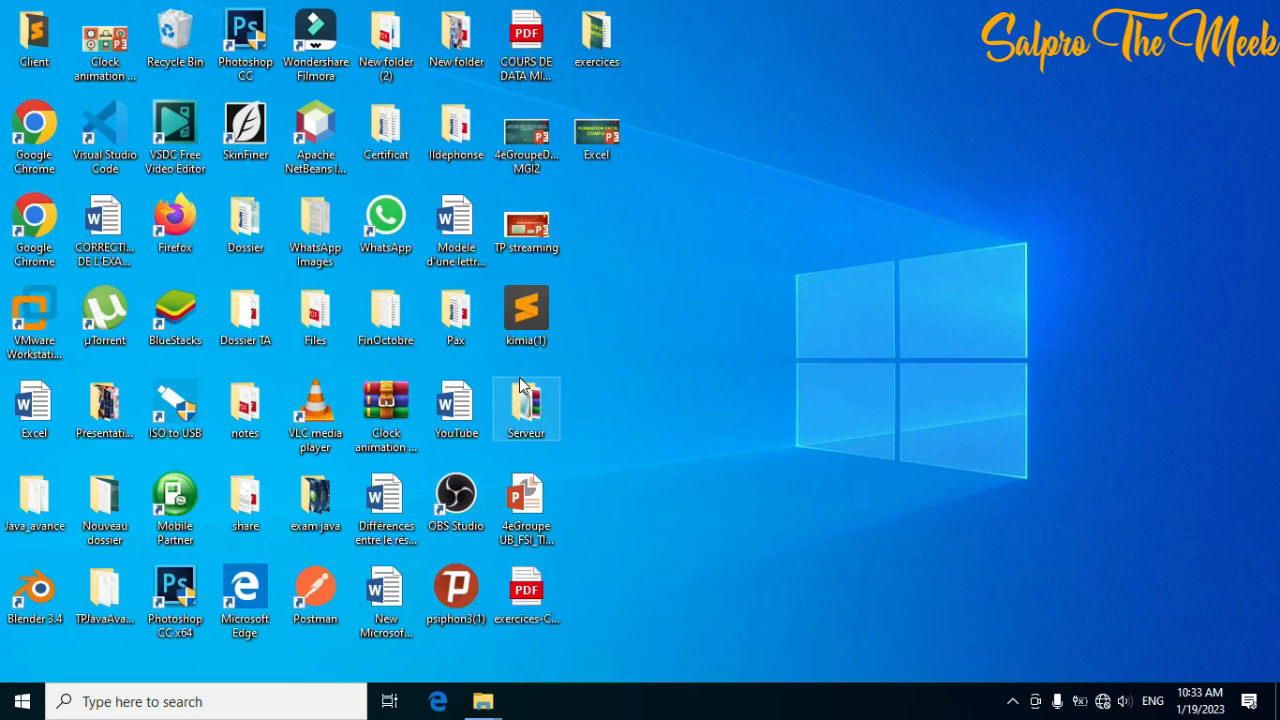
# Search Windows for Excel and launch Excel 2013
pyautogui.click(89, 703)
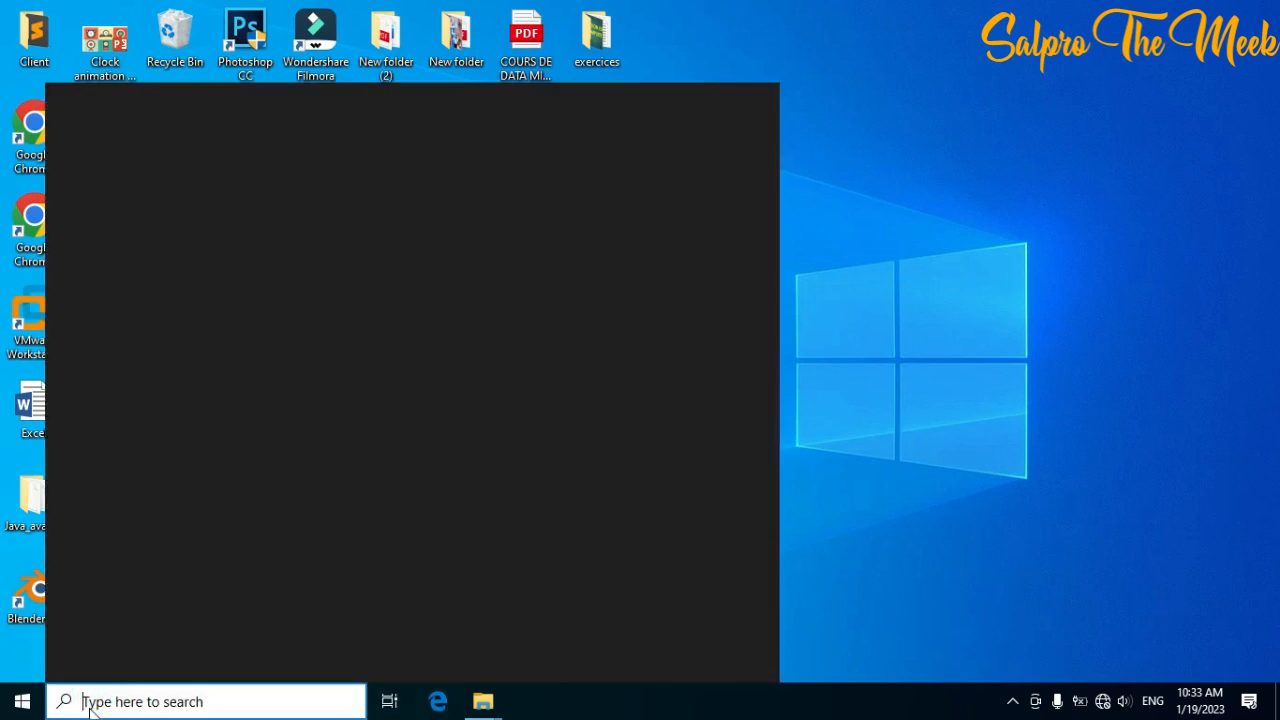
pyautogui.write('E')
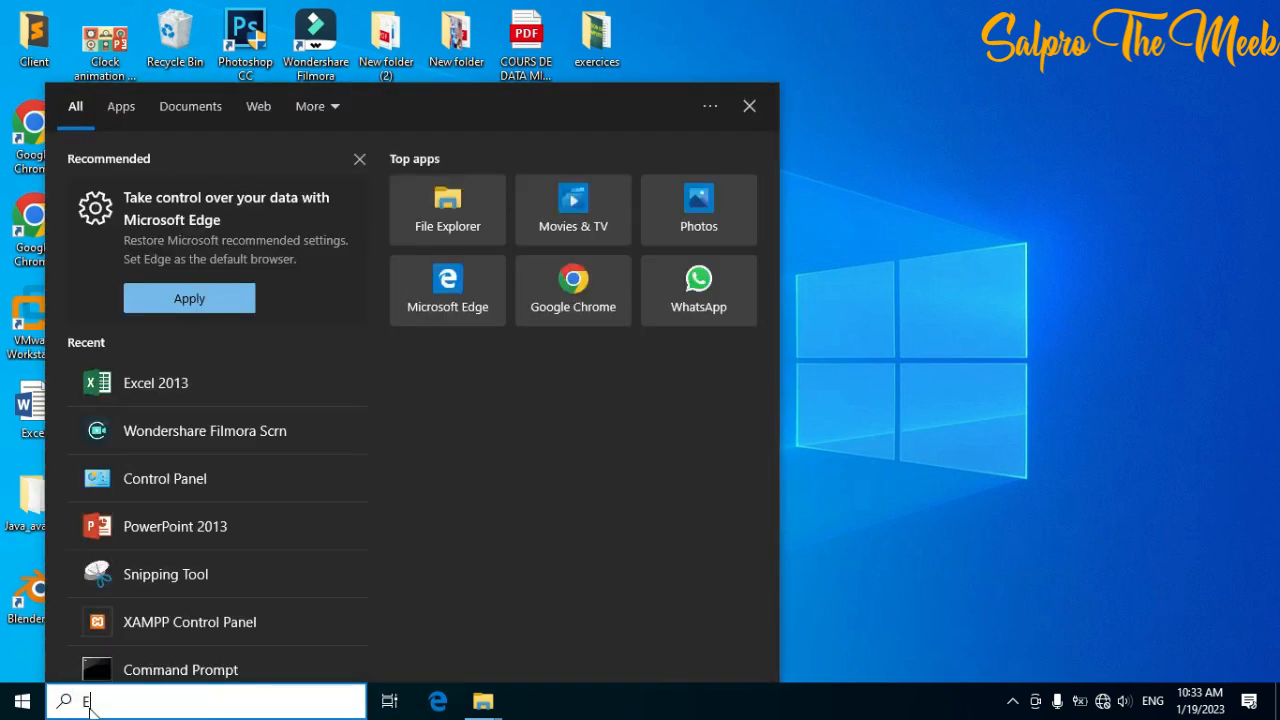
pyautogui.write('x')
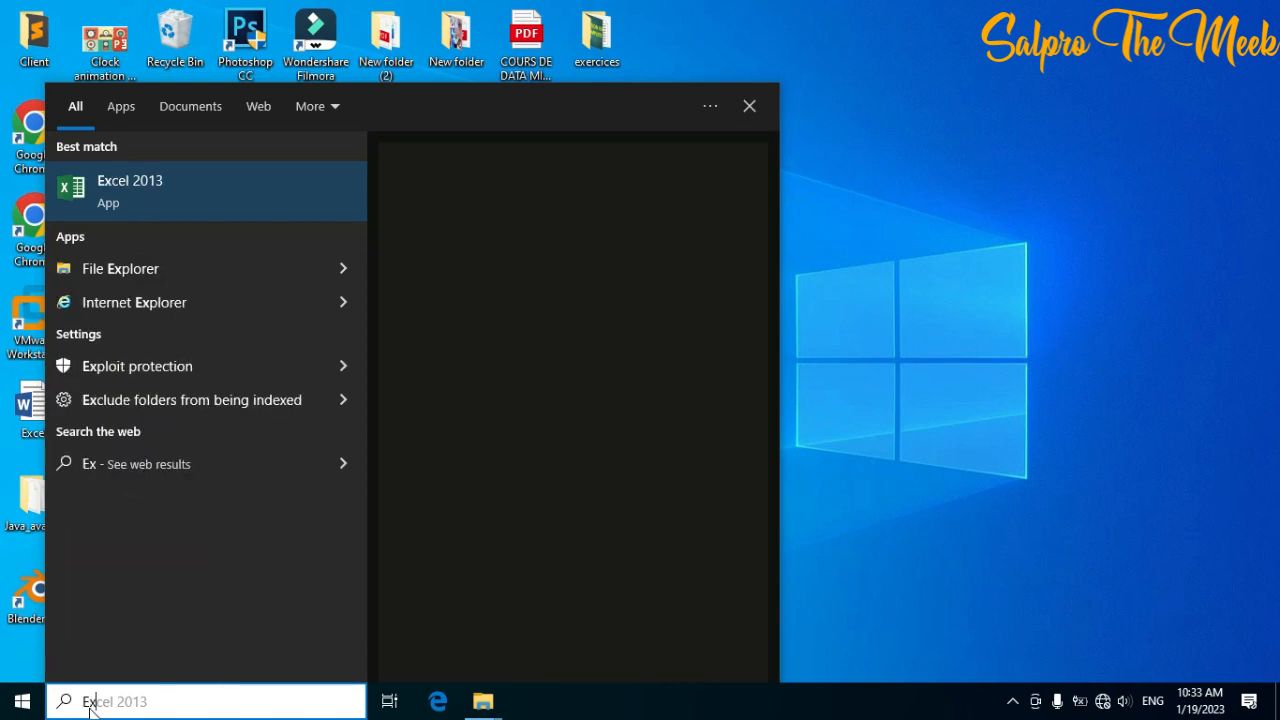
pyautogui.write('cel')
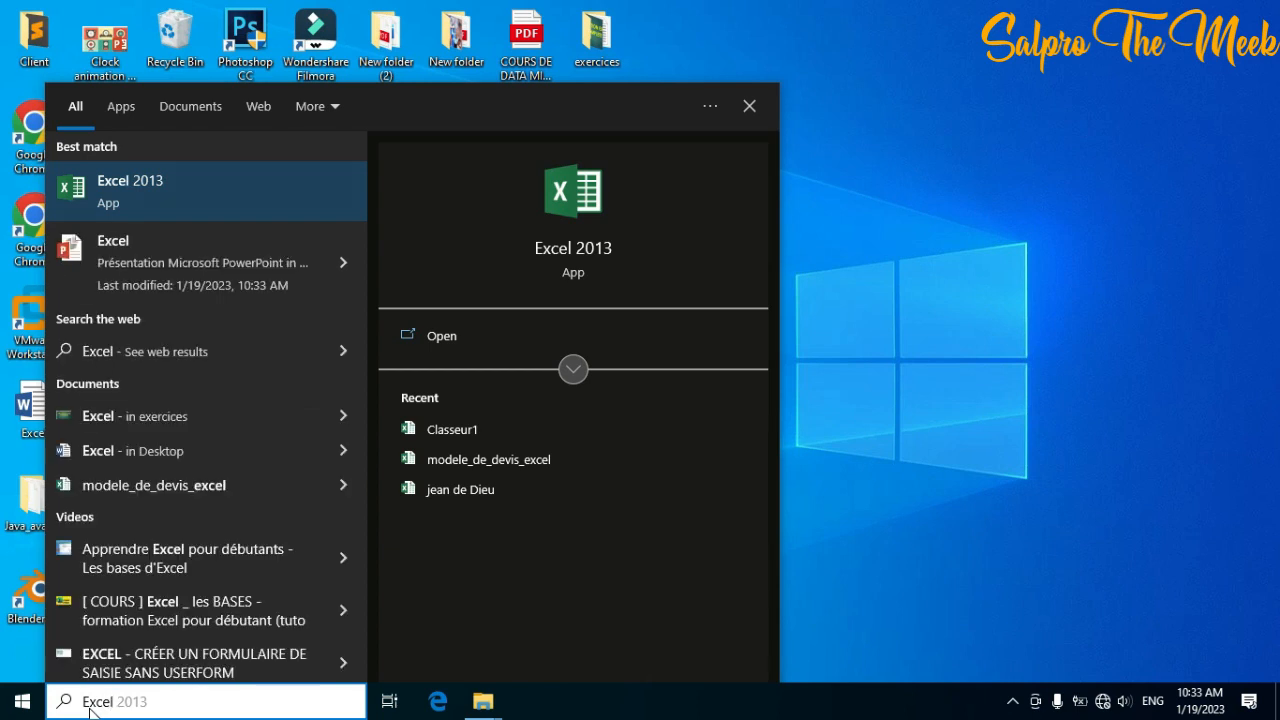
pyautogui.click(172, 184)
pyautogui.click(172, 184)
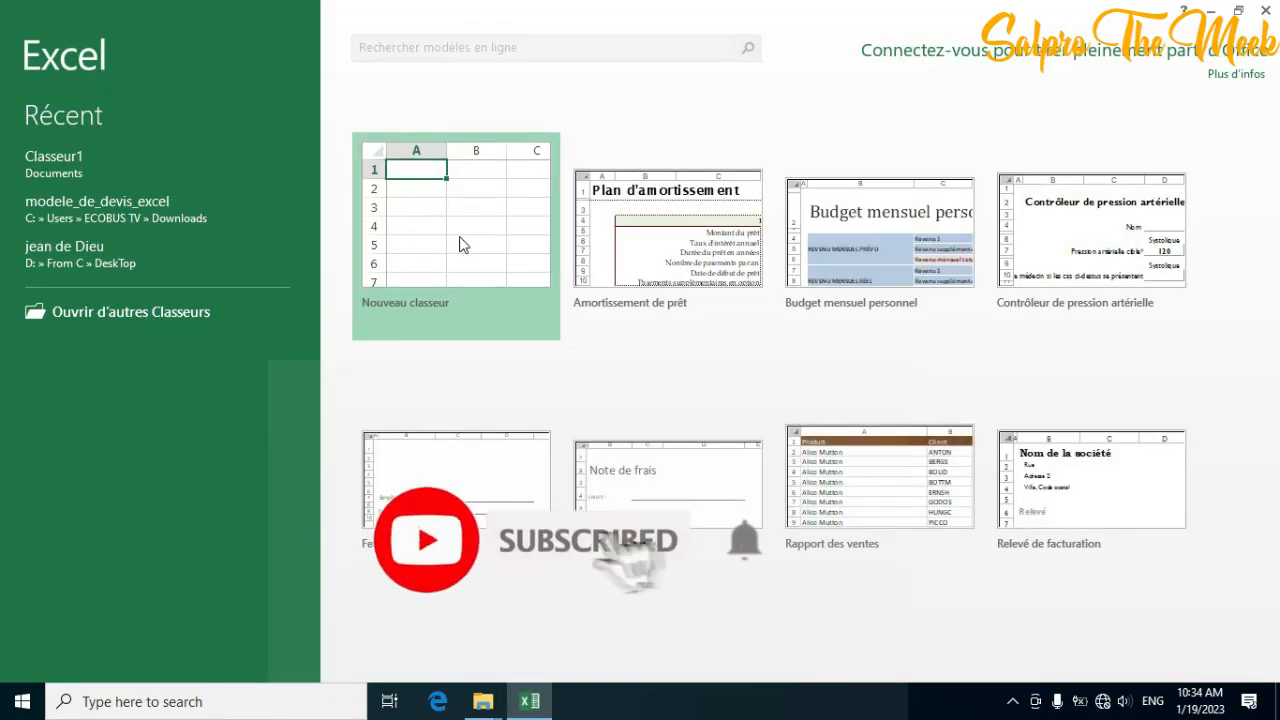
# Dismiss the Office activation wizard and create a blank workbook
pyautogui.click(1213, 11)
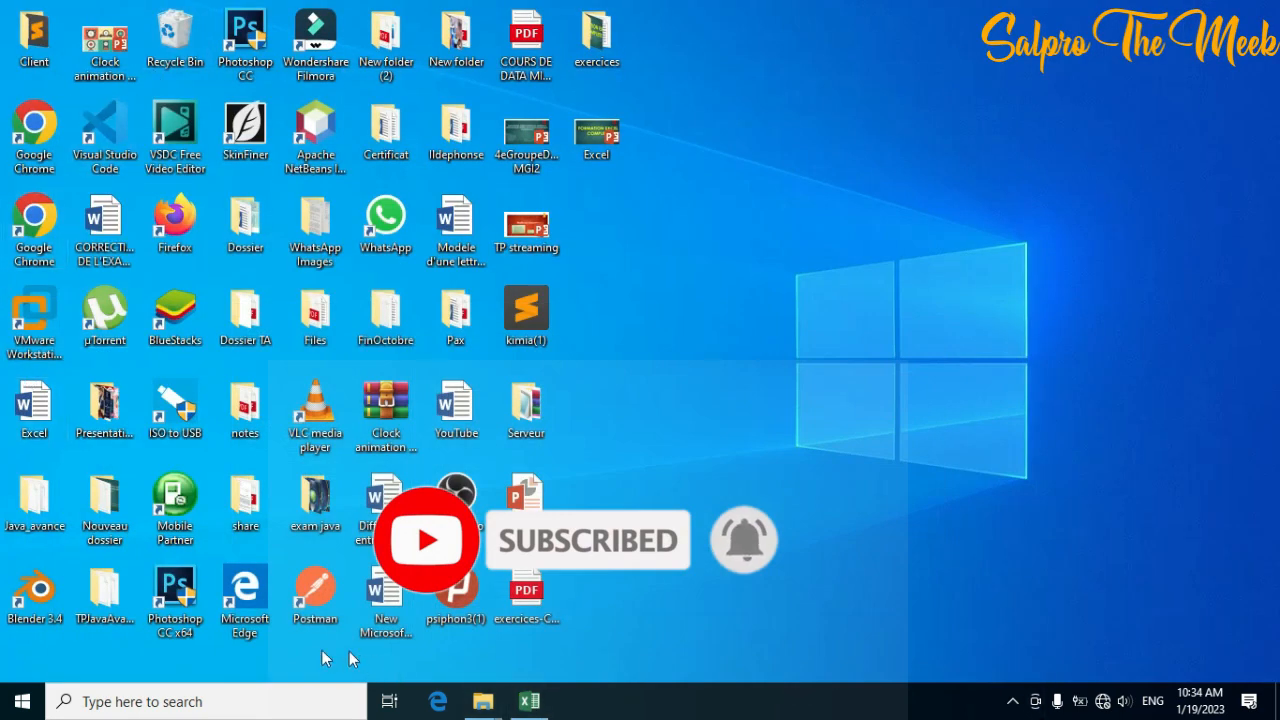
pyautogui.click(532, 703)
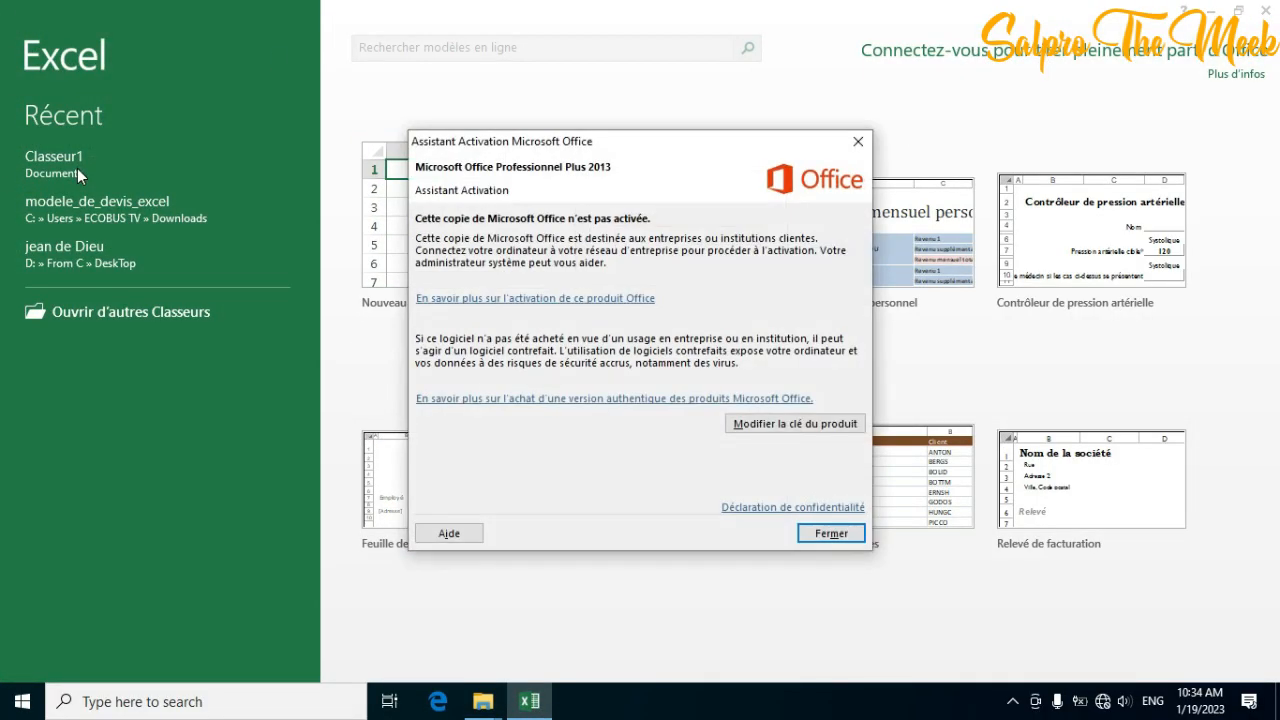
pyautogui.click(858, 141)
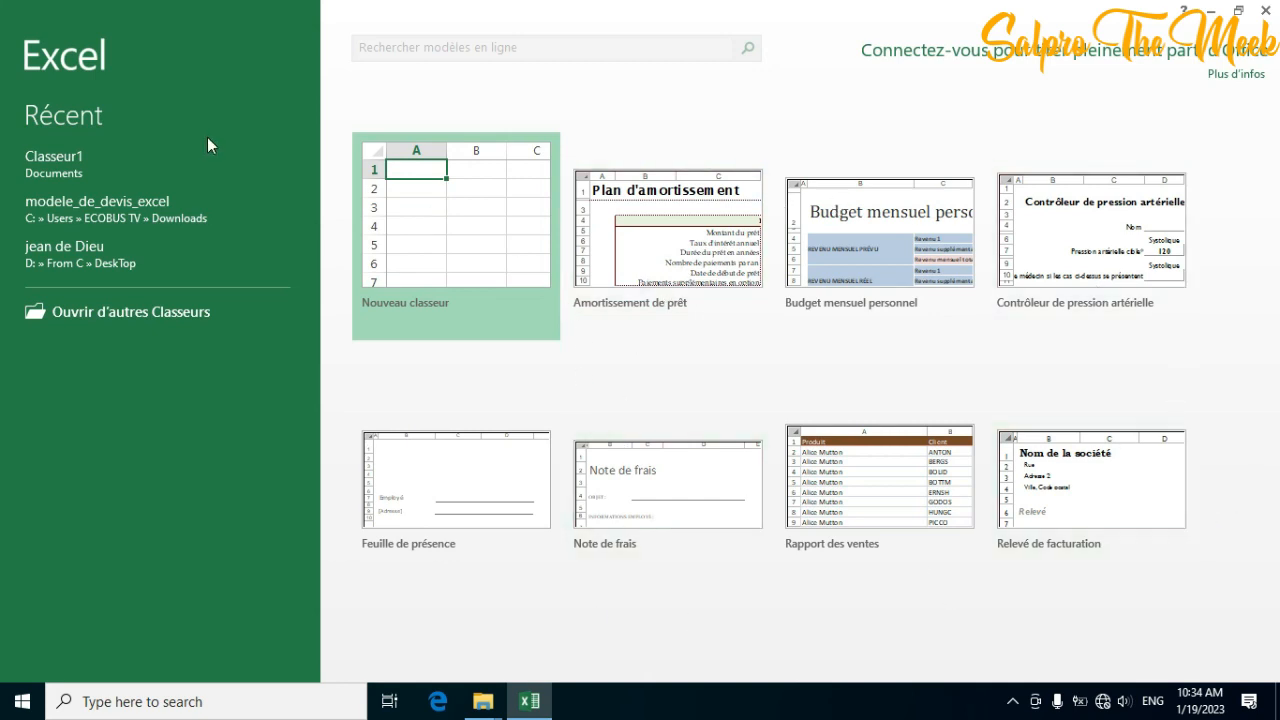
pyautogui.click(425, 218)
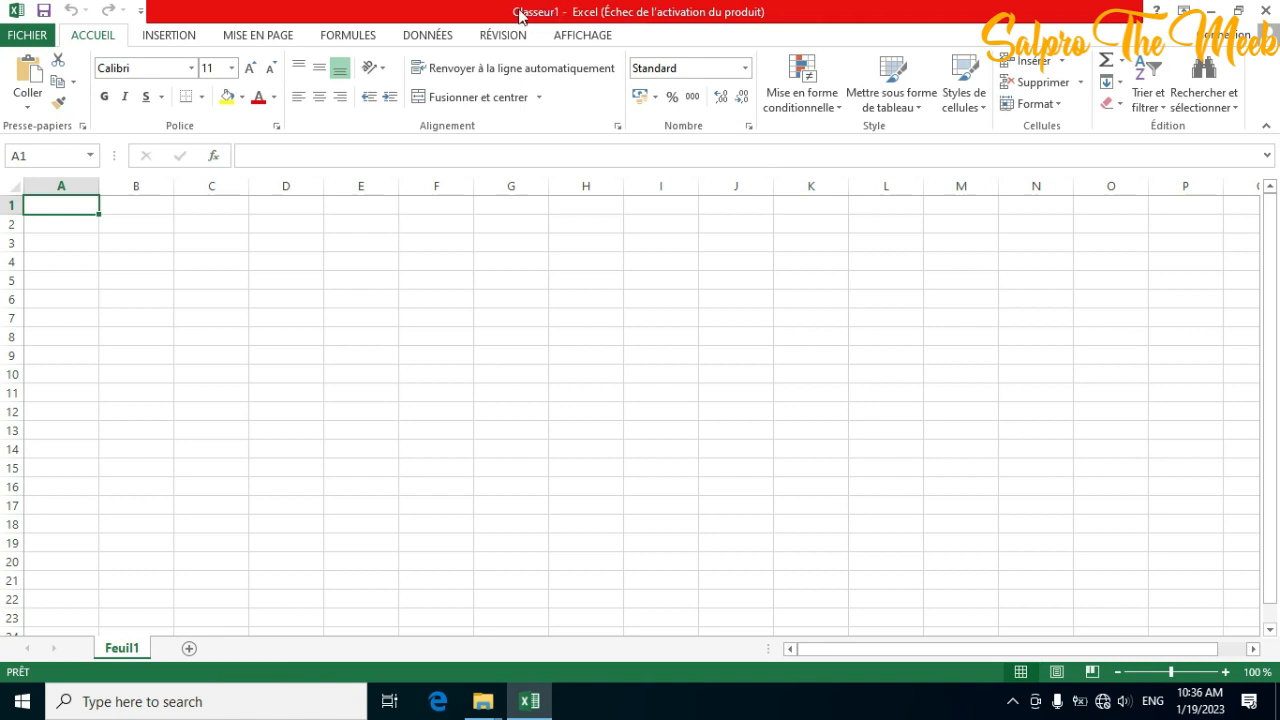
# Examine the file commands and the file types offered for saving the workbook to the Desktop, without saving it
pyautogui.click(28, 38)
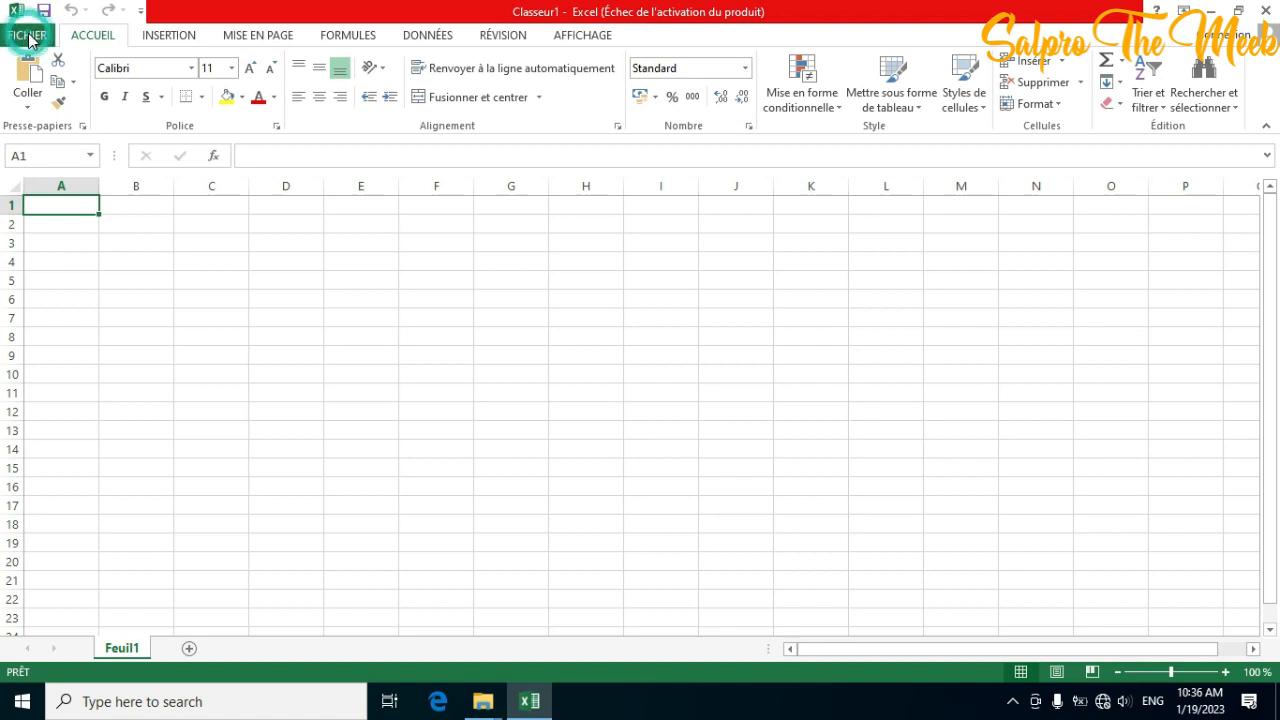
pyautogui.click(76, 223)
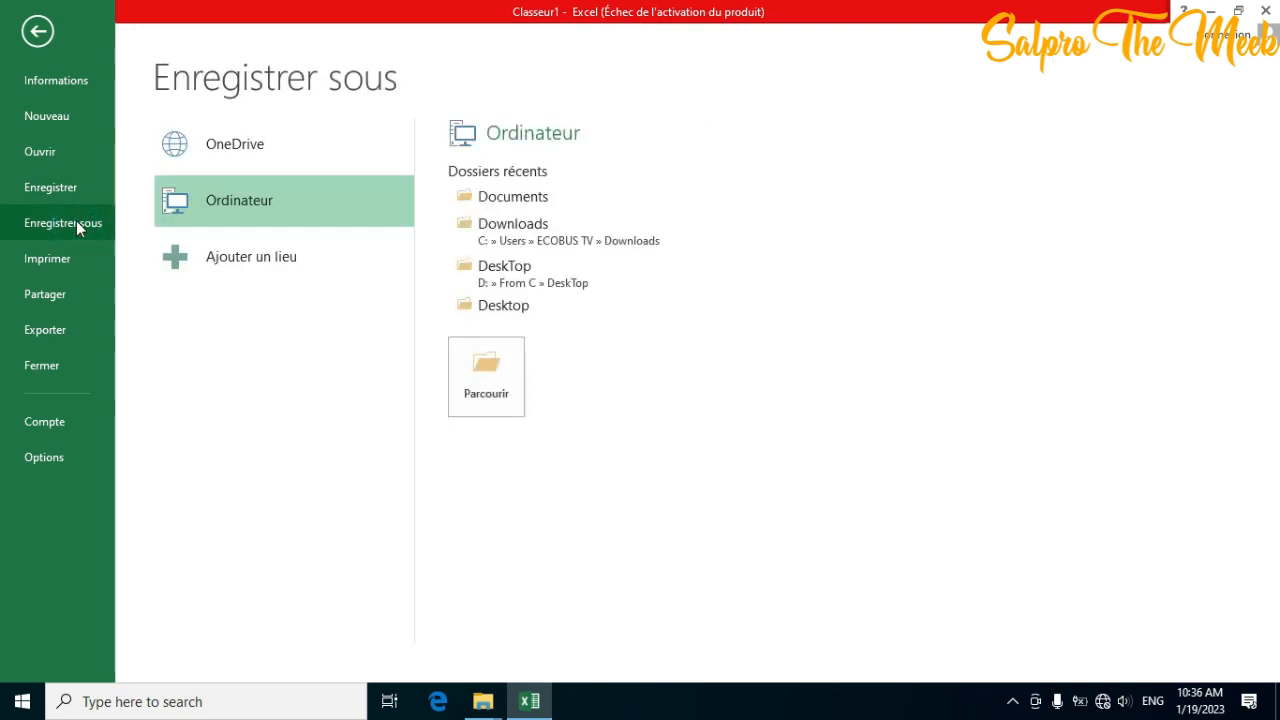
pyautogui.click(513, 306)
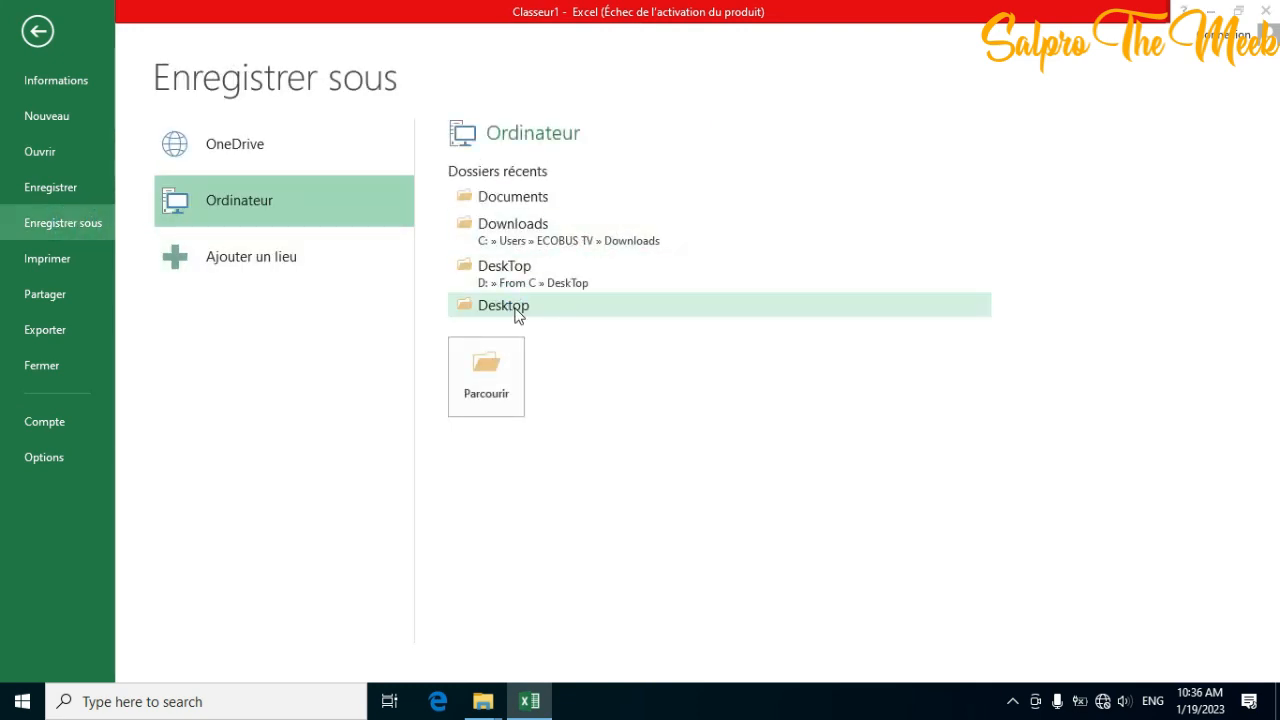
pyautogui.click(394, 345)
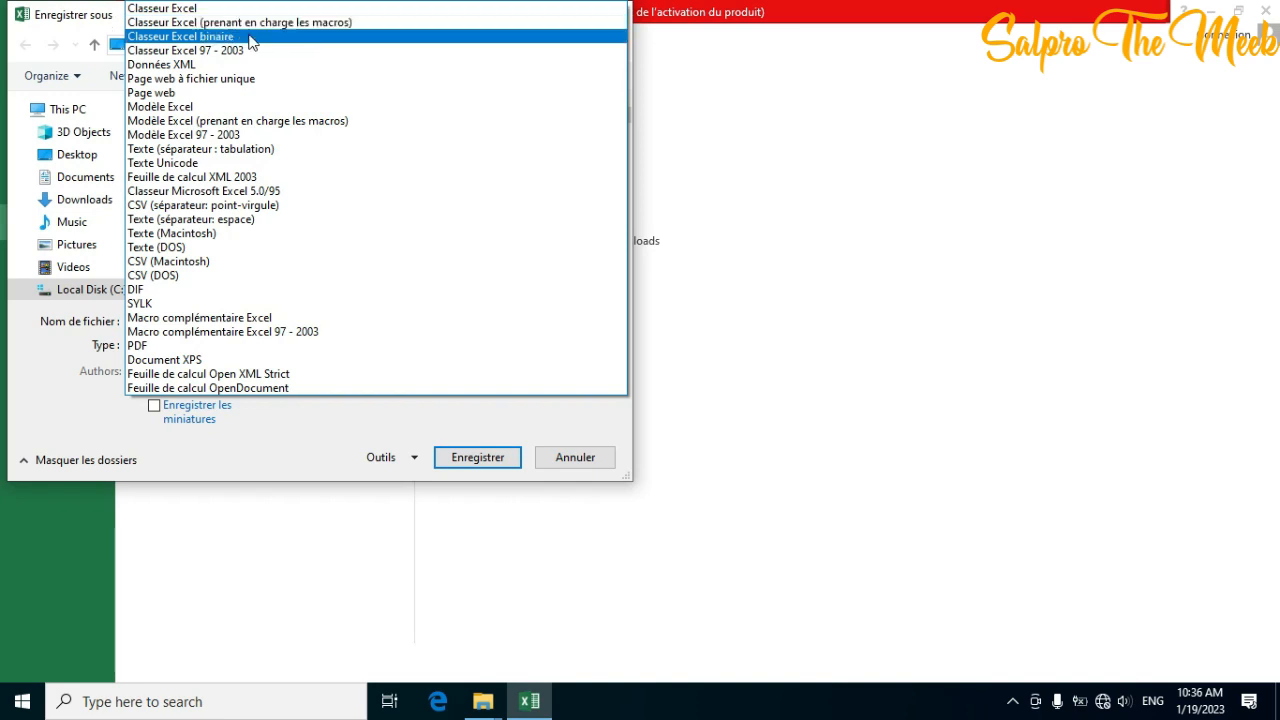
pyautogui.click(572, 462)
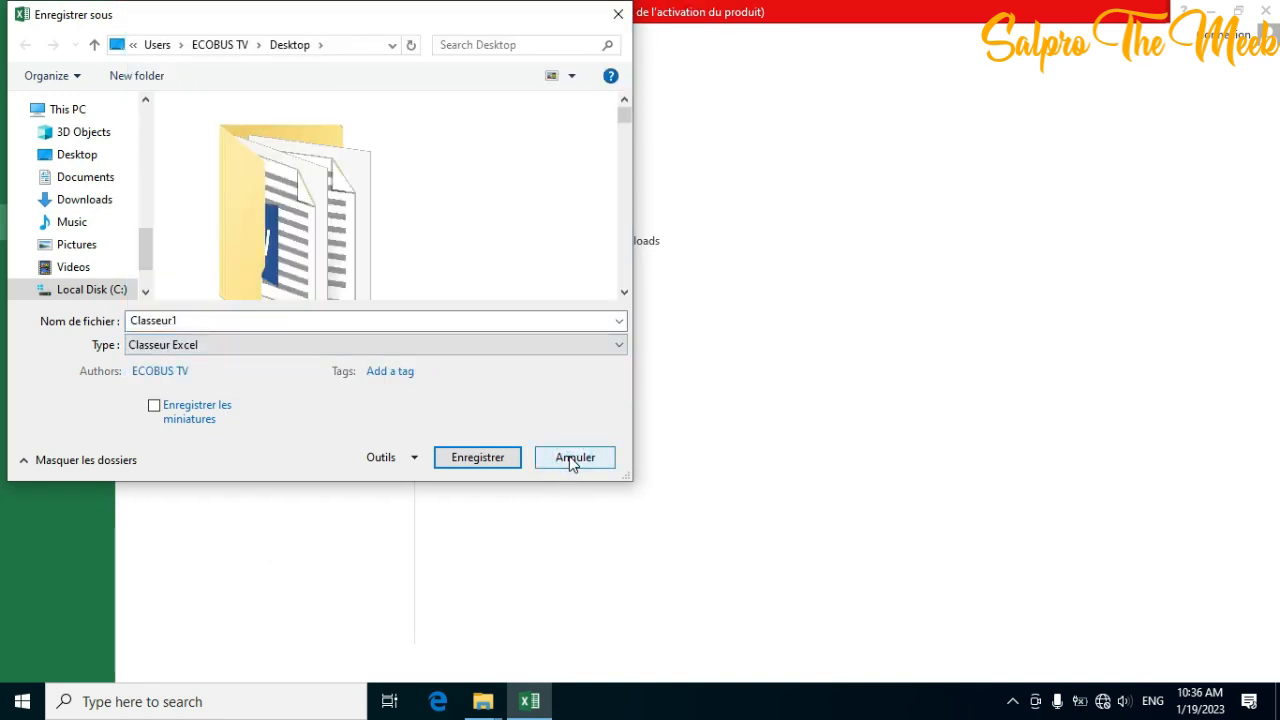
pyautogui.click(574, 460)
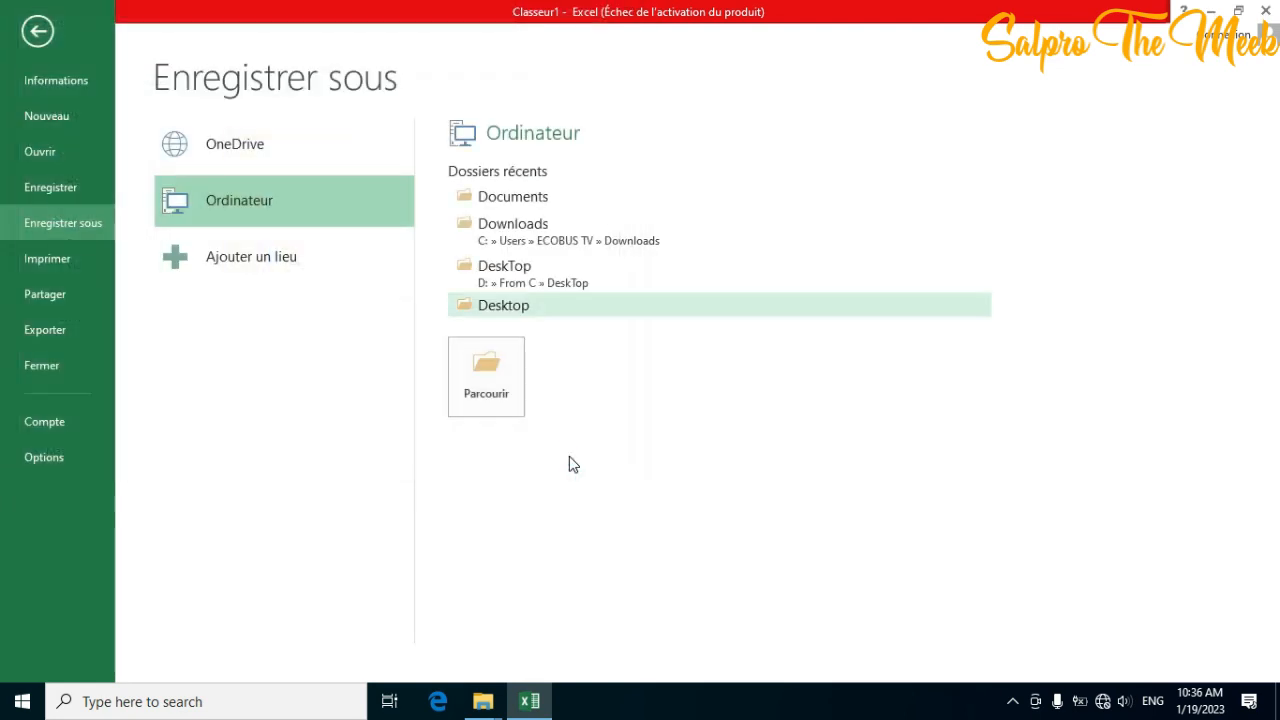
pyautogui.click(42, 37)
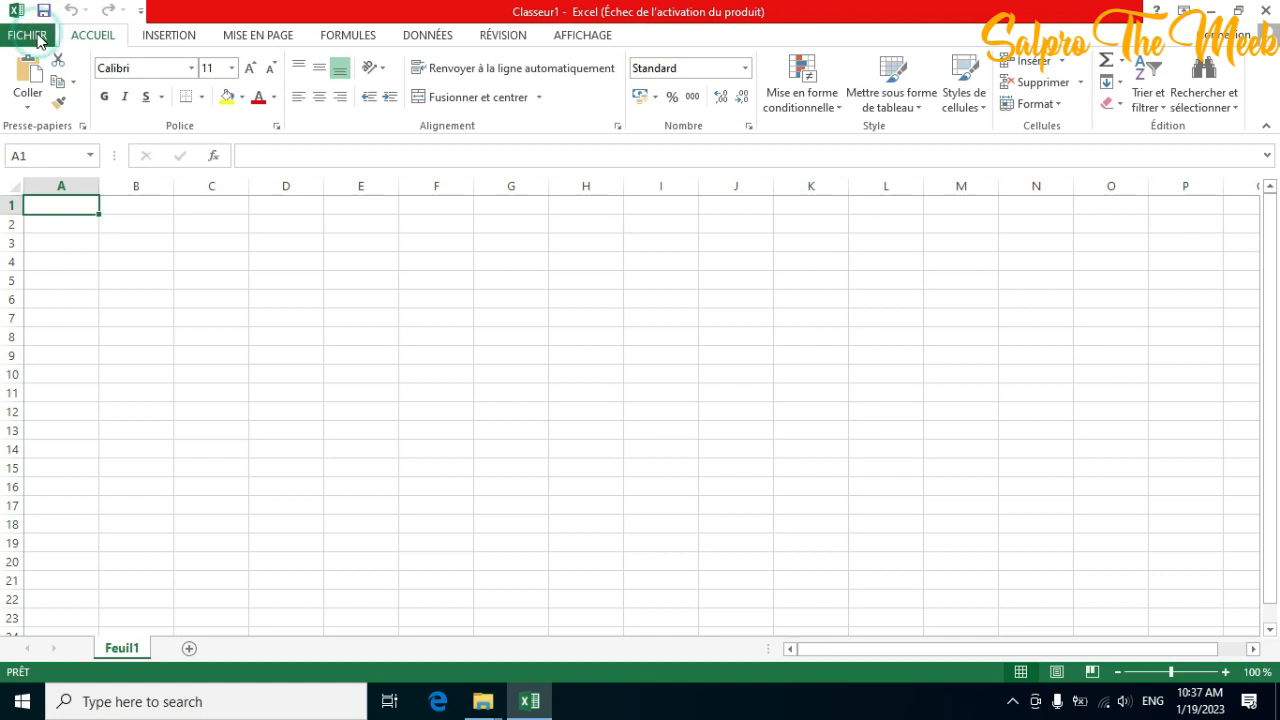
pyautogui.click(30, 36)
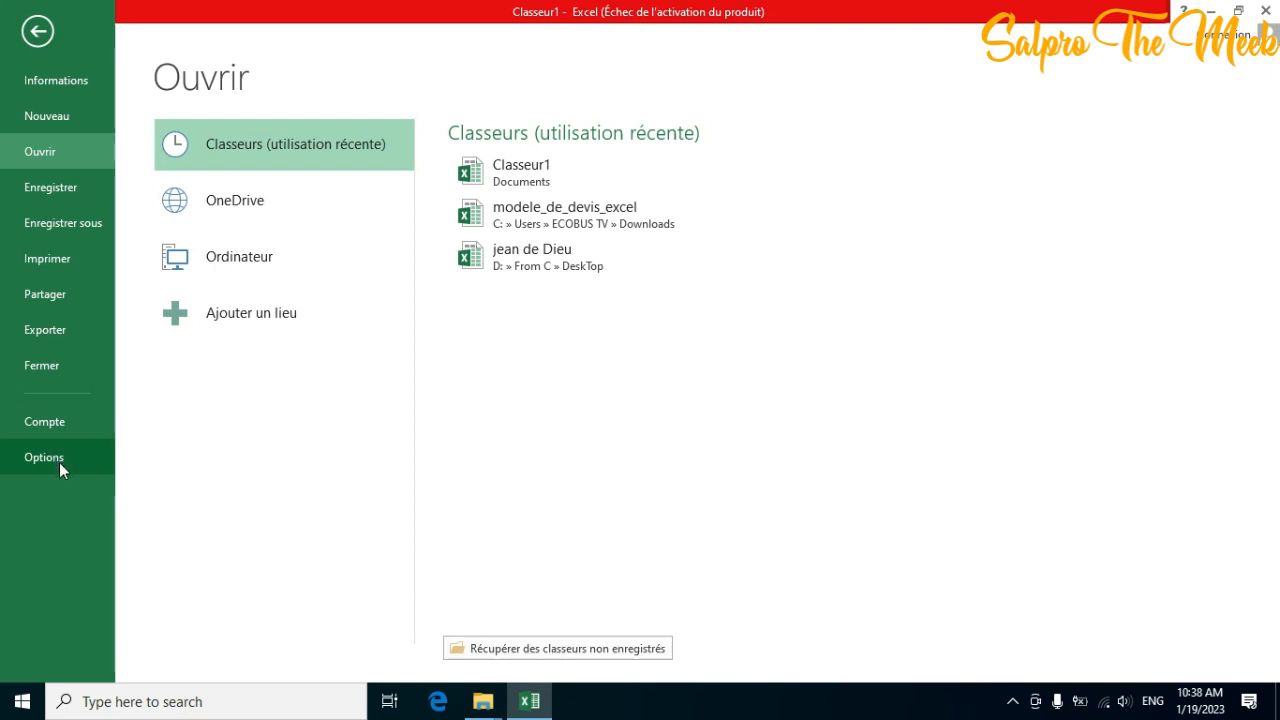
pyautogui.click(37, 33)
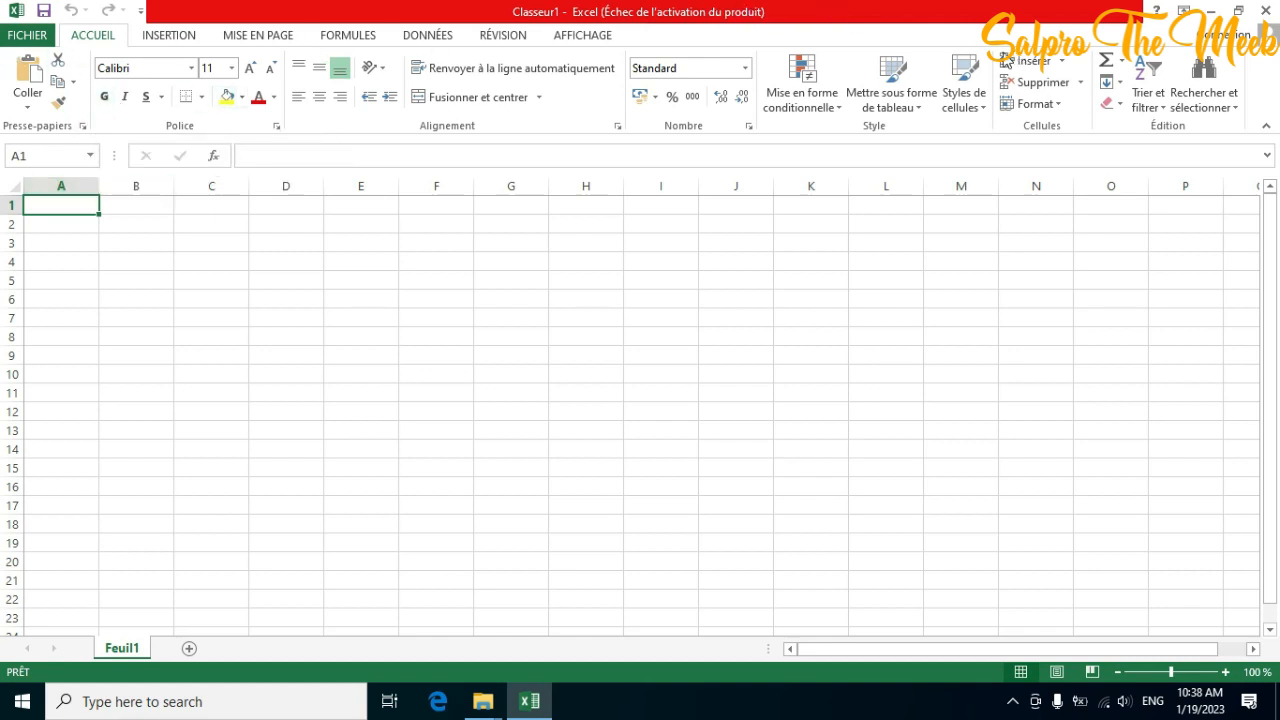
# Examine the commands available for insertion, page layout with its margin and orientation options, formulas, data, review and view
pyautogui.click(172, 35)
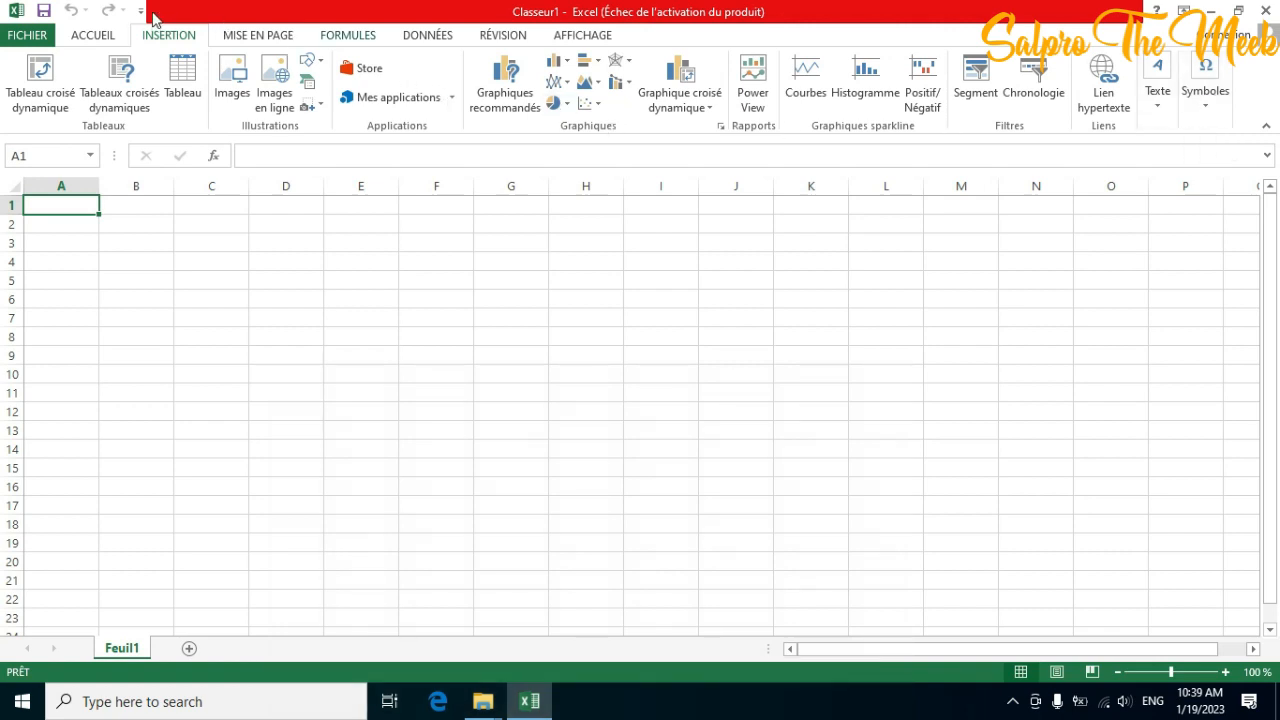
pyautogui.click(230, 38)
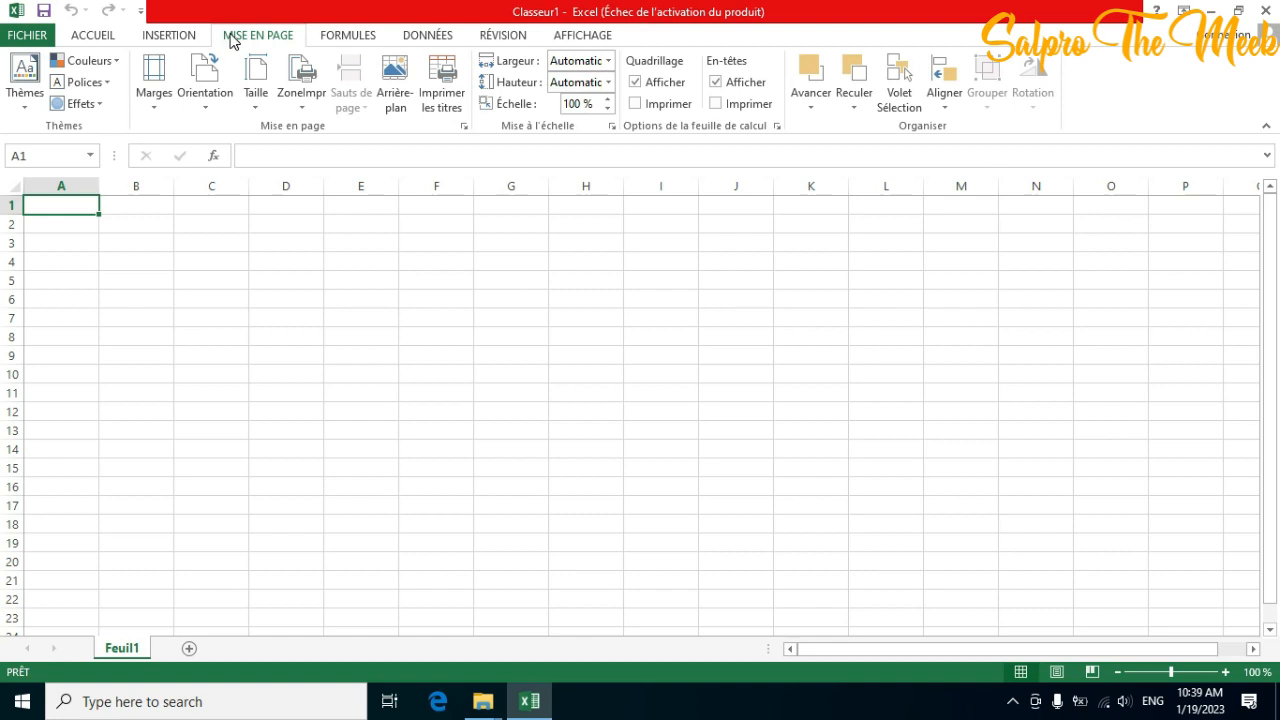
pyautogui.click(154, 110)
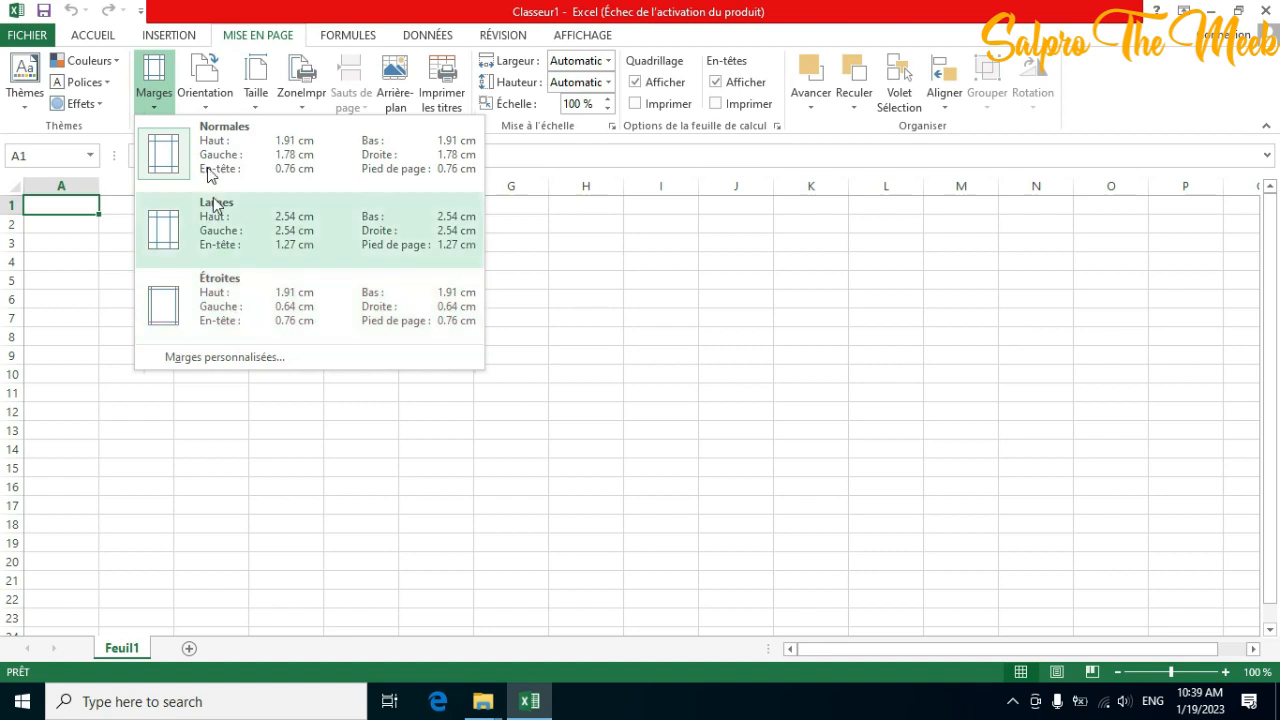
pyautogui.click(204, 112)
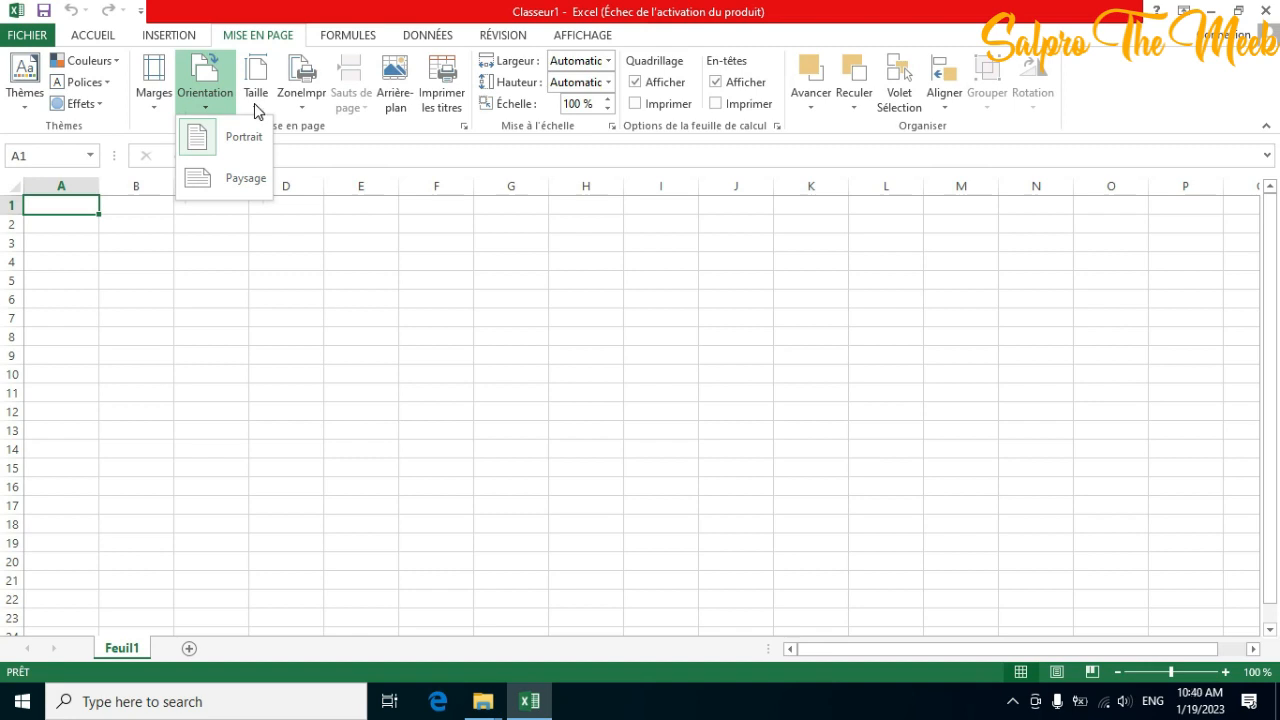
pyautogui.click(372, 36)
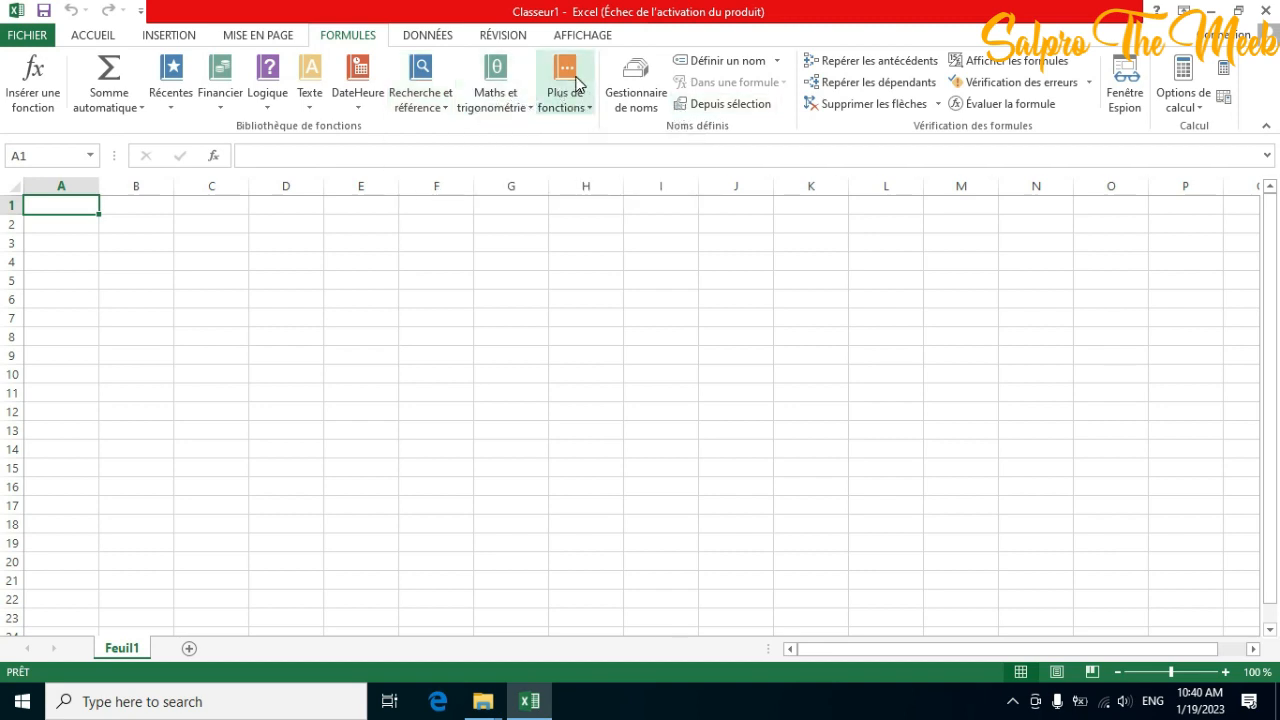
pyautogui.click(421, 35)
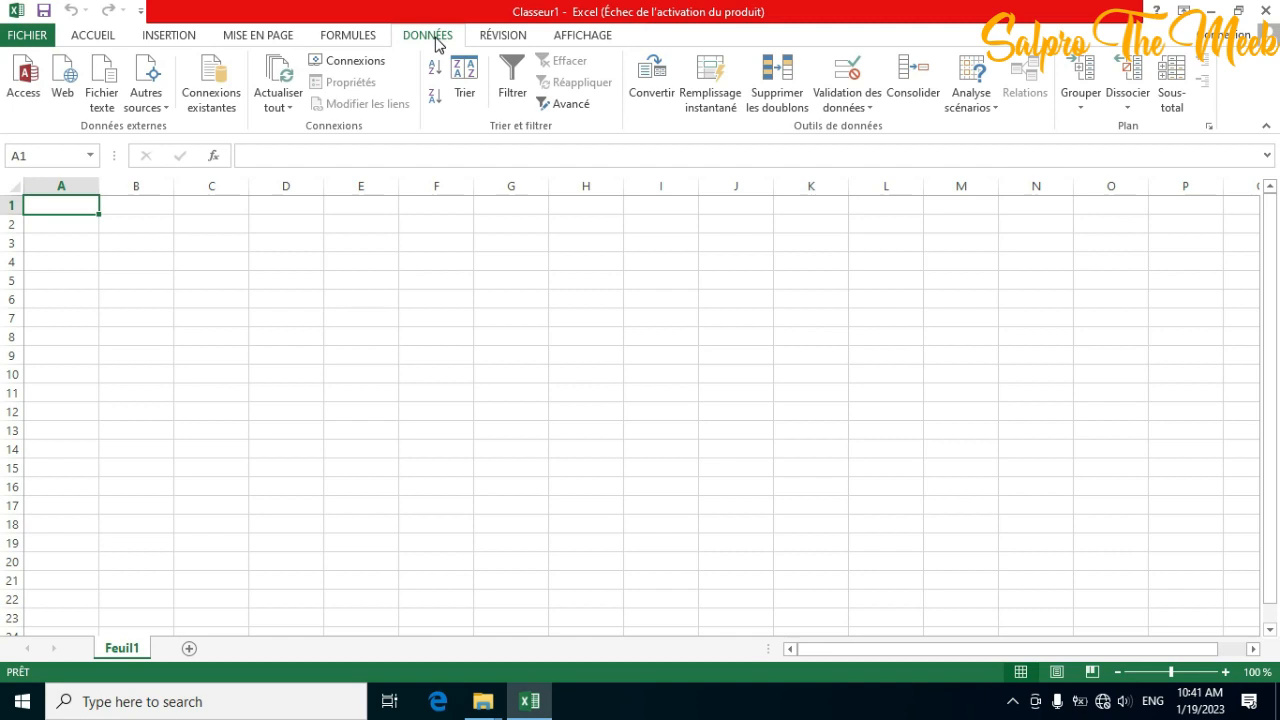
pyautogui.click(507, 44)
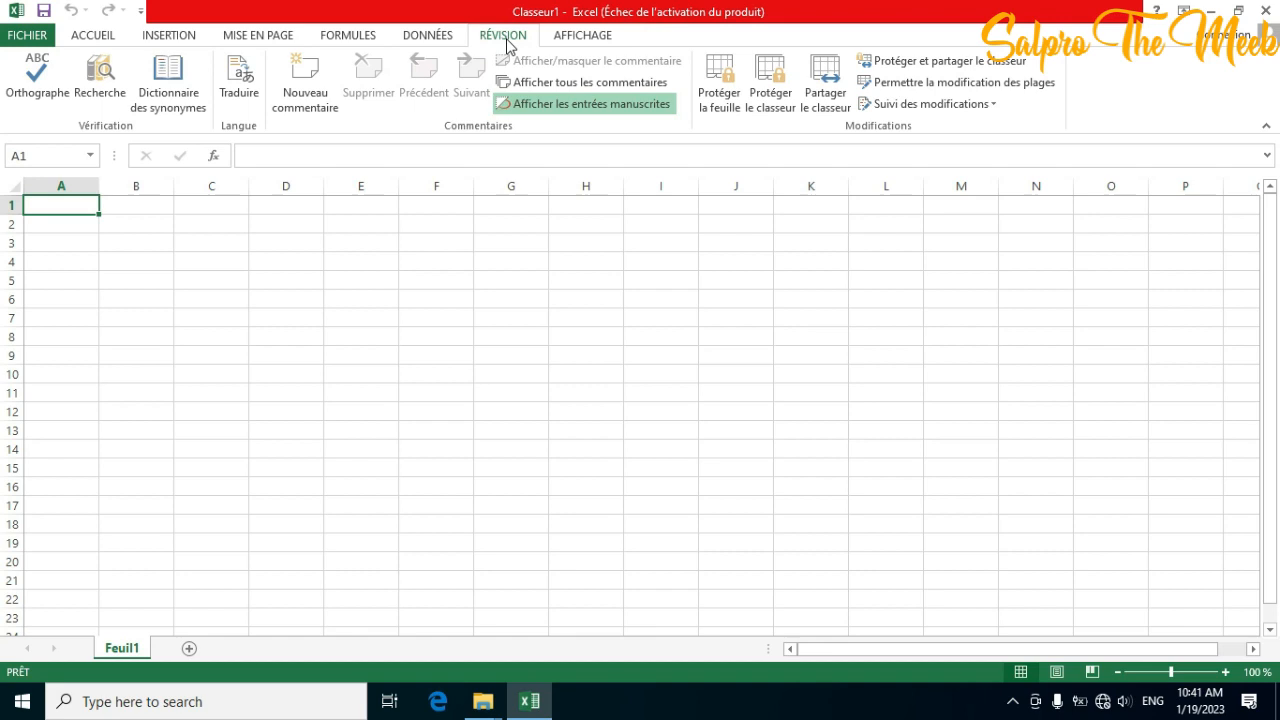
pyautogui.click(574, 37)
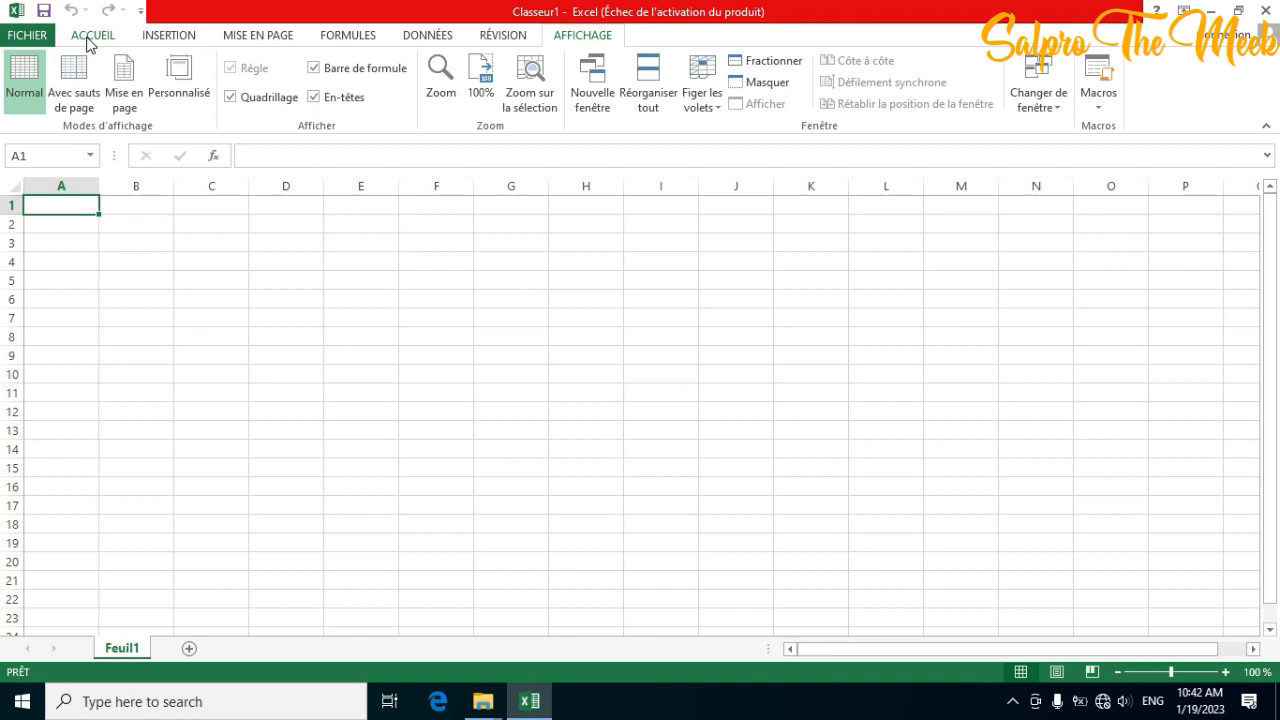
# Enter a list of five people's first names in cells A2 to A6, one per cell
pyautogui.press('Return')
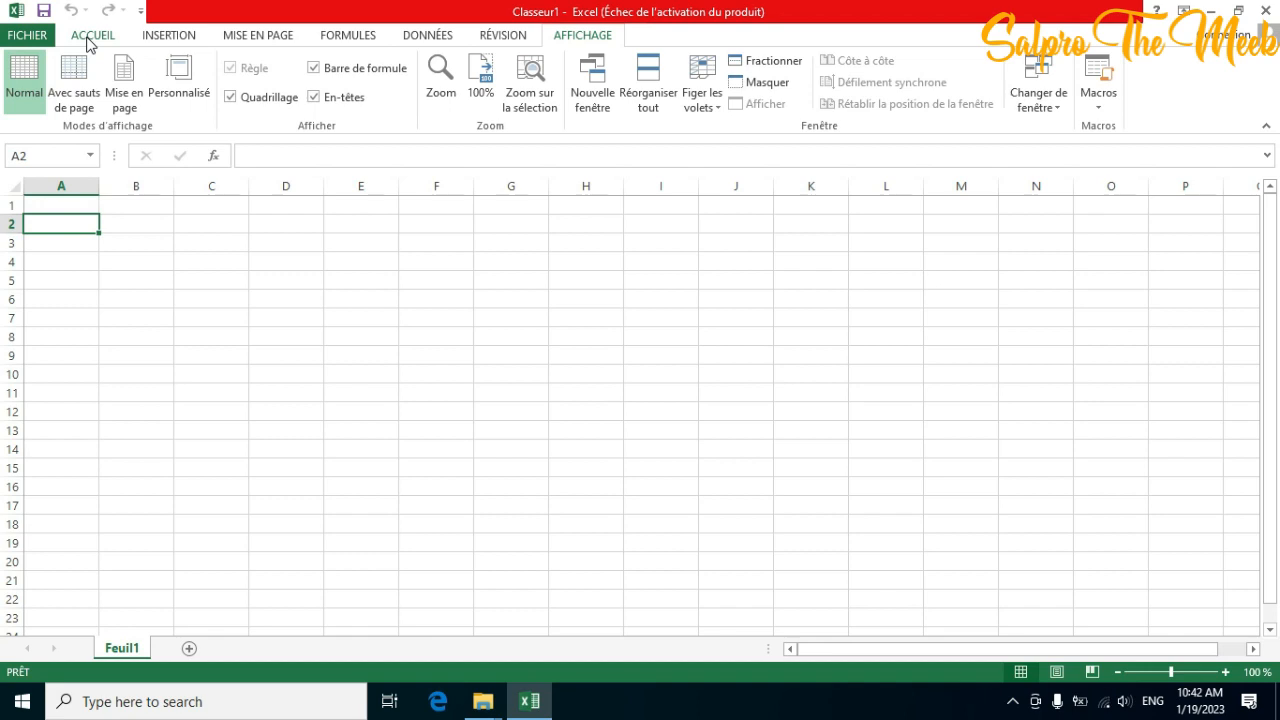
pyautogui.write('Pierre')
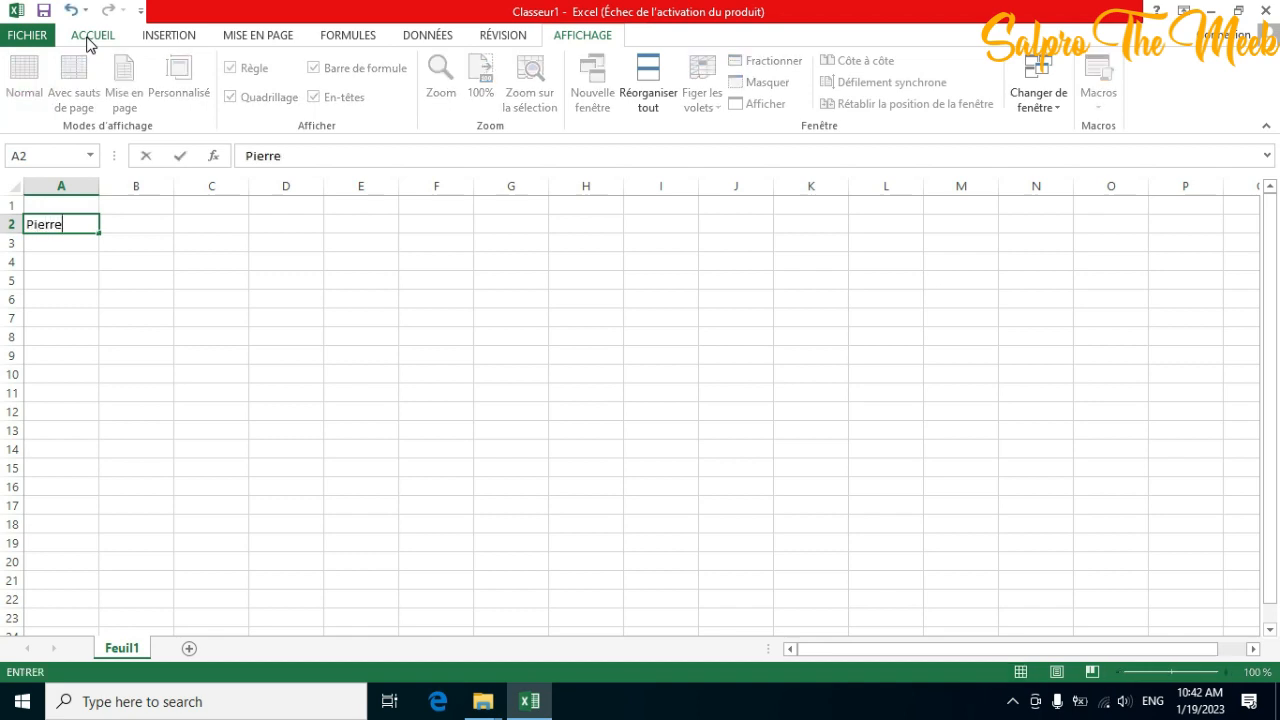
pyautogui.press('Return')
pyautogui.write('Jean')
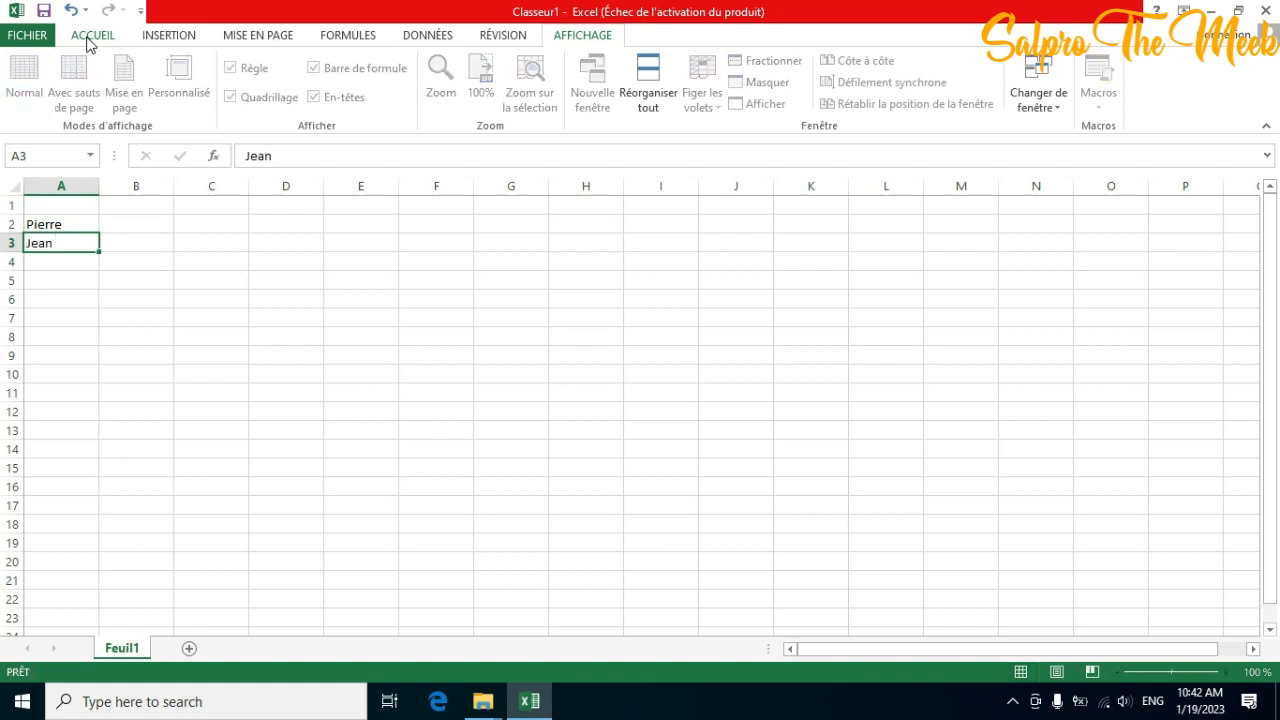
pyautogui.press('Return')
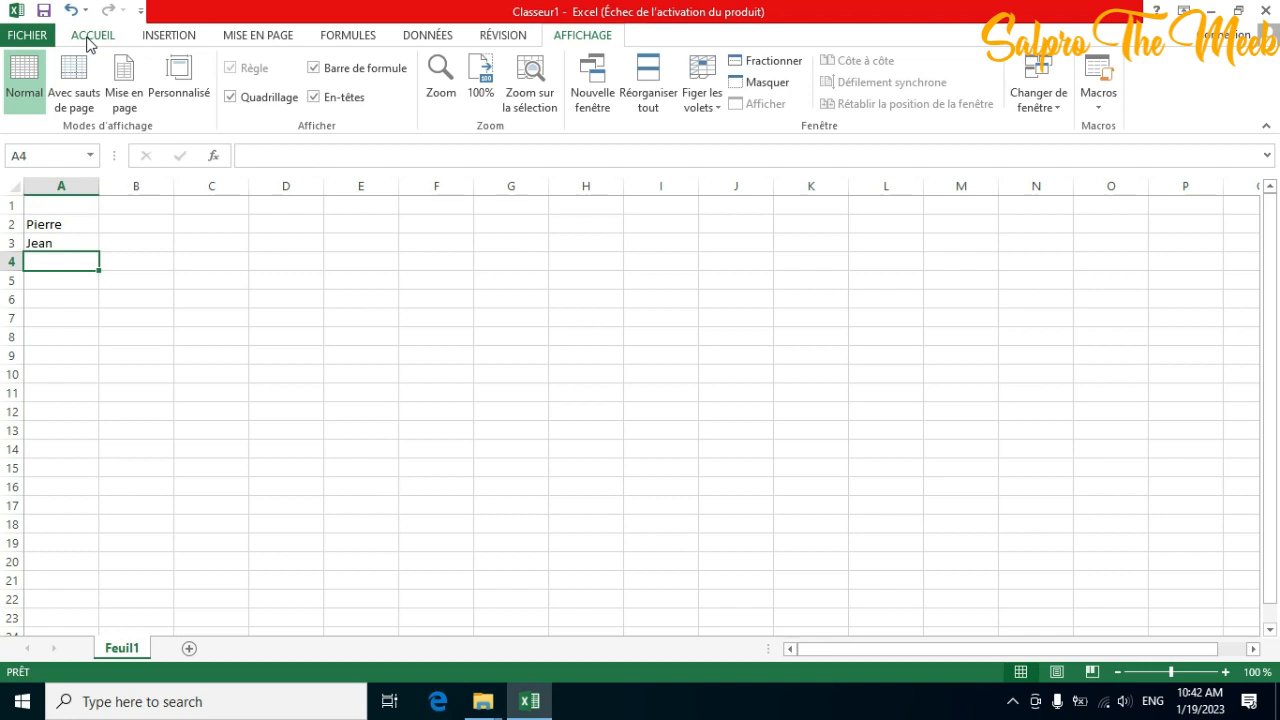
pyautogui.write('Ezec')
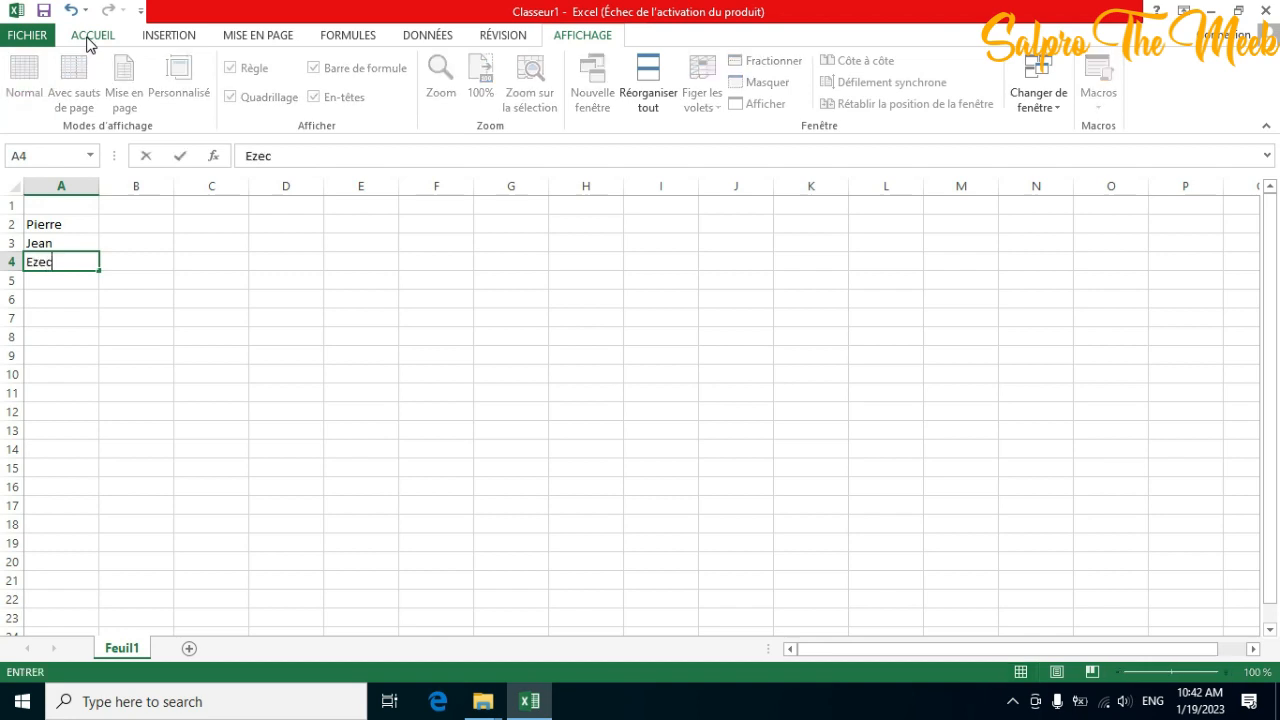
pyautogui.write('hiel')
pyautogui.press('Return')
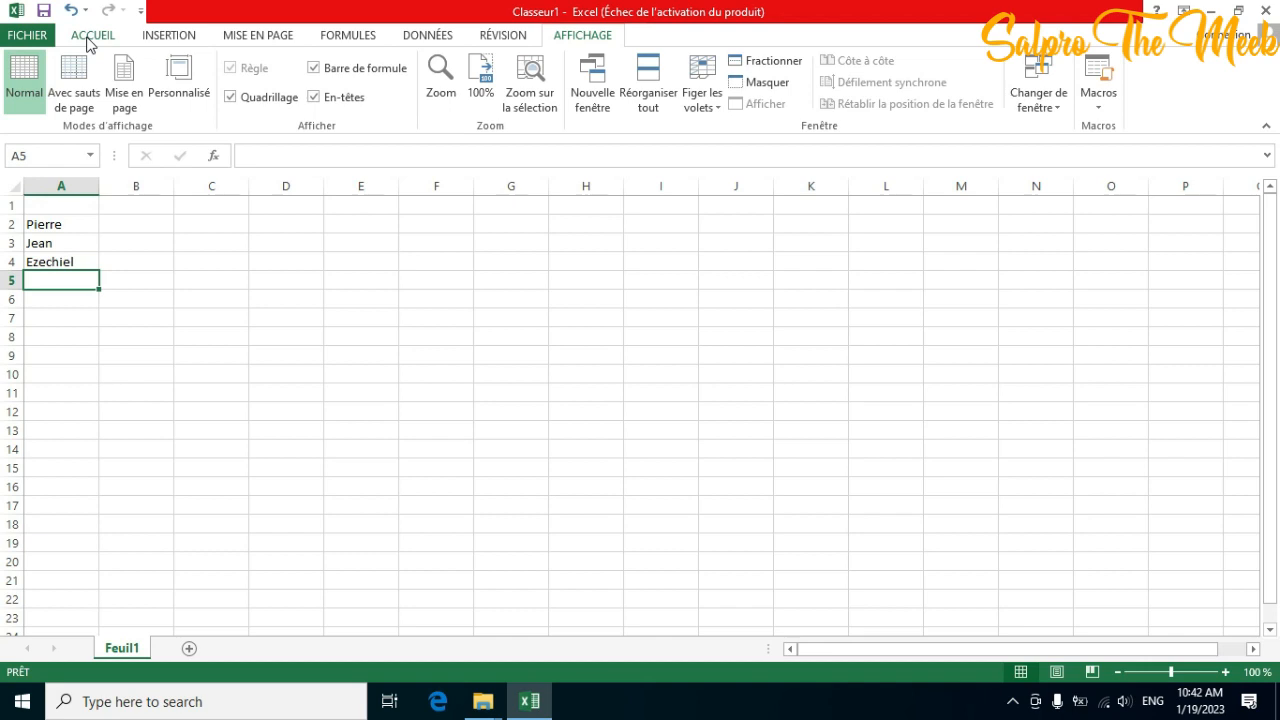
pyautogui.write('Jules')
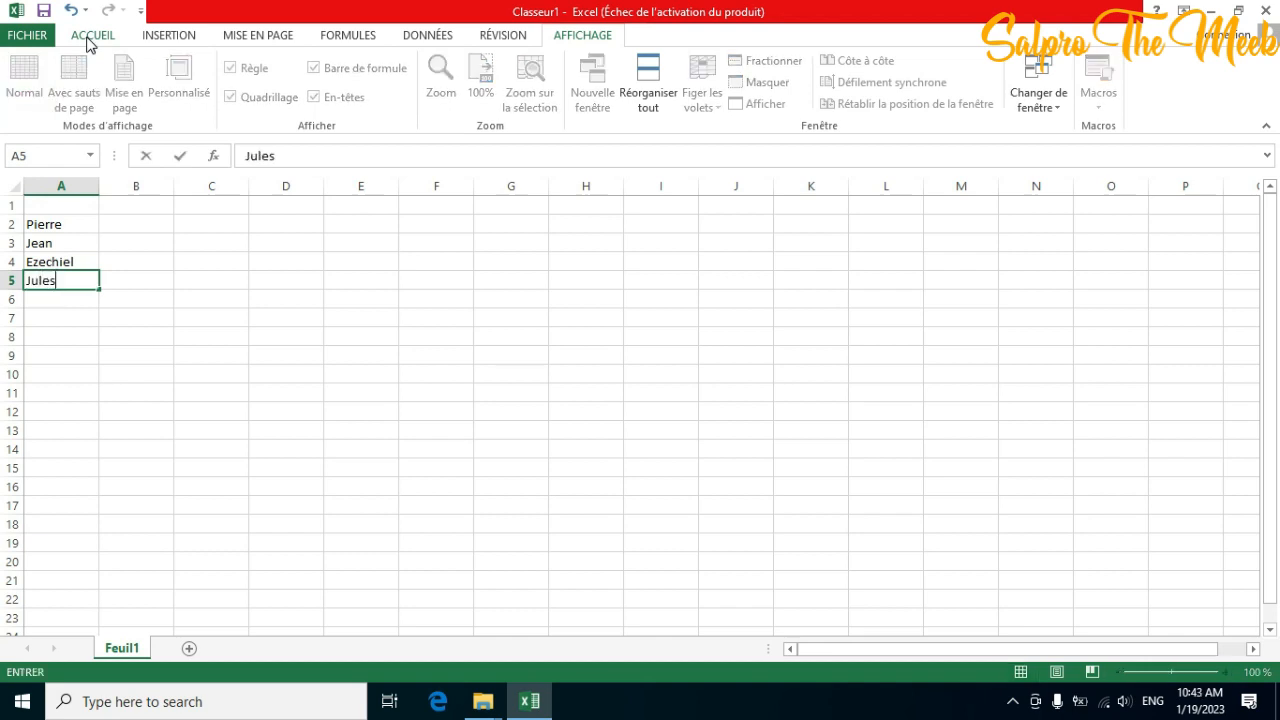
pyautogui.press('Return')
pyautogui.write('Mr')
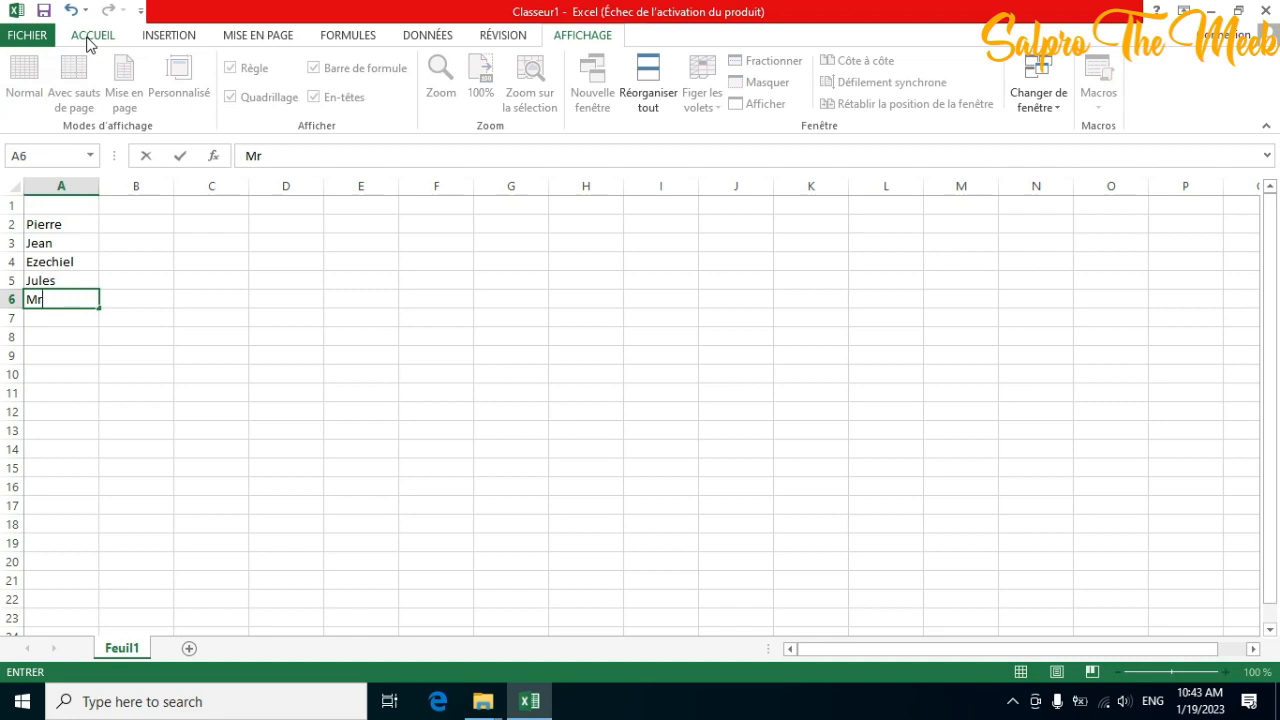
pyautogui.press('BackSpace')
pyautogui.write('ethode')
pyautogui.press('Return')
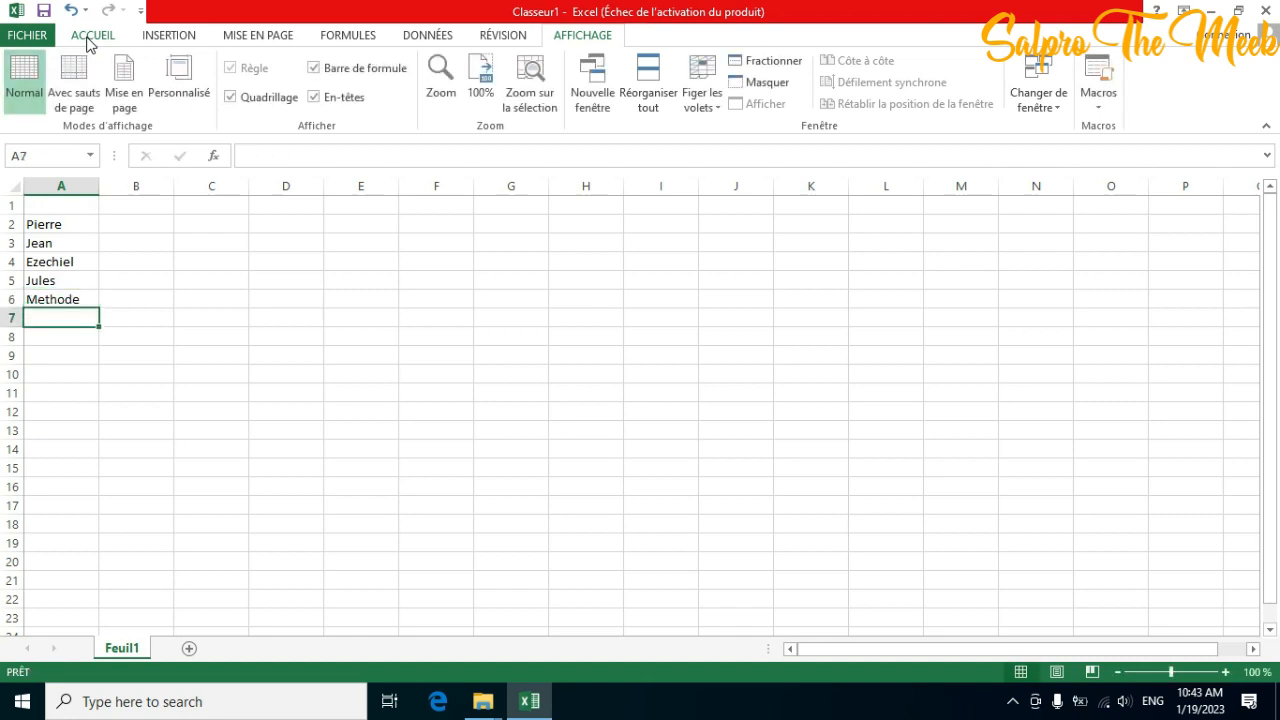
# Extend the list of names in column A with three more first names in cells A7 to A9
pyautogui.write('Anne')
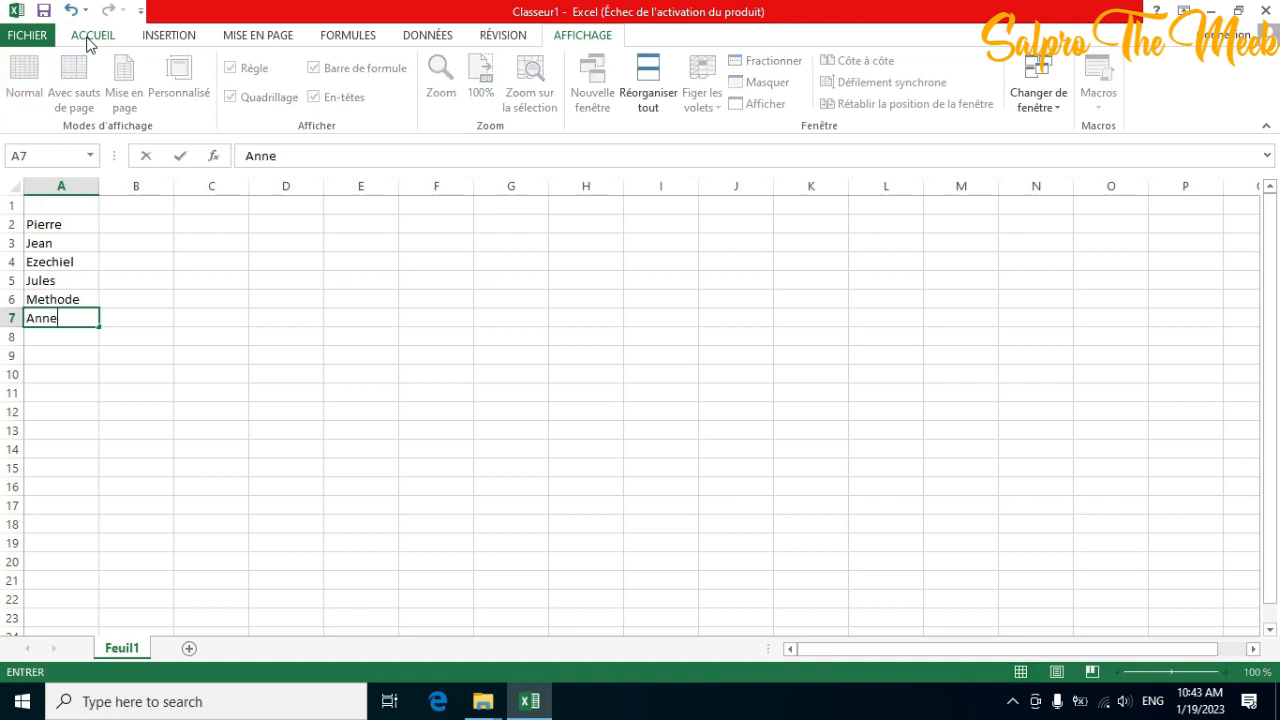
pyautogui.press('Return')
pyautogui.write('Wi')
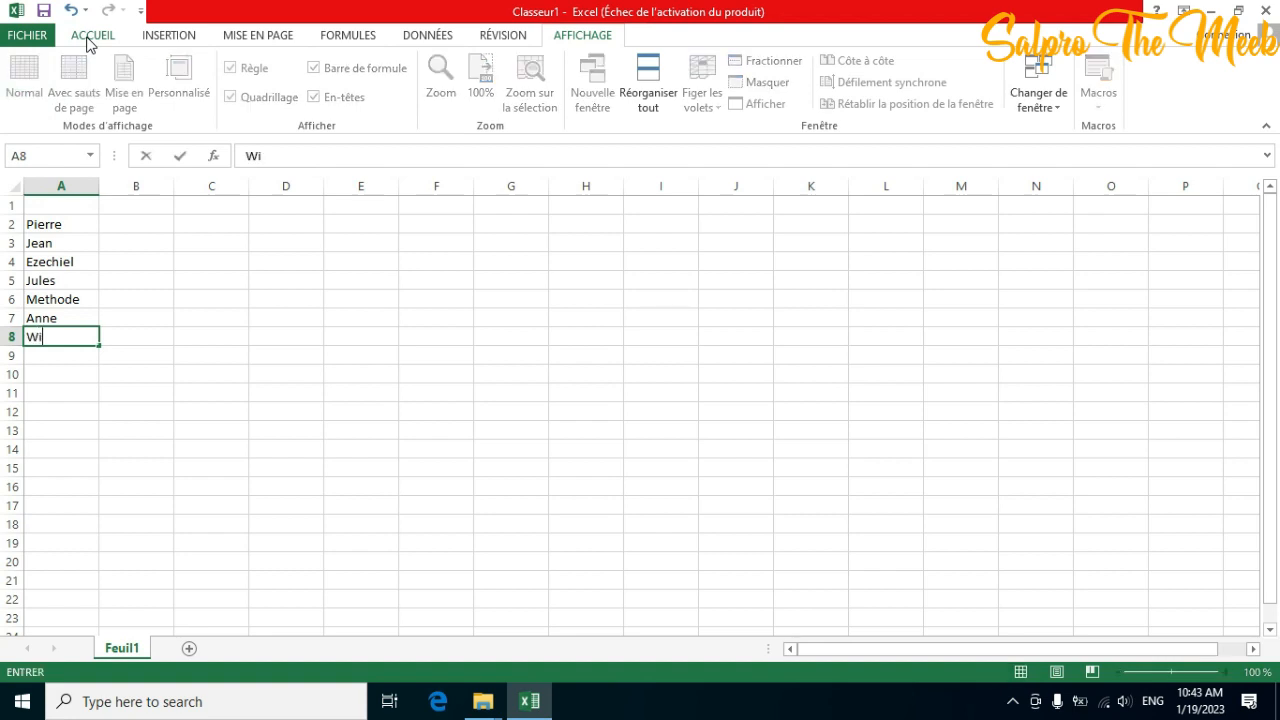
pyautogui.write('lliam')
pyautogui.press('Return')
pyautogui.write('Bella')
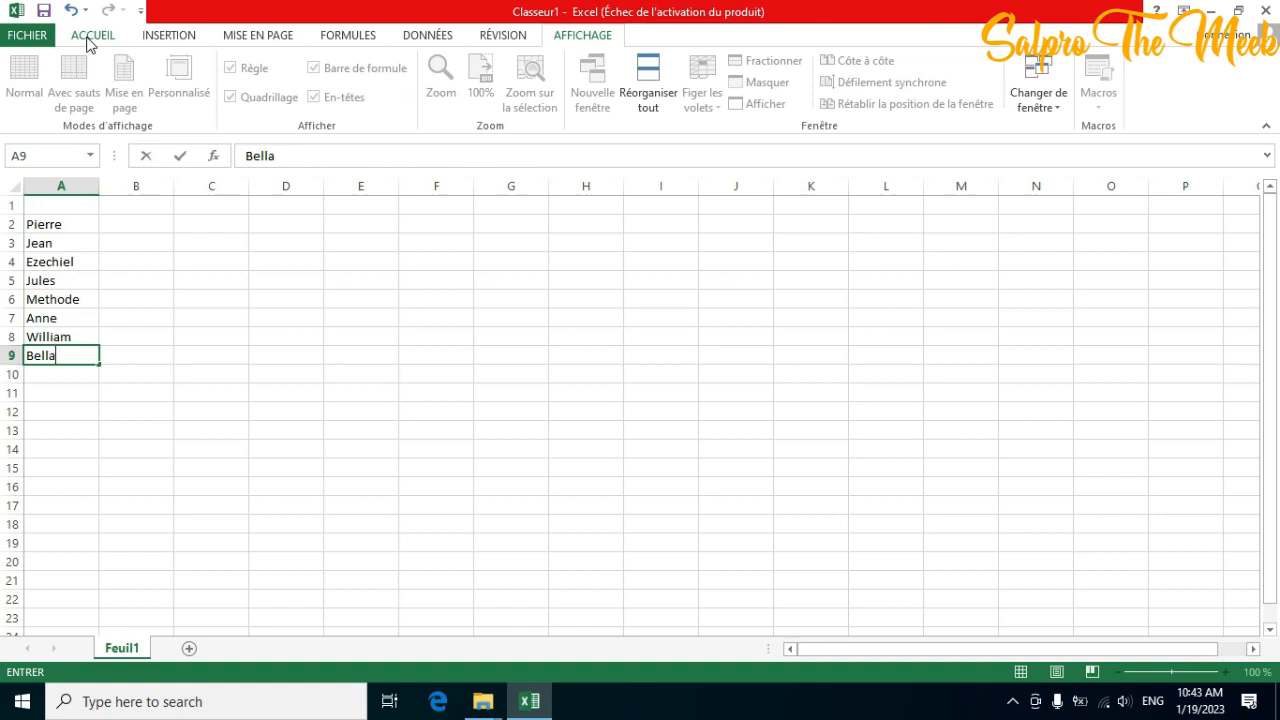
# Enter the column headers "Physique" in B1 and "Chimie" in C1
pyautogui.click(131, 207)
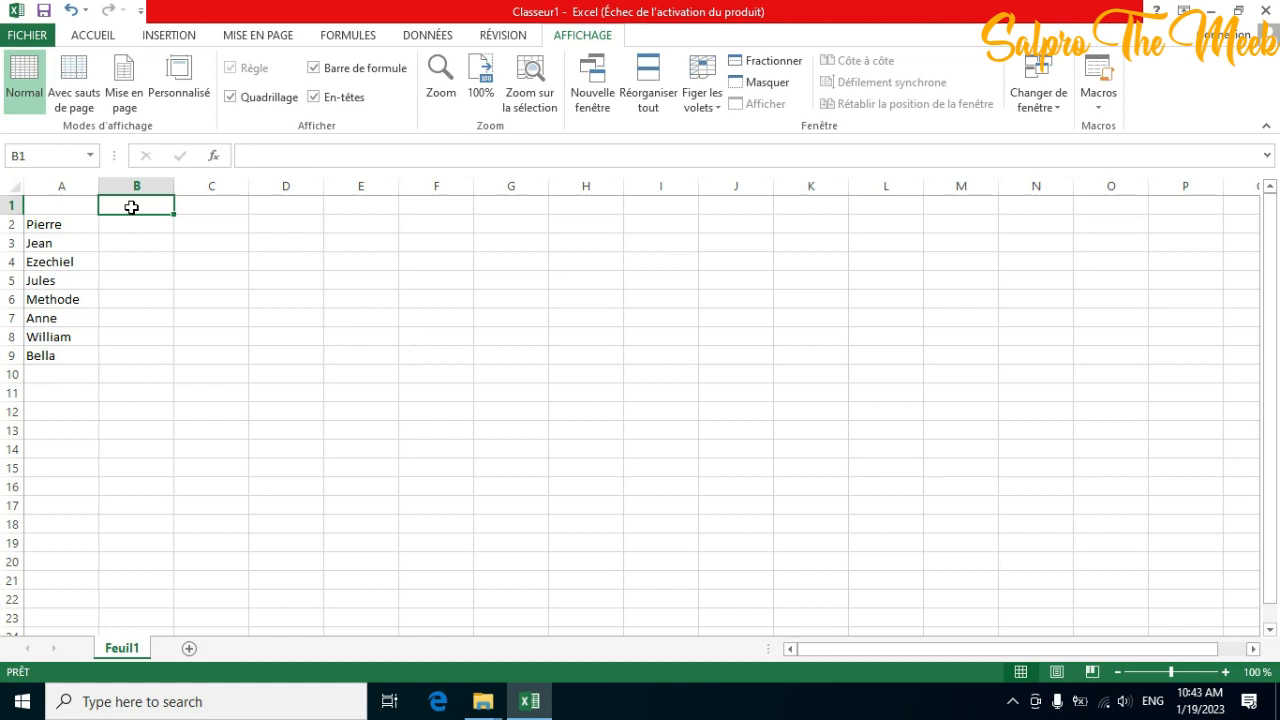
pyautogui.write('P')
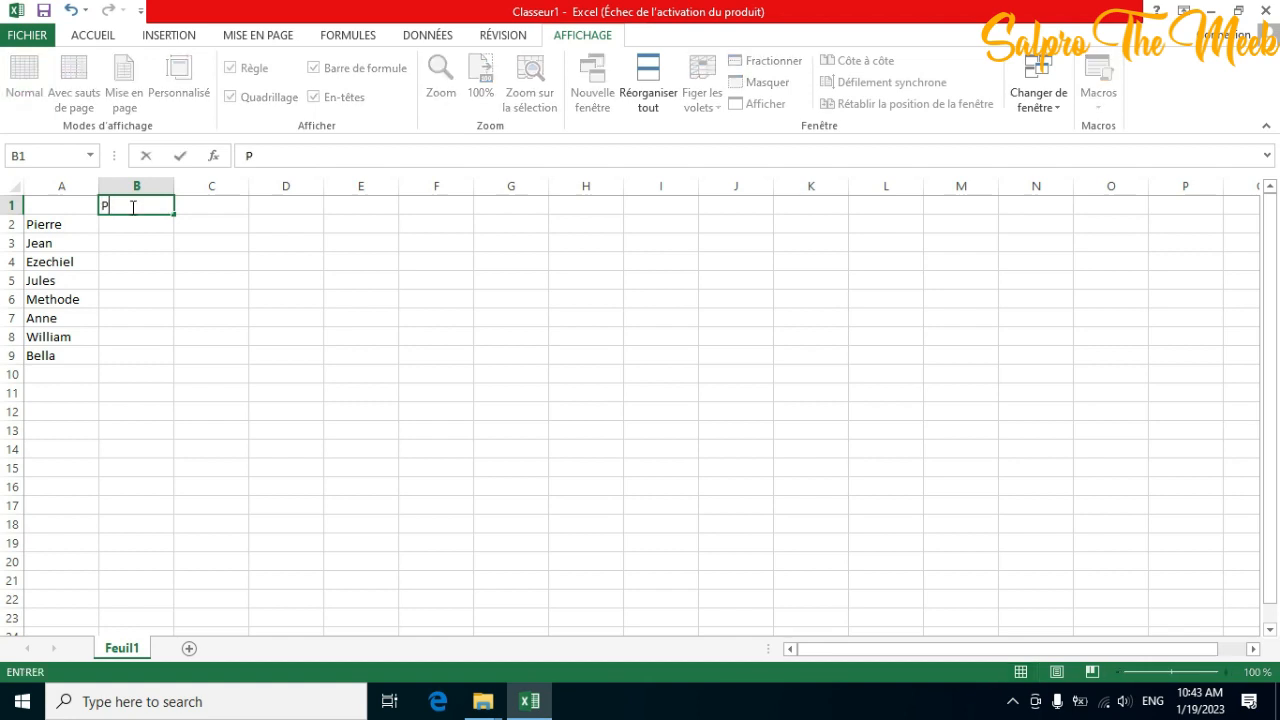
pyautogui.write('H')
pyautogui.press('BackSpace')
pyautogui.write('Hysique')
pyautogui.press('Tab')
pyautogui.write('Chime')
pyautogui.press('BackSpace')
pyautogui.write('ie')
pyautogui.press('Tab')
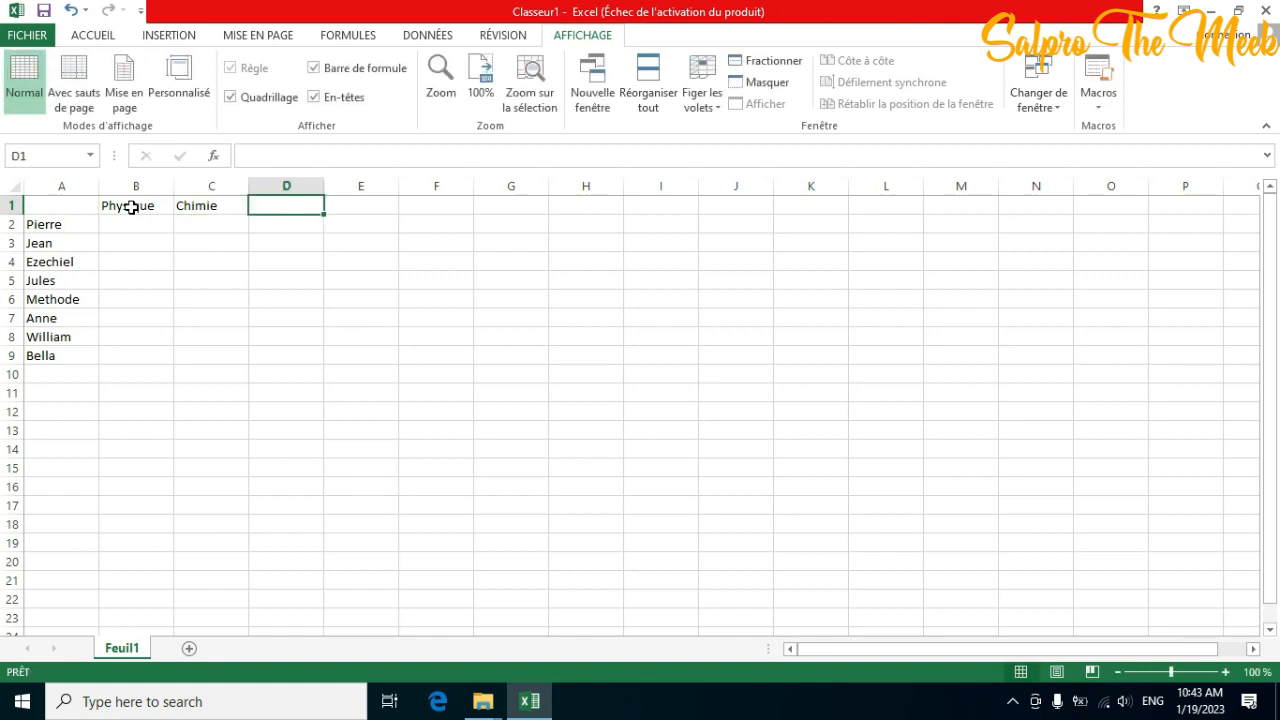
pyautogui.write('Informa')
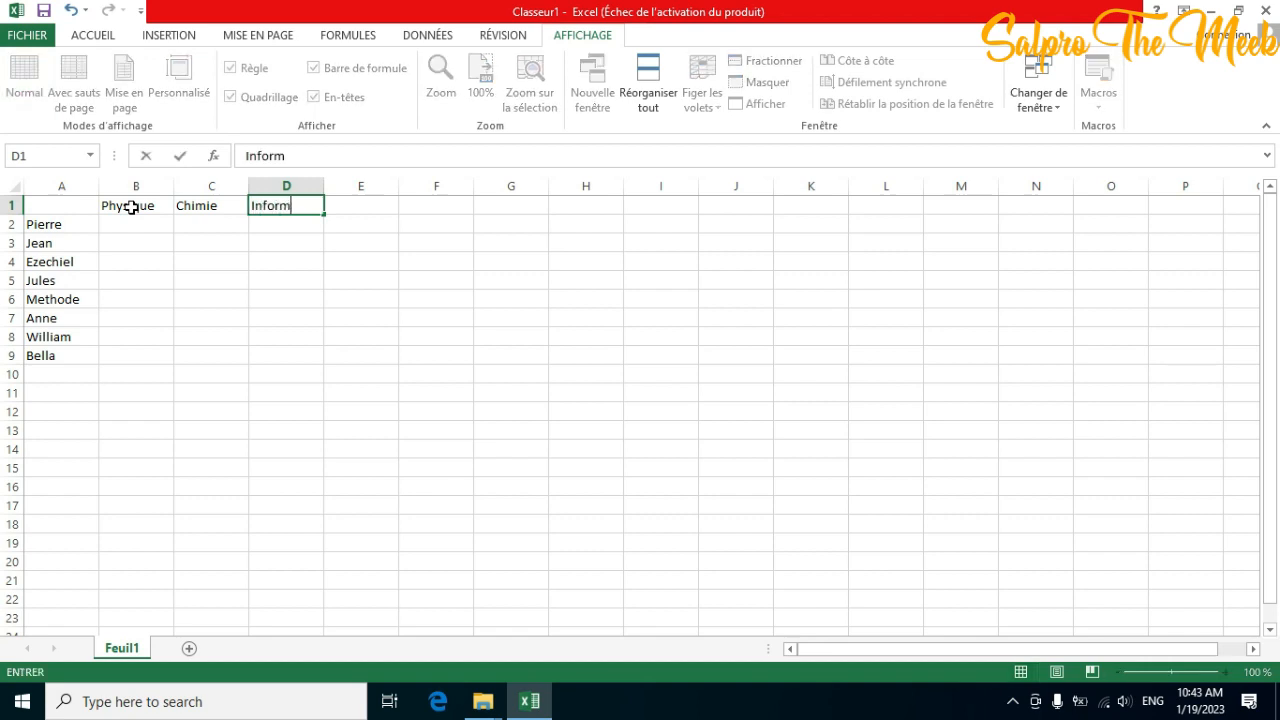
pyautogui.press('BackSpace')
pyautogui.press('BackSpace')
pyautogui.press('BackSpace')
pyautogui.press('BackSpace')
pyautogui.press('BackSpace')
pyautogui.press('BackSpace')
pyautogui.press('BackSpace')
# Enter the column headers "Bureatique" in D1 and "Algebre" in E1
pyautogui.write('Bu')
pyautogui.write('reat')
pyautogui.write('=')
pyautogui.write('utique')
pyautogui.press('BackSpace')
pyautogui.press('BackSpace')
pyautogui.press('BackSpace')
pyautogui.press('BackSpace')
pyautogui.press('BackSpace')
pyautogui.press('BackSpace')
pyautogui.press('BackSpace')
pyautogui.write('ique')
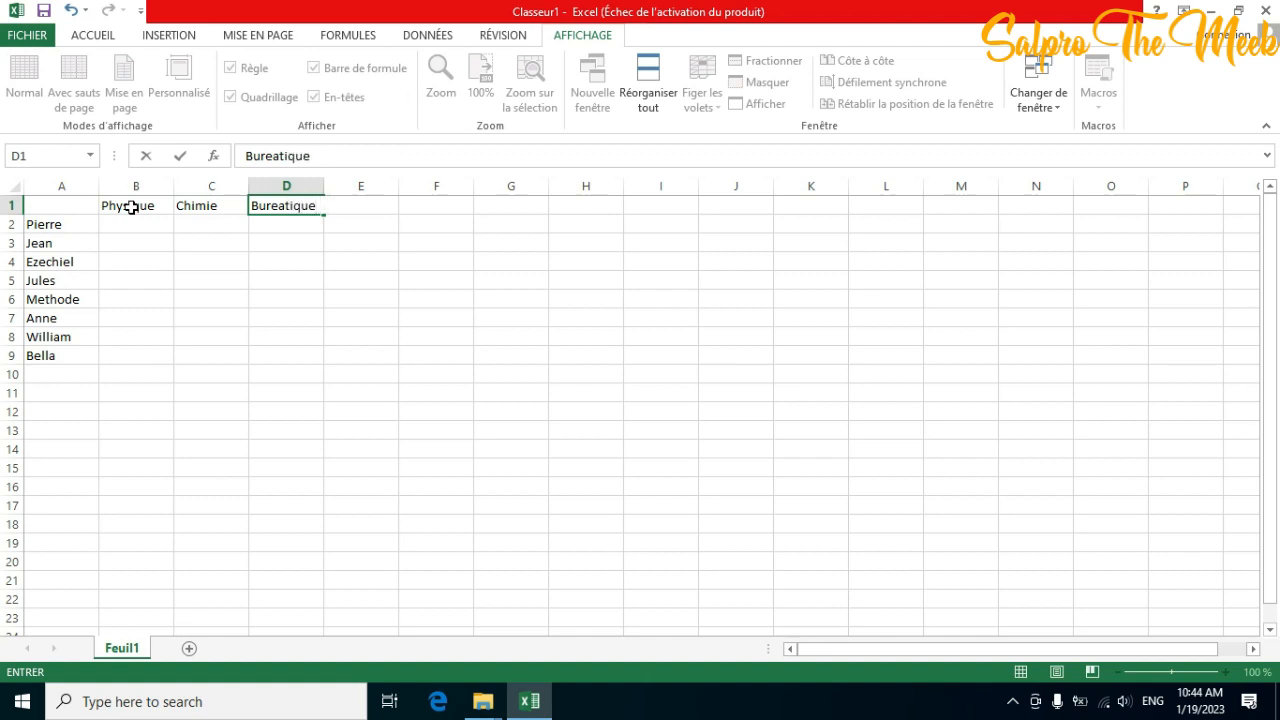
pyautogui.press('Tab')
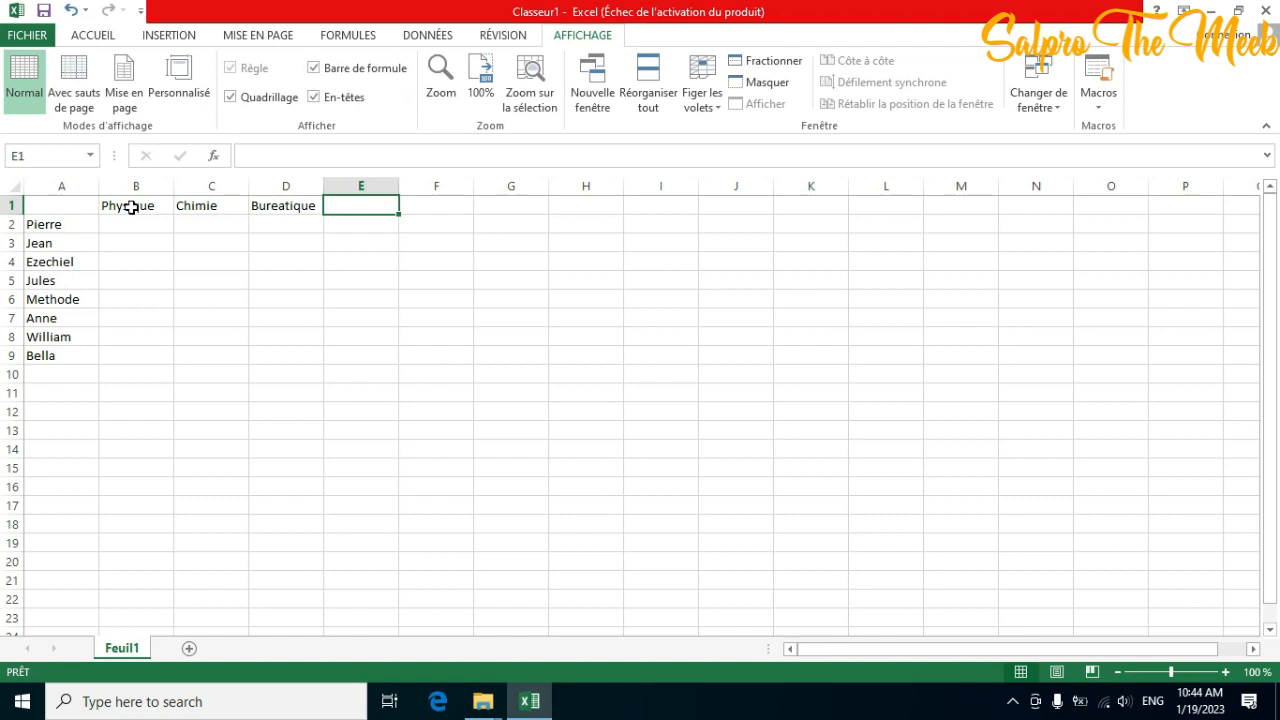
pyautogui.write('Alge')
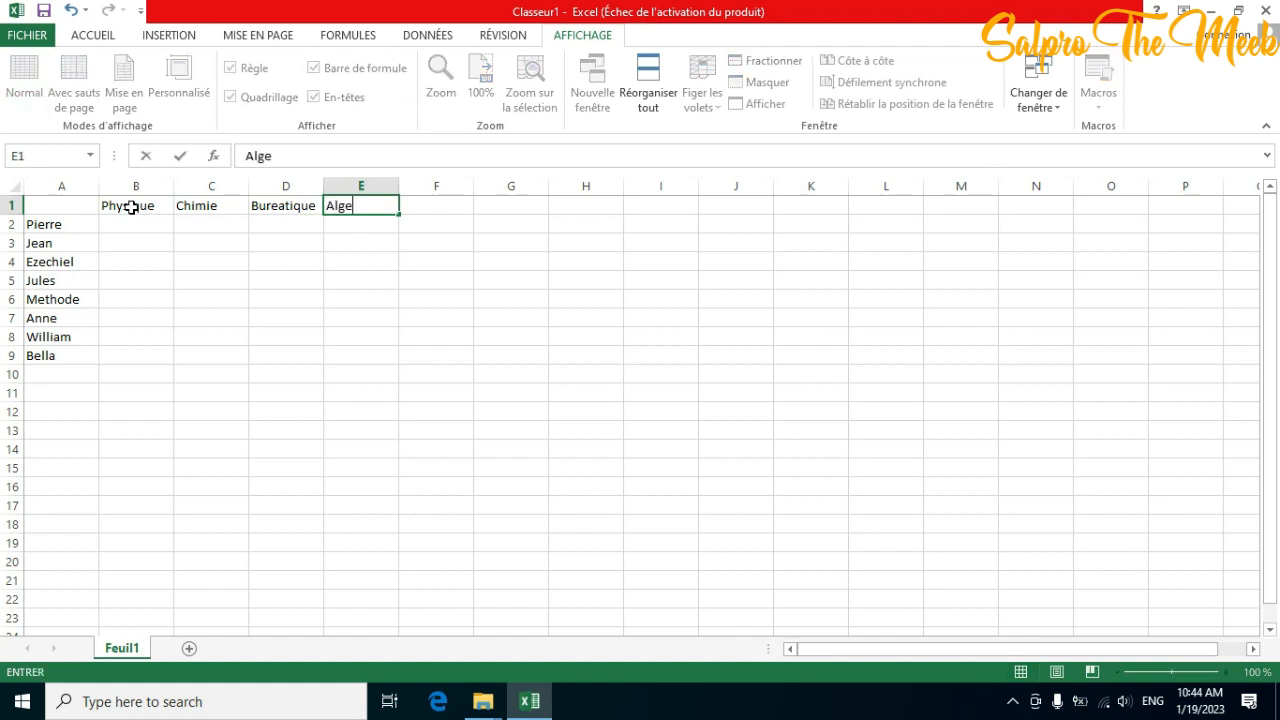
pyautogui.write('bre')
pyautogui.press('Tab')
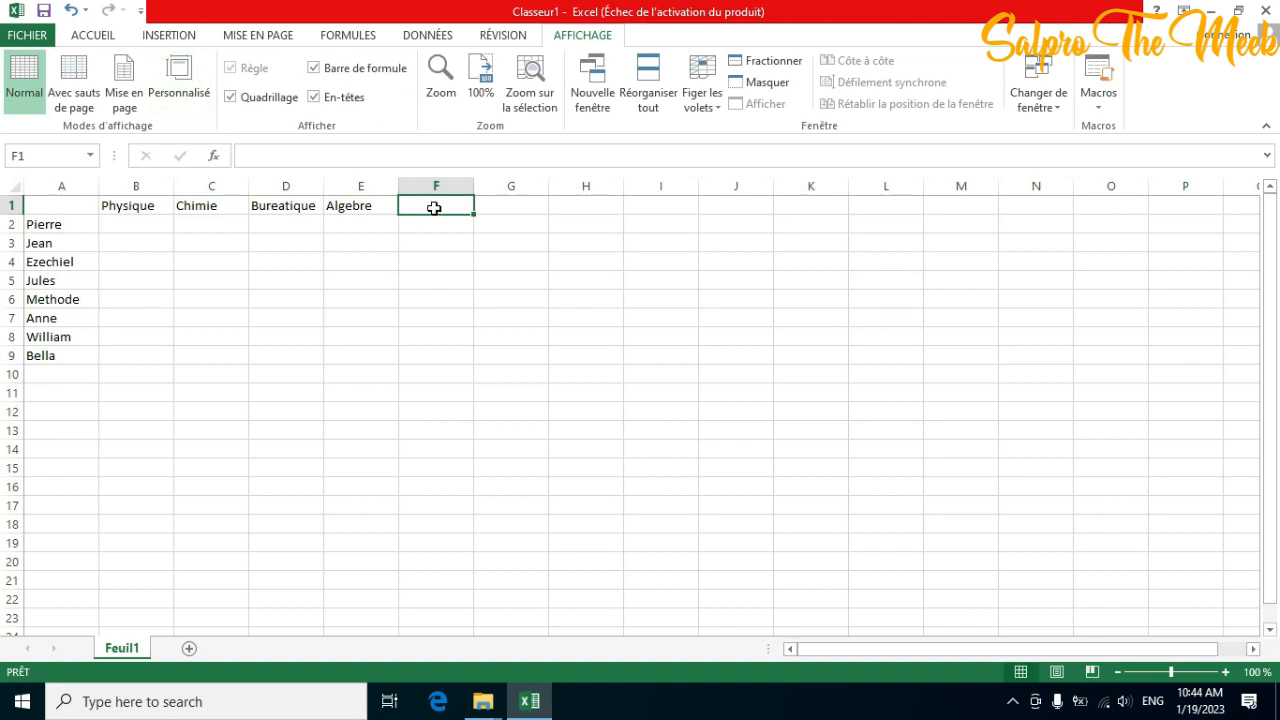
# Enter the column headers "Total" in F1 and "Moyenne" in G1
pyautogui.click(524, 208)
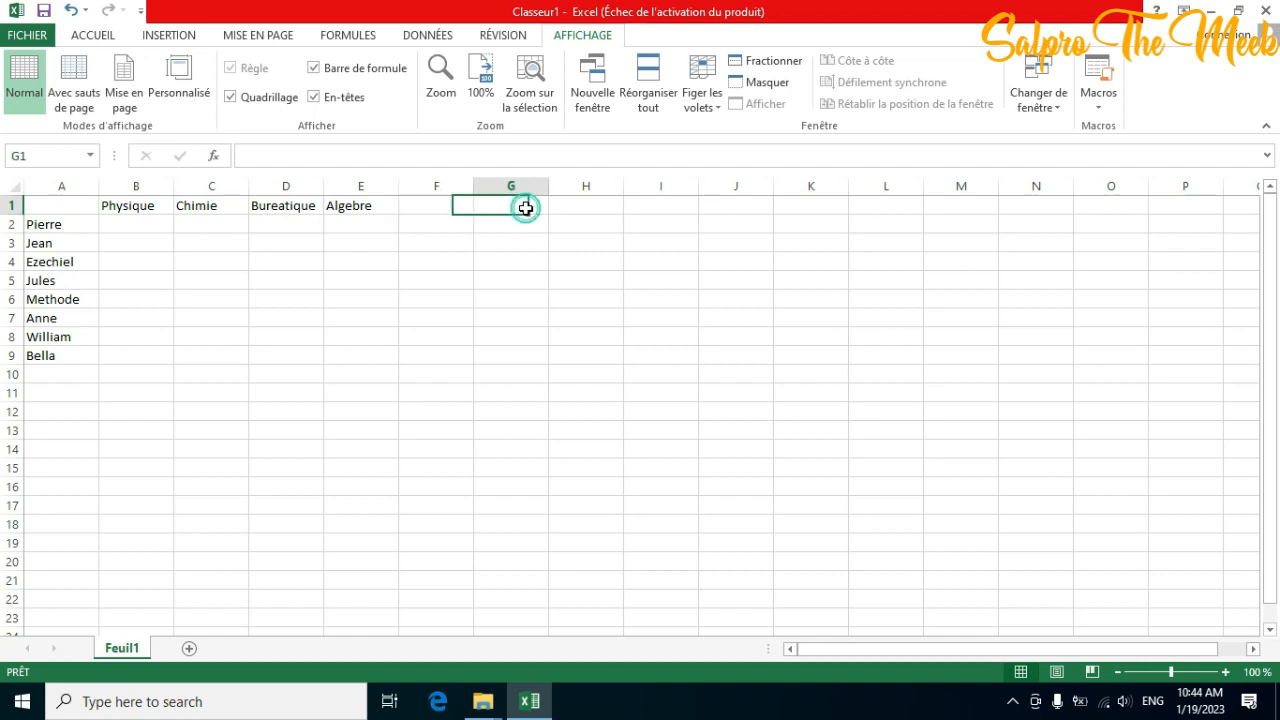
pyautogui.click(396, 207)
pyautogui.click(430, 209)
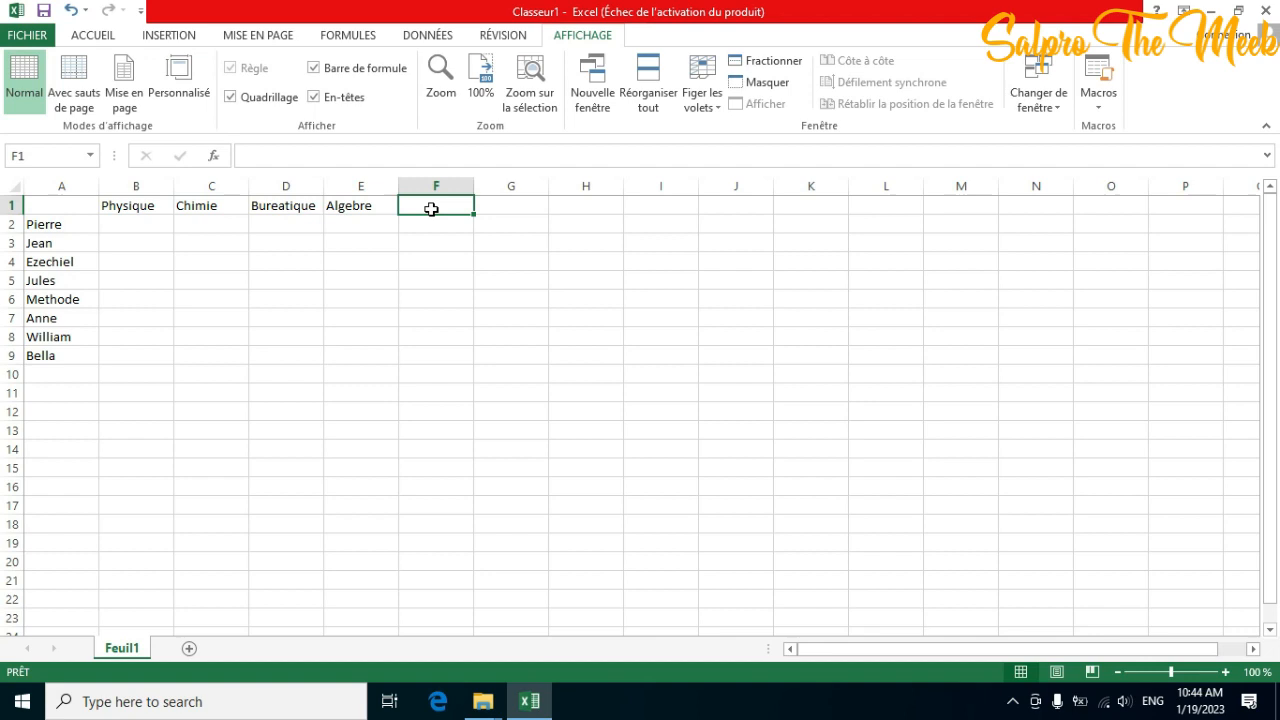
pyautogui.write('Tota')
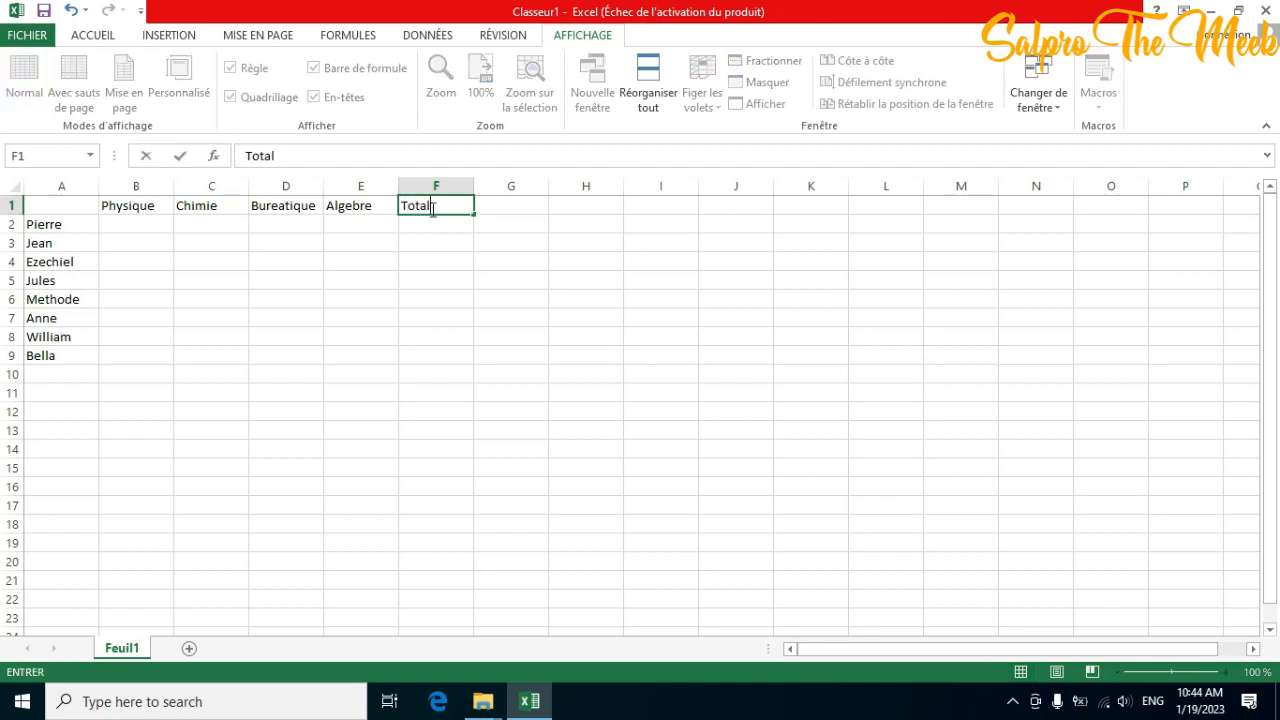
pyautogui.write('l')
pyautogui.press('Tab')
pyautogui.write('M')
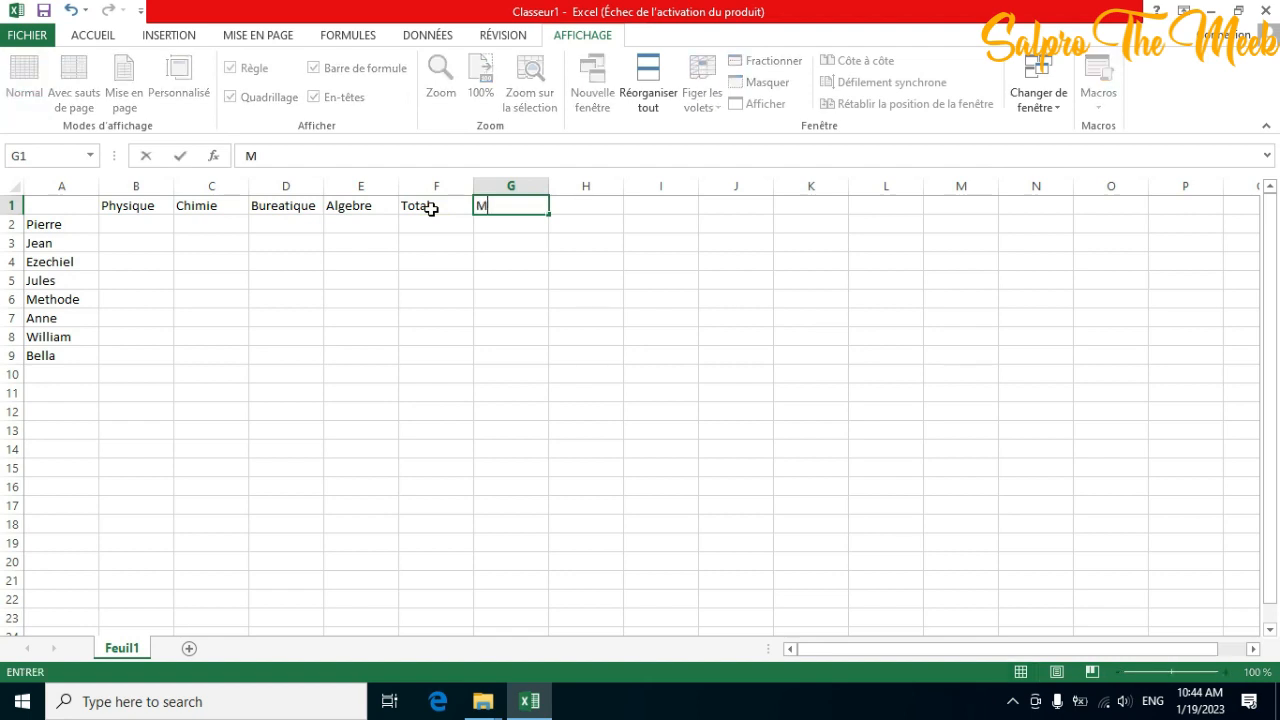
pyautogui.write('oyenne')
pyautogui.press('Tab')
# Enter the column headers "Pourcentage" in H1 and "Observation" in I1
pyautogui.write('Pou')
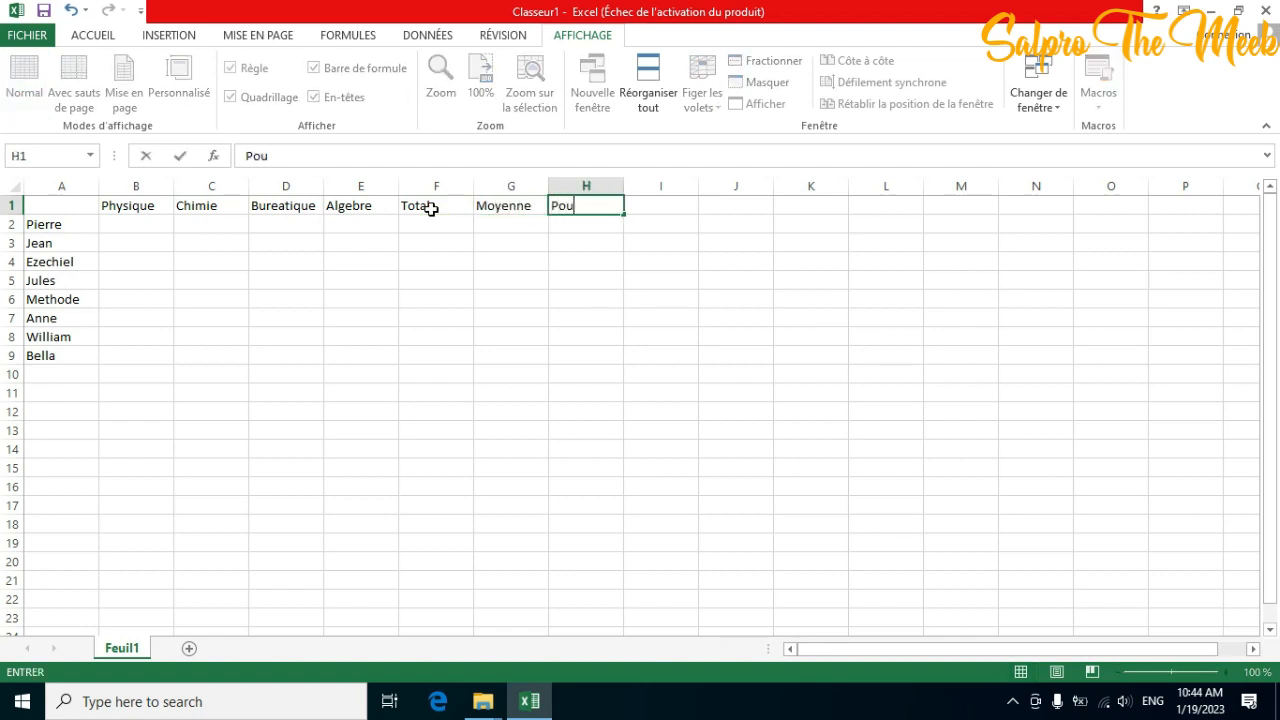
pyautogui.write('rcentage')
pyautogui.press('Tab')
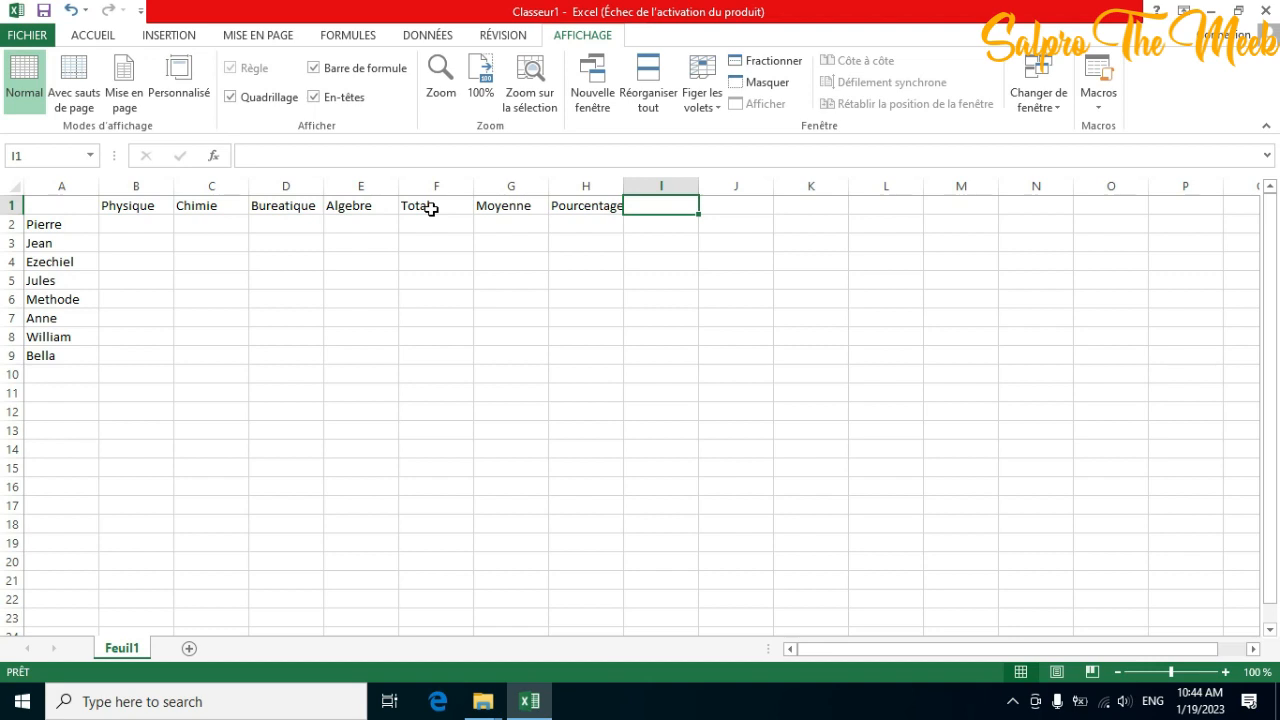
pyautogui.write('Obse')
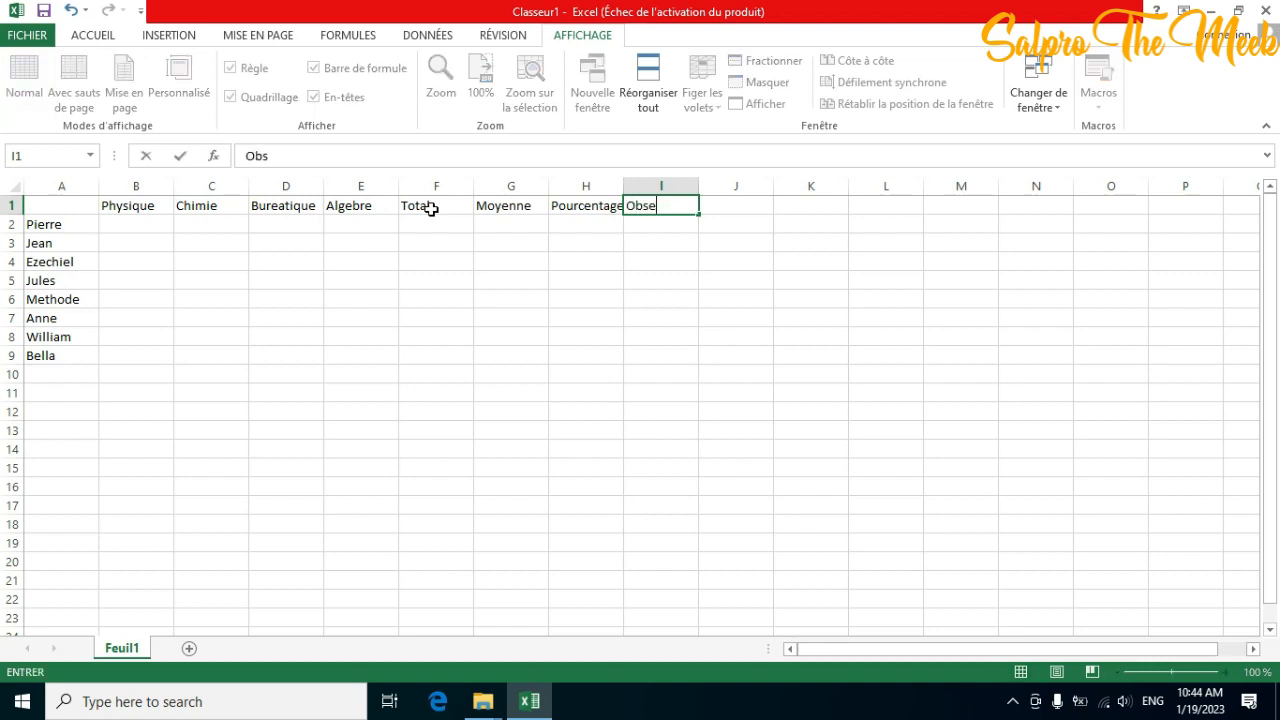
pyautogui.write('rvation')
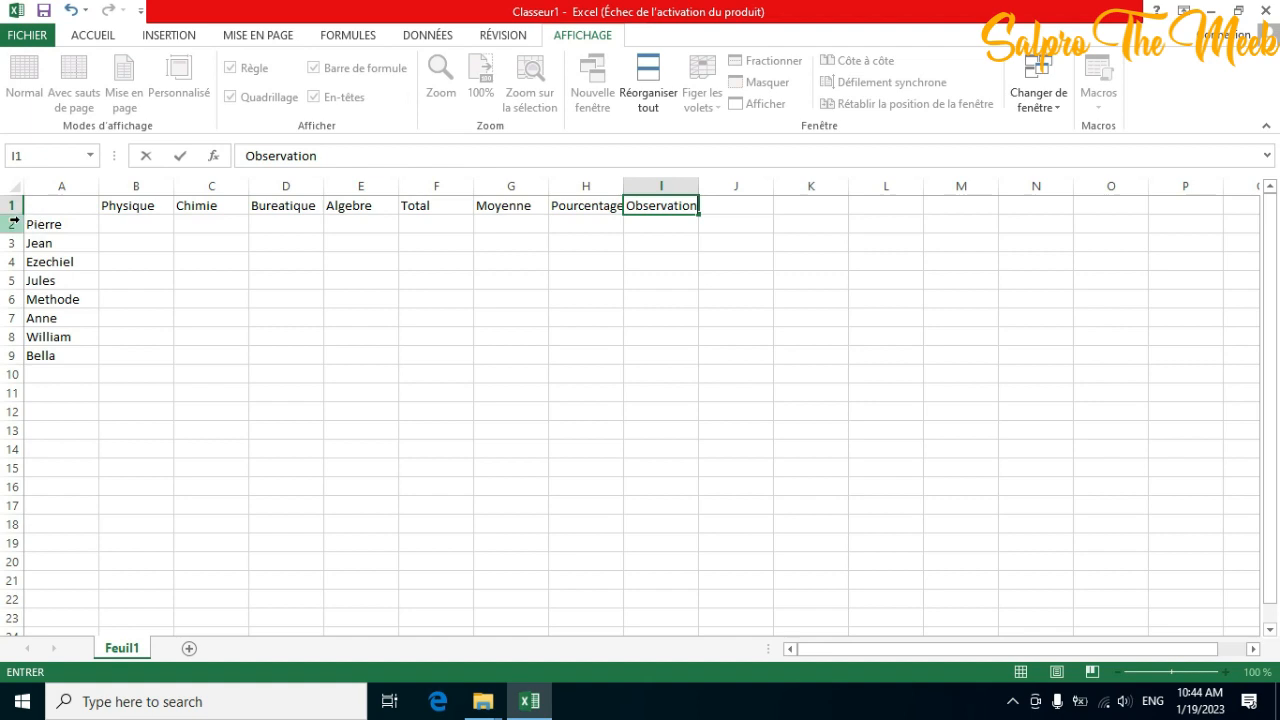
# Fill the name cells A2:A9 with the standard orange colour
pyautogui.click(92, 36)
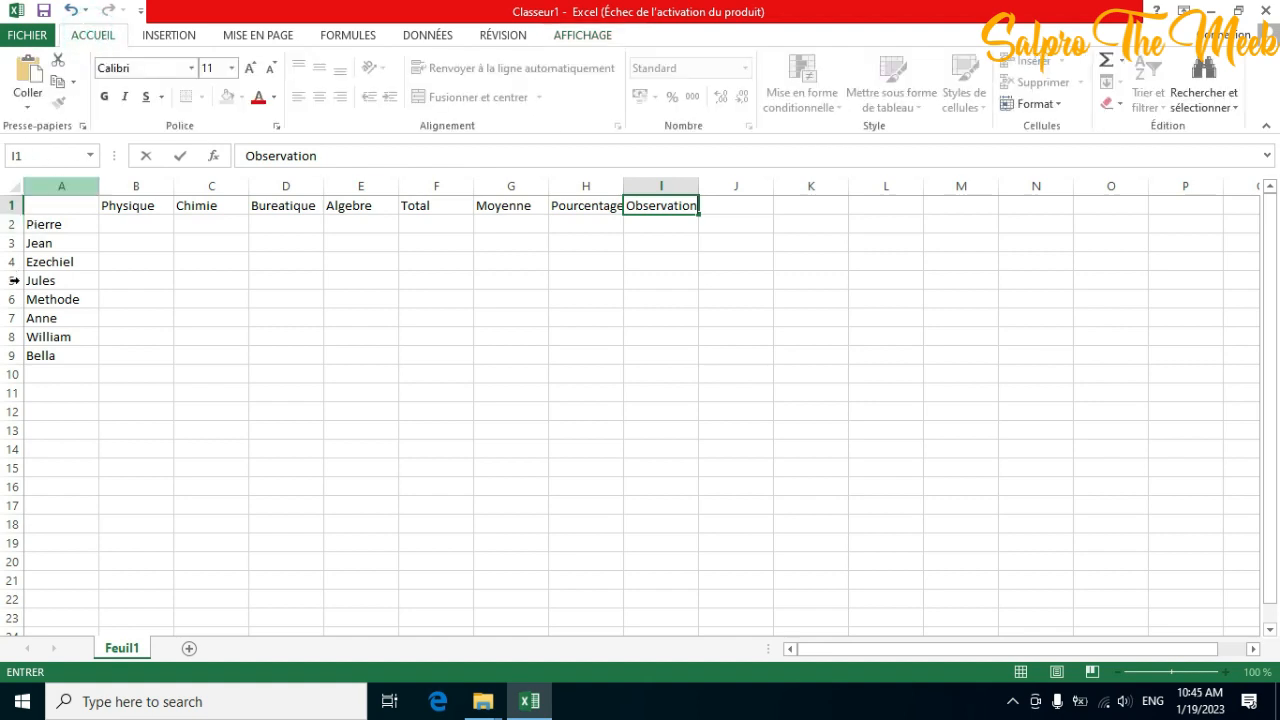
pyautogui.moveTo(26, 220); pyautogui.dragTo(76, 357)
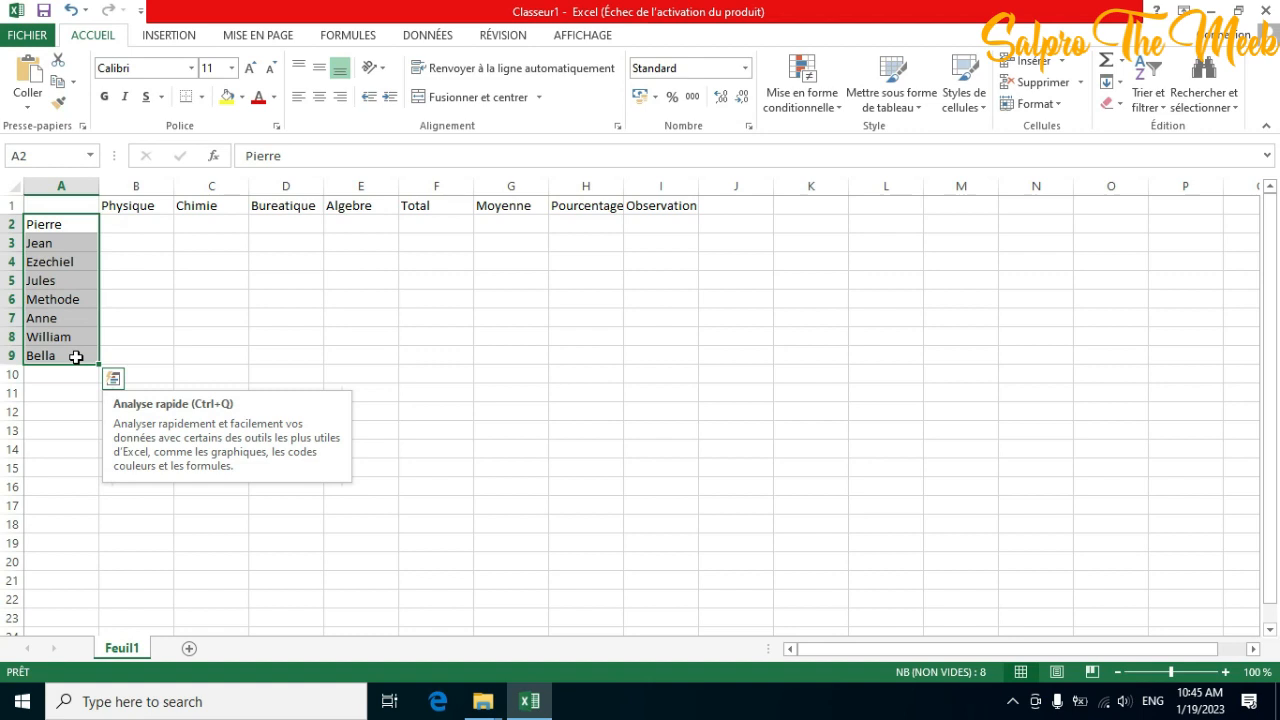
pyautogui.click(241, 98)
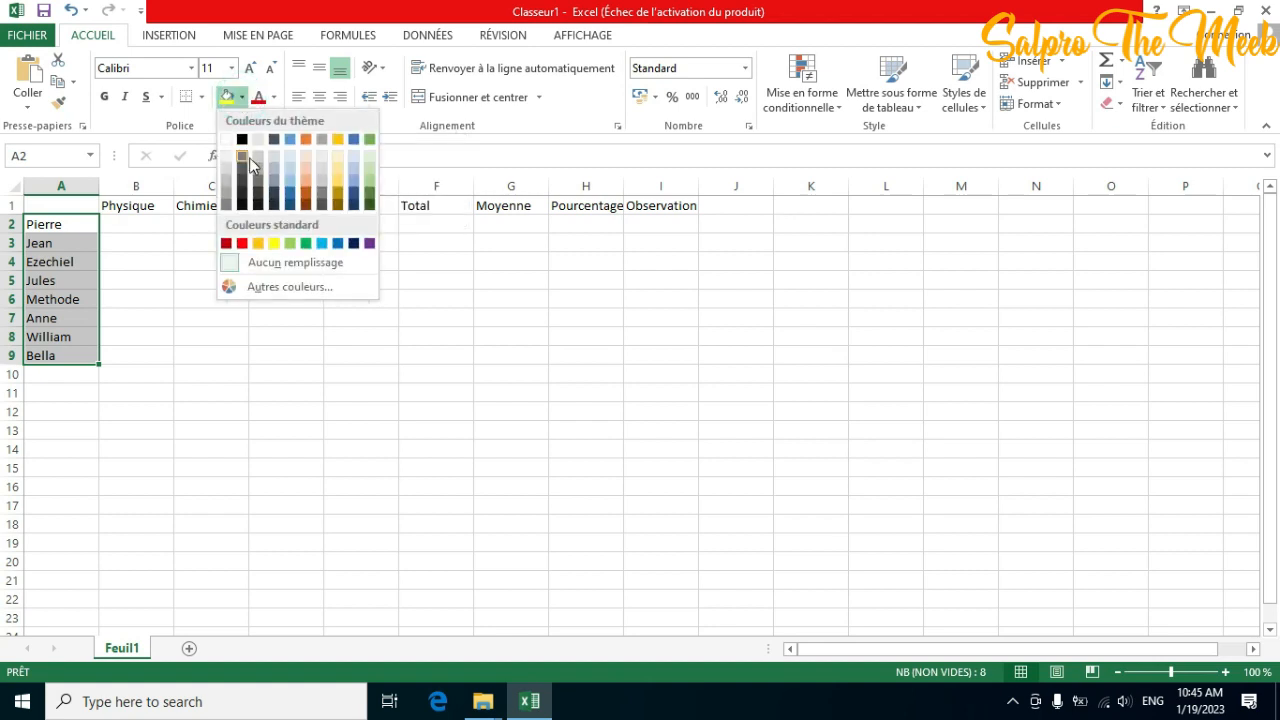
pyautogui.click(259, 244)
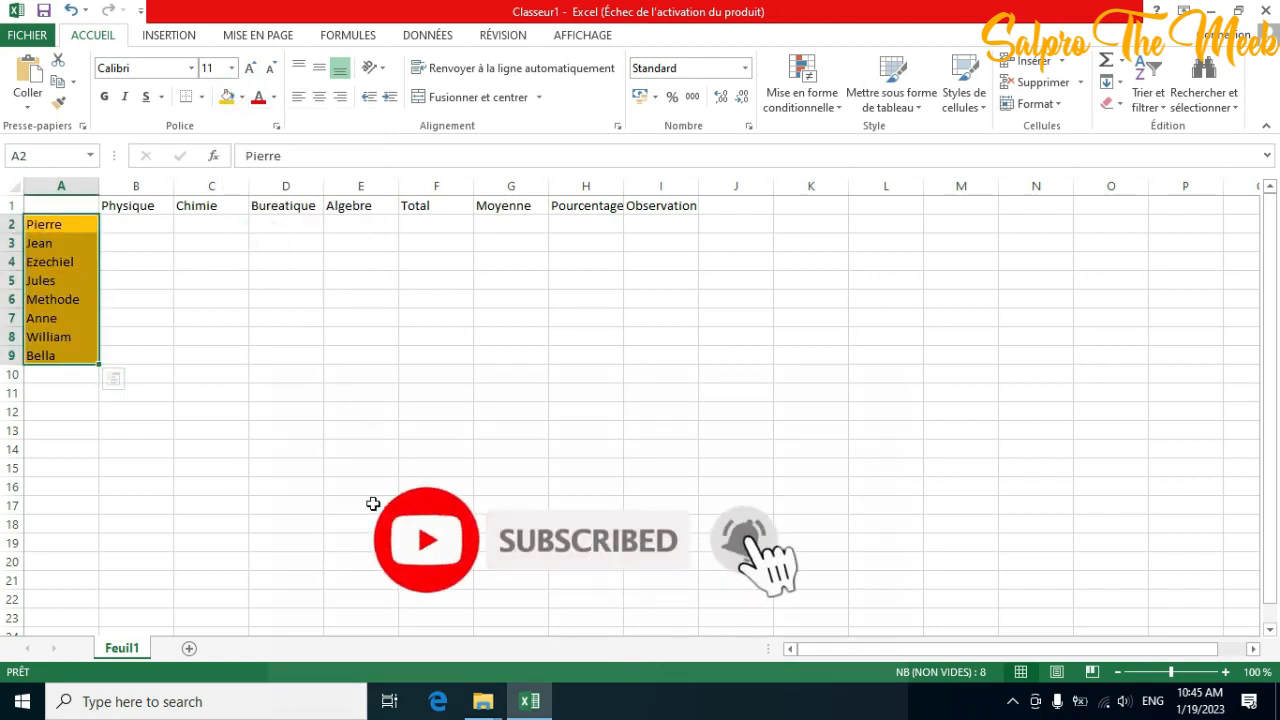
# Fill the subject header cells B1:E1 with the standard light green colour
pyautogui.click(101, 204)
pyautogui.moveTo(101, 204); pyautogui.dragTo(391, 206)
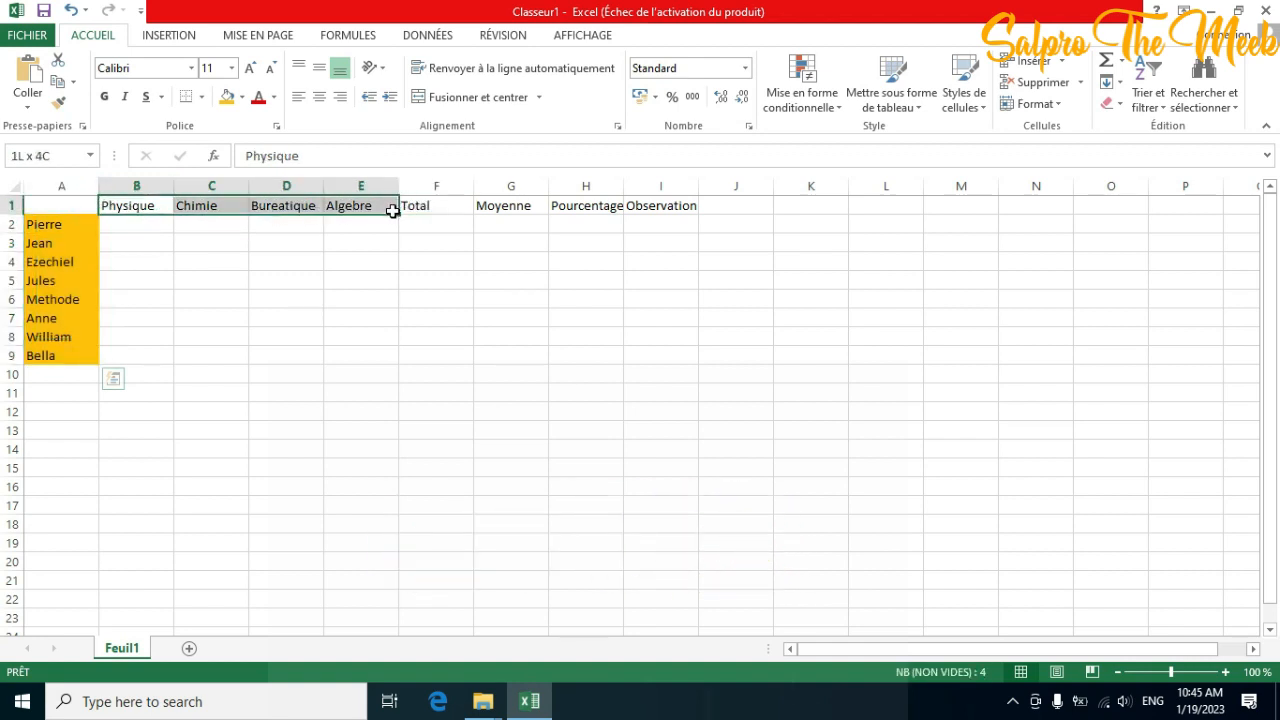
pyautogui.click(242, 97)
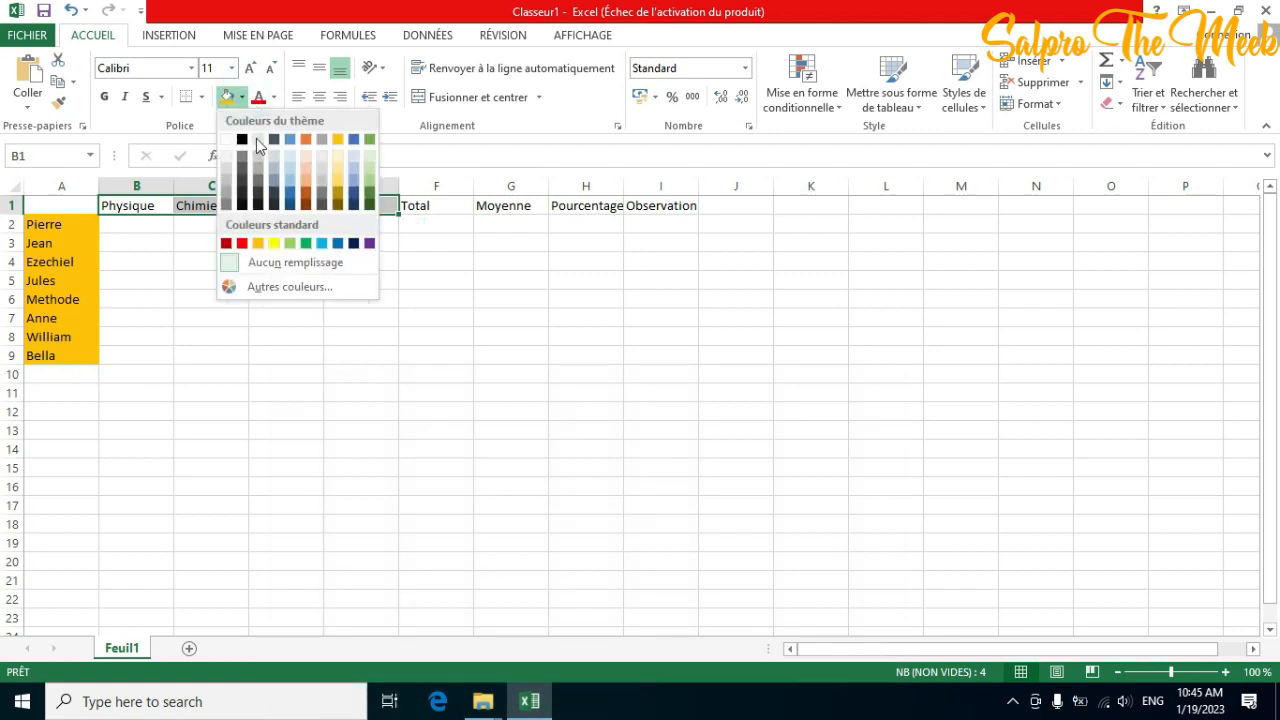
pyautogui.click(292, 245)
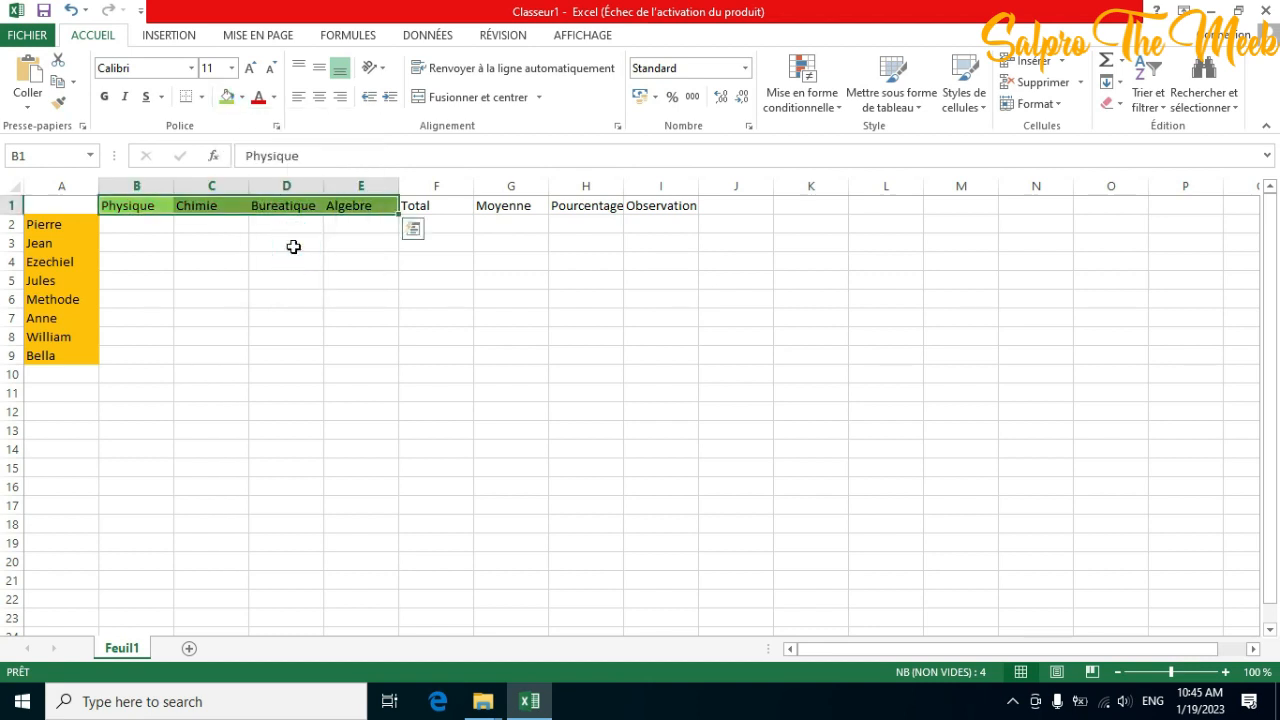
# Fill the header cells F1:I1, from Total to Observation, with the standard dark blue colour
pyautogui.moveTo(410, 204); pyautogui.dragTo(673, 206)
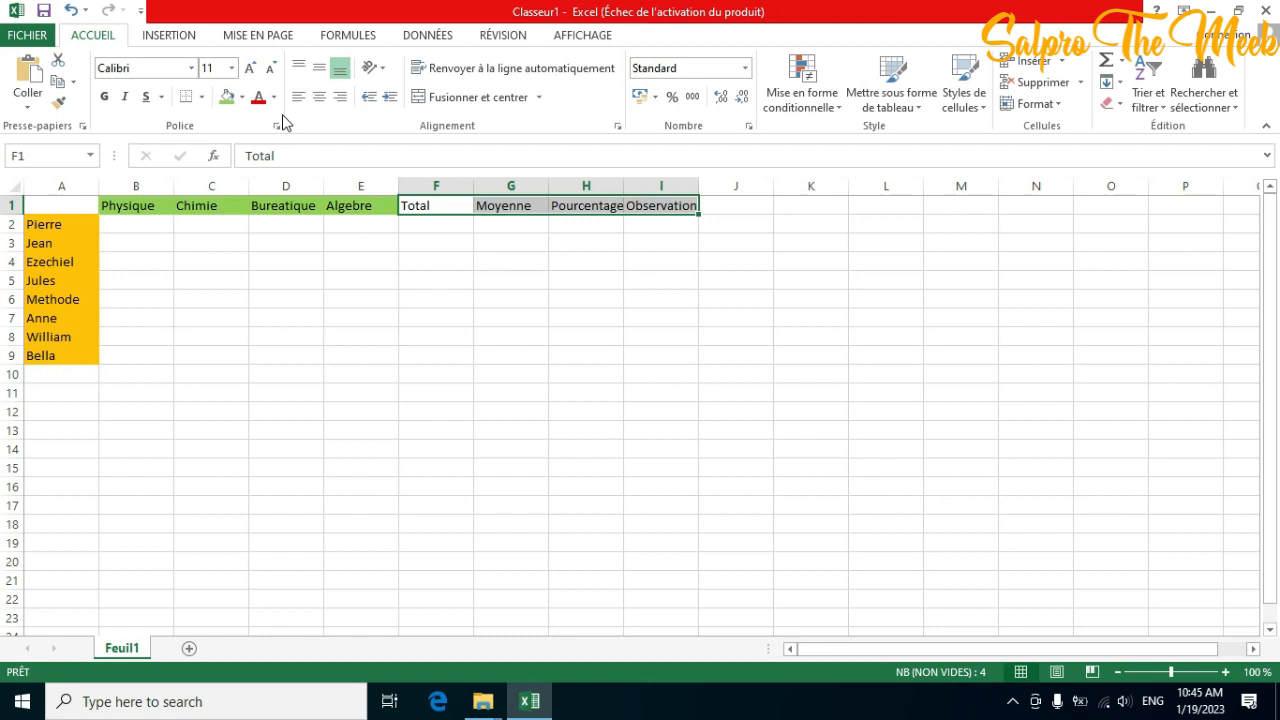
pyautogui.click(274, 97)
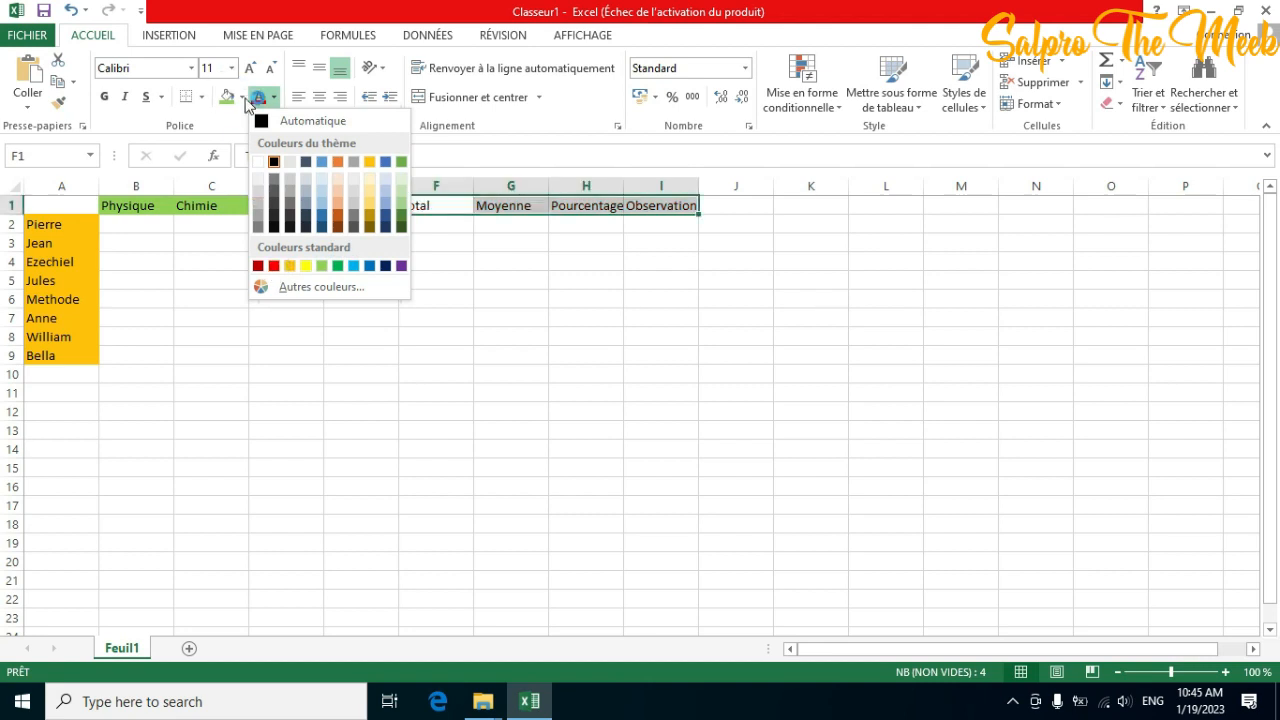
pyautogui.click(245, 100)
pyautogui.click(241, 97)
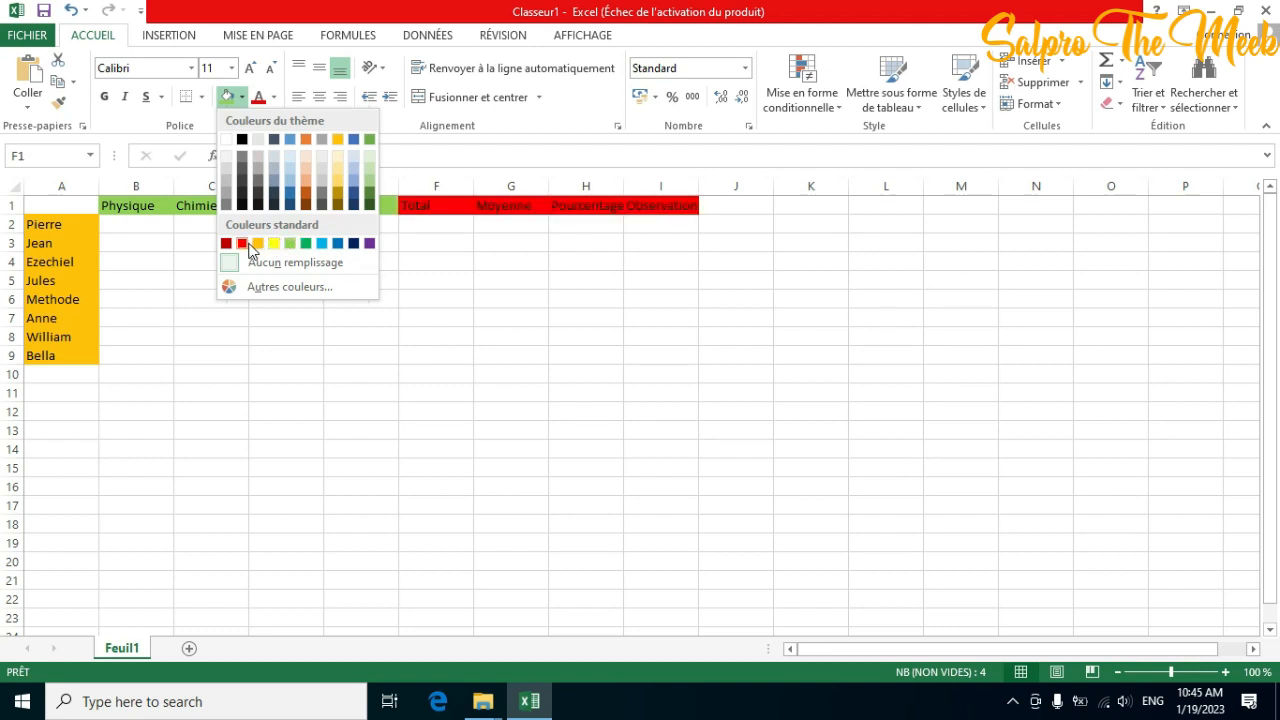
pyautogui.click(356, 250)
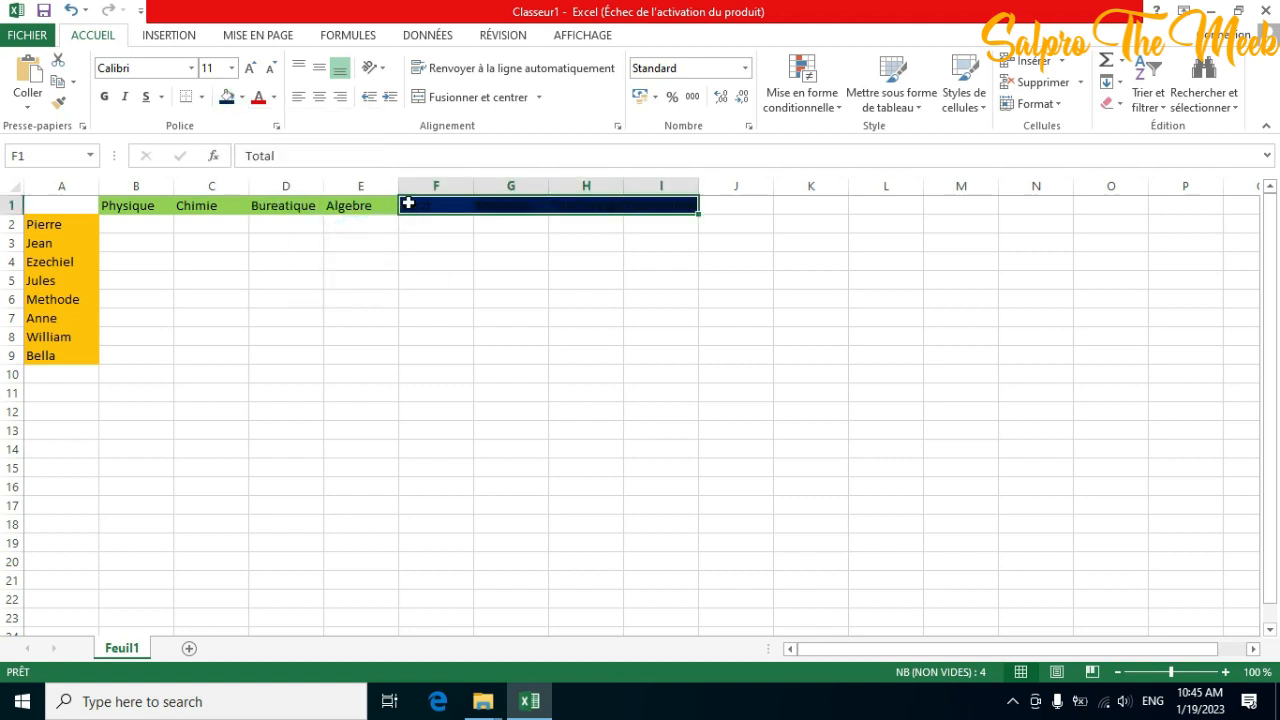
# Set the text of the header cells F1:I1 to white and bold
pyautogui.click(409, 205)
pyautogui.moveTo(409, 205); pyautogui.dragTo(663, 206)
pyautogui.click(276, 98)
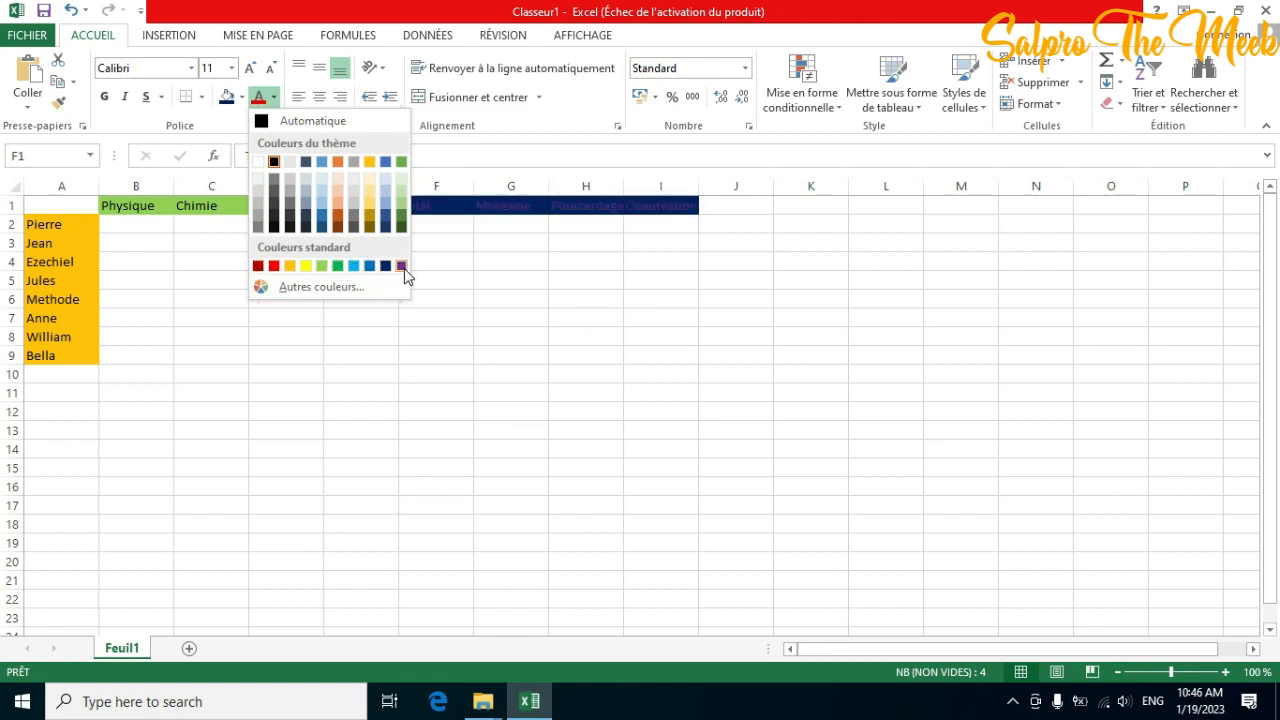
pyautogui.click(259, 166)
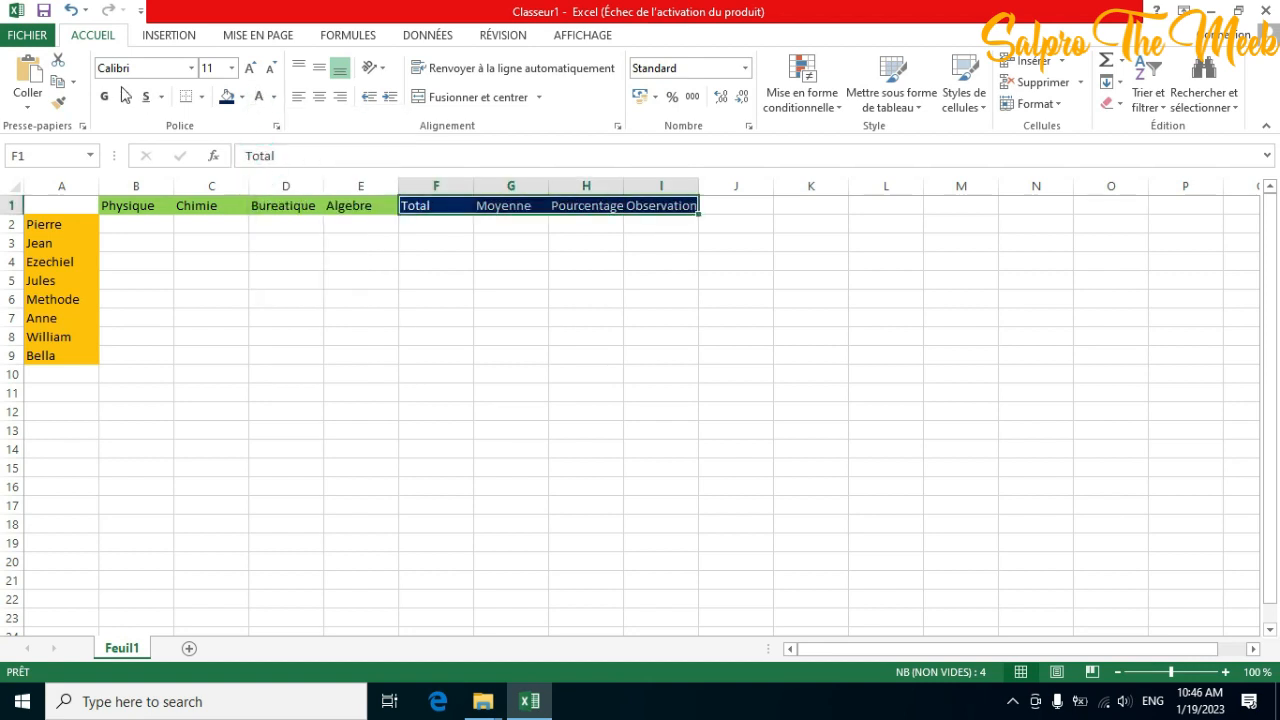
pyautogui.click(105, 96)
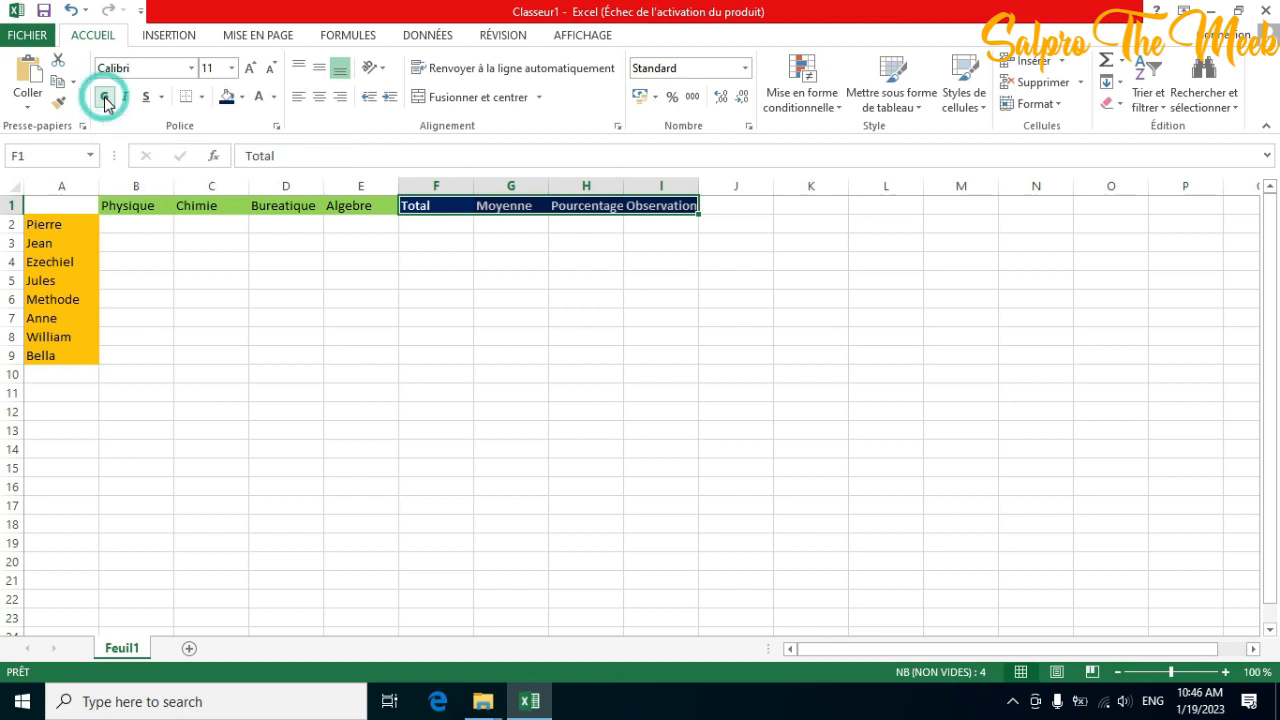
# Change the font of the header cells F1:I1, from Total to Observation, to Arial Narrow
pyautogui.click(193, 75)
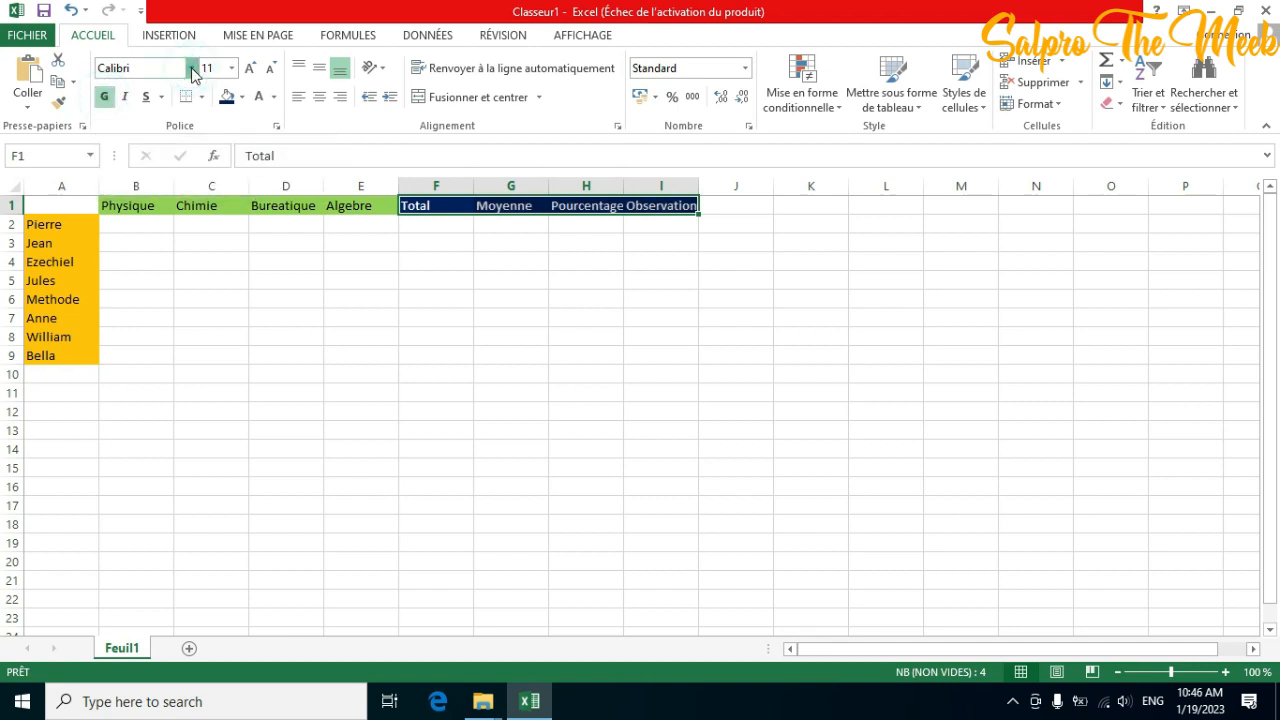
pyautogui.click(191, 68)
pyautogui.click(190, 63)
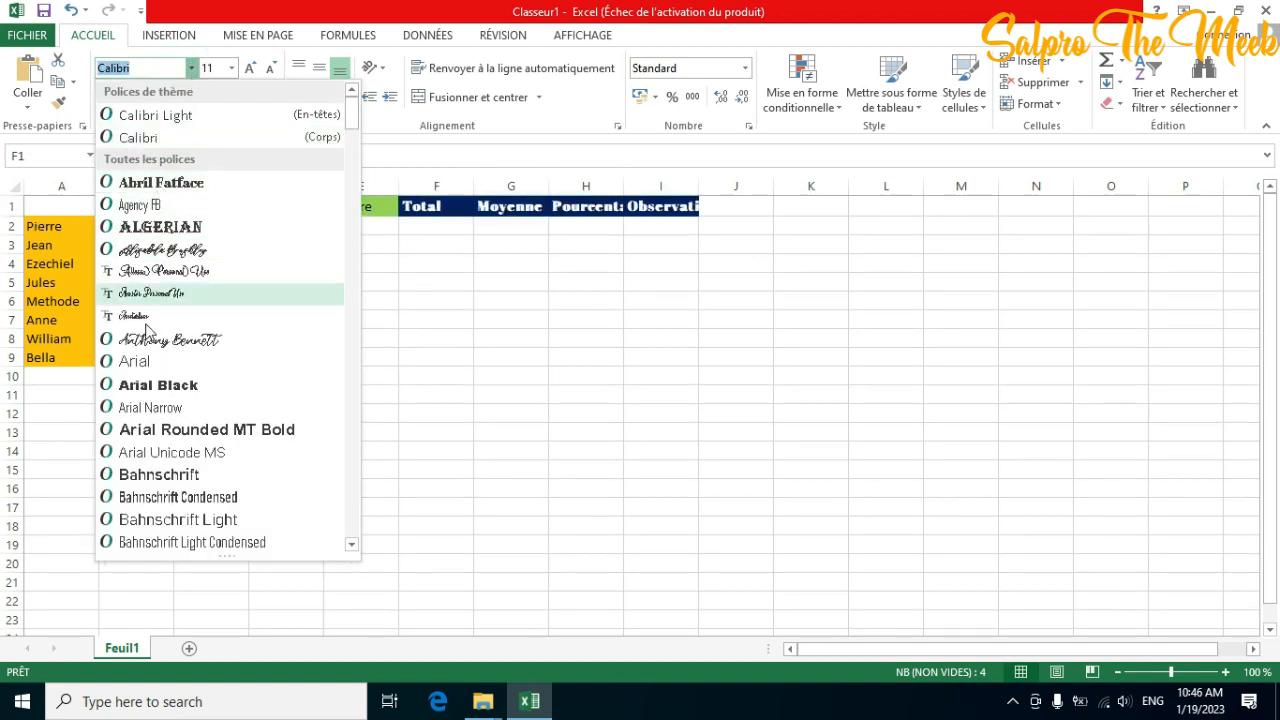
pyautogui.click(165, 405)
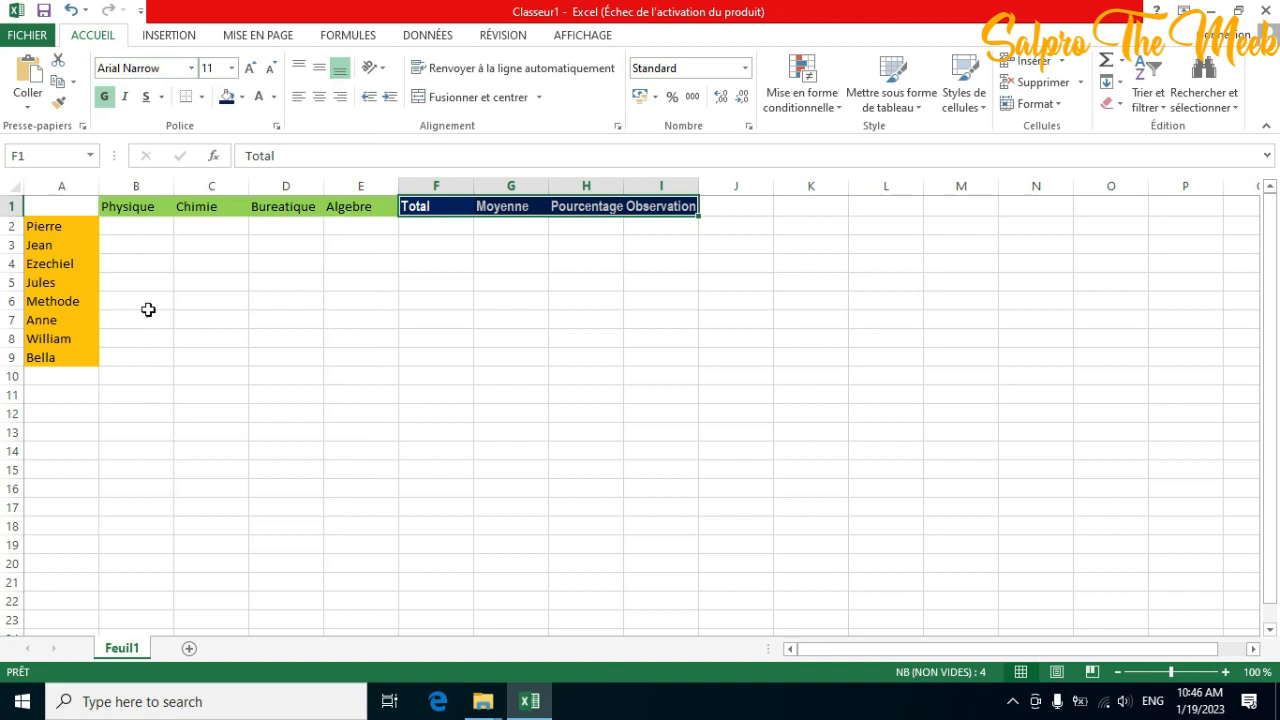
# Change the font of the student name cells A2:A9 to Arial Narrow
pyautogui.moveTo(38, 228); pyautogui.dragTo(86, 357)
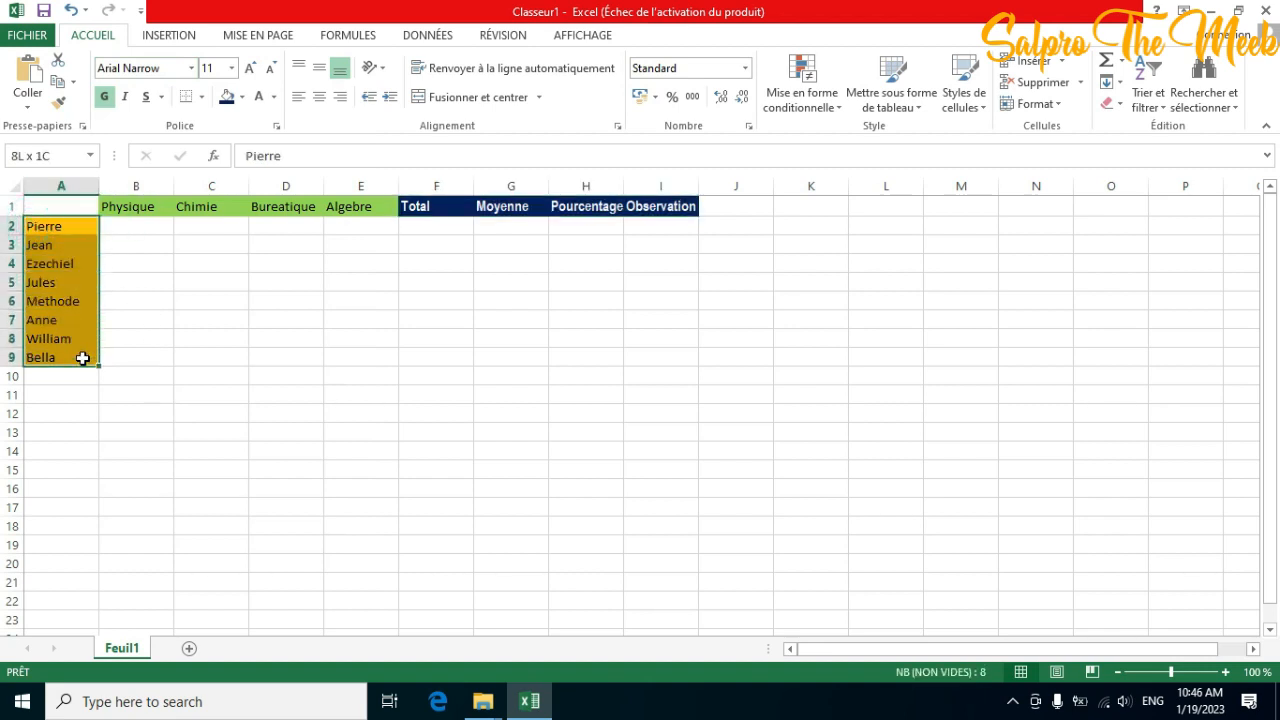
pyautogui.click(164, 64)
pyautogui.write('A')
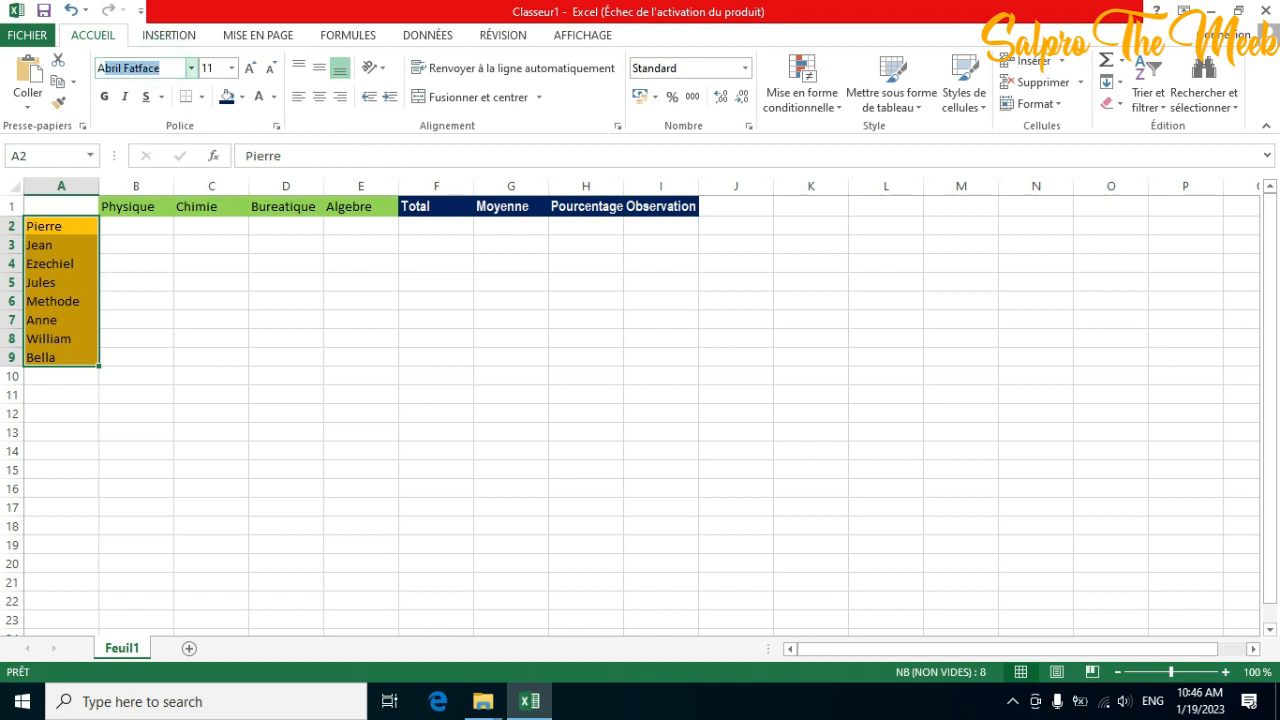
pyautogui.write('rial N')
pyautogui.press('Return')
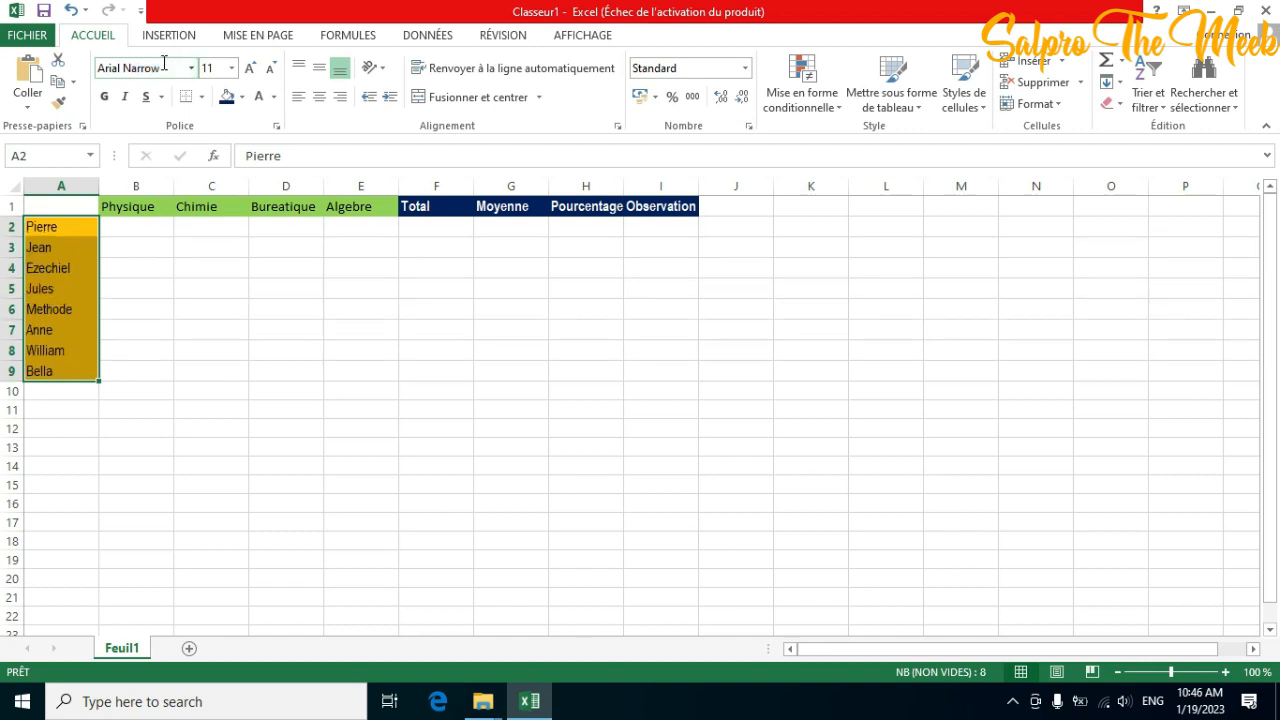
pyautogui.click(180, 355)
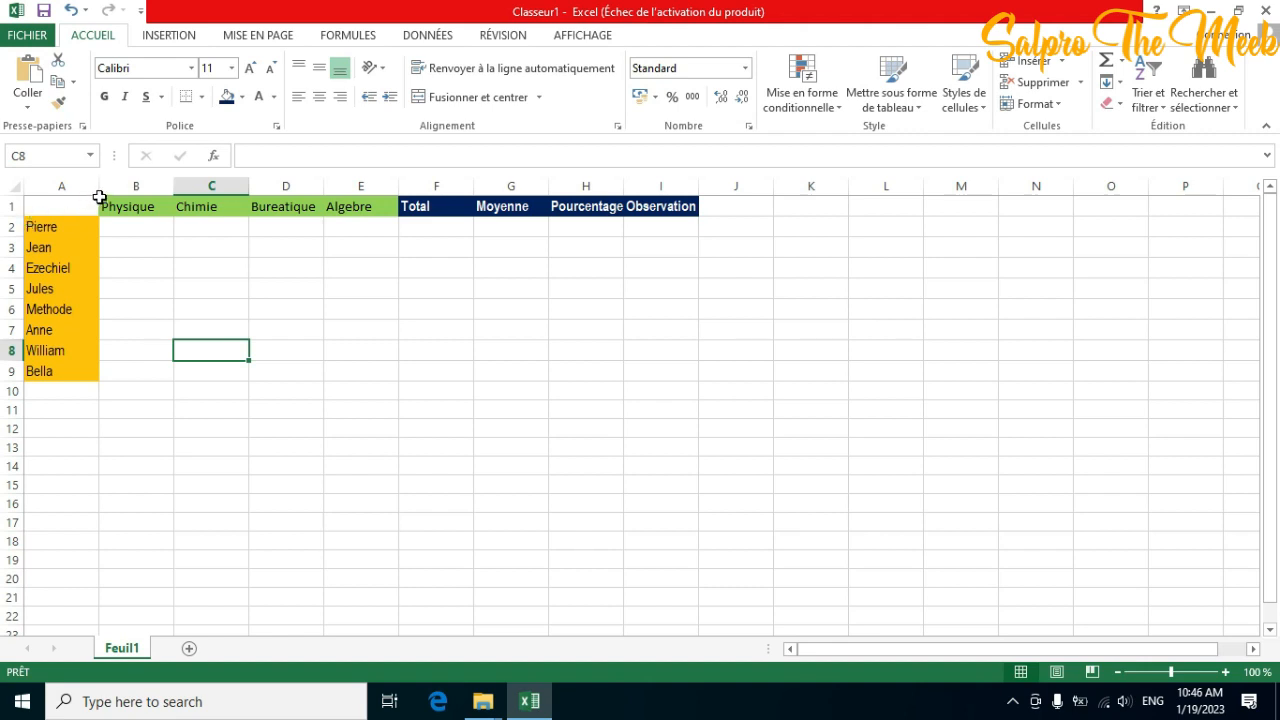
# Apply all borders to the whole grade table, cells A1:I9
pyautogui.click(30, 203)
pyautogui.moveTo(150, 233); pyautogui.dragTo(680, 308)
pyautogui.moveTo(698, 336); pyautogui.dragTo(677, 371)
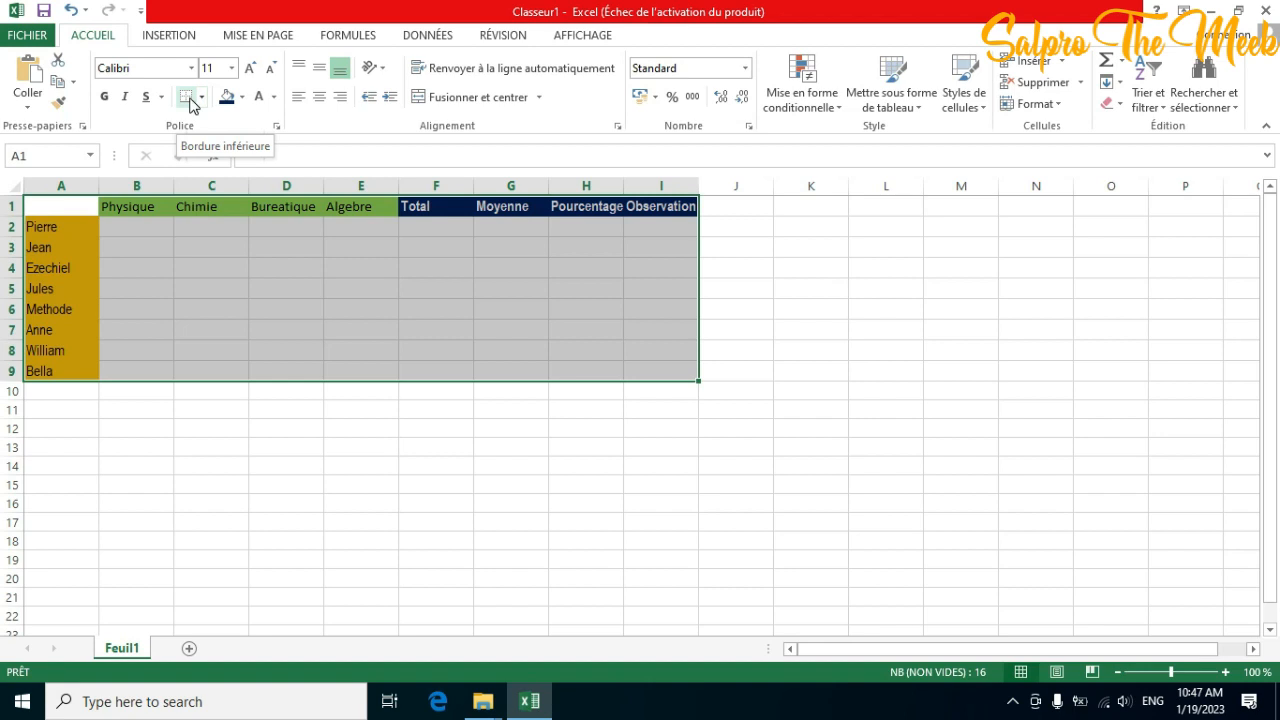
pyautogui.click(202, 99)
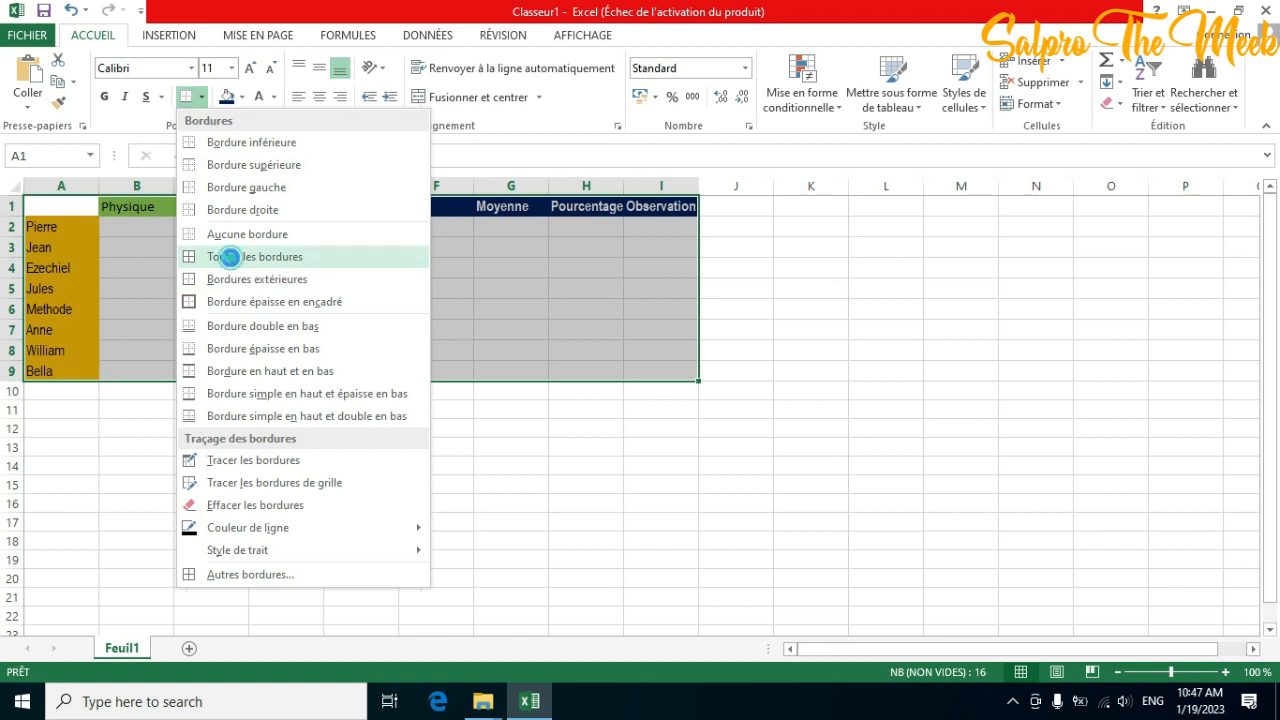
pyautogui.click(233, 262)
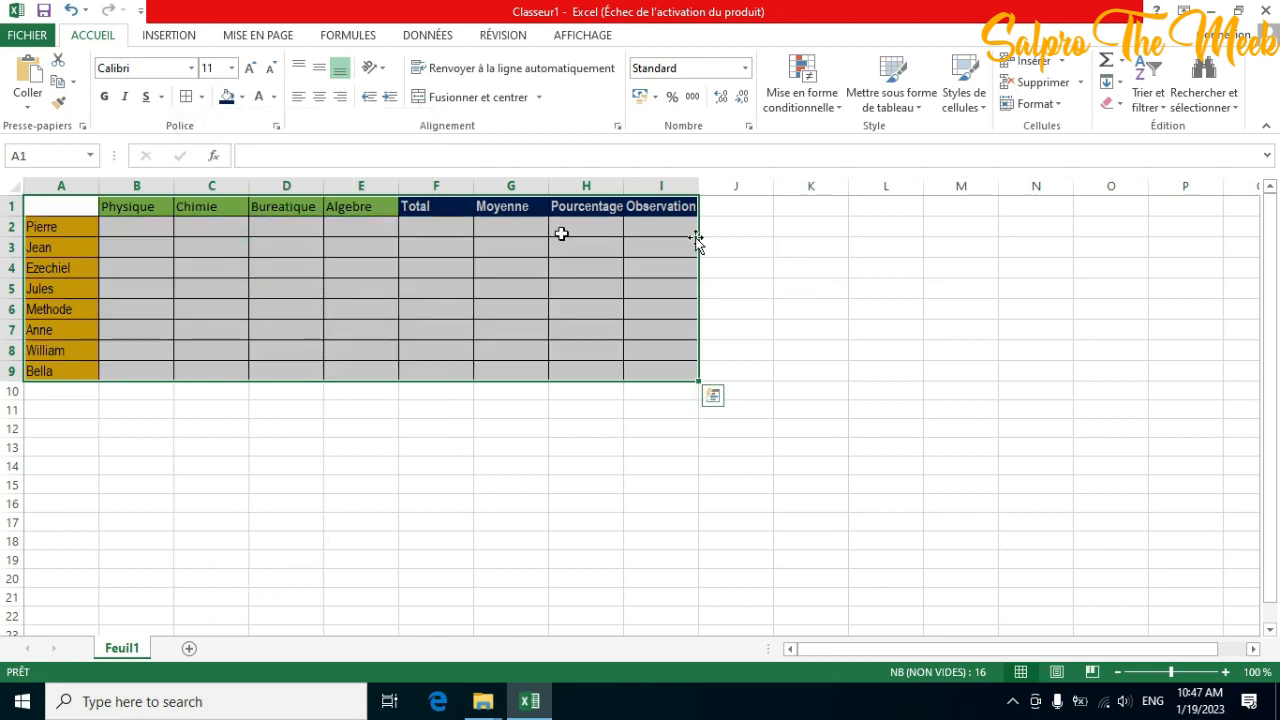
pyautogui.click(262, 470)
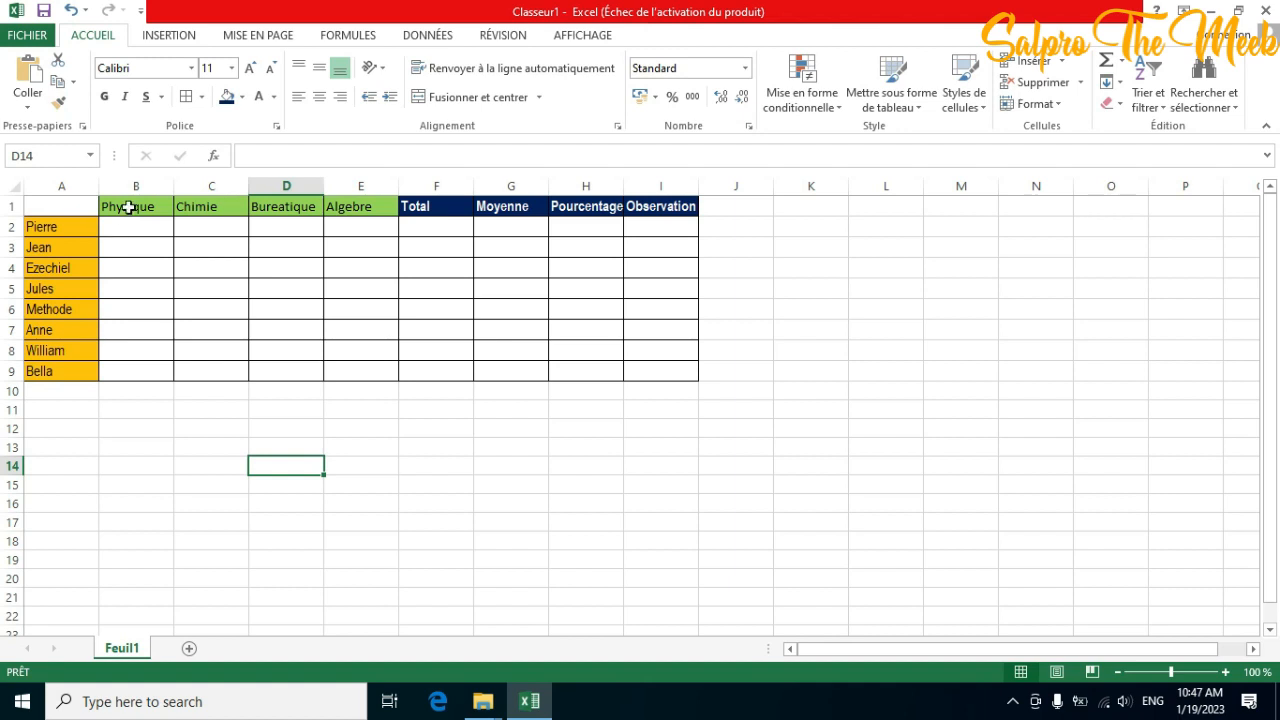
# Enter the Physique grades 11, 12, 13, 5, 9, 6, 15 and 10 down cells B2:B9
pyautogui.click(134, 227)
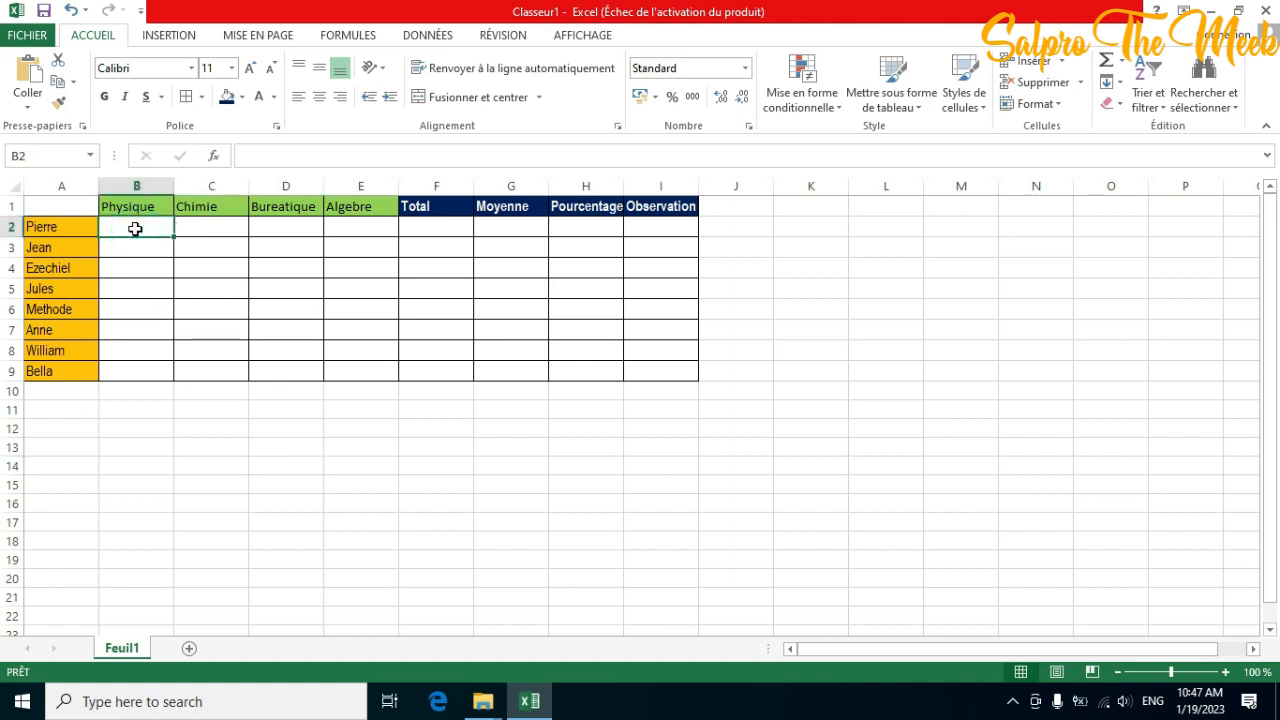
pyautogui.write('11')
pyautogui.press('Return')
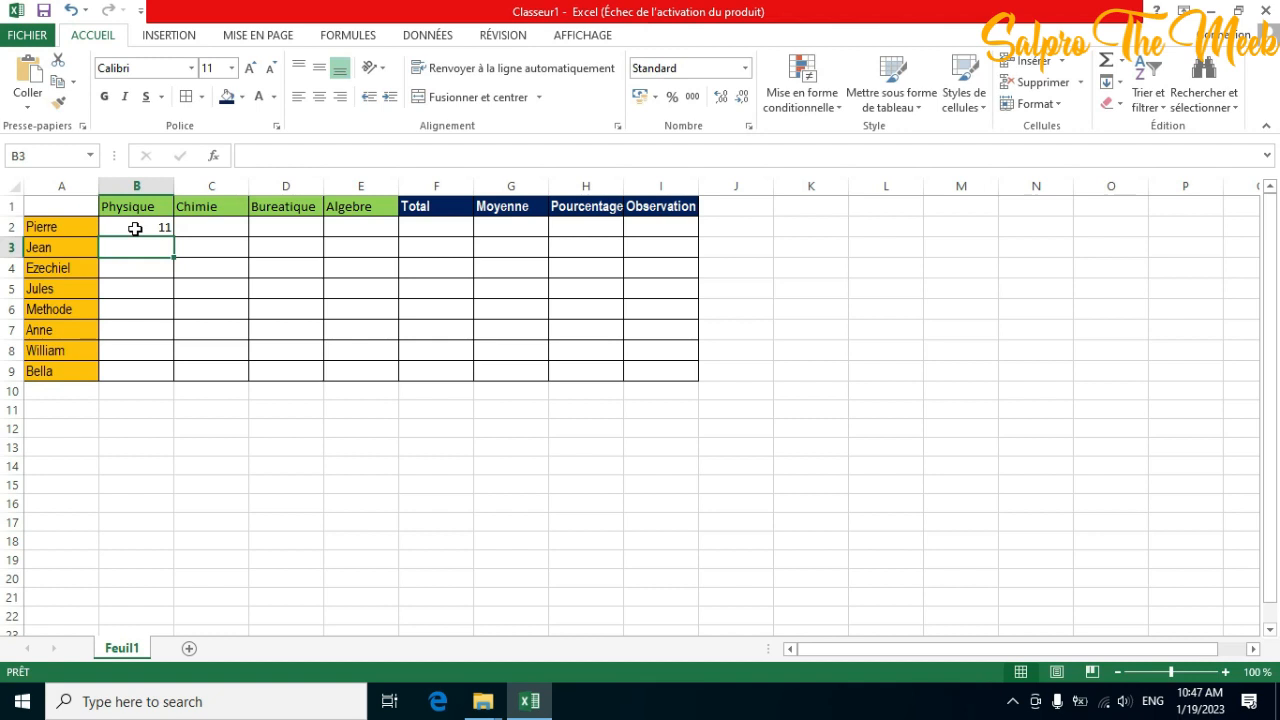
pyautogui.write('12')
pyautogui.press('Return')
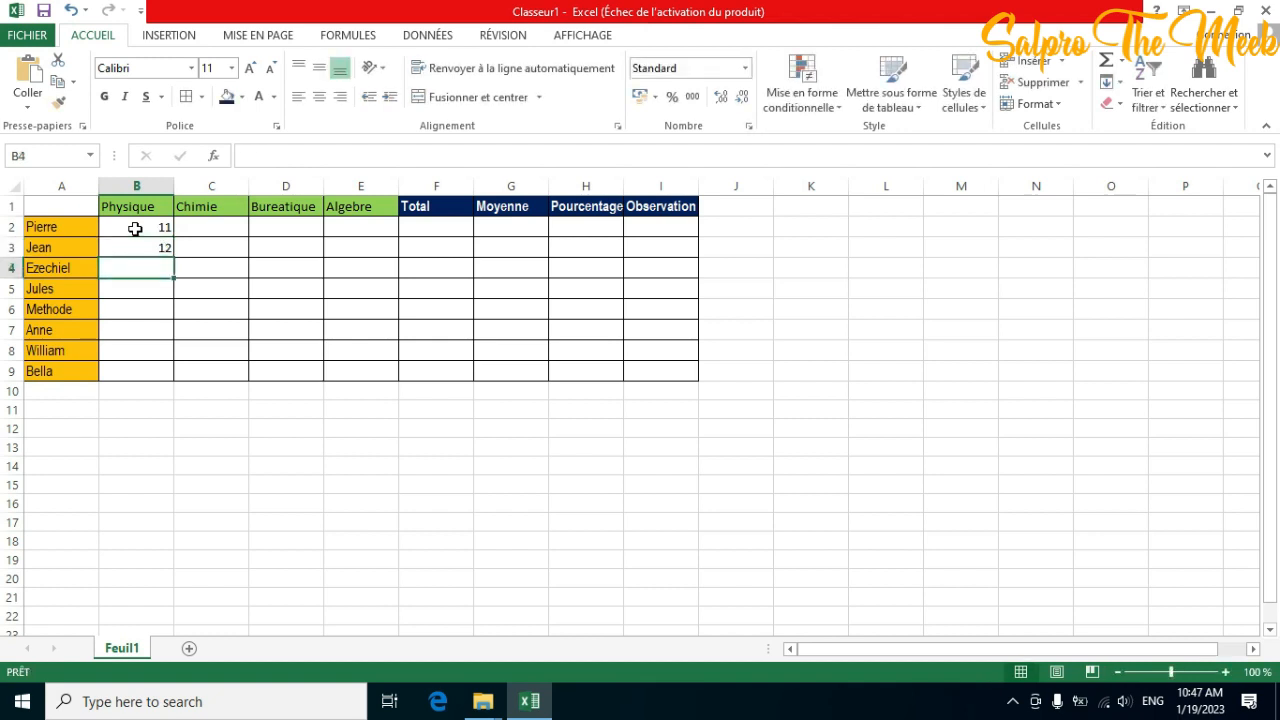
pyautogui.write('13')
pyautogui.press('Return')
pyautogui.write('5')
pyautogui.press('Return')
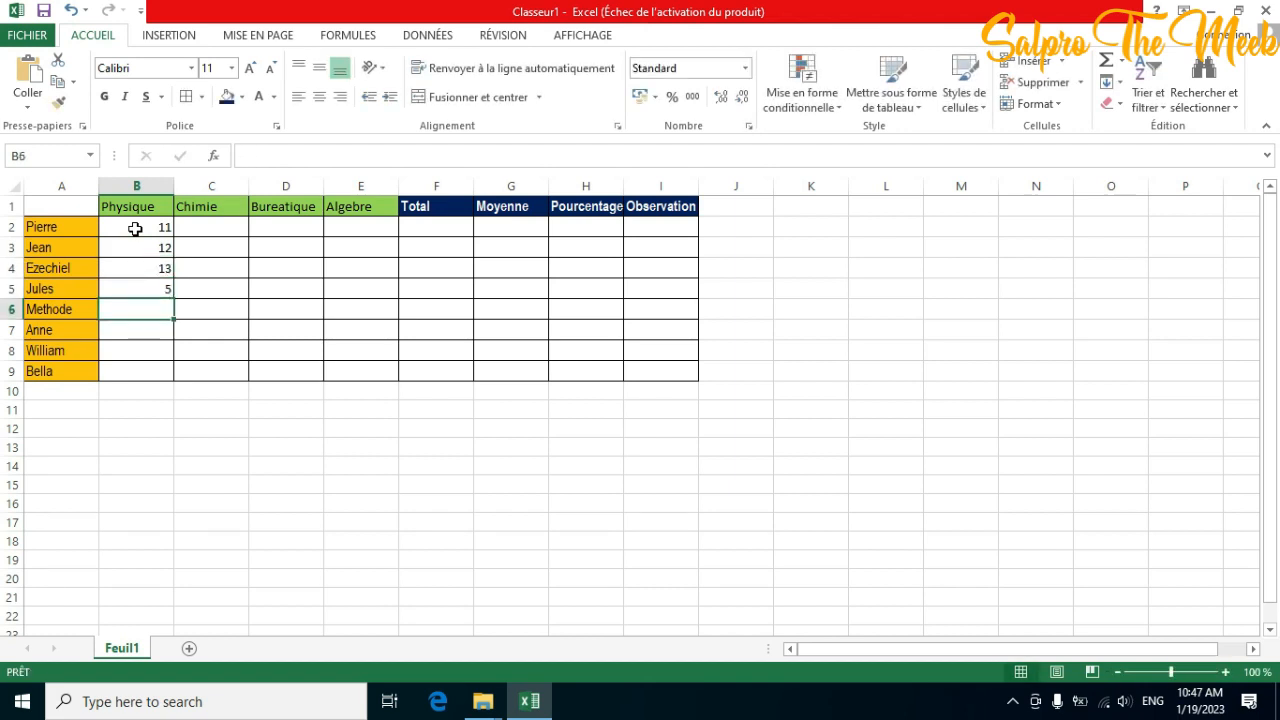
pyautogui.write('9')
pyautogui.press('Return')
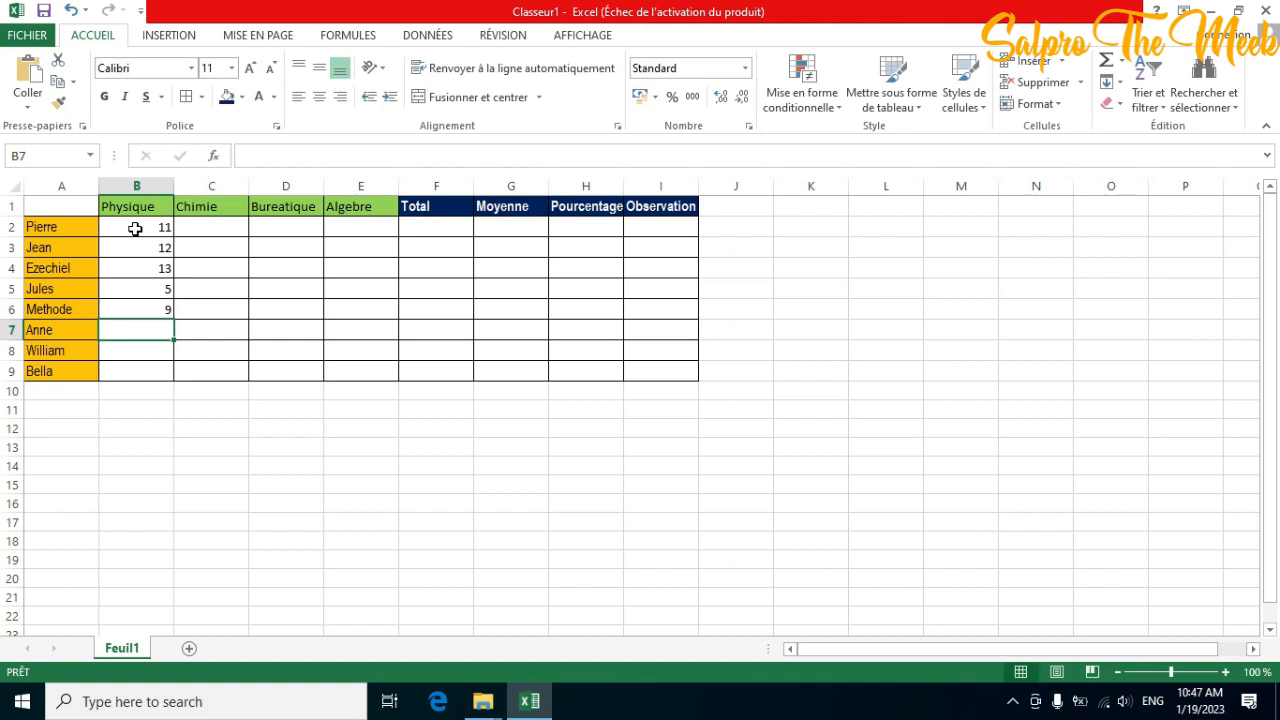
pyautogui.write('6')
pyautogui.press('Return')
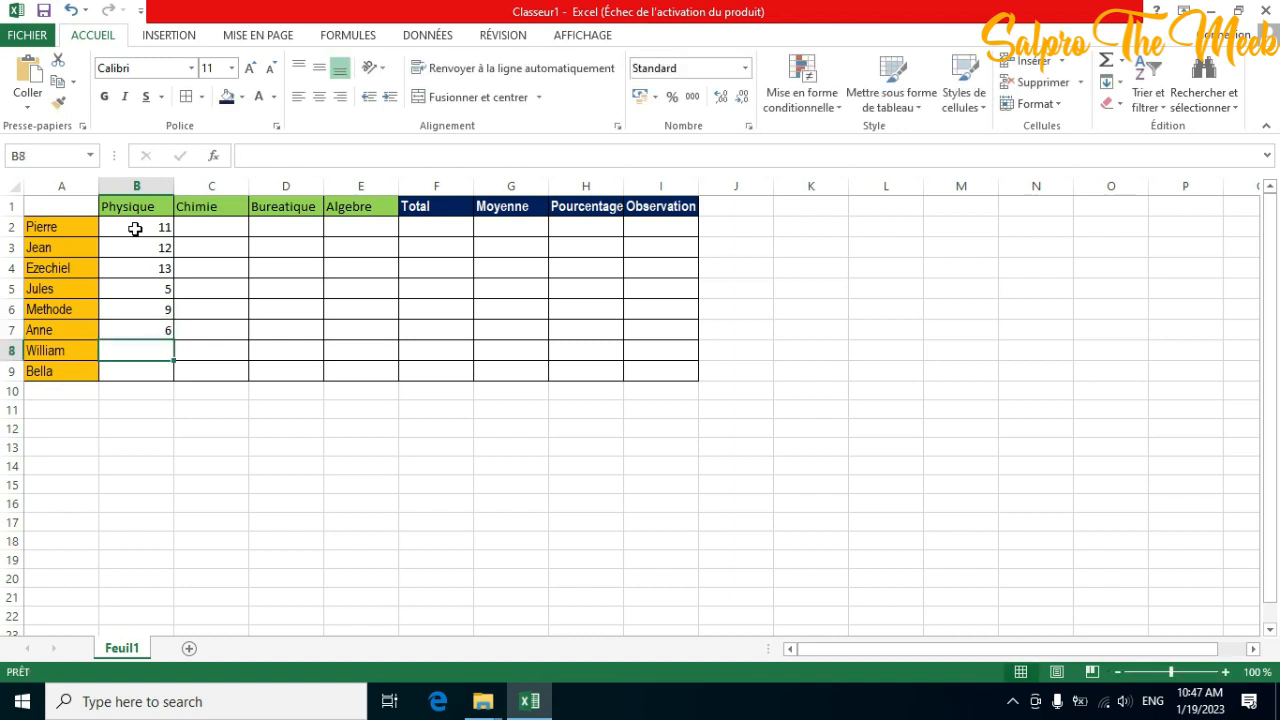
pyautogui.write('15')
pyautogui.press('Return')
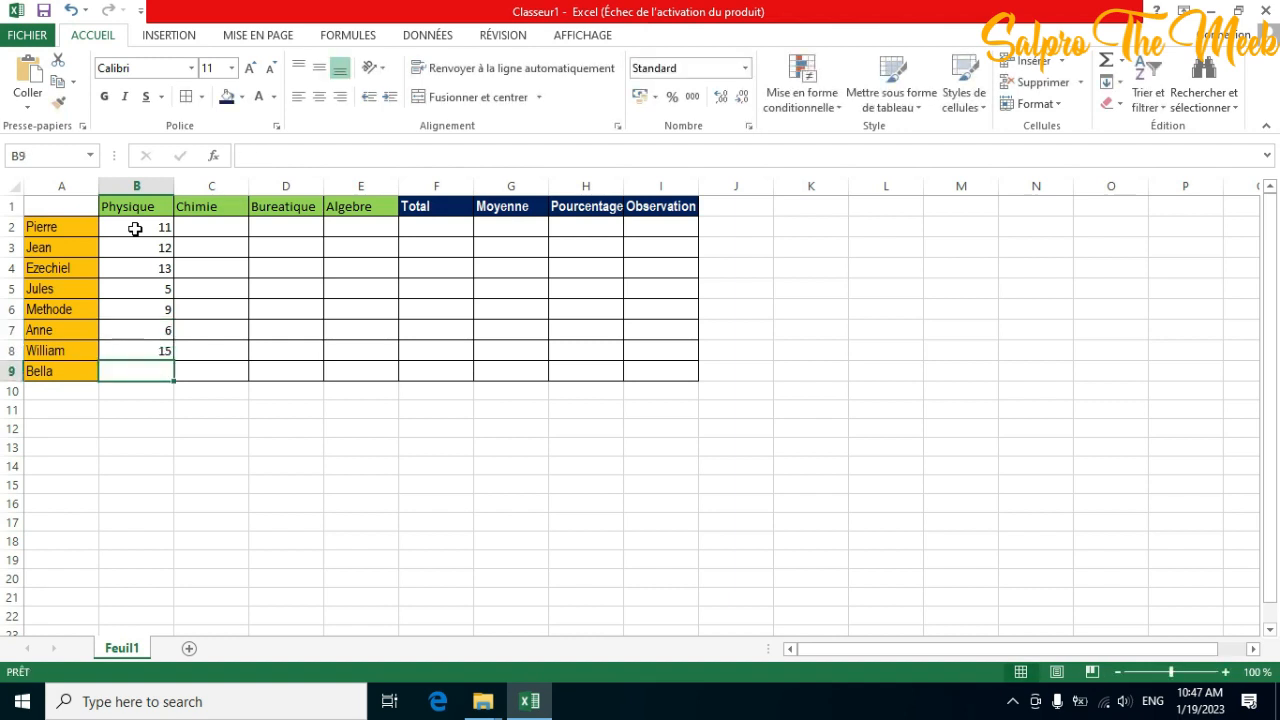
pyautogui.write('10')
# Enter the Chimie grades 8, 12, 6, 7, 9, 11, 12 and 12 down cells C2:C9
pyautogui.click(206, 231)
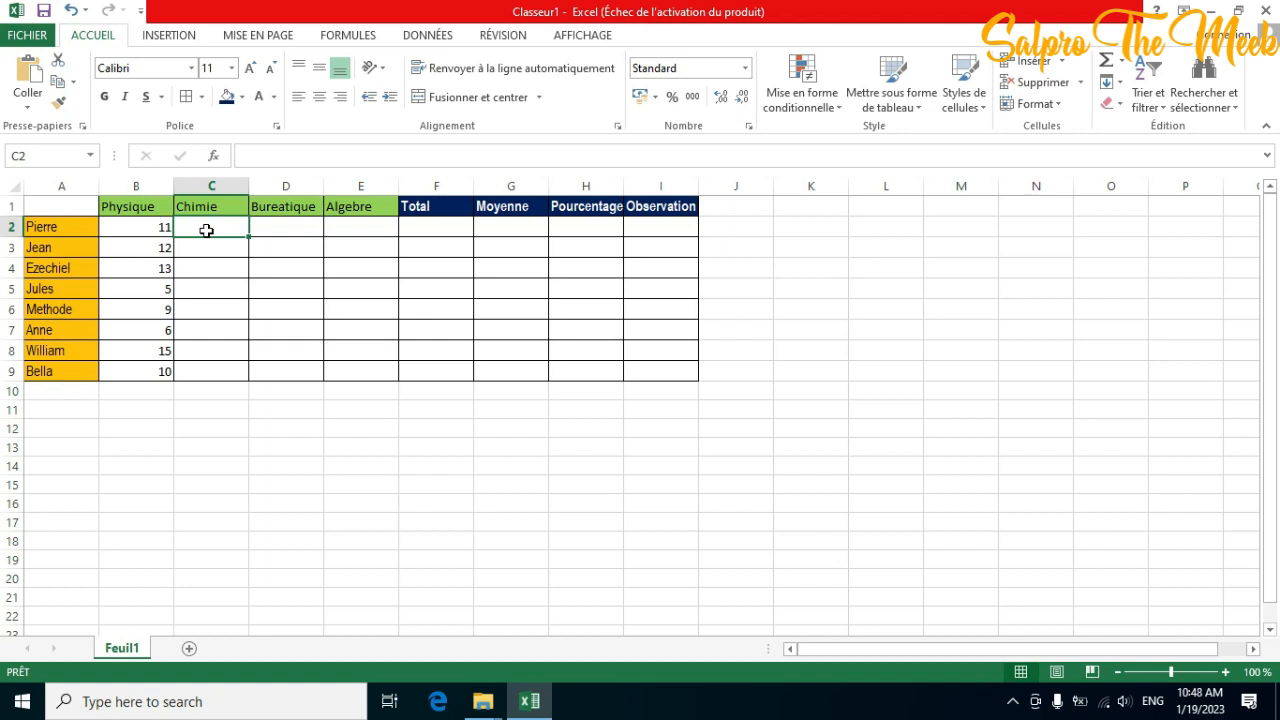
pyautogui.write('8')
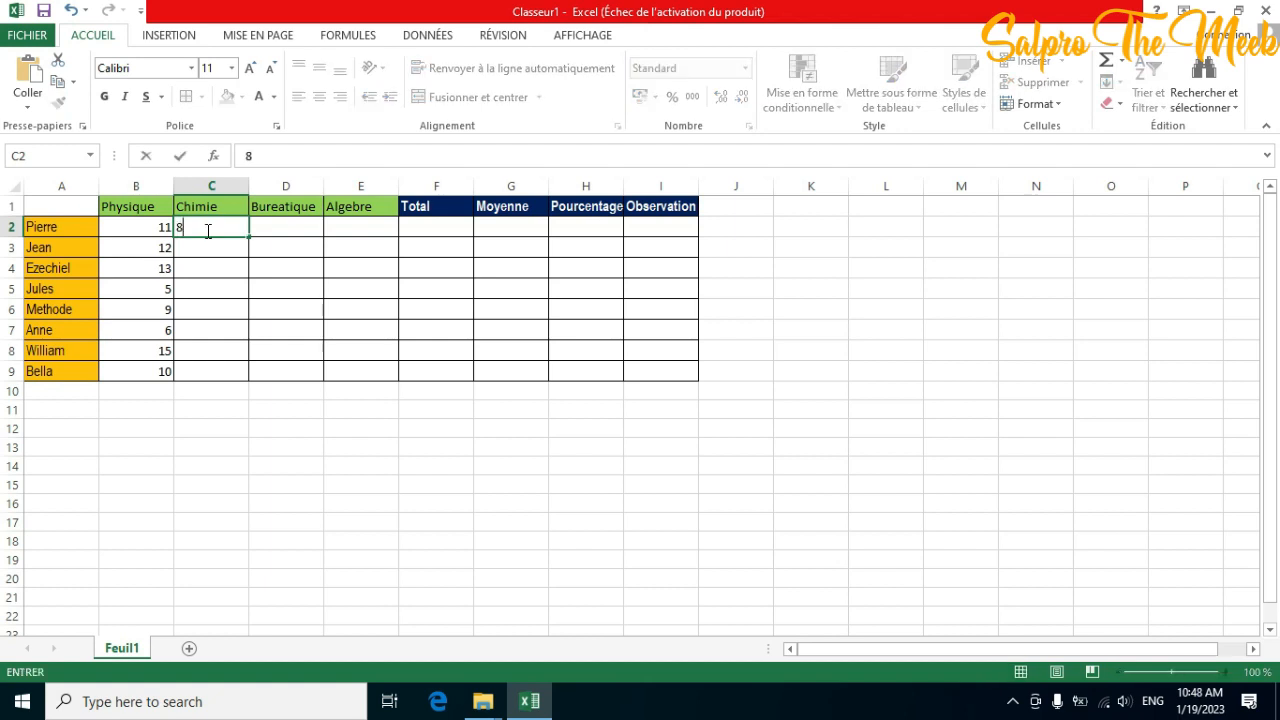
pyautogui.press('Return')
pyautogui.write('12')
pyautogui.press('Return')
pyautogui.write('6')
pyautogui.press('Return')
pyautogui.write('7')
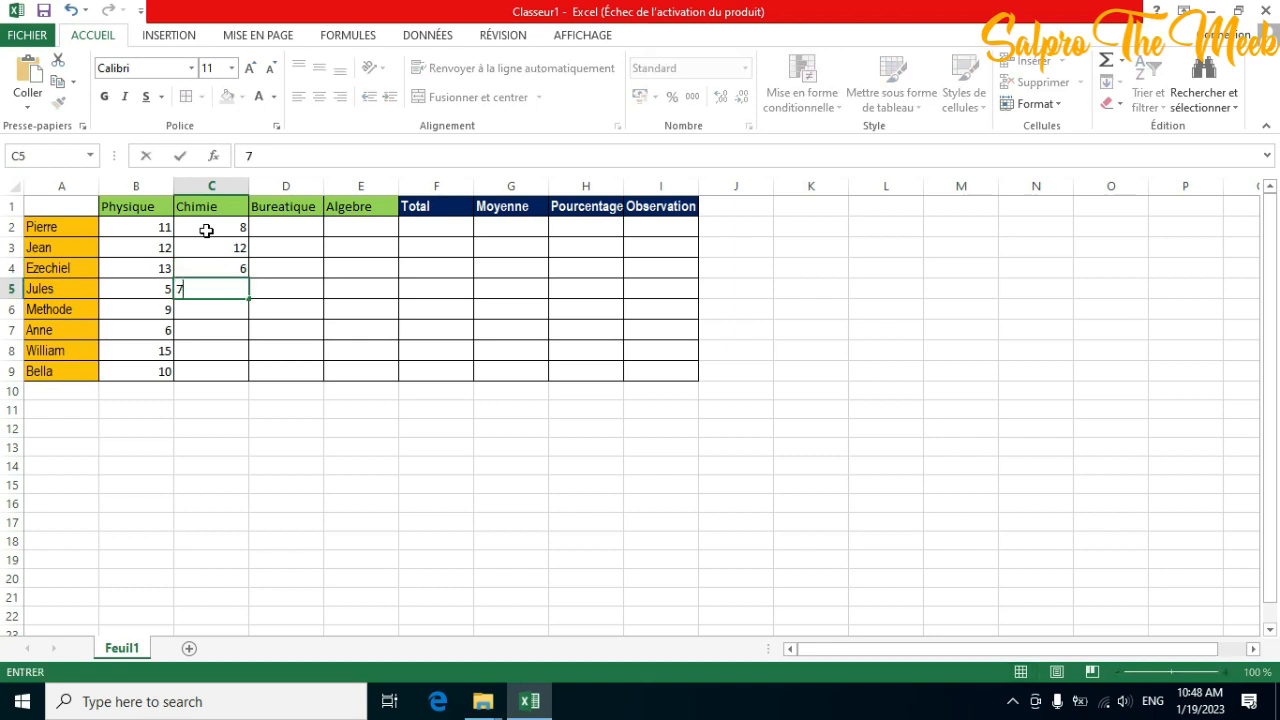
pyautogui.press('Return')
pyautogui.write('99')
pyautogui.press('BackSpace')
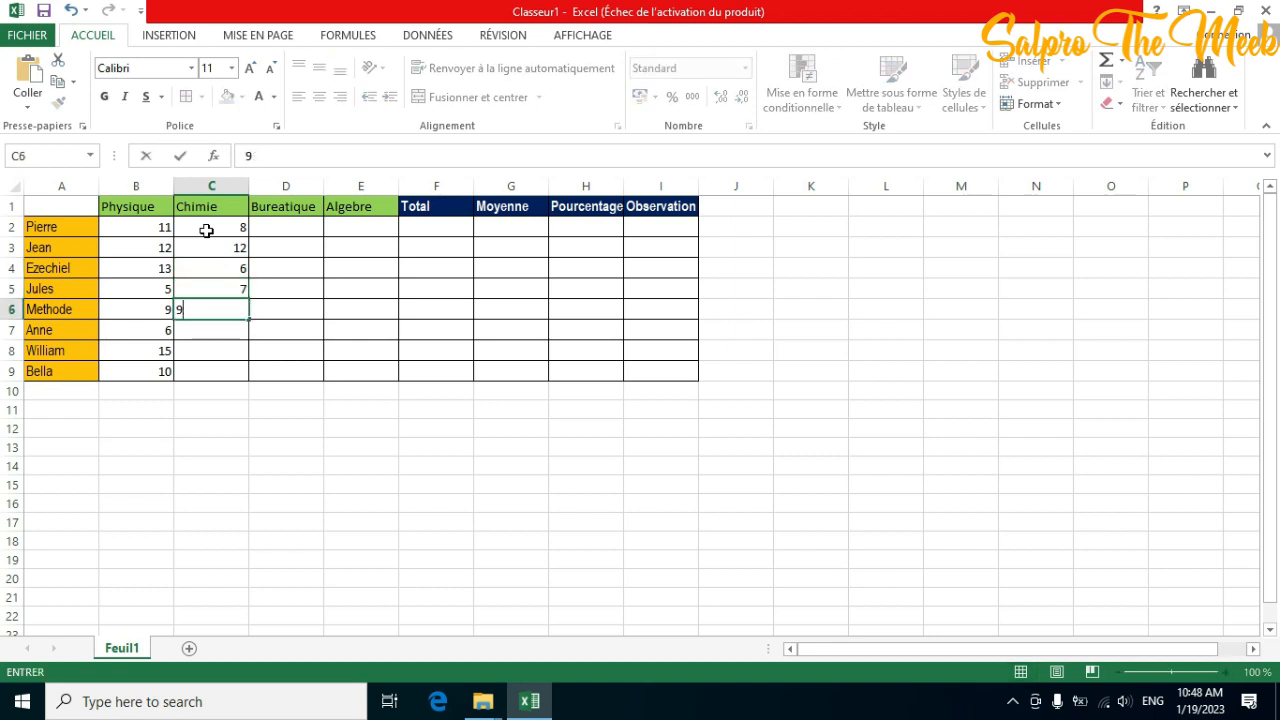
pyautogui.press('Return')
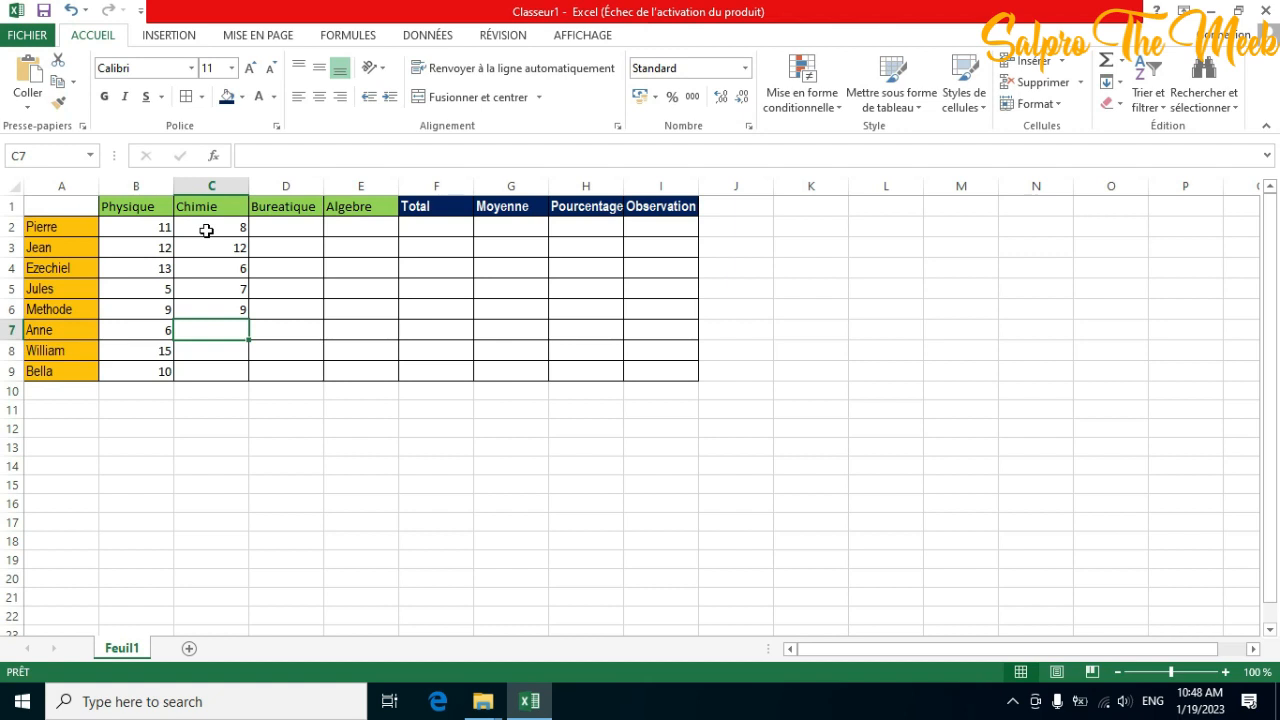
pyautogui.write('11')
pyautogui.press('Return')
pyautogui.write('12')
pyautogui.press('Return')
pyautogui.write('12')
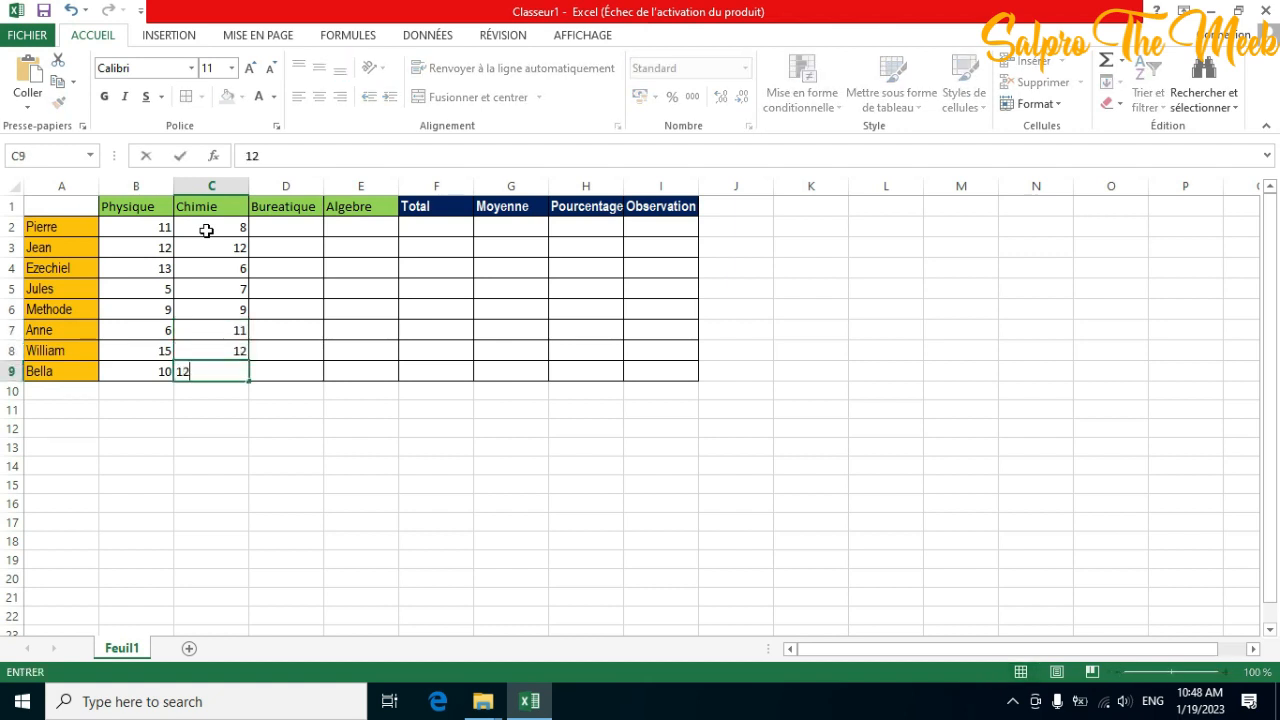
# Enter the Bureatique grades 11, 9, 8, 11, 13, 12, 10 and 9 down cells D2:D9
pyautogui.click(296, 225)
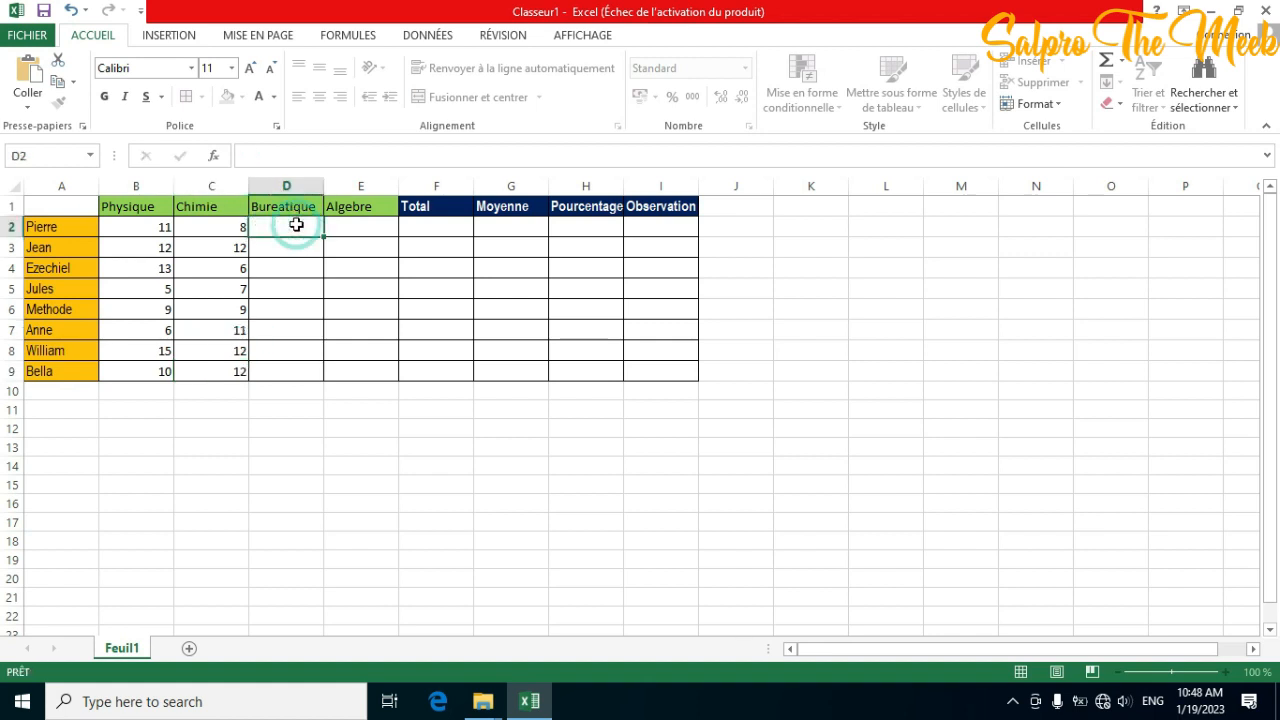
pyautogui.write('11')
pyautogui.press('Return')
pyautogui.write('9')
pyautogui.press('Return')
pyautogui.write('8')
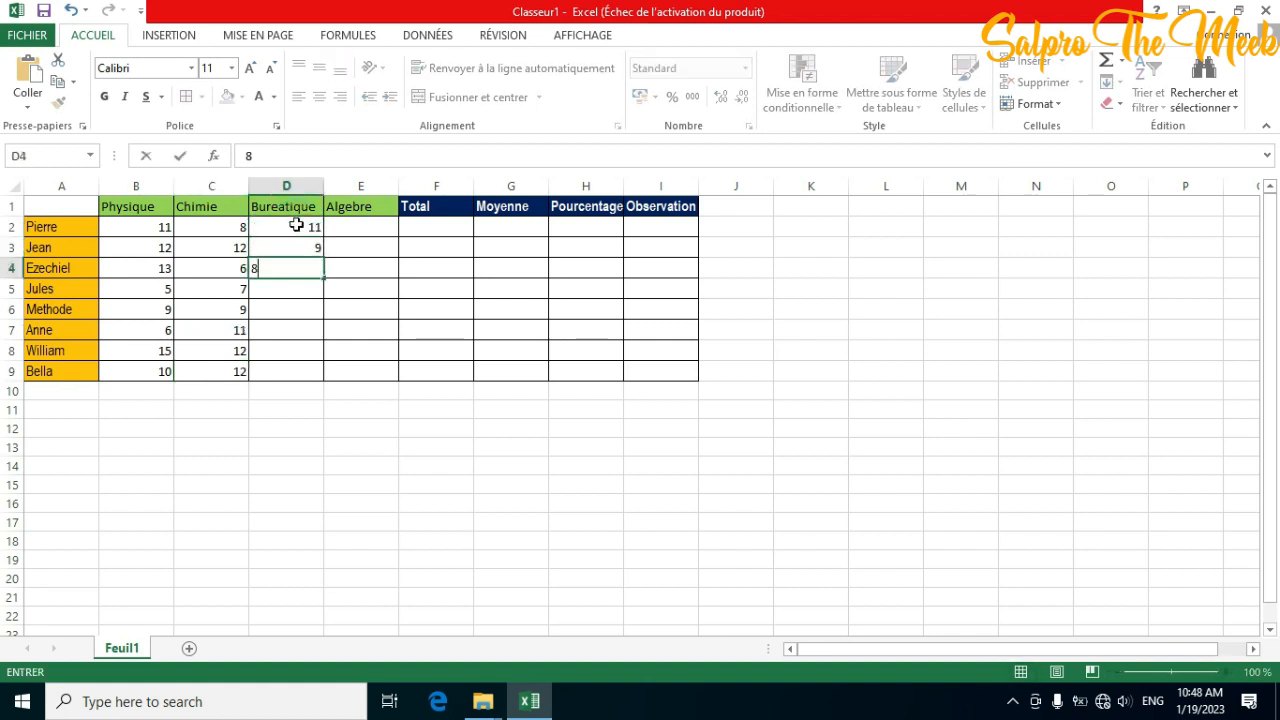
pyautogui.press('Return')
pyautogui.write('11')
pyautogui.press('Return')
pyautogui.write('13')
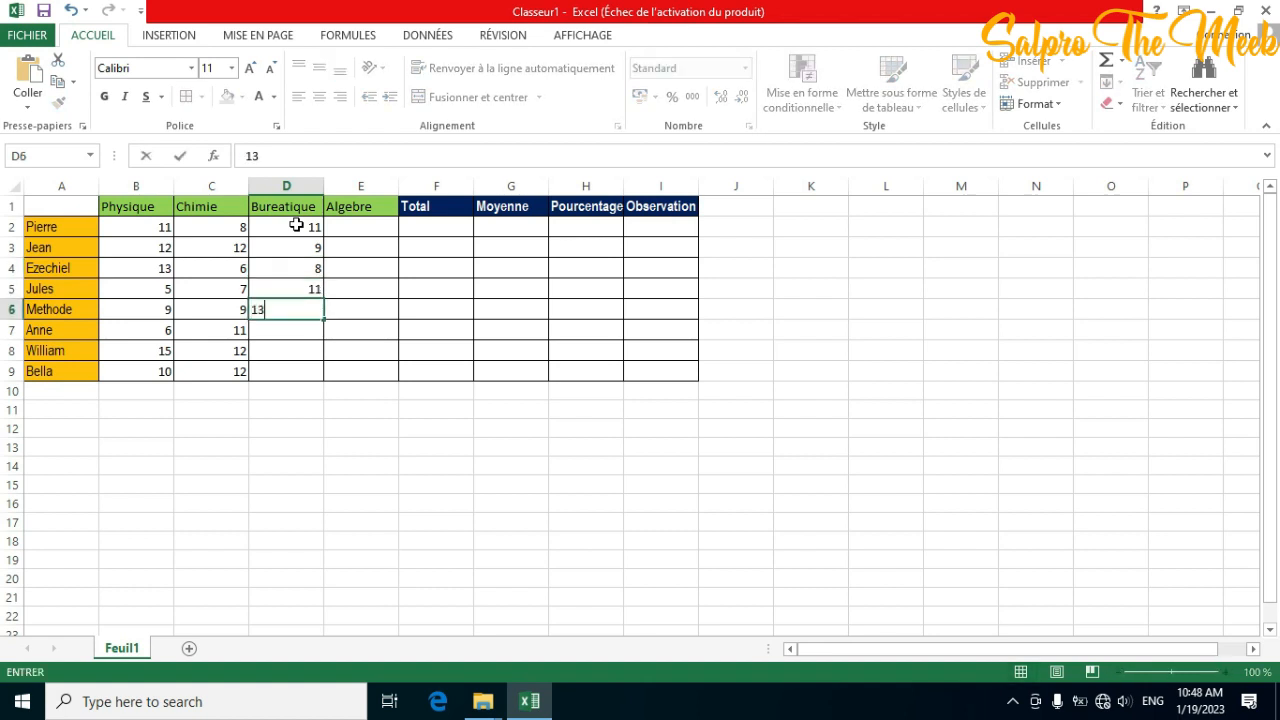
pyautogui.hotkey('ctrl', 'Return')
pyautogui.press('Return')
pyautogui.write('12')
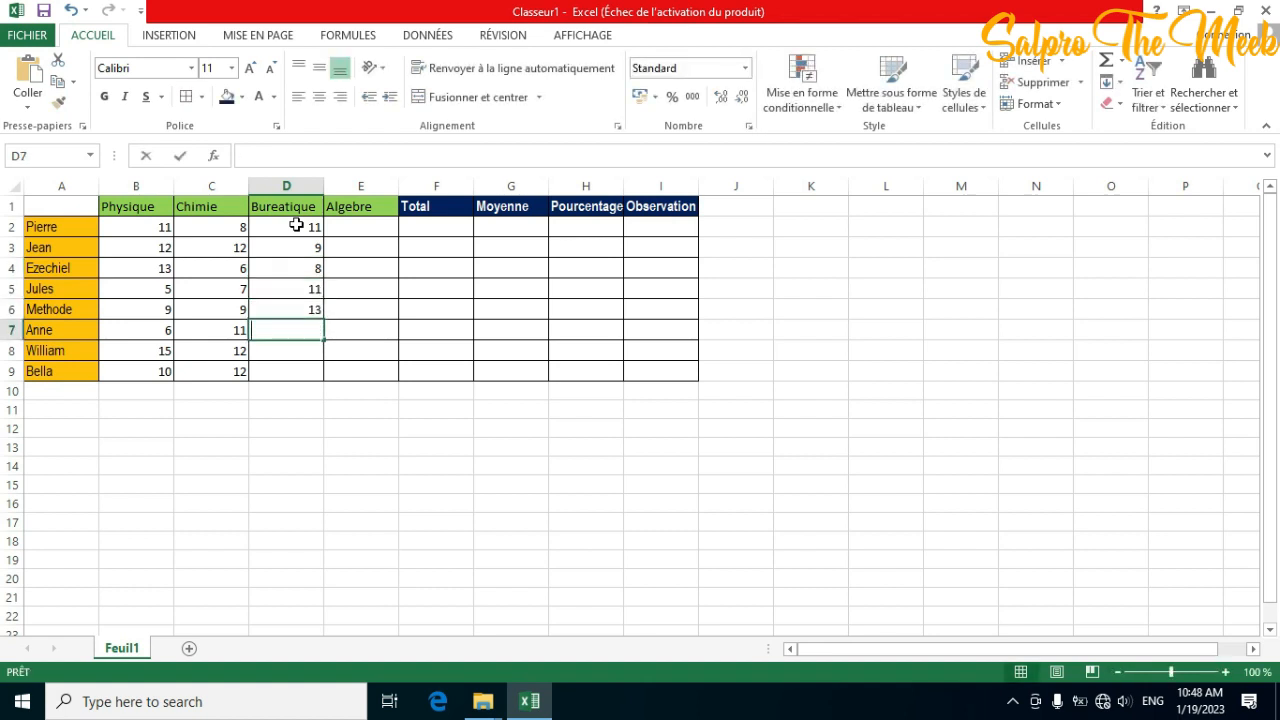
pyautogui.press('Return')
pyautogui.write('10')
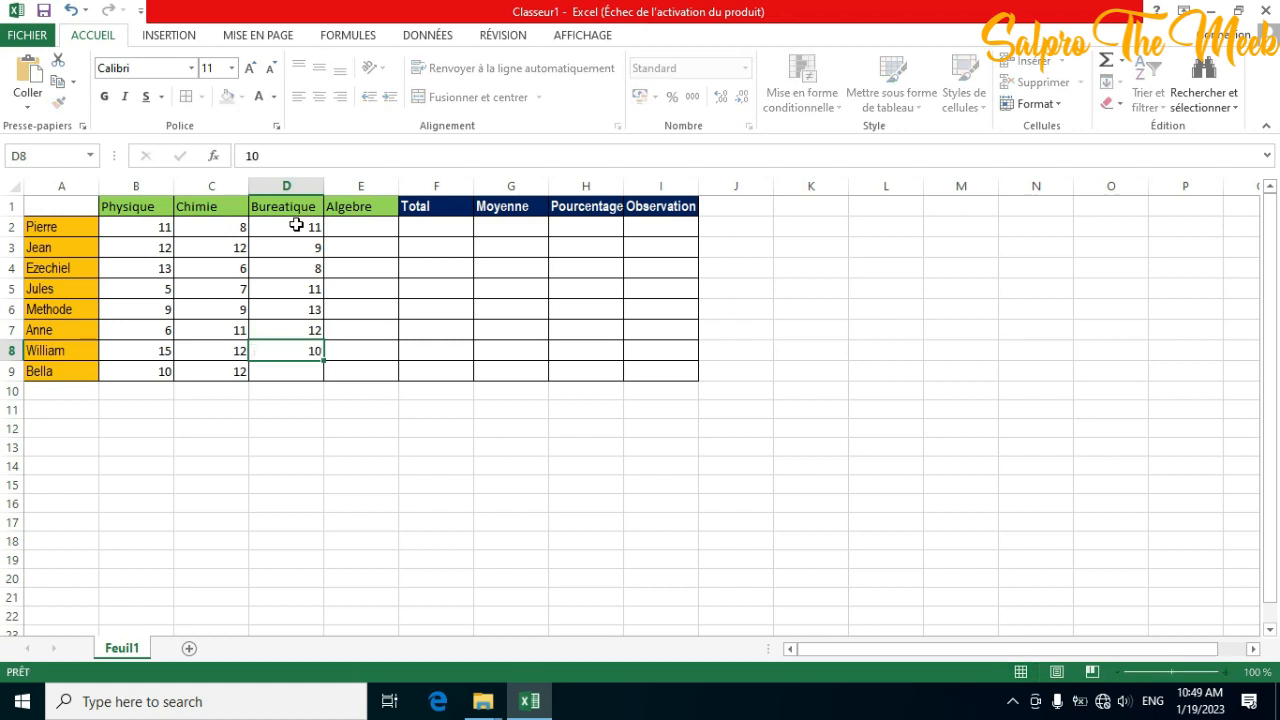
pyautogui.press('Return')
pyautogui.write('9')
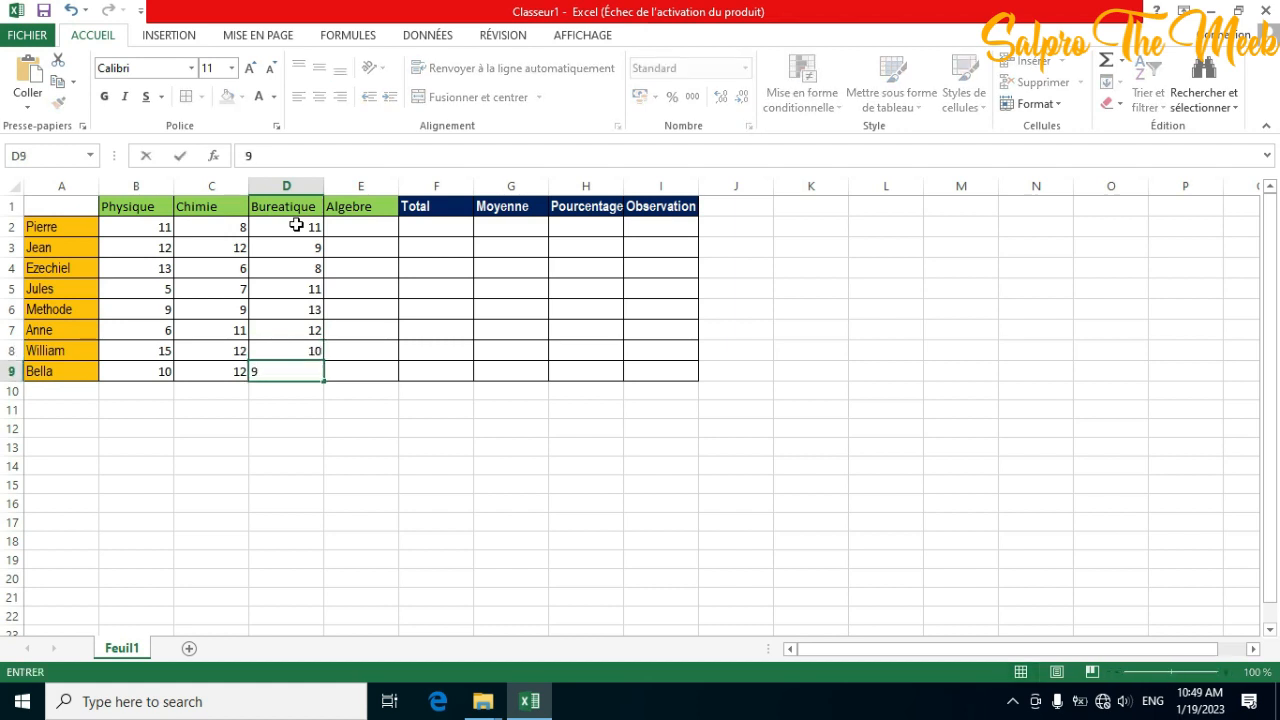
# Enter the Algebre grades 11, 10, 15, 10, 11, 9, 7 and 9 down cells E2:E9
pyautogui.click(369, 226)
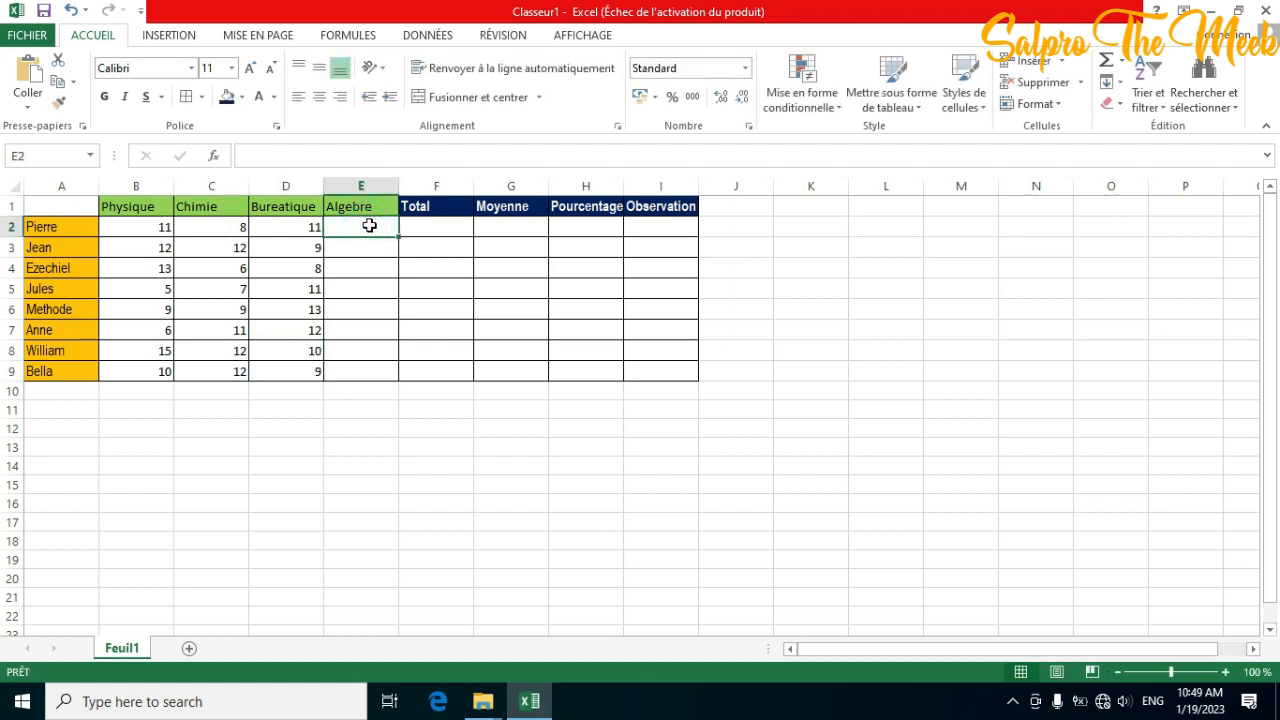
pyautogui.write('11')
pyautogui.press('Return')
pyautogui.write('10')
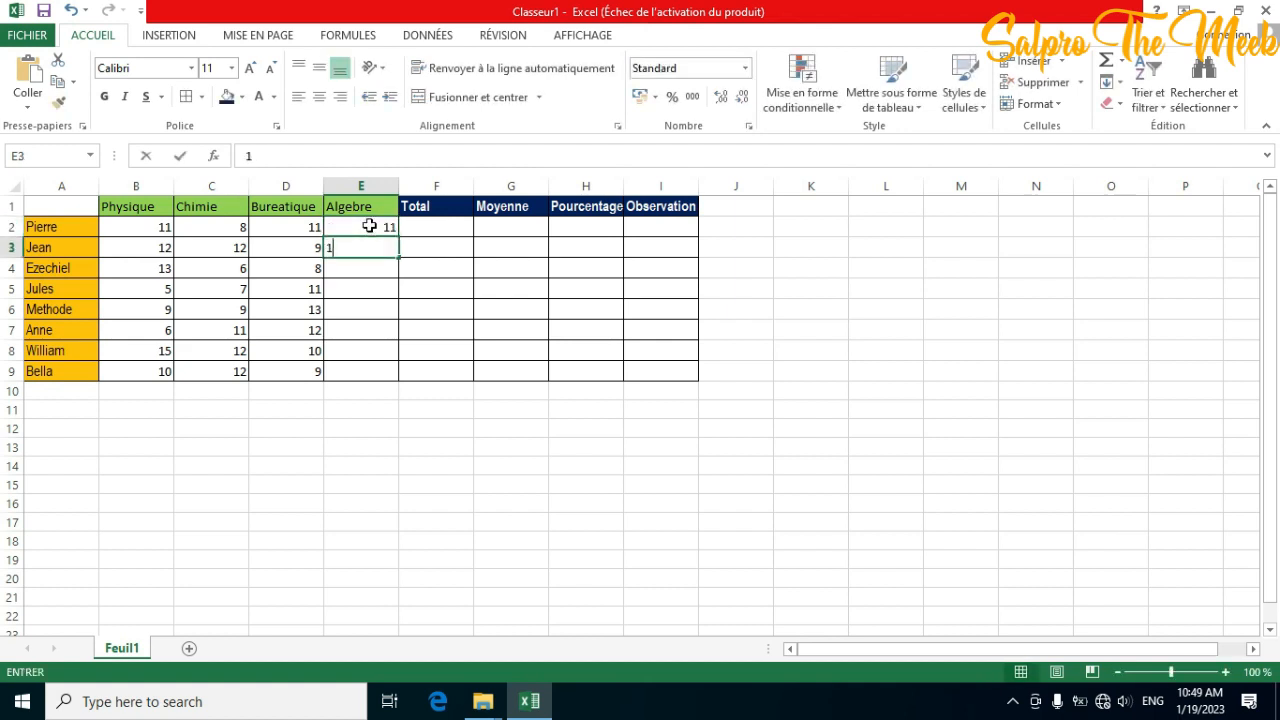
pyautogui.press('Return')
pyautogui.write('15')
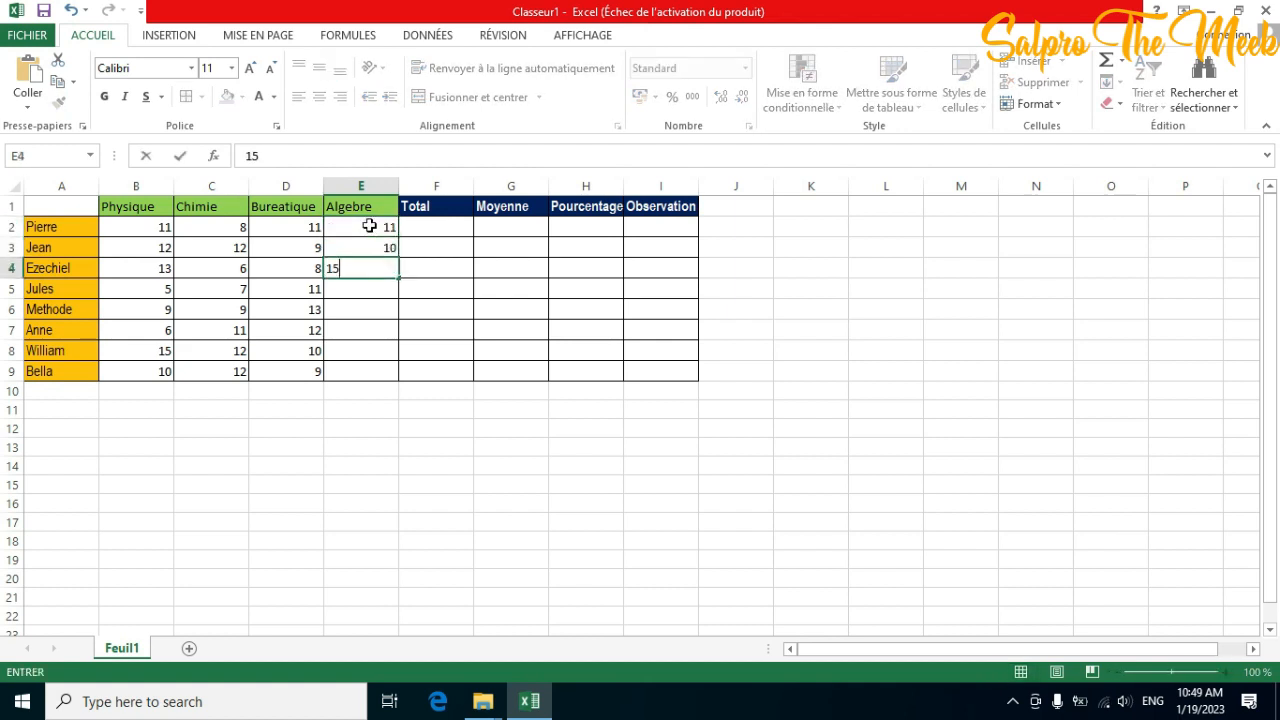
pyautogui.press('Return')
pyautogui.write('10')
pyautogui.press('Return')
pyautogui.write('11')
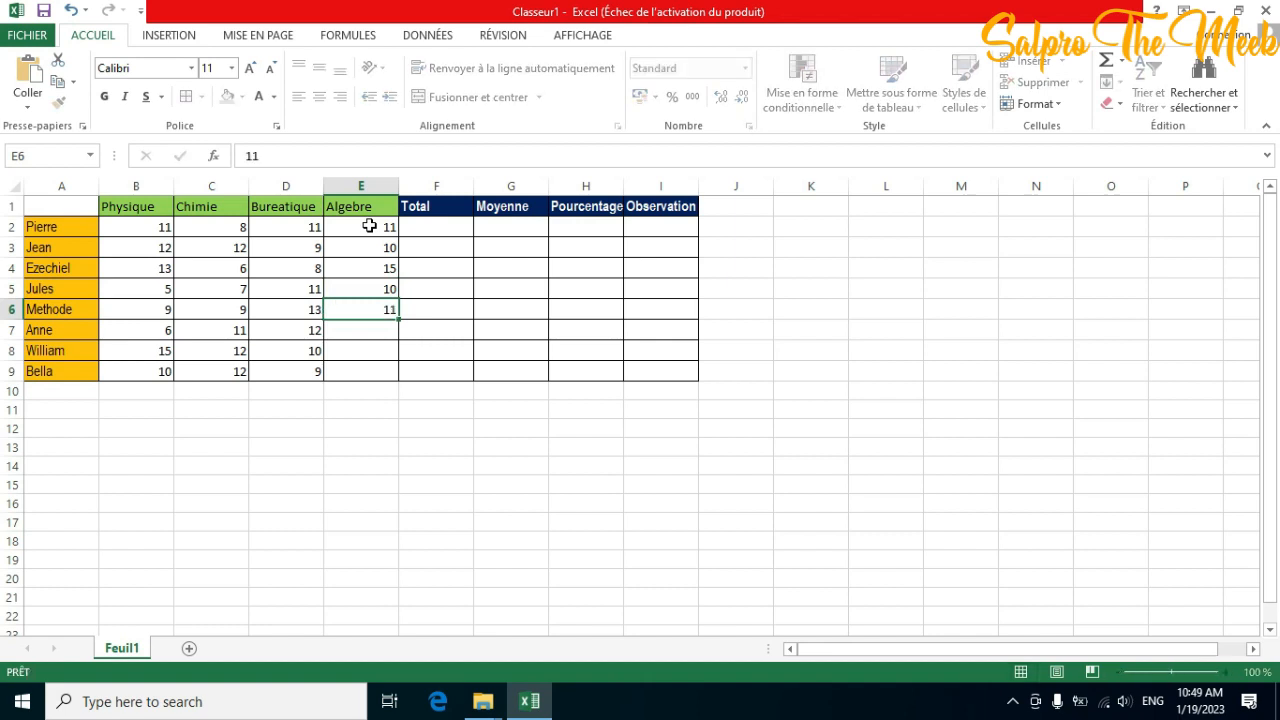
pyautogui.press('Return')
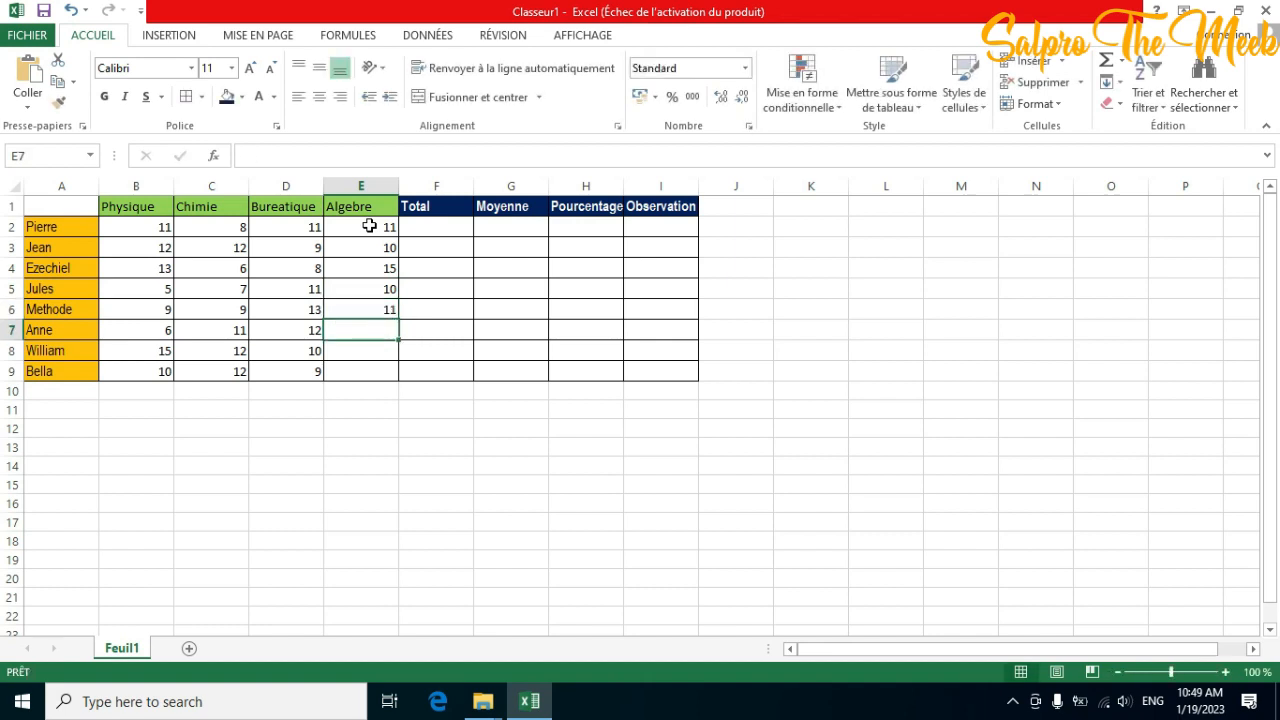
pyautogui.write('9')
pyautogui.press('Return')
pyautogui.write('7')
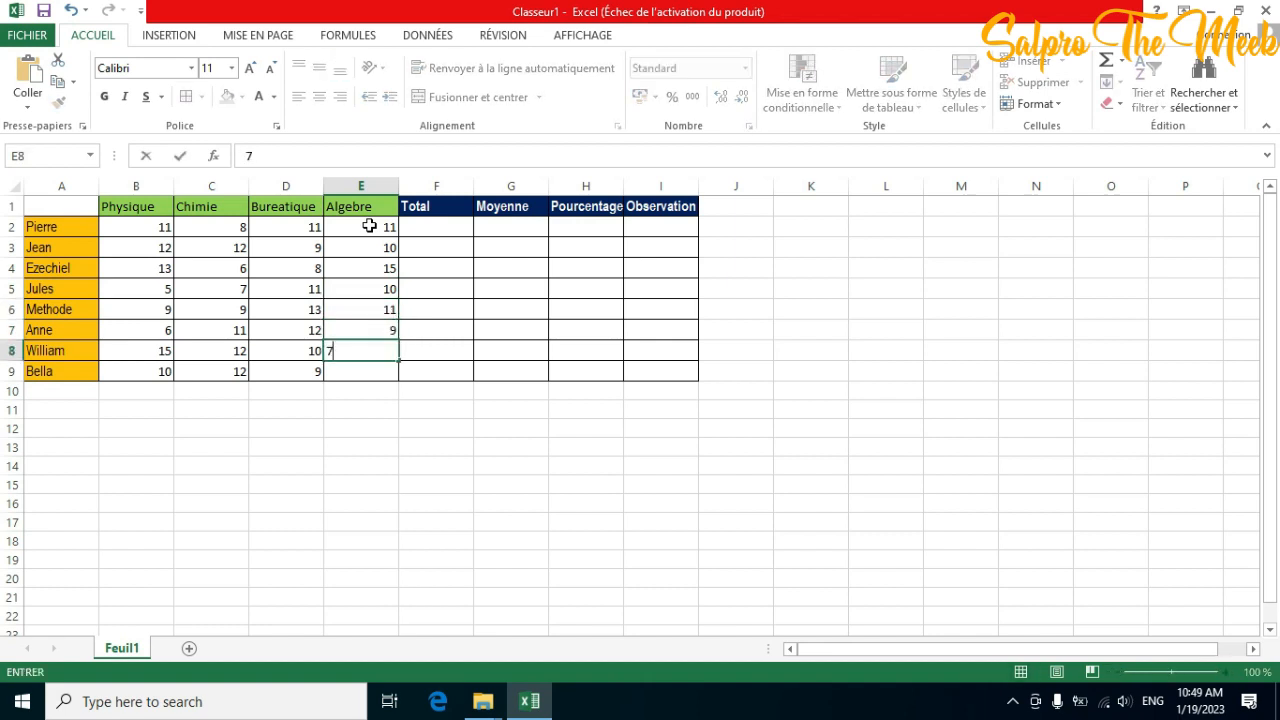
pyautogui.press('Return')
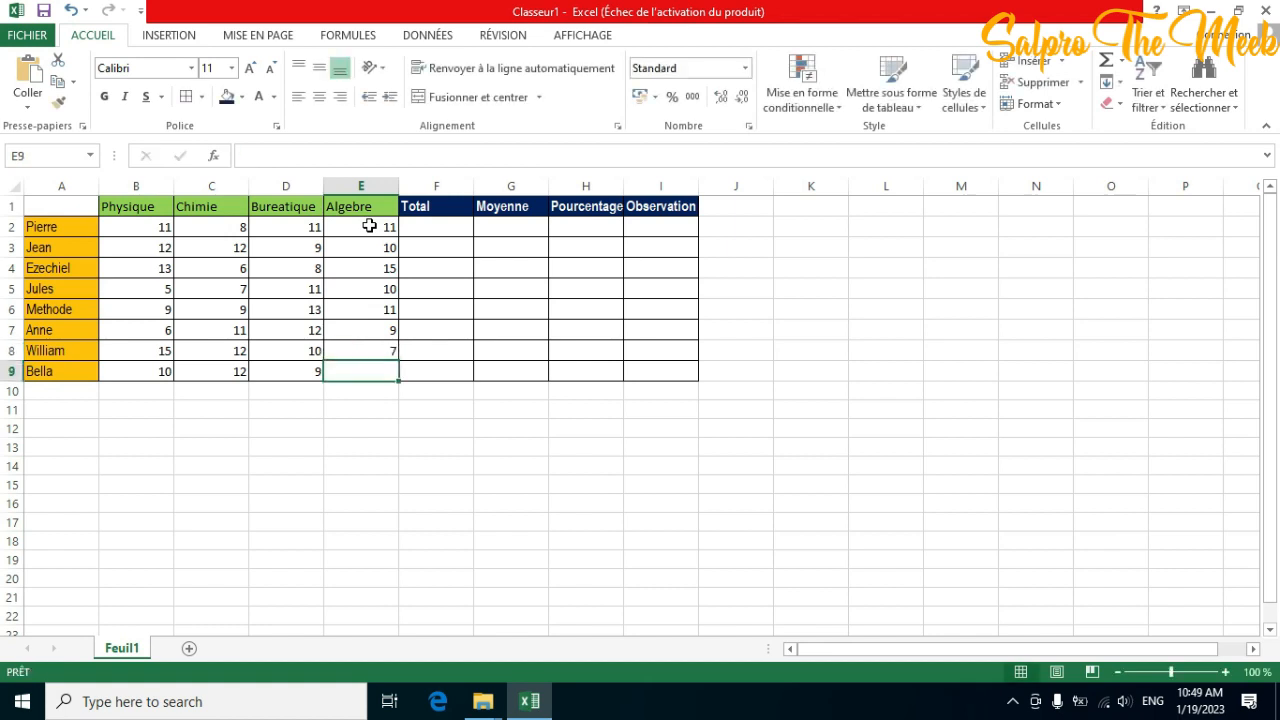
pyautogui.write('9')
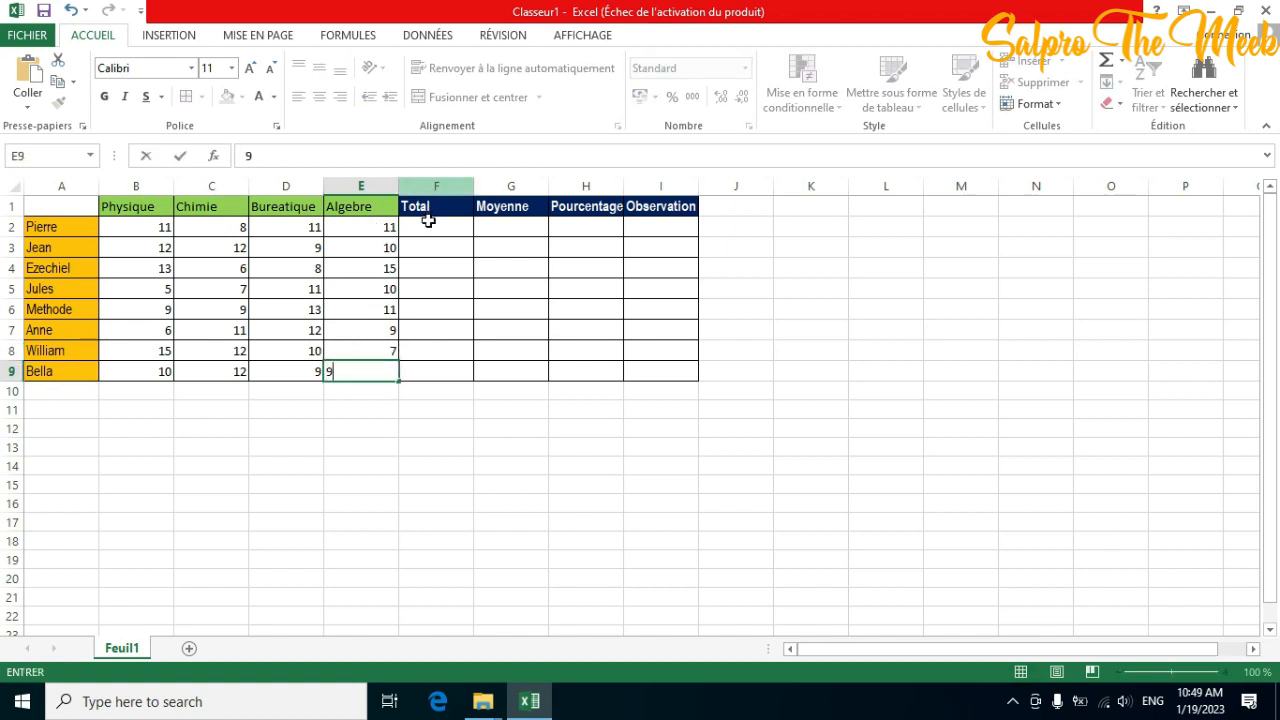
# Begin the Total formula in cell F2 with only an equals sign and commit the entry
pyautogui.click(428, 222)
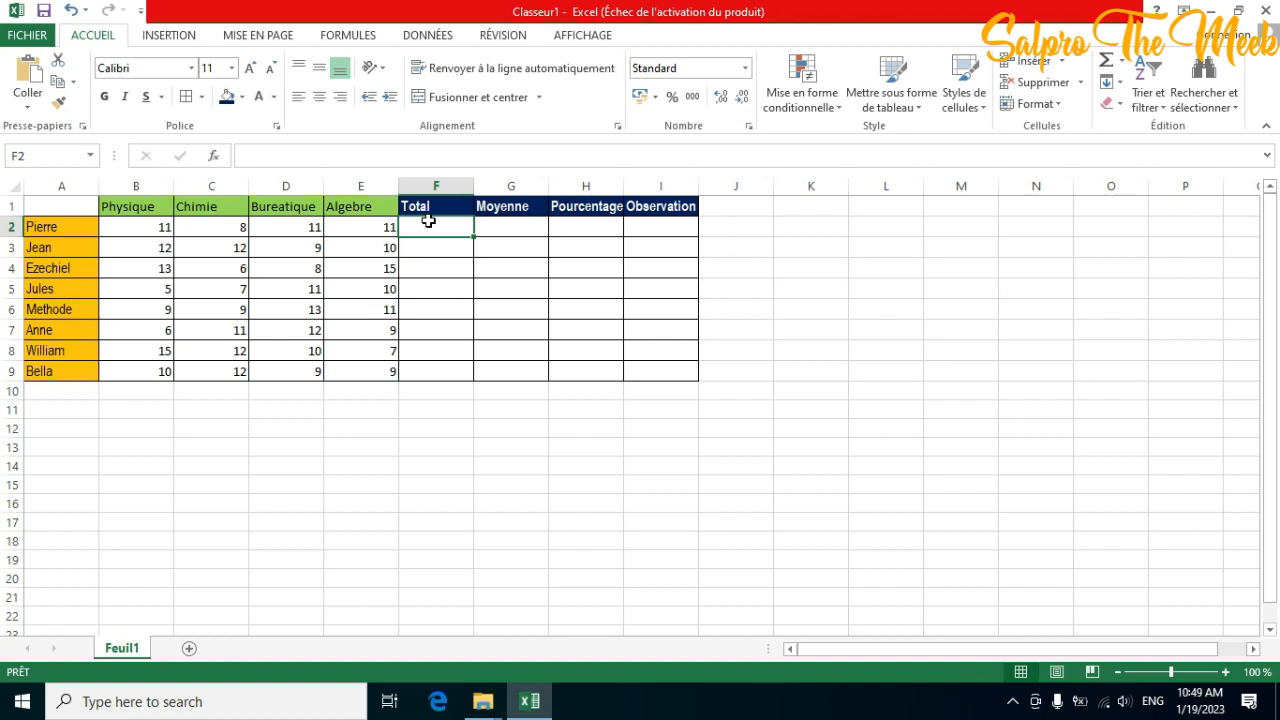
pyautogui.write('=')
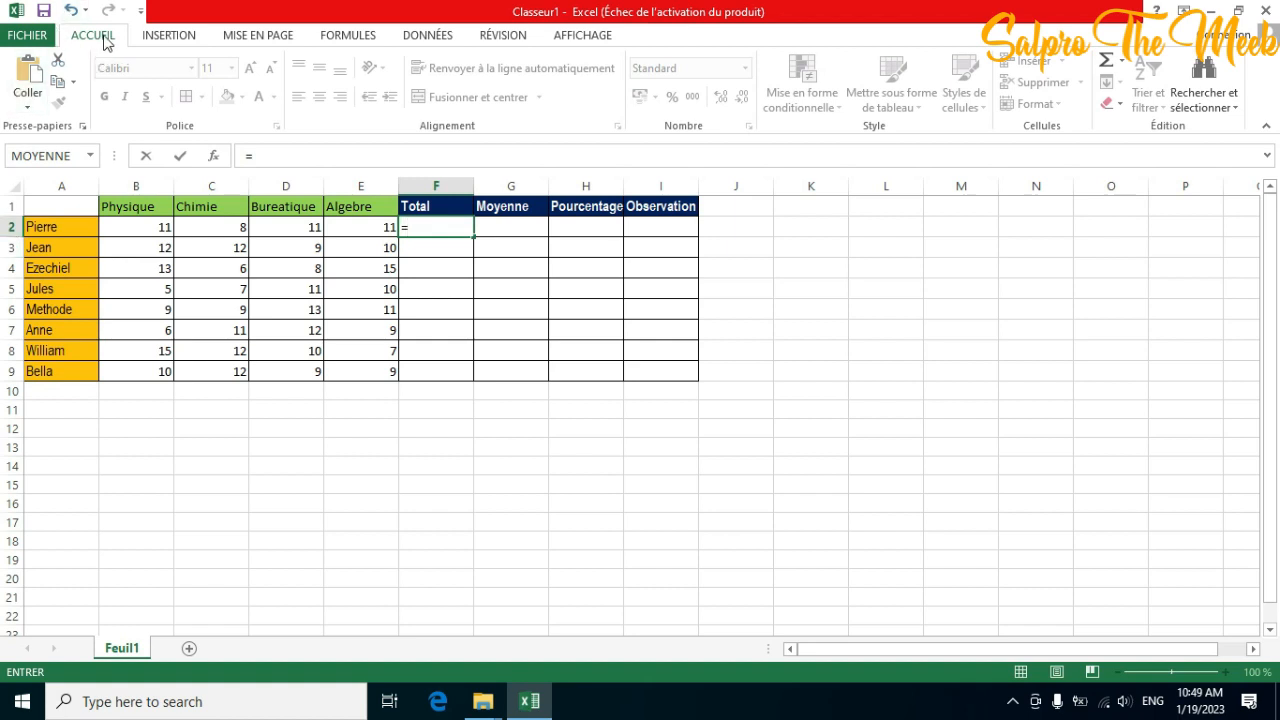
pyautogui.click(167, 40)
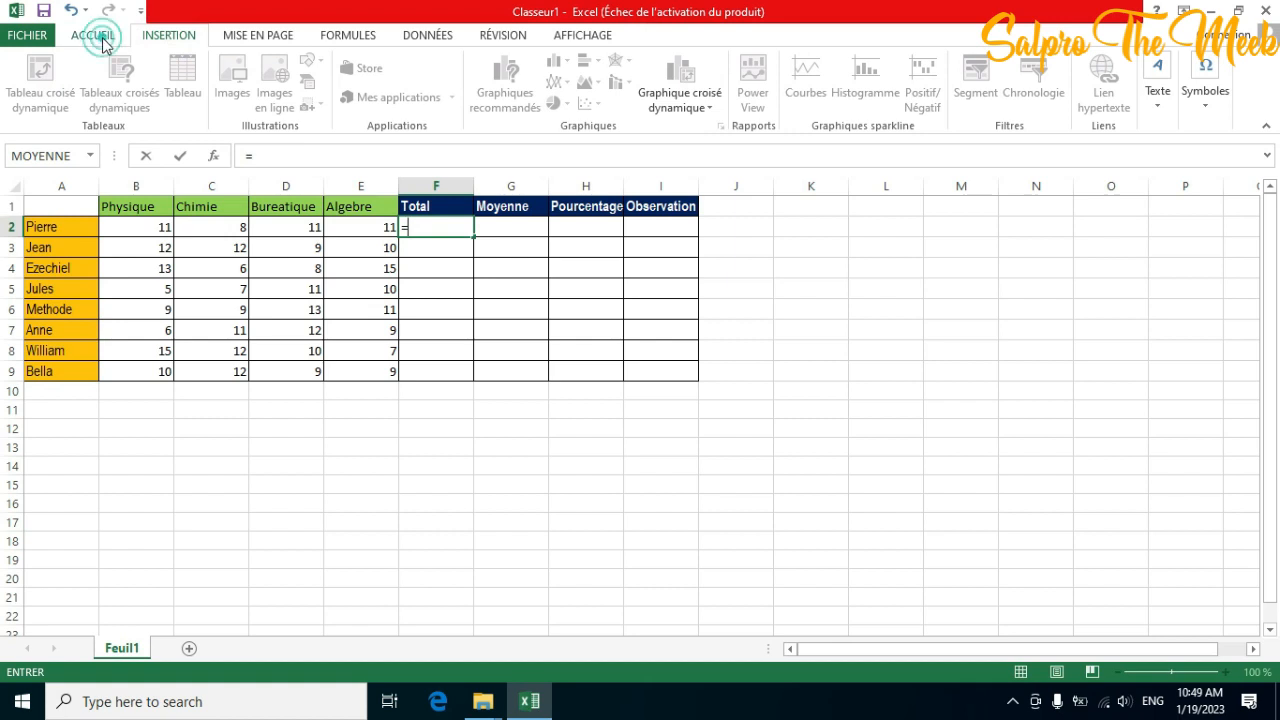
pyautogui.click(103, 45)
pyautogui.click(165, 37)
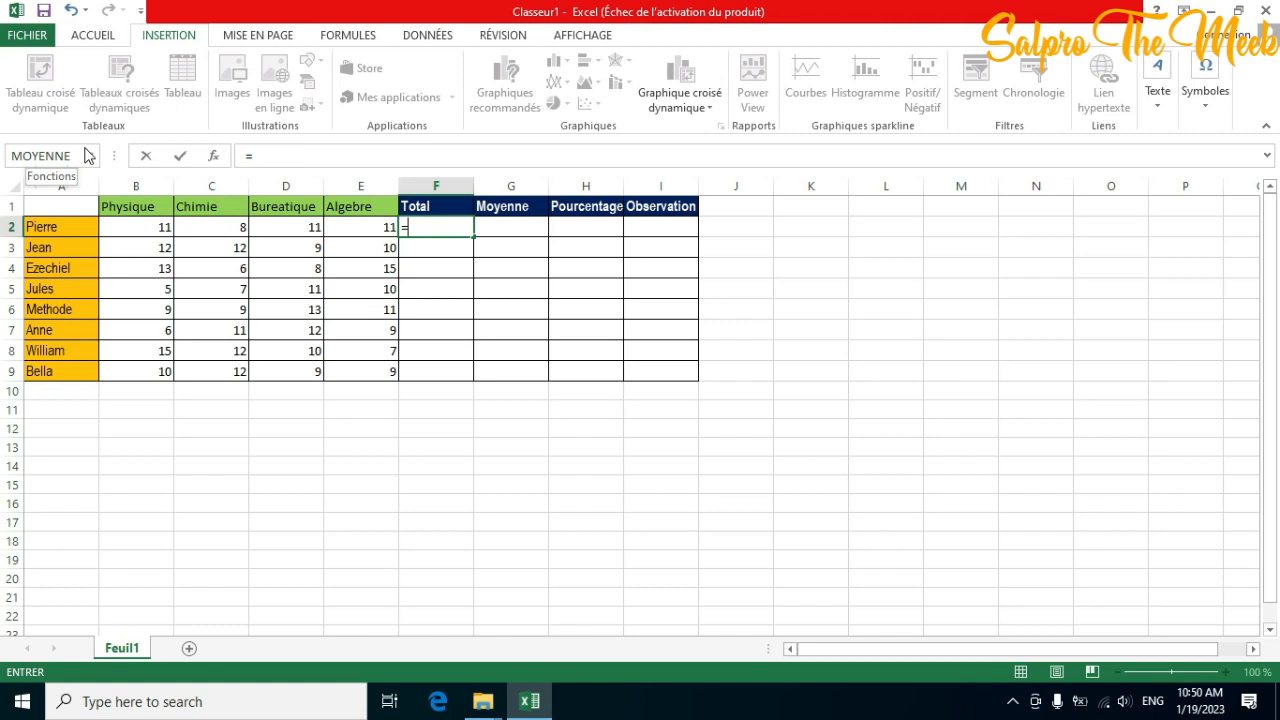
pyautogui.click(98, 36)
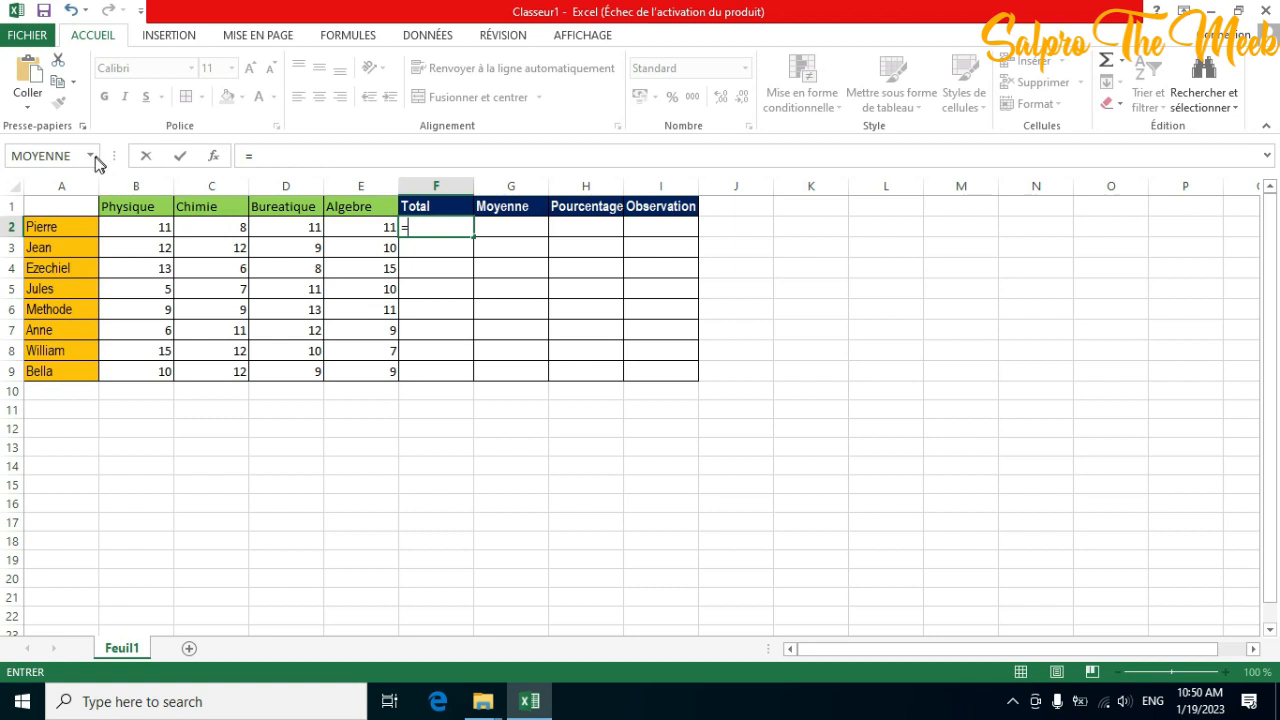
pyautogui.click(178, 157)
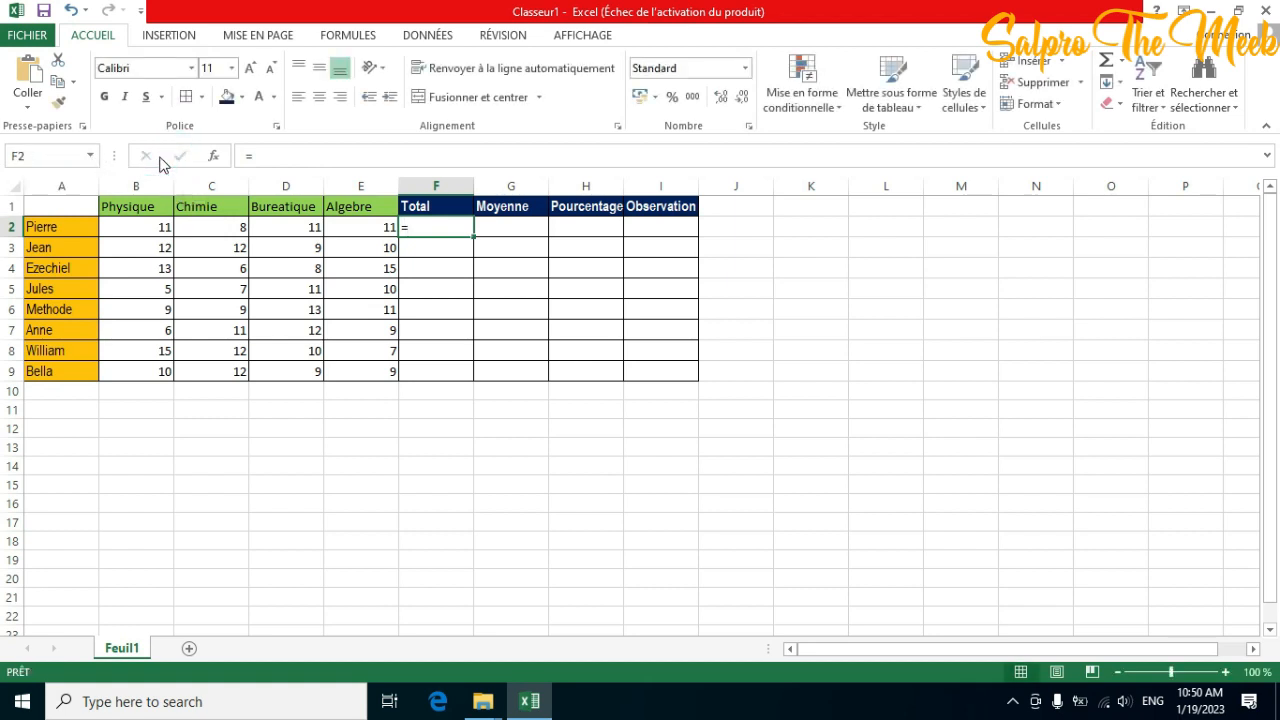
# Look through the recently used functions available for cell F2, checking the descriptions of SOMME and SI, without inserting one
pyautogui.click(90, 156)
pyautogui.click(87, 158)
pyautogui.click(214, 158)
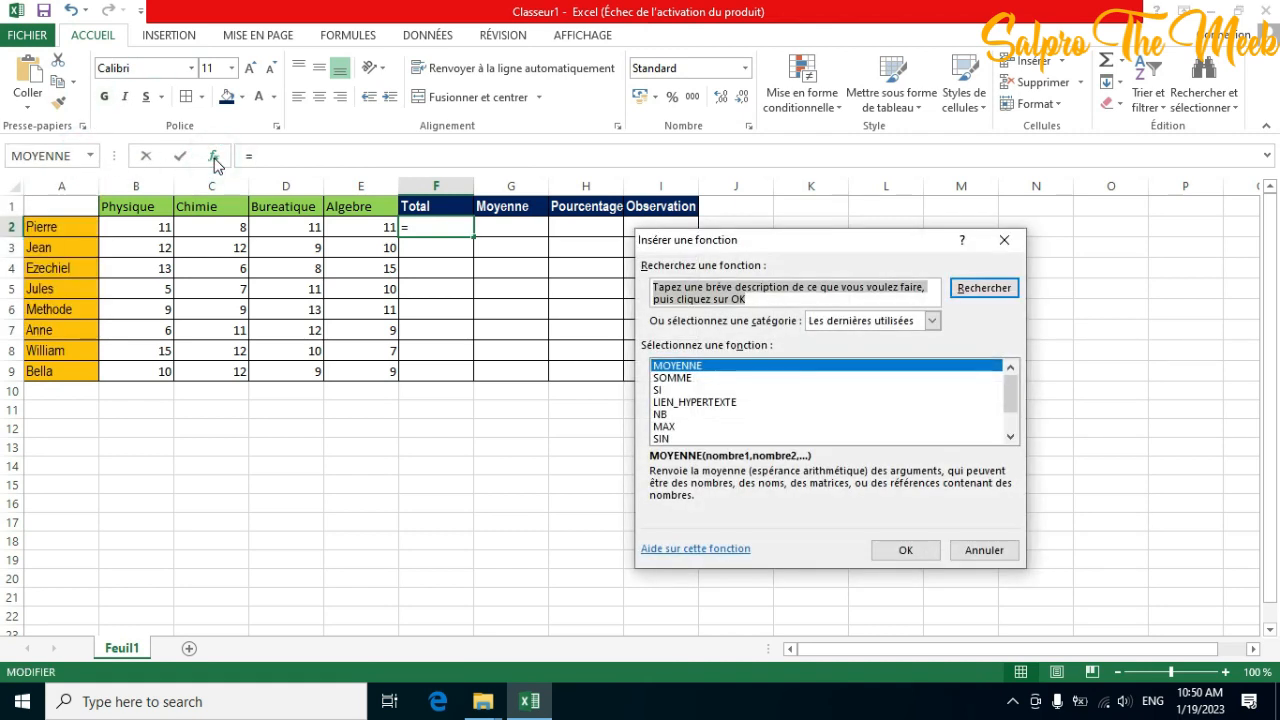
pyautogui.click(1004, 241)
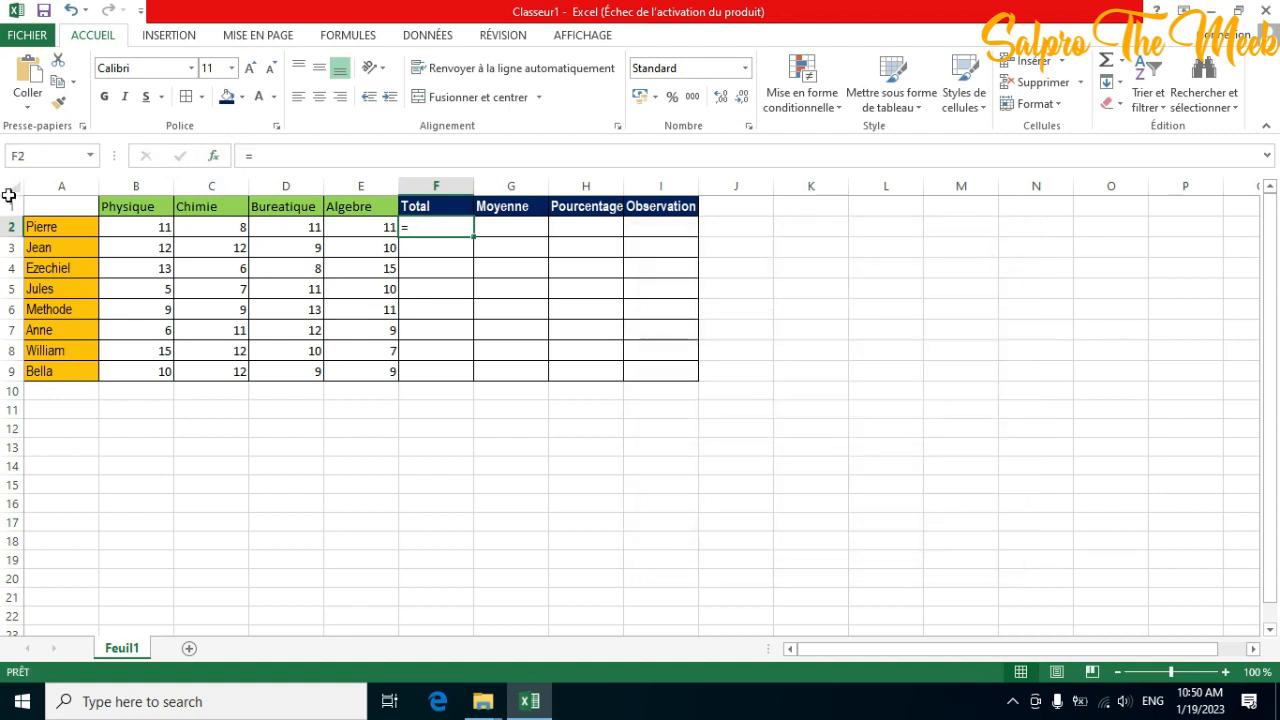
pyautogui.click(218, 157)
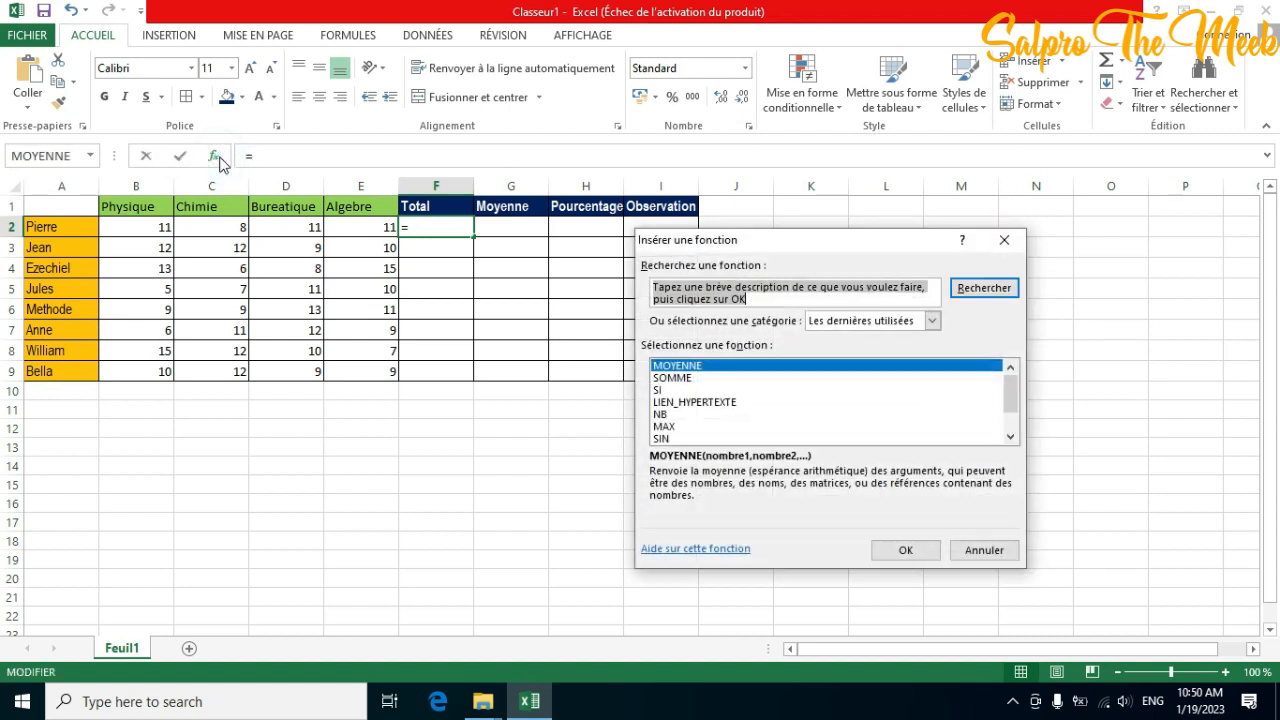
pyautogui.click(668, 378)
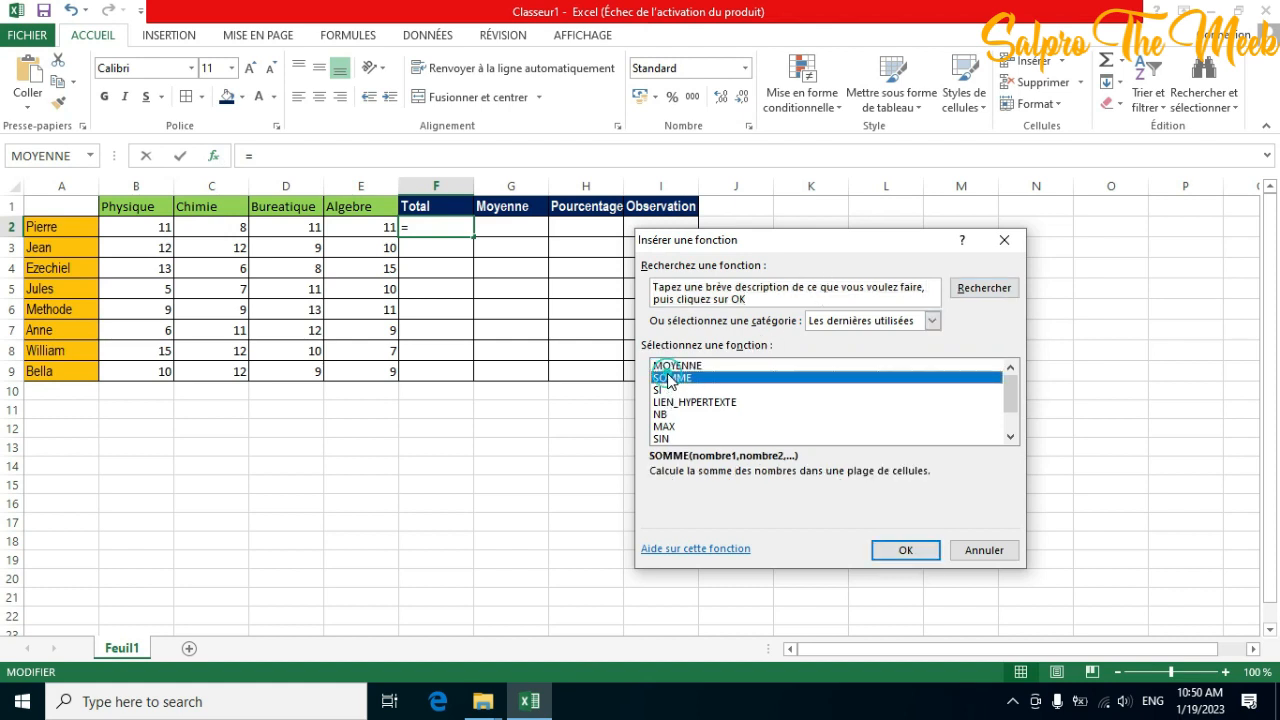
pyautogui.click(664, 391)
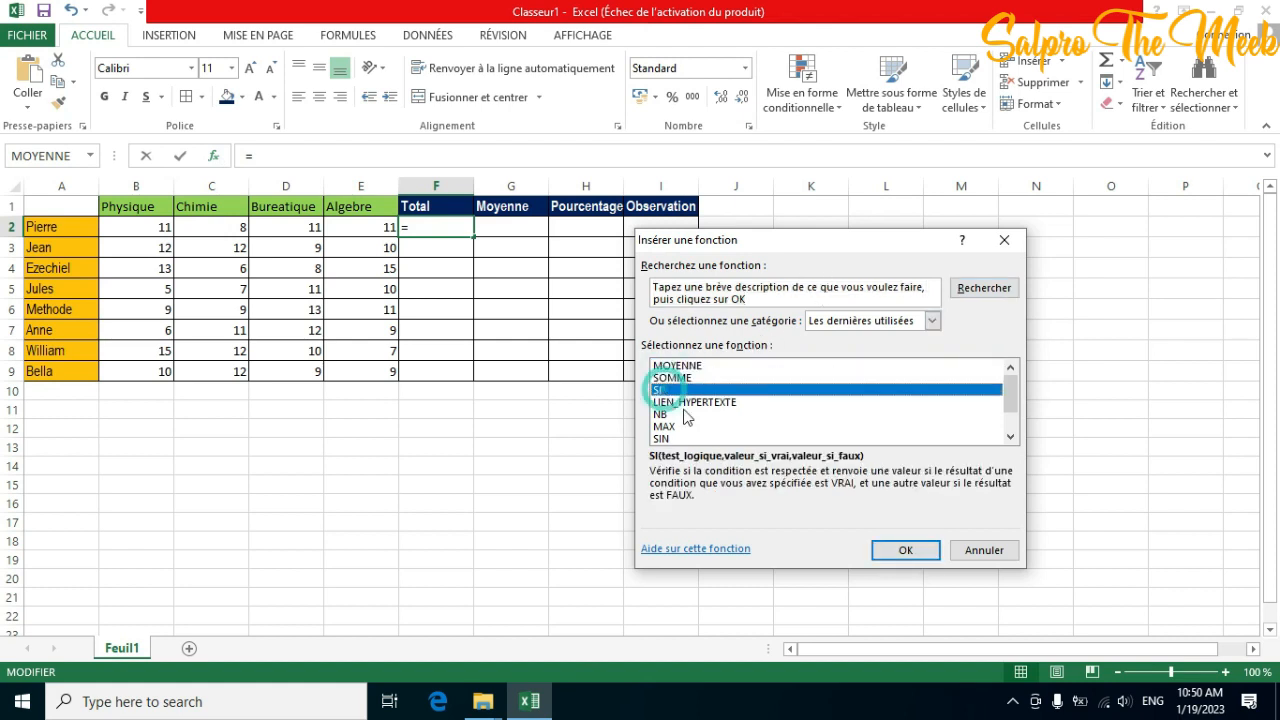
pyautogui.scroll(-1, 688, 417)
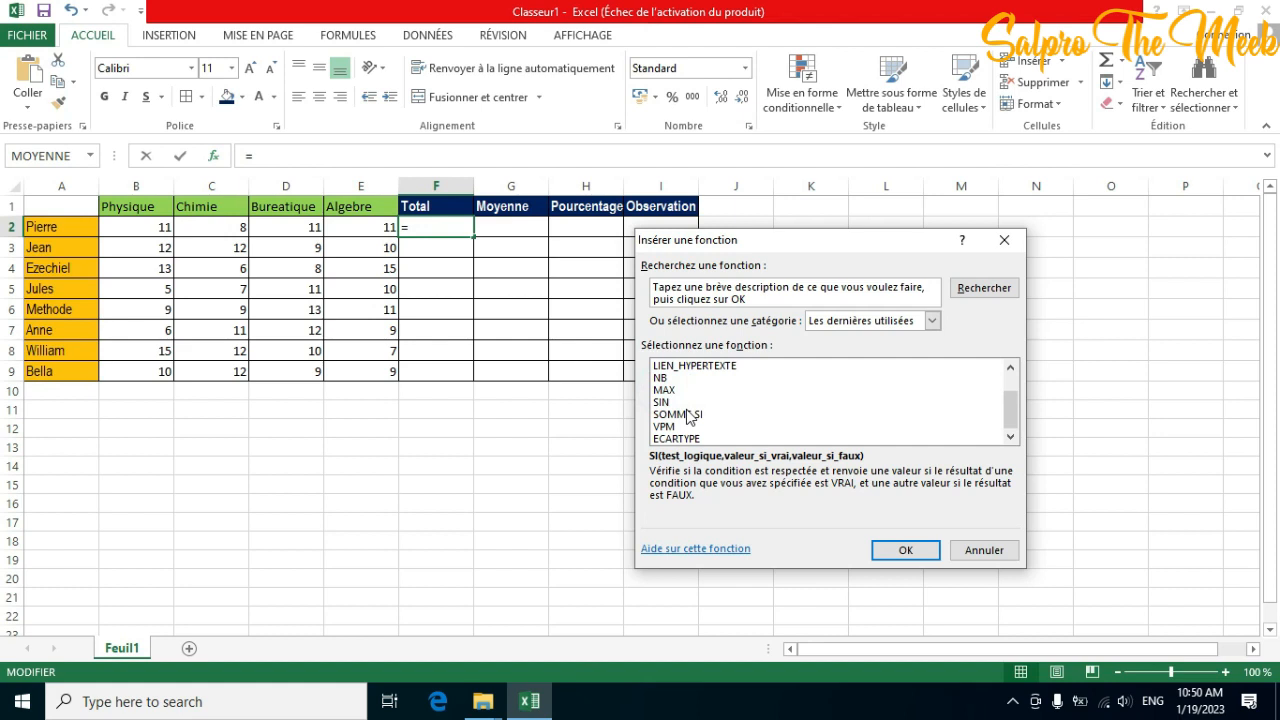
pyautogui.click(1008, 240)
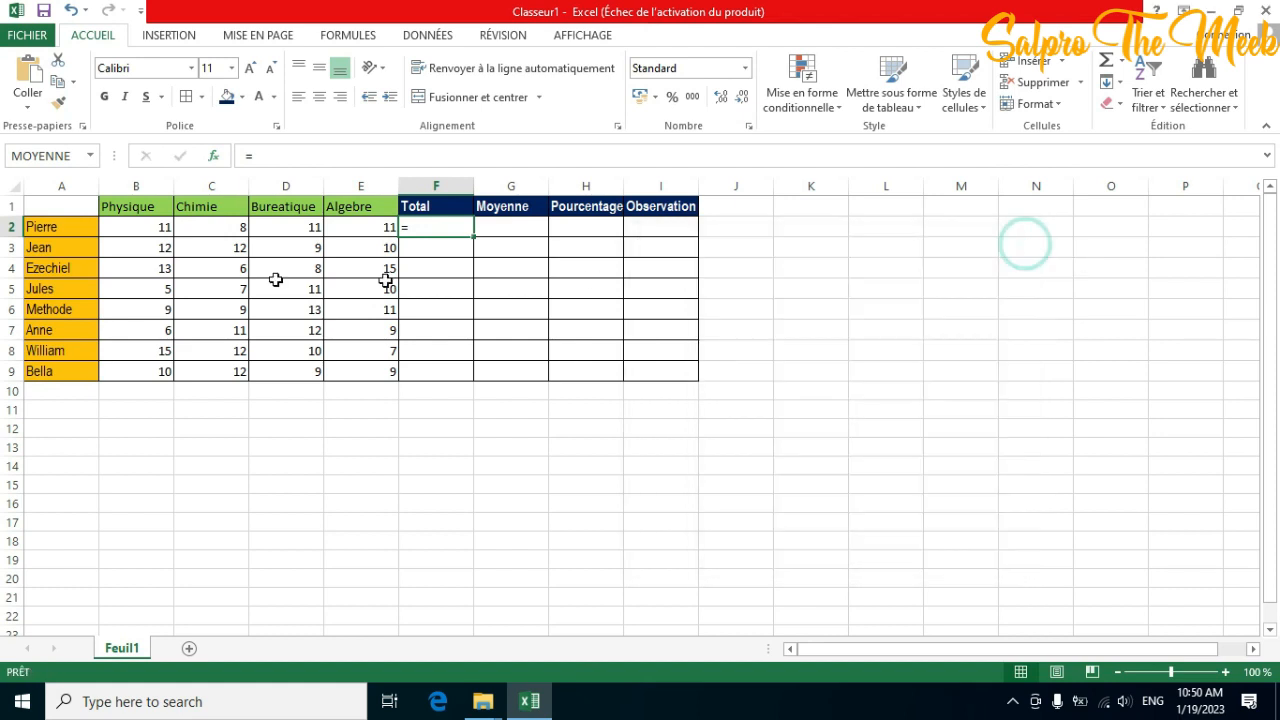
# Try the SOMME function over B2:E2 in cell F2, and delete it from the formula, keeping the equals sign
pyautogui.click(90, 156)
pyautogui.click(90, 156)
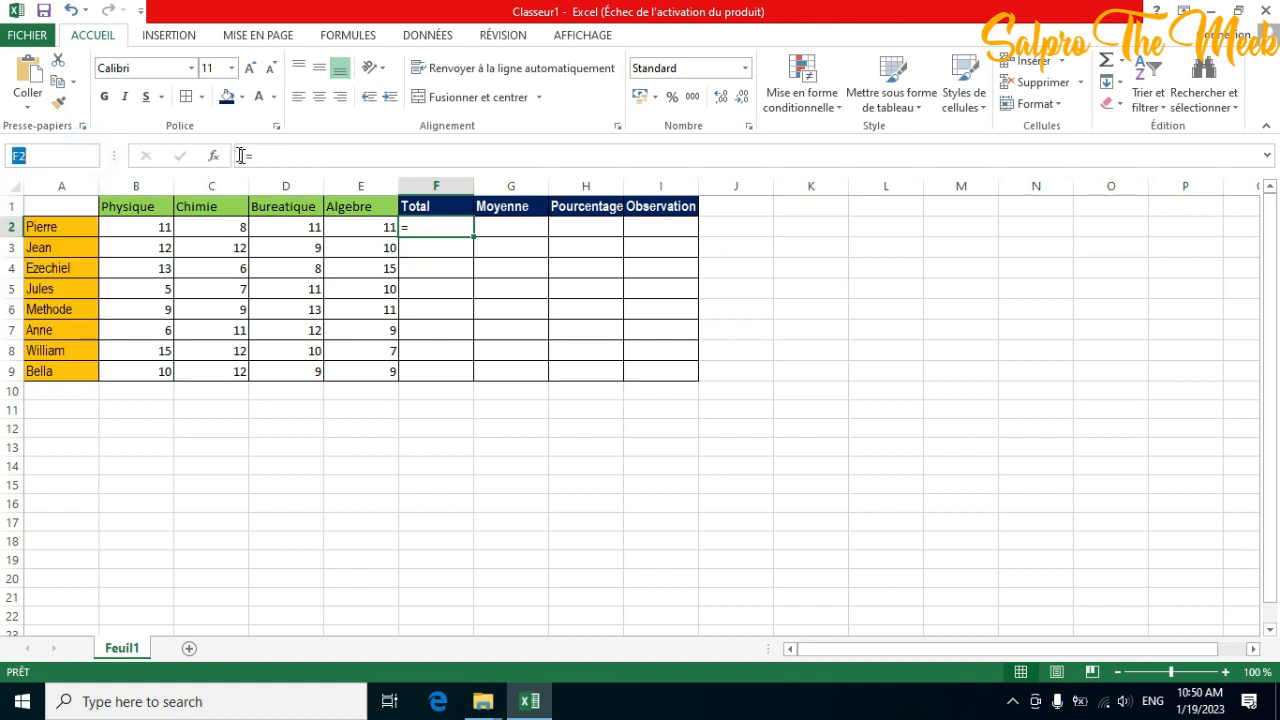
pyautogui.click(214, 157)
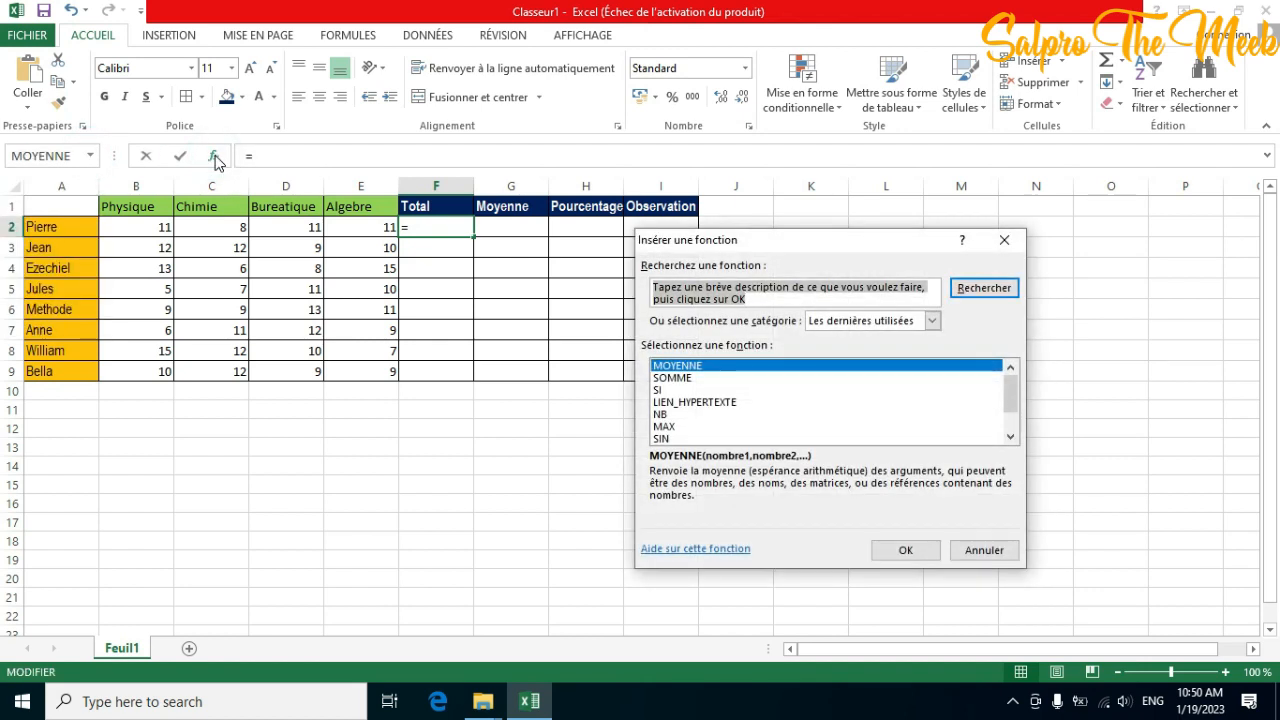
pyautogui.click(690, 379)
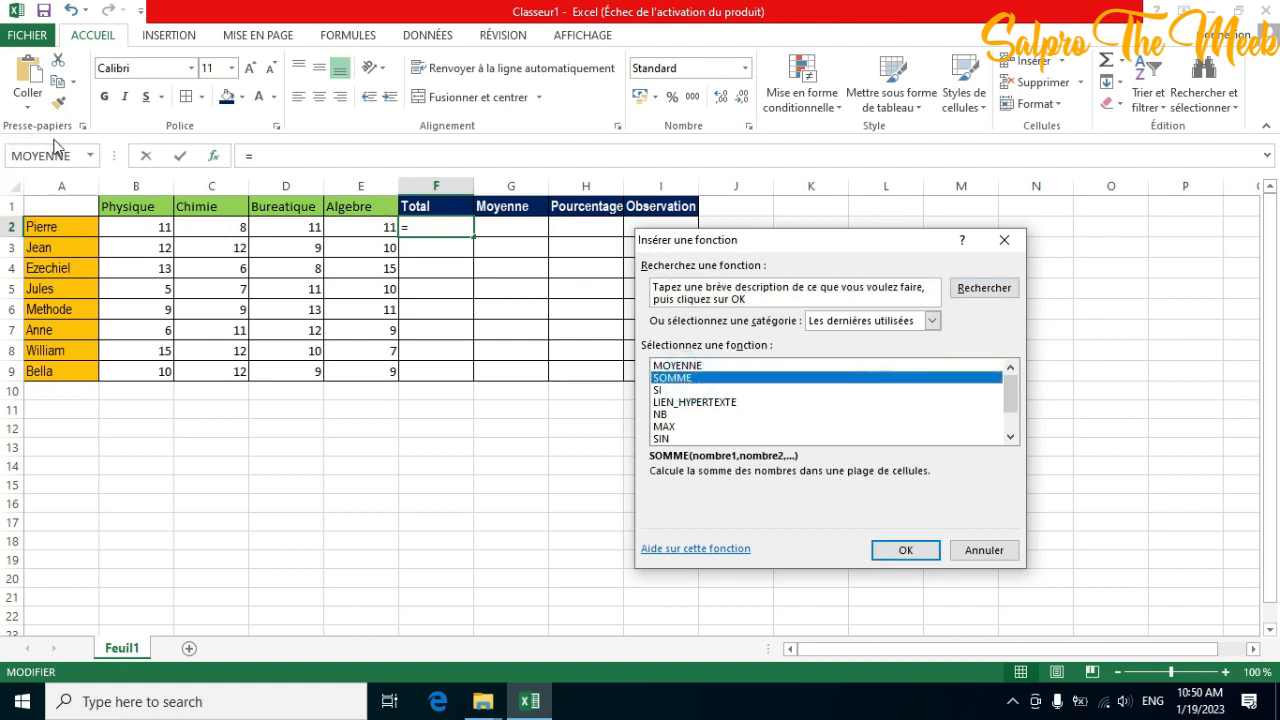
pyautogui.click(904, 551)
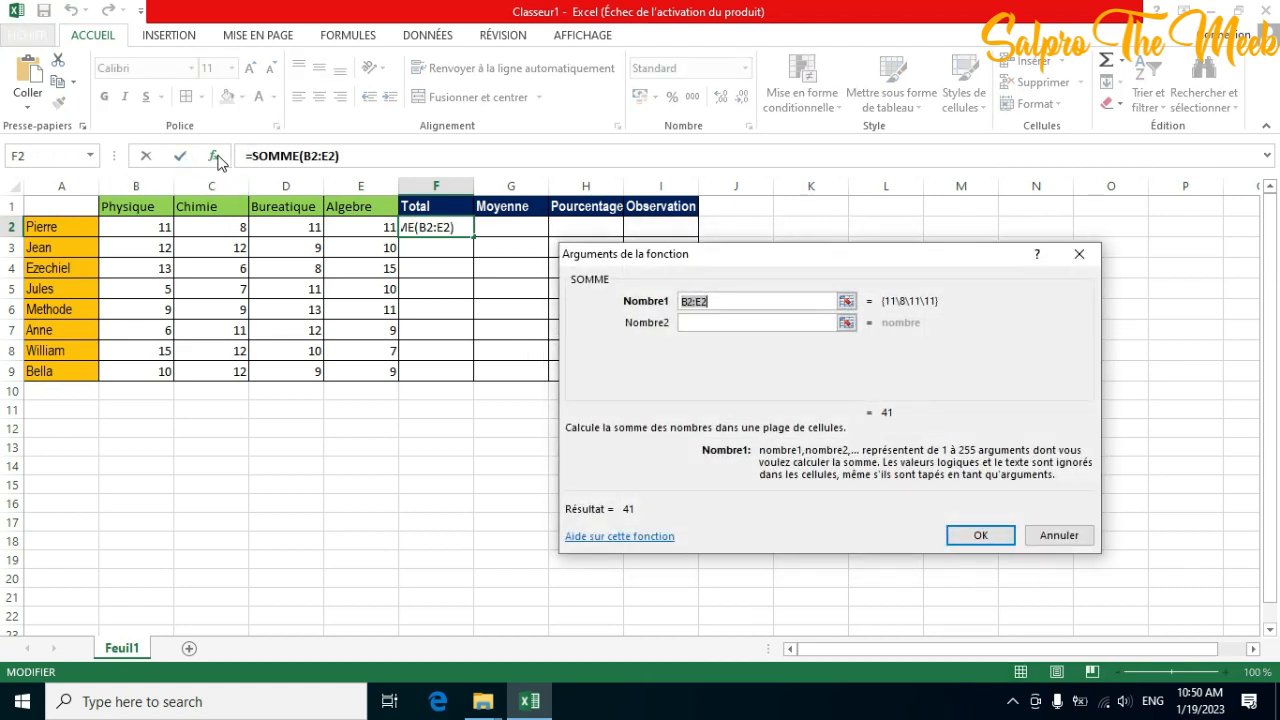
pyautogui.click(218, 160)
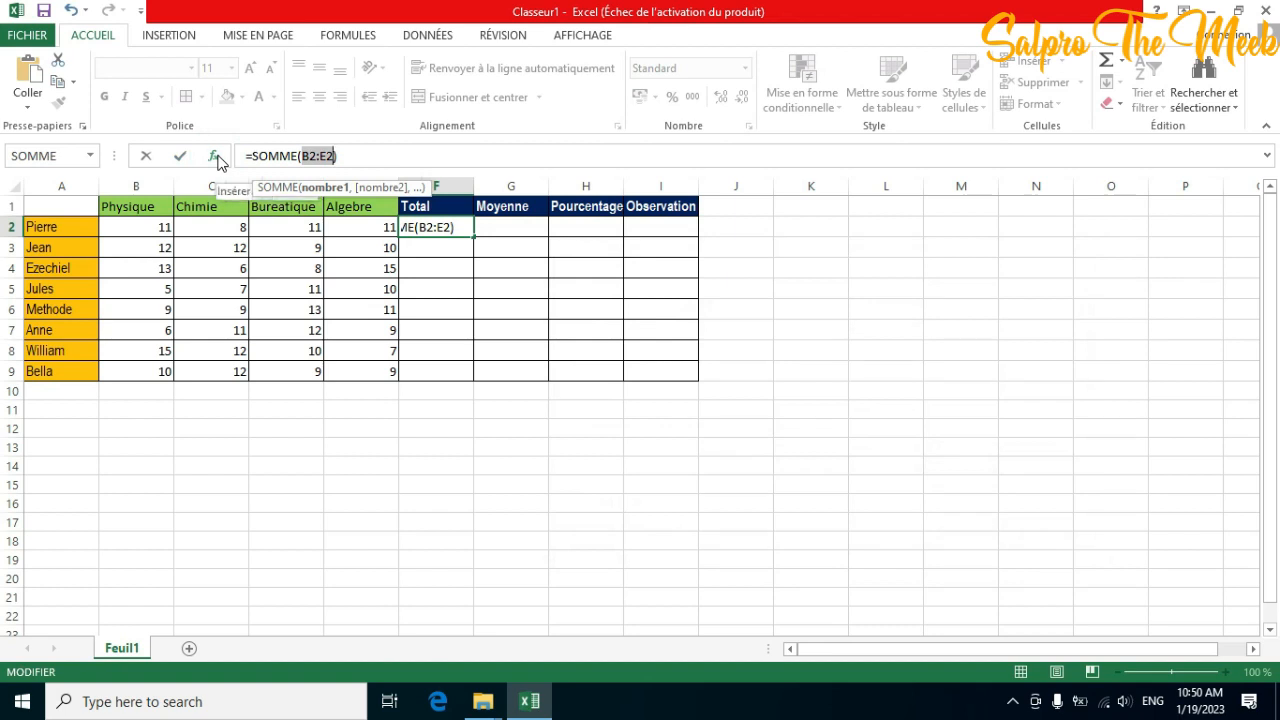
pyautogui.click(366, 159)
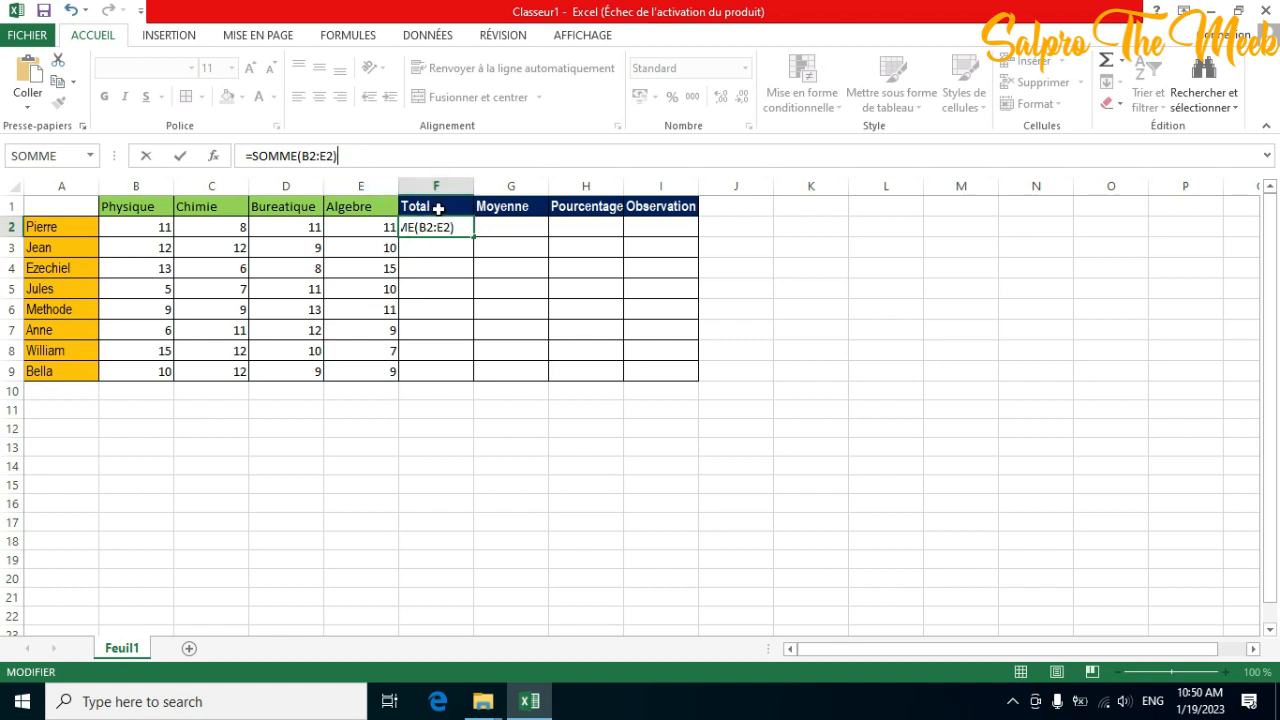
pyautogui.moveTo(366, 157); pyautogui.dragTo(253, 156)
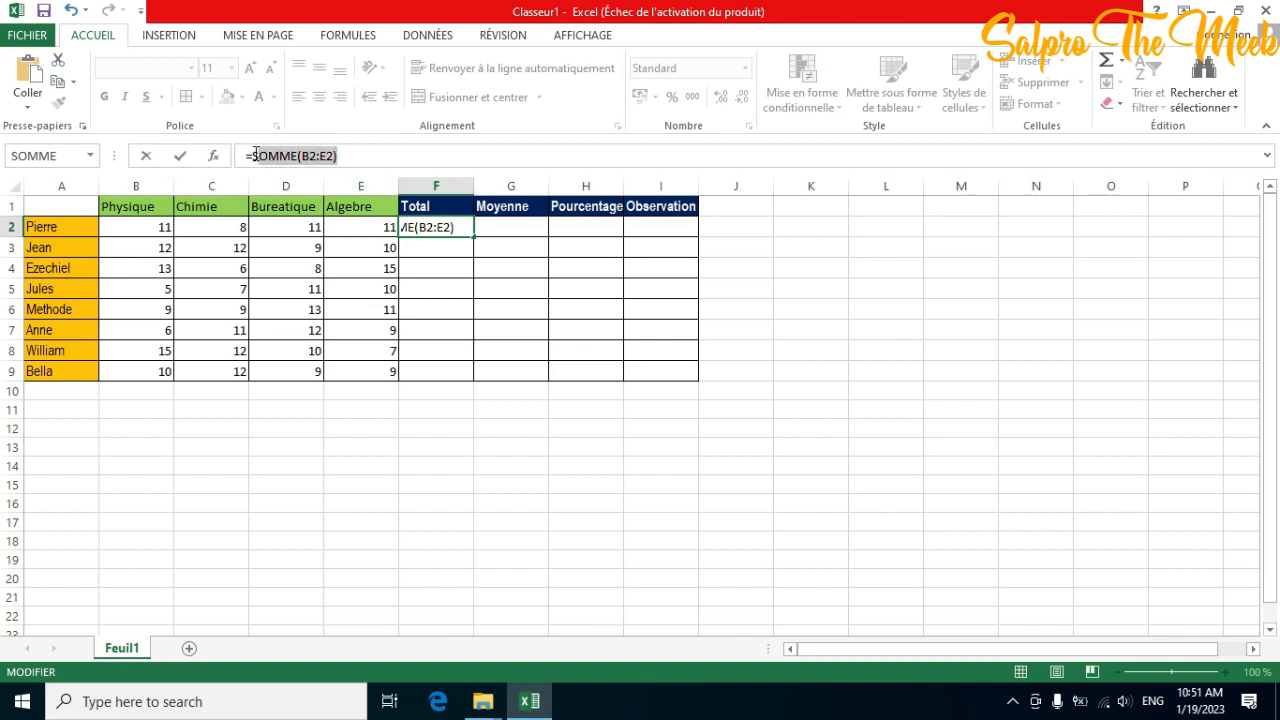
pyautogui.press('BackSpace')
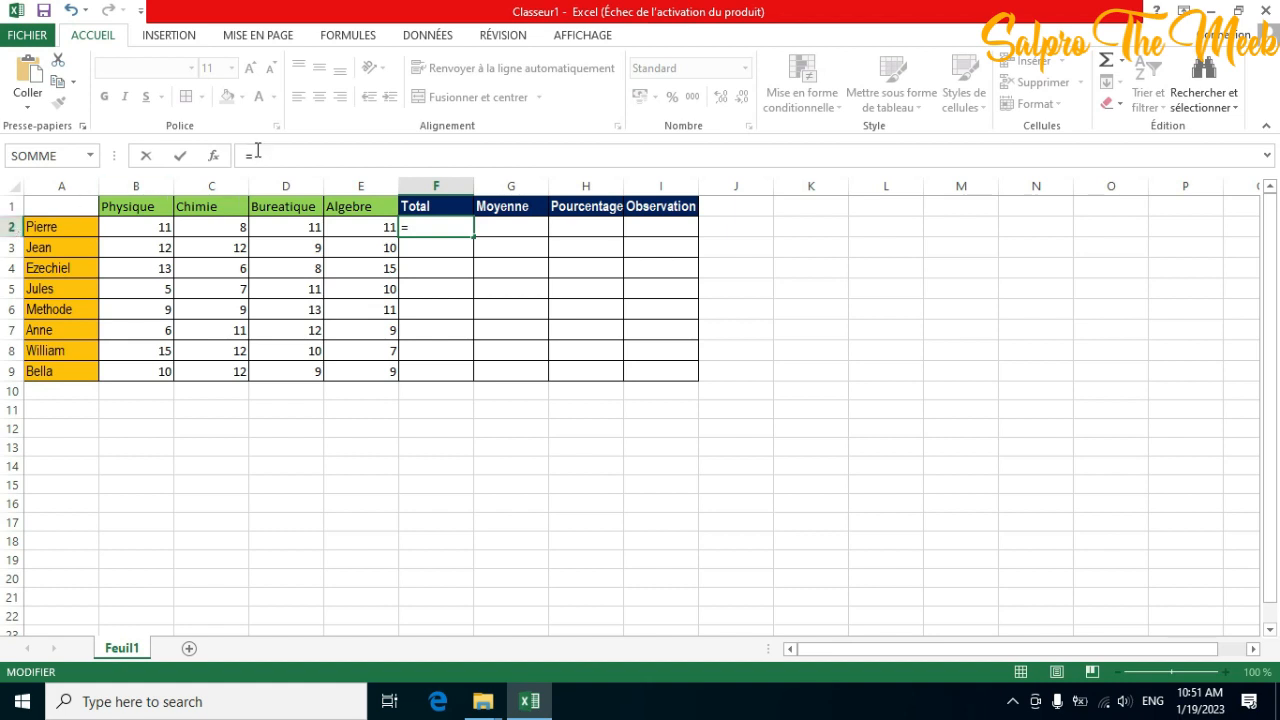
# Complete the Total formula in cell F2 as =B2+C2+D2+E2 and reselect the cell
pyautogui.click(145, 230)
pyautogui.write('+')
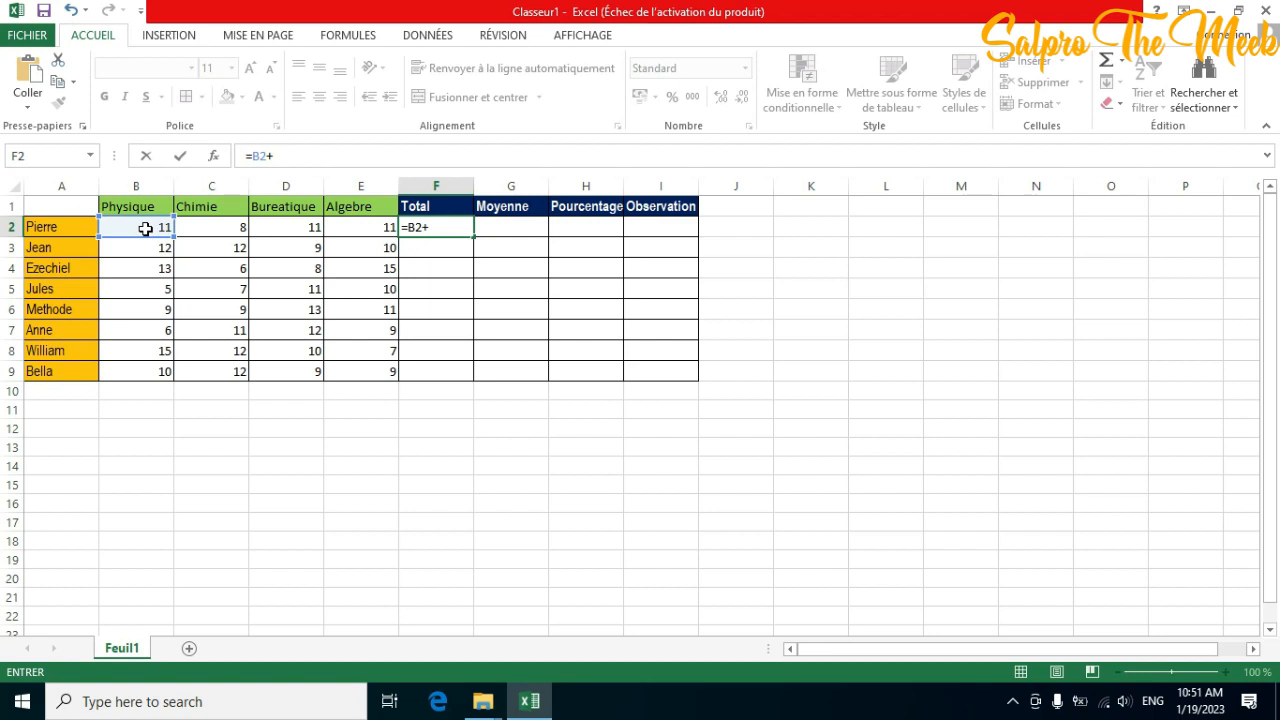
pyautogui.click(206, 224)
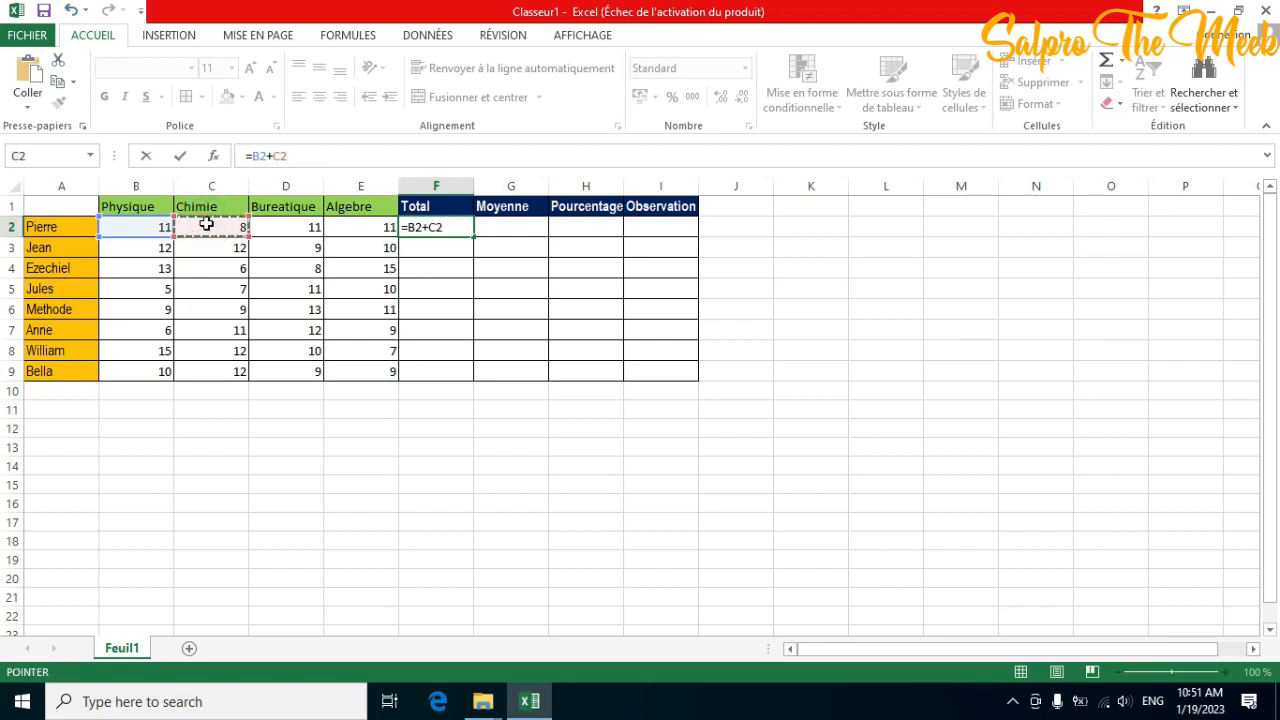
pyautogui.write('+')
pyautogui.click(283, 225)
pyautogui.write('+')
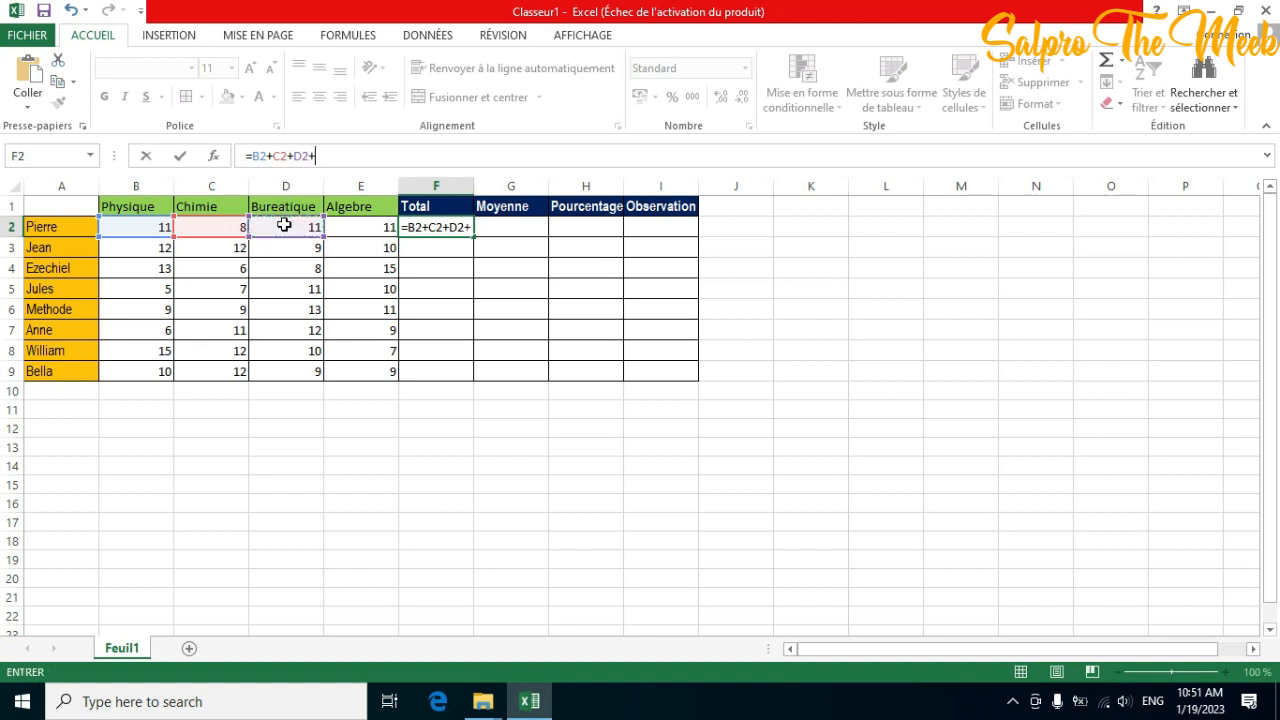
pyautogui.click(365, 227)
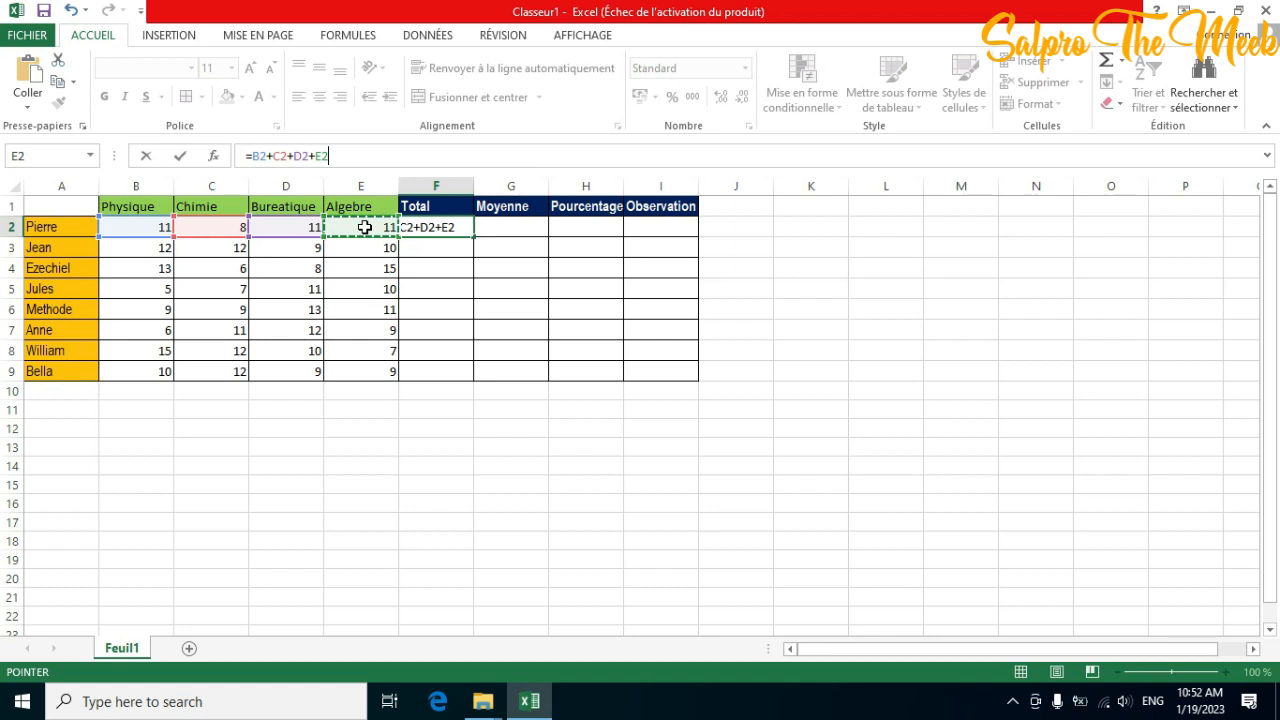
pyautogui.press('Return')
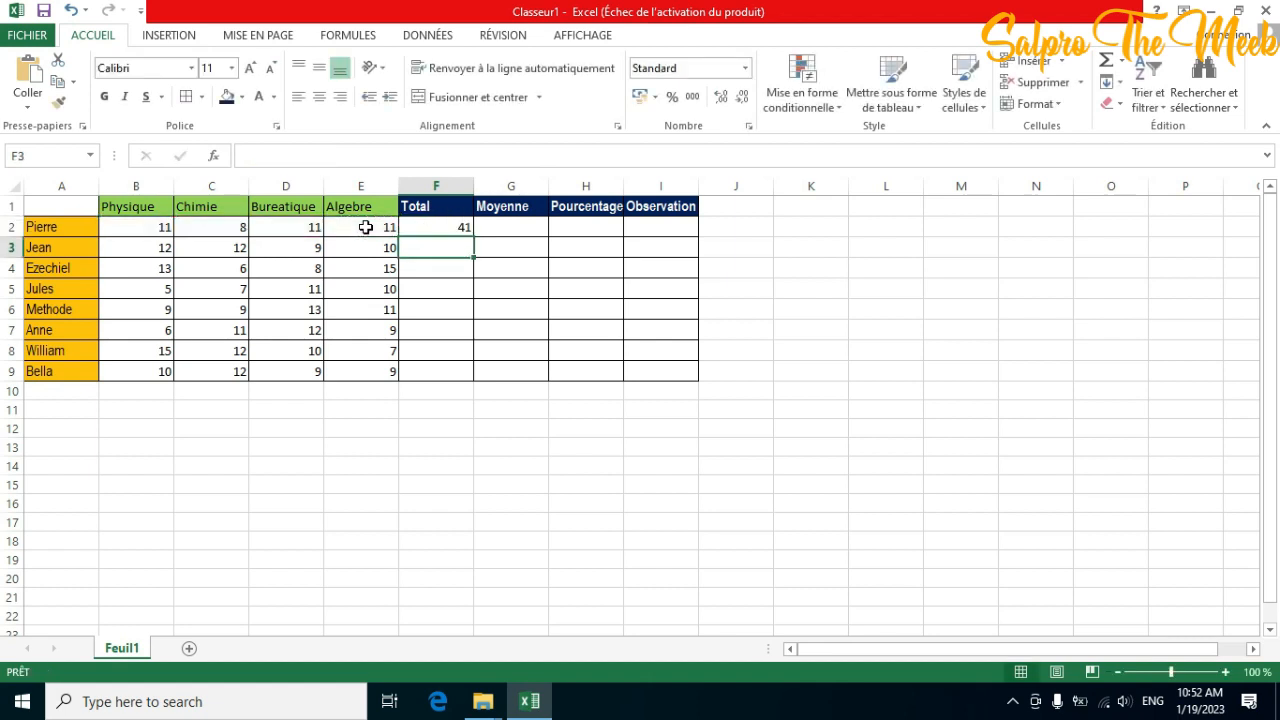
pyautogui.click(445, 222)
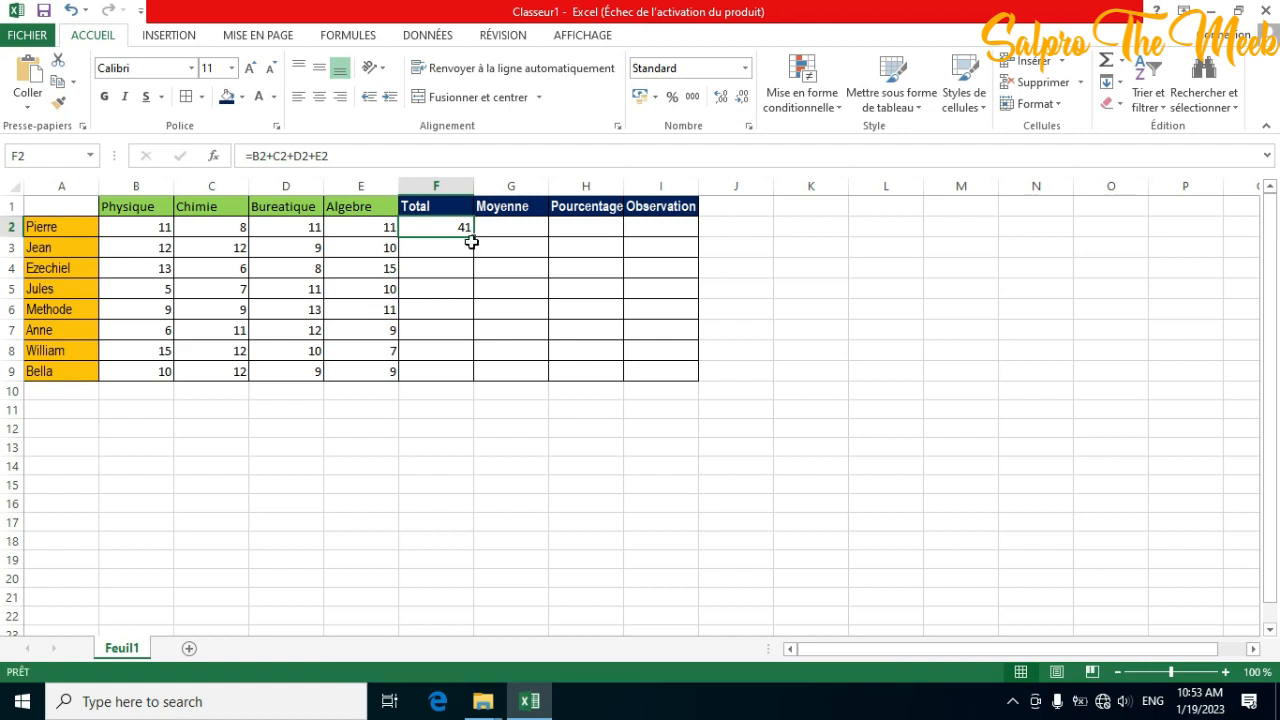
# Fill the Total formula from F2 down to F9, and check the formula in F9 and the row 9 grades it adds
pyautogui.moveTo(474, 237); pyautogui.dragTo(473, 382)
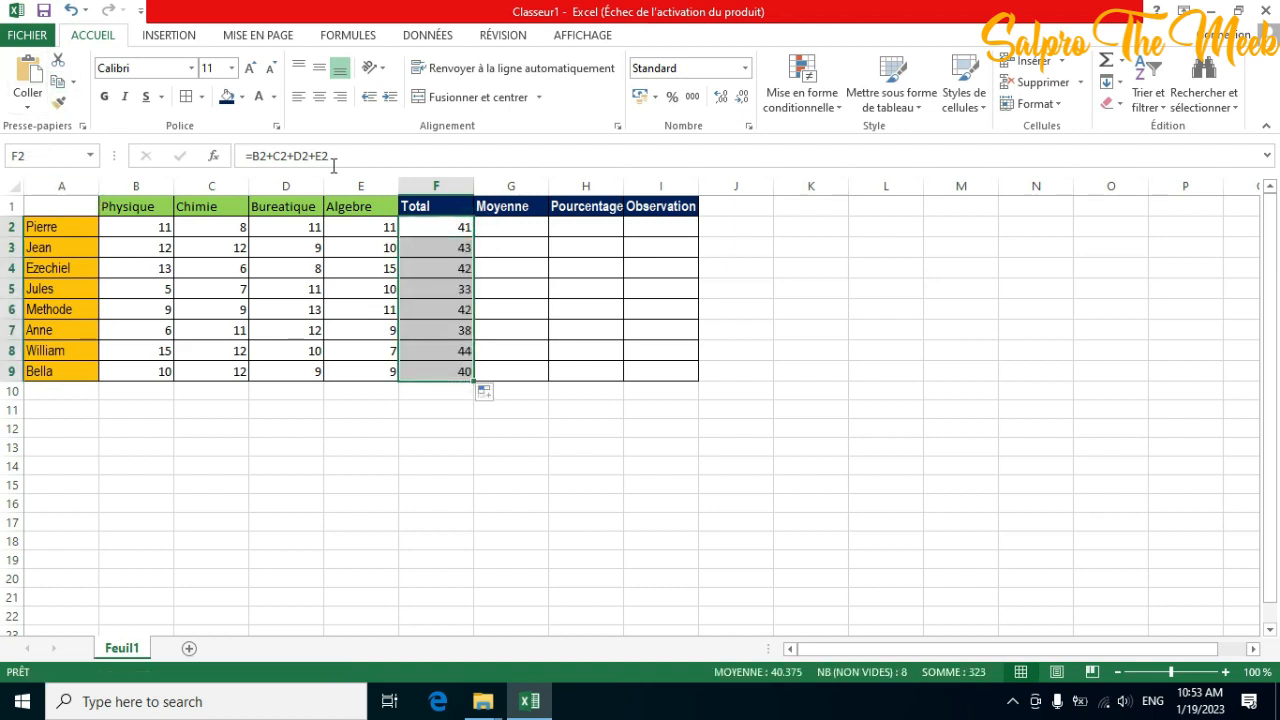
pyautogui.click(444, 373)
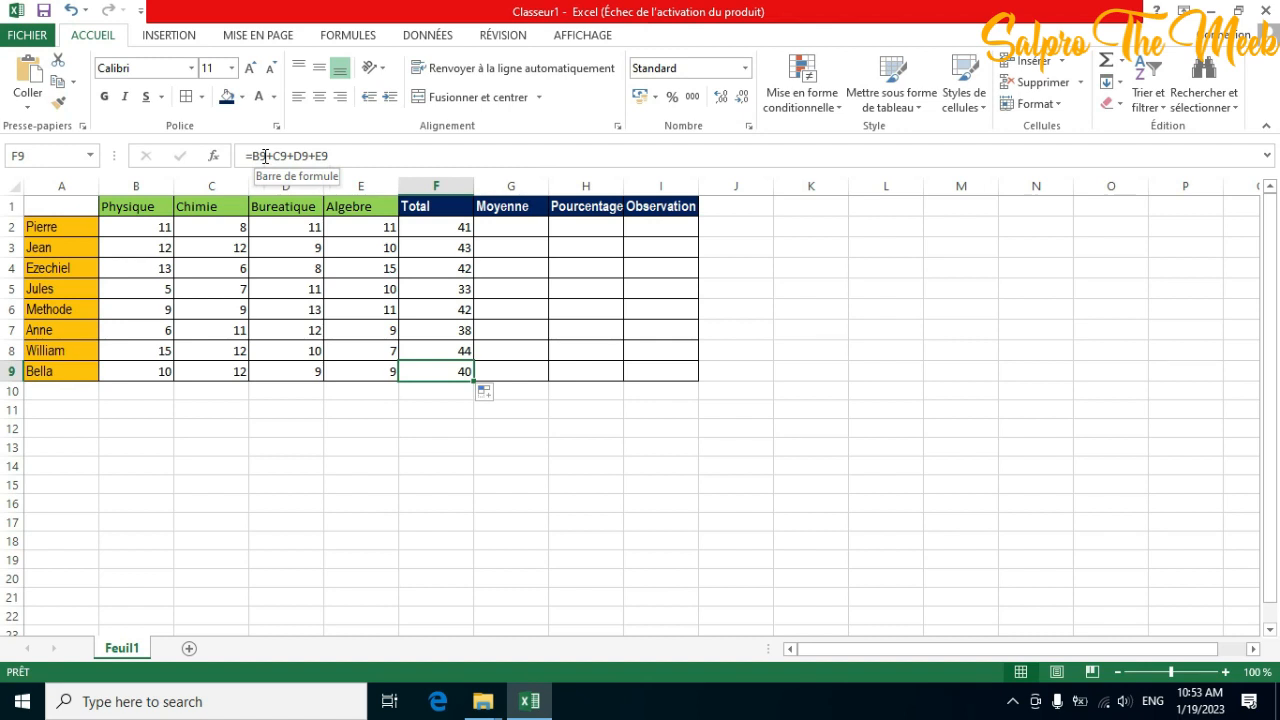
pyautogui.click(146, 372)
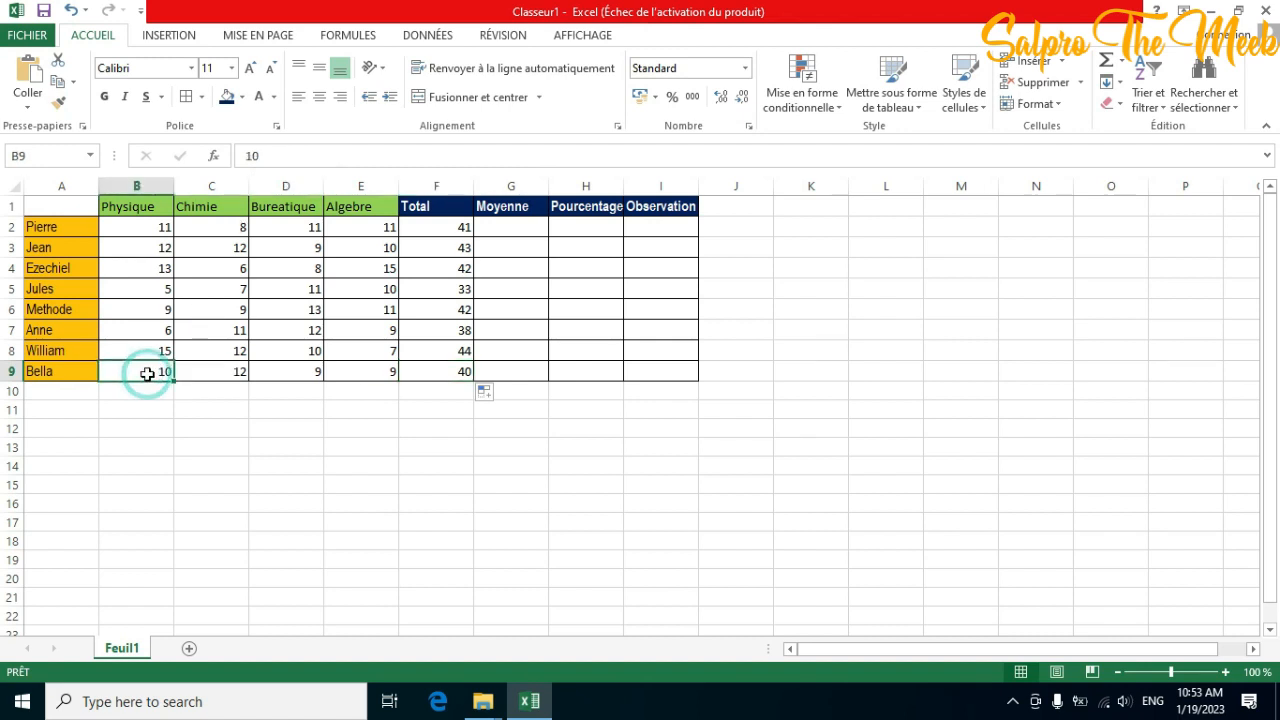
pyautogui.click(212, 373)
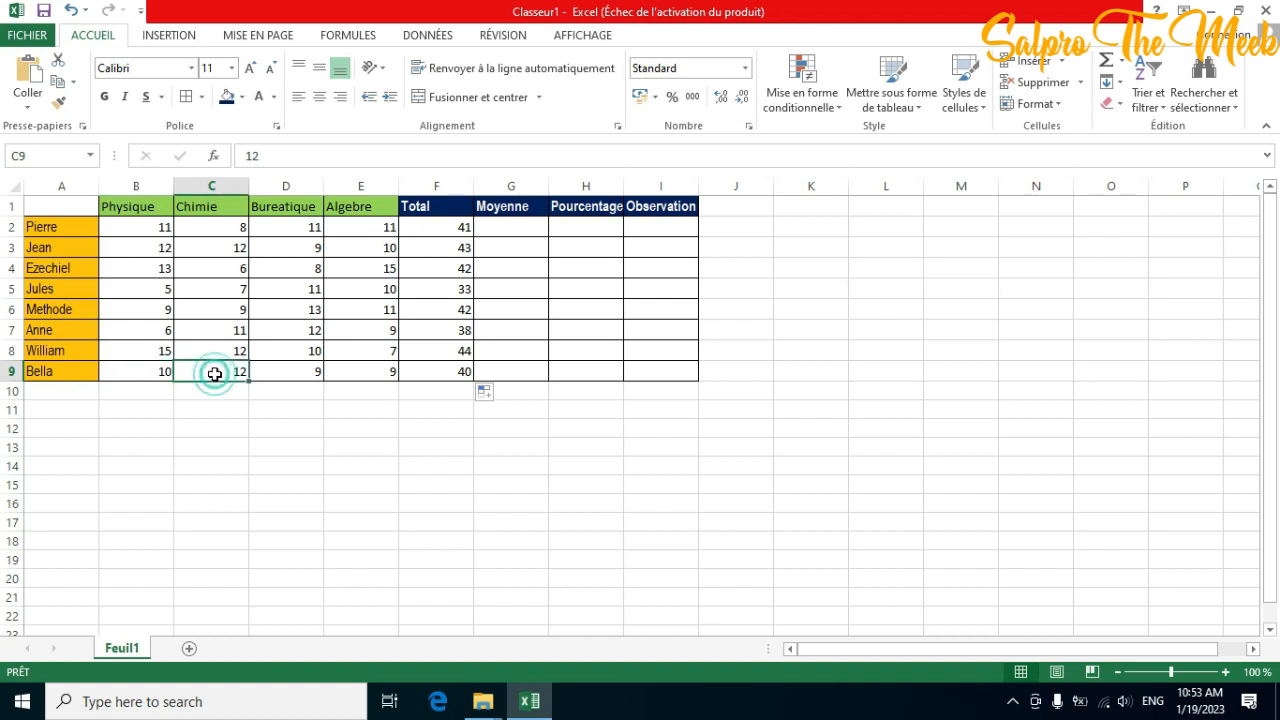
pyautogui.click(285, 371)
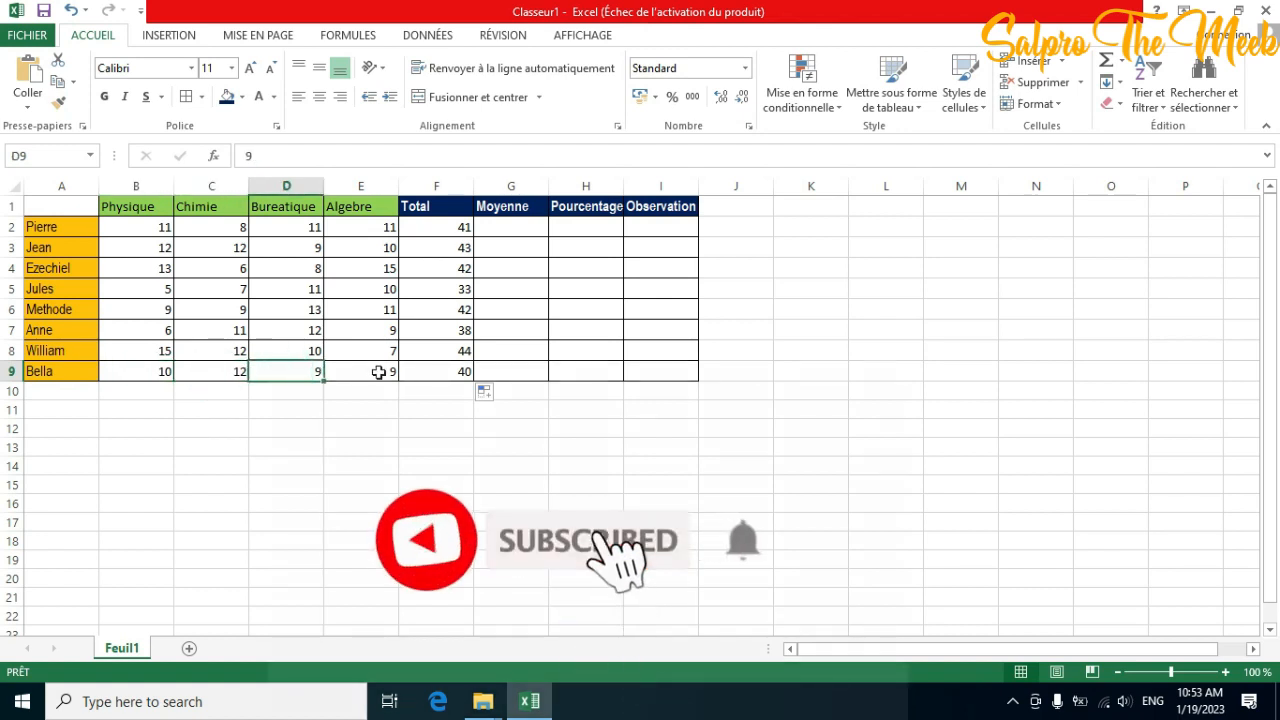
pyautogui.click(379, 372)
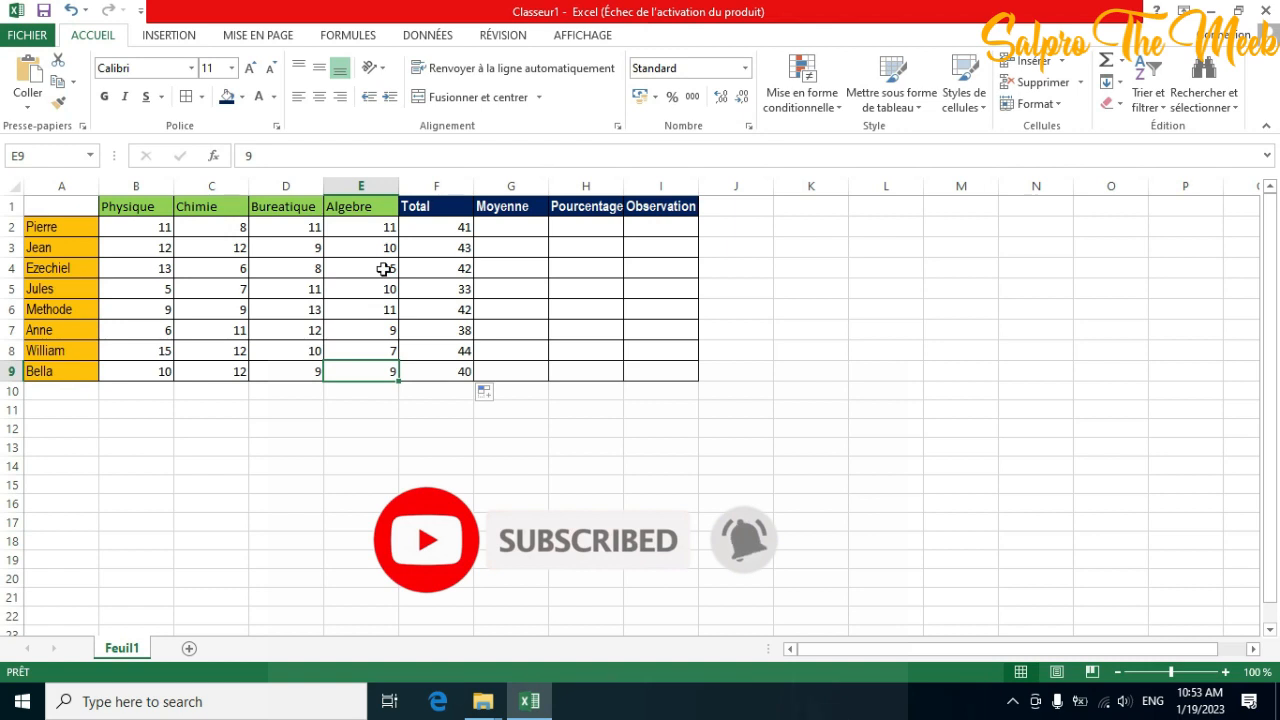
# Replace the addition formula in cell F2 with the SOMME function over B2:E2
pyautogui.click(447, 225)
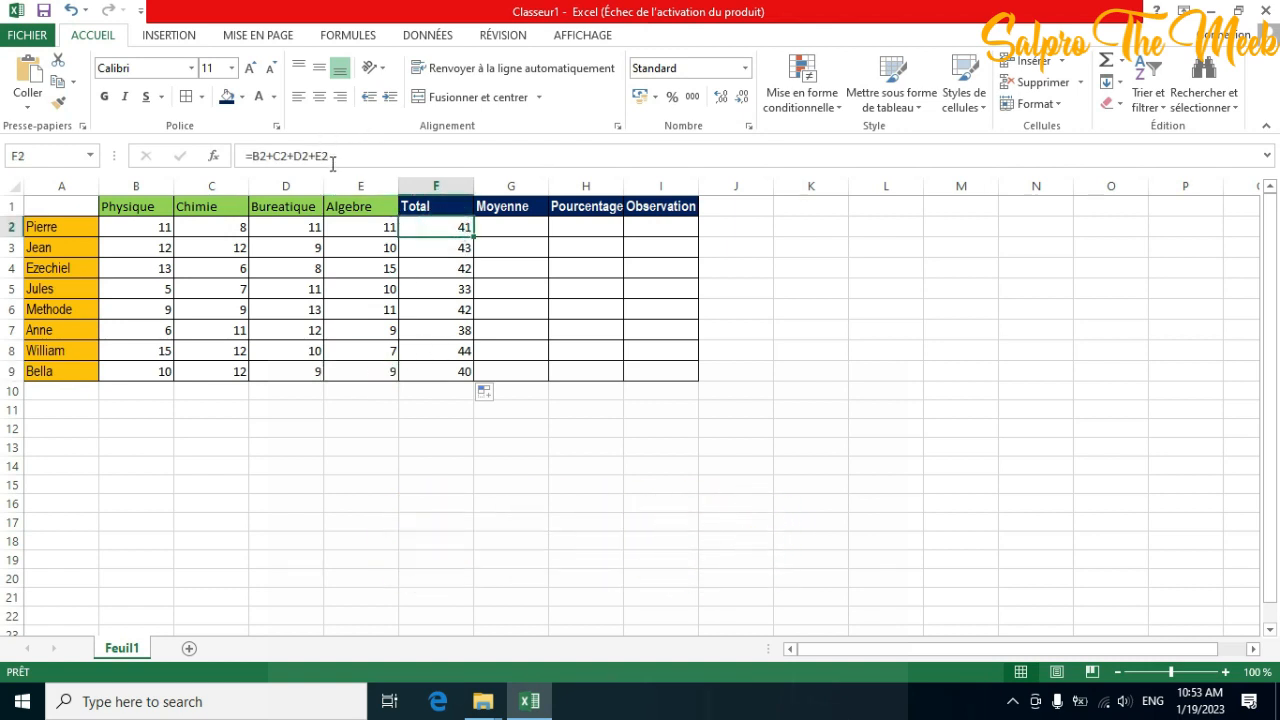
pyautogui.click(253, 157)
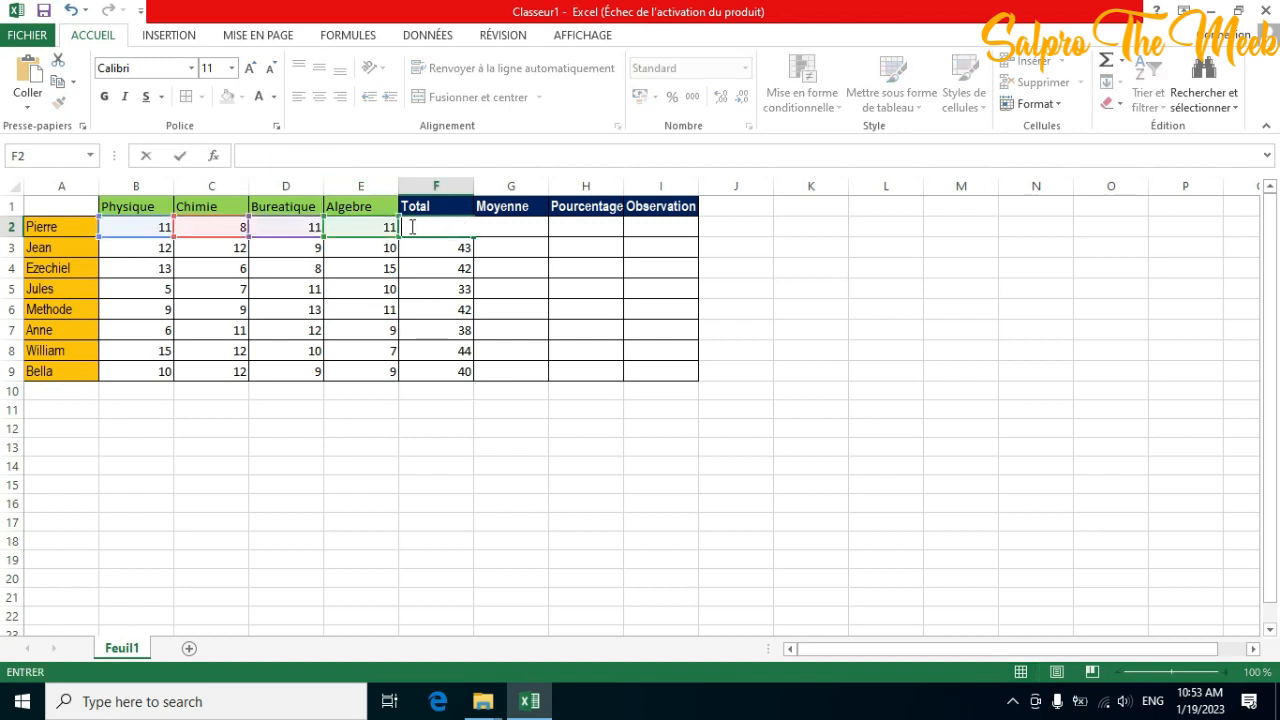
pyautogui.write('=')
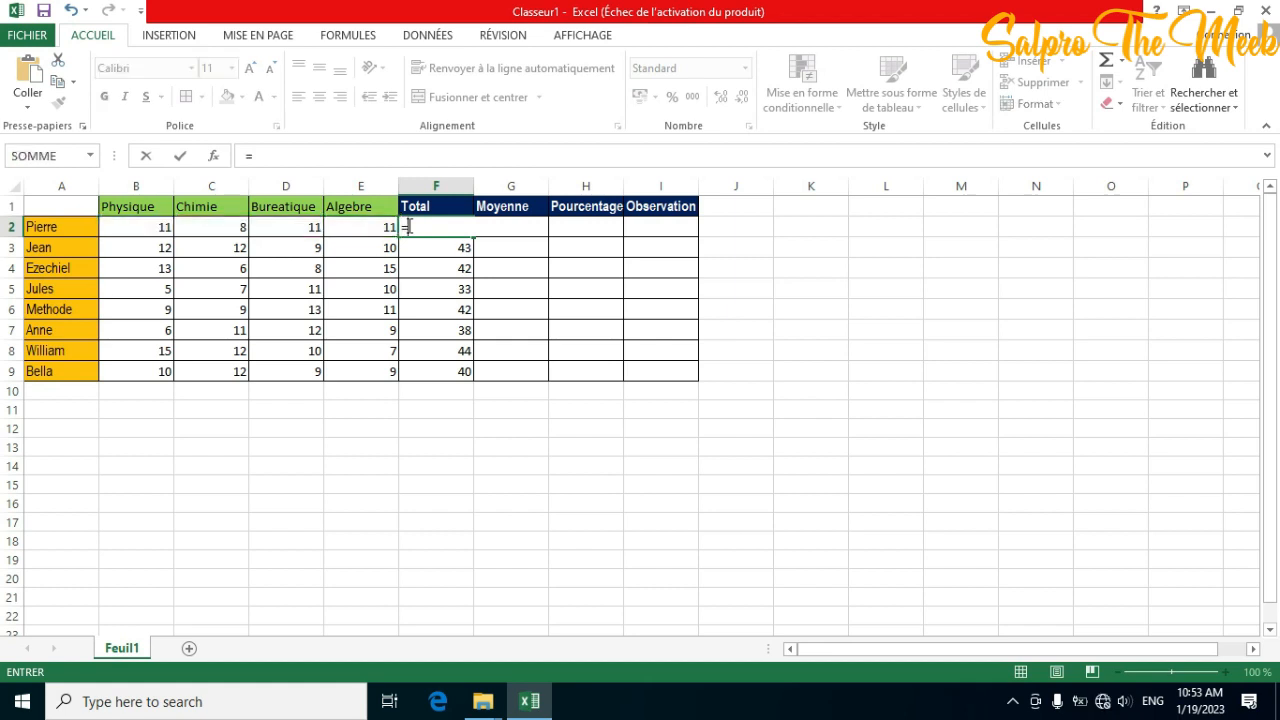
pyautogui.click(91, 157)
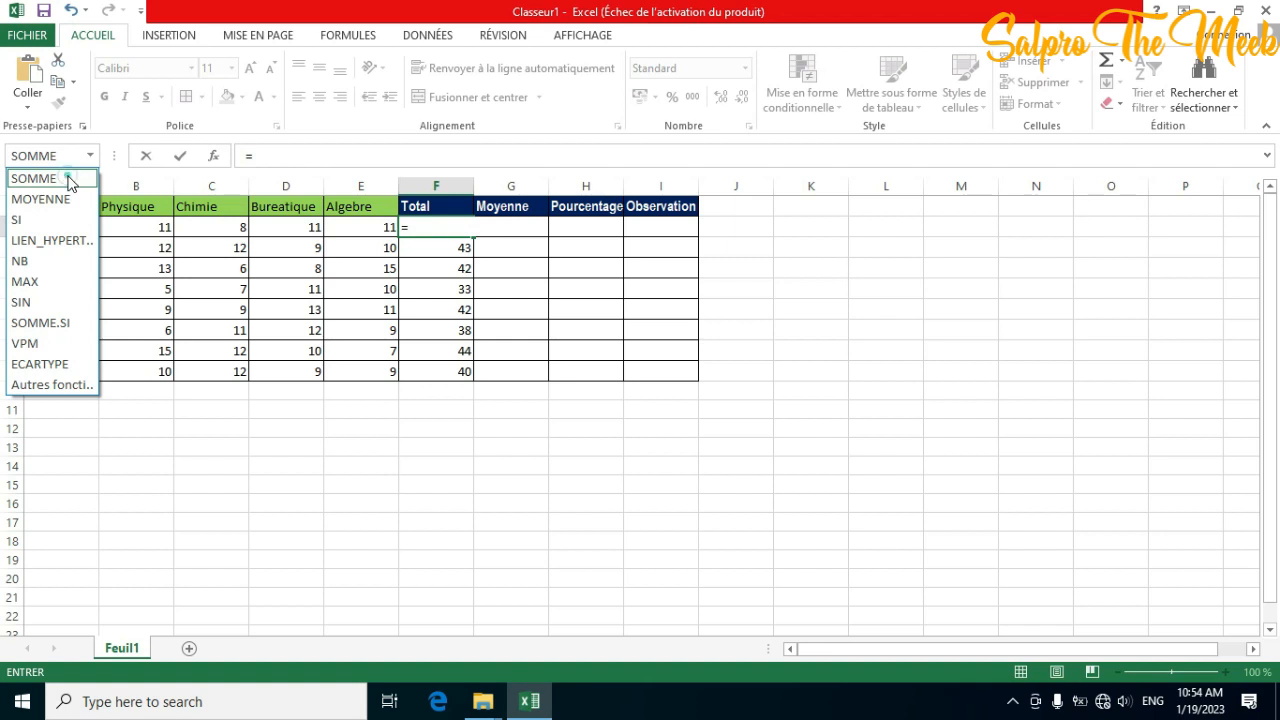
pyautogui.click(69, 181)
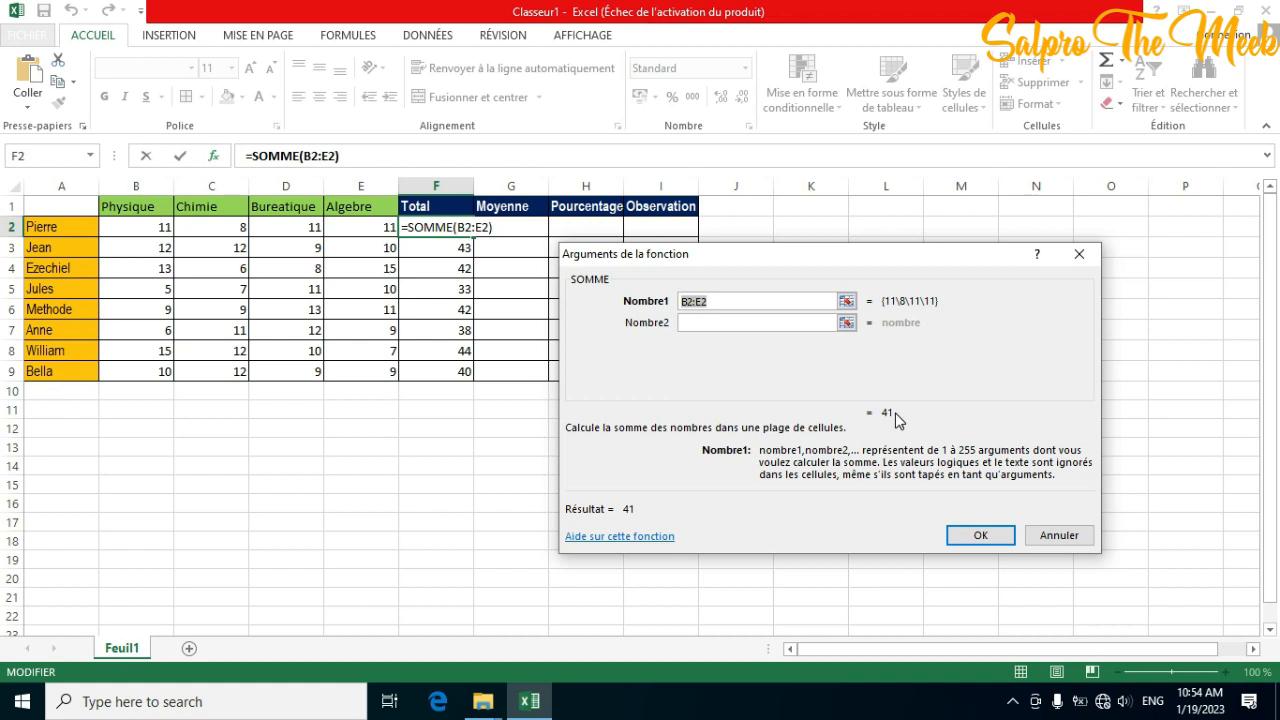
pyautogui.click(979, 536)
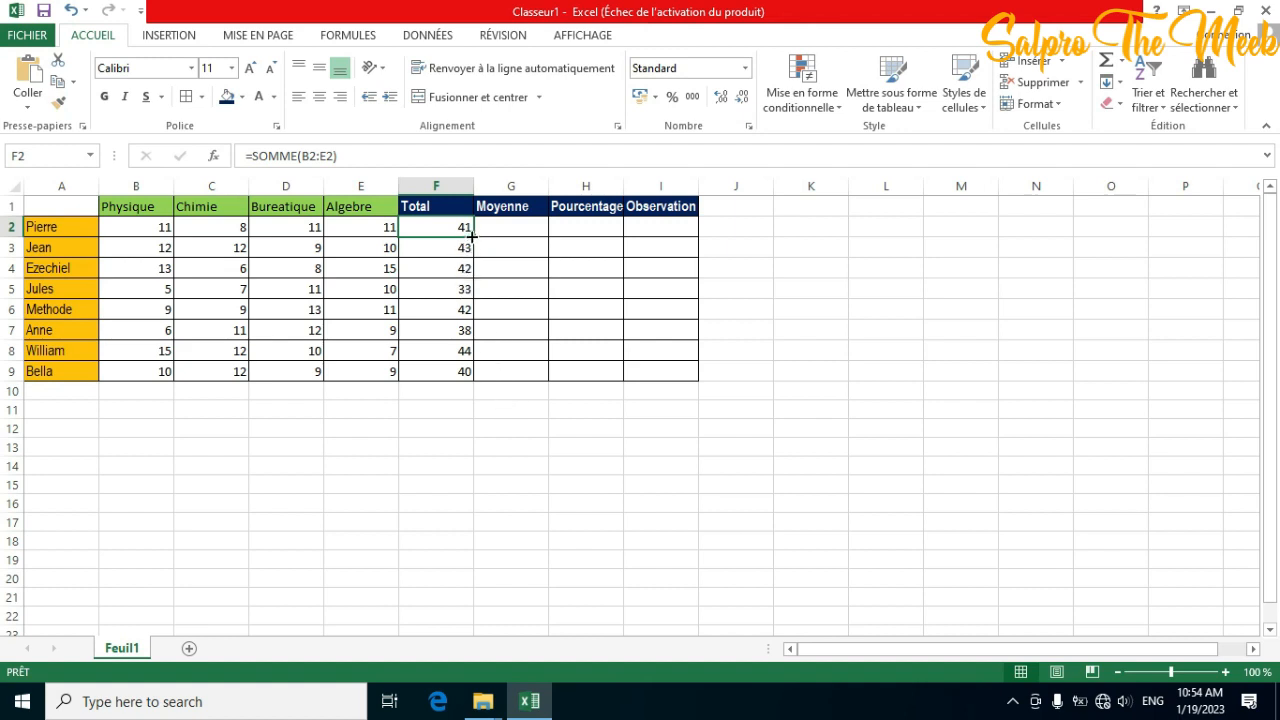
# Fill the SOMME formula from F2 down to F9 and check the copied formula in F9
pyautogui.moveTo(471, 234); pyautogui.dragTo(467, 382)
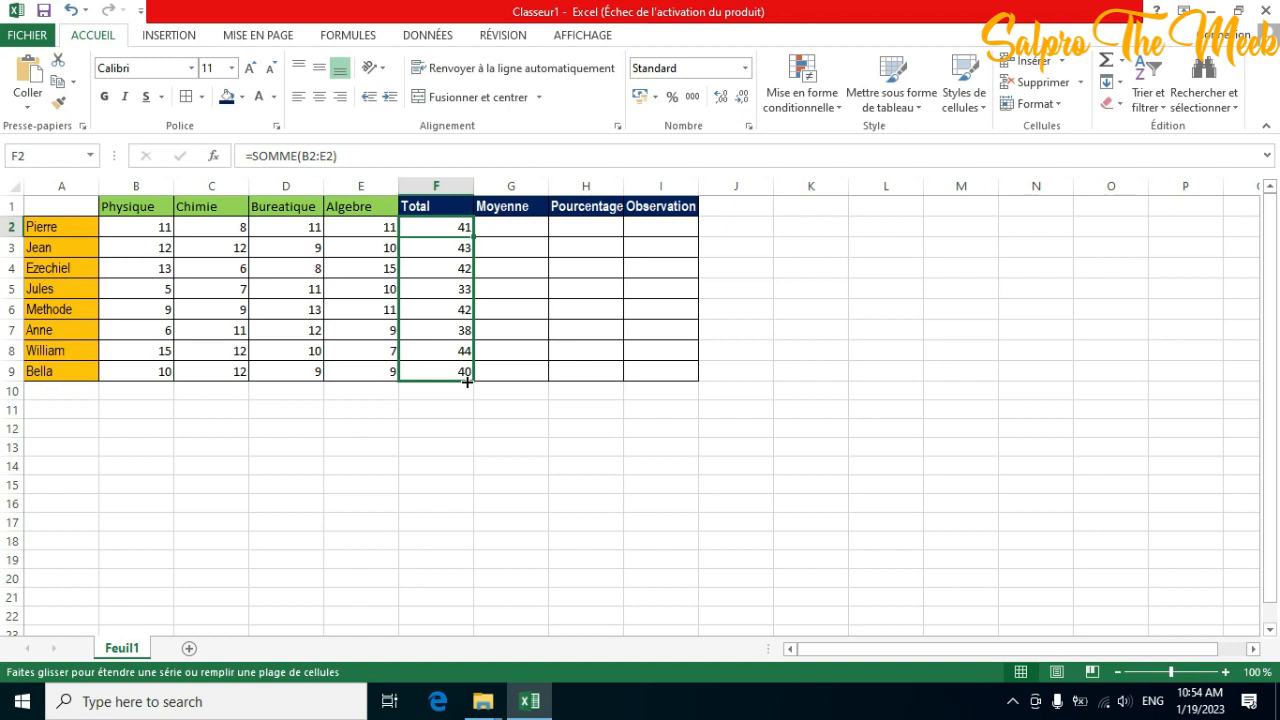
pyautogui.moveTo(467, 382); pyautogui.dragTo(468, 385)
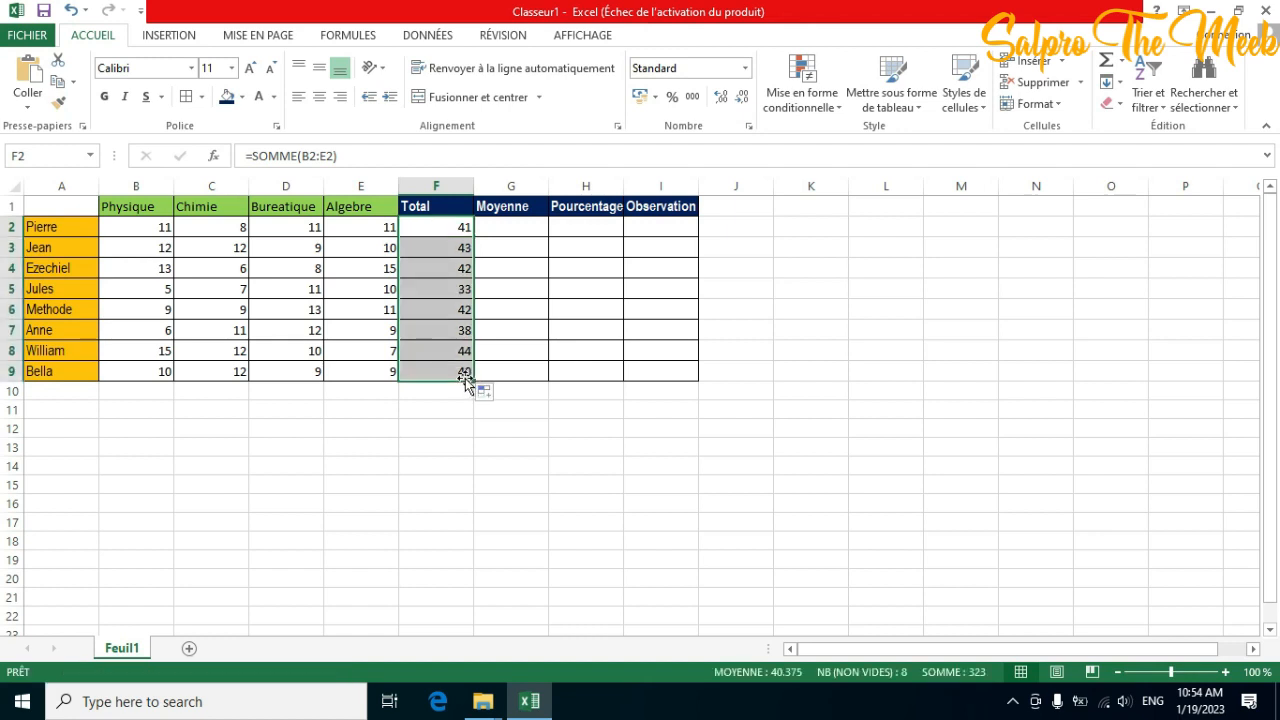
pyautogui.click(464, 376)
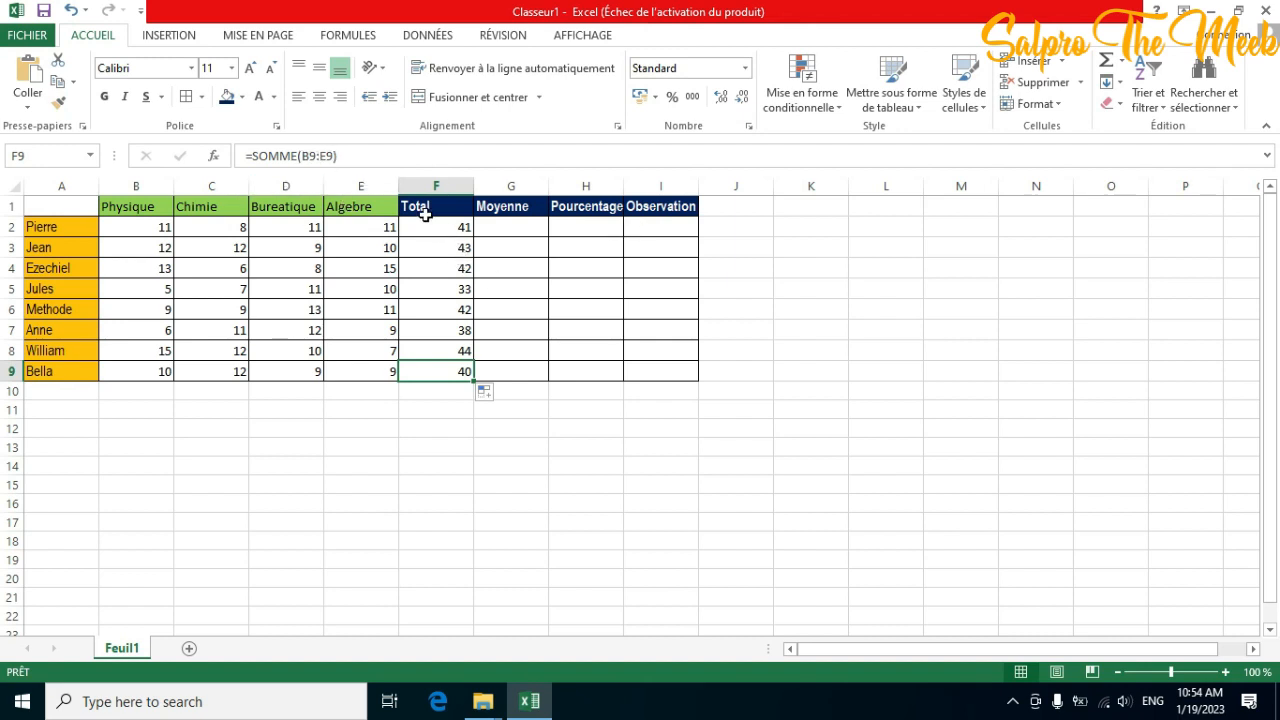
# Give the Total values in F2:F9 the standard blue fill colour and deselect the range
pyautogui.moveTo(409, 221); pyautogui.dragTo(456, 379)
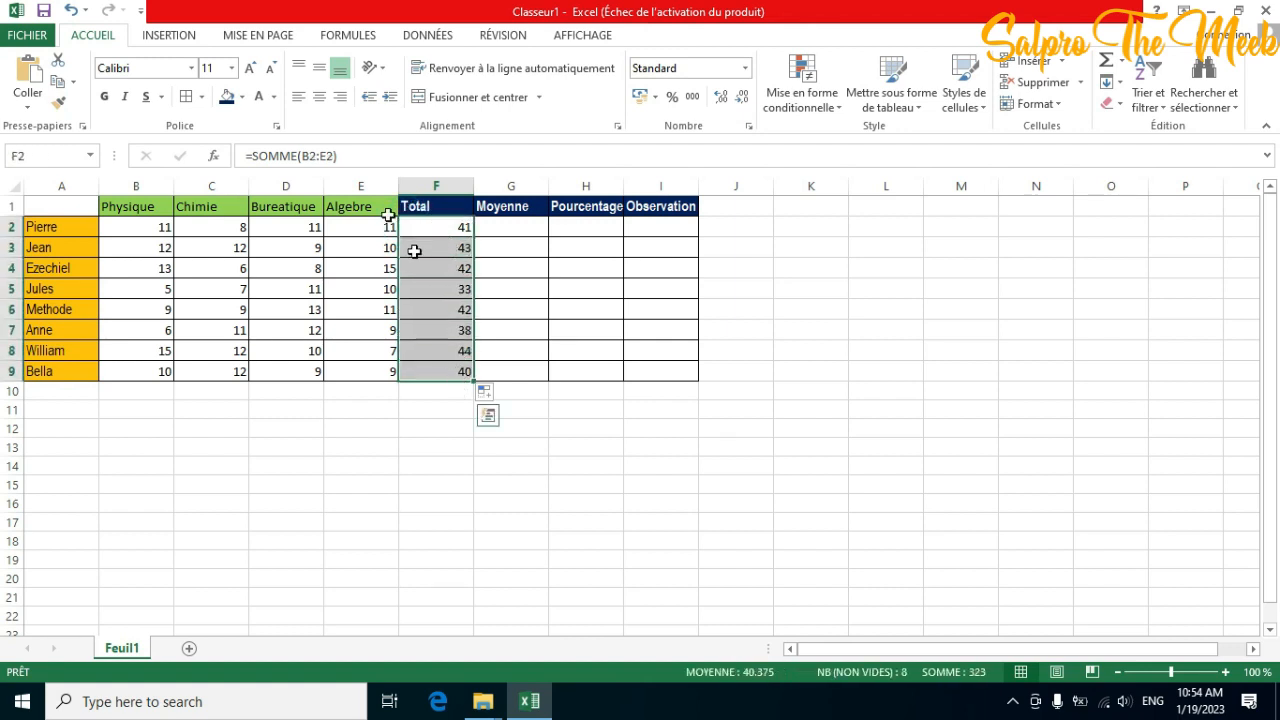
pyautogui.click(274, 98)
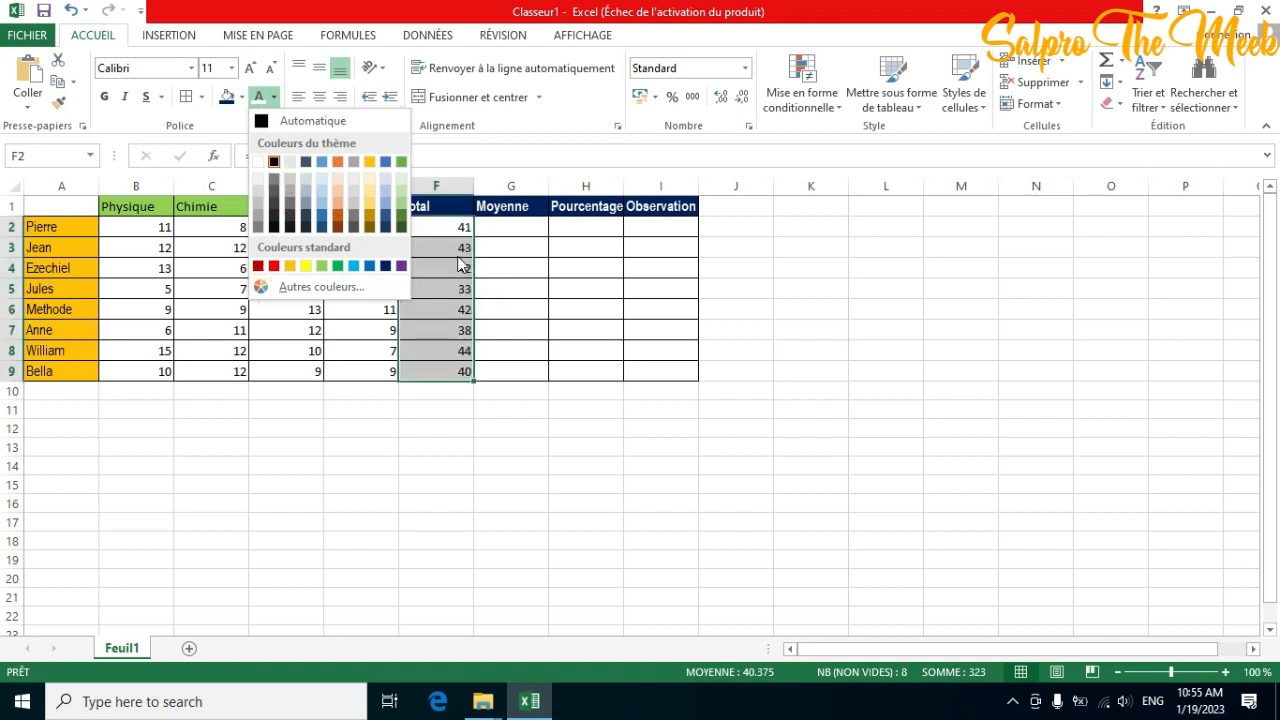
pyautogui.click(241, 97)
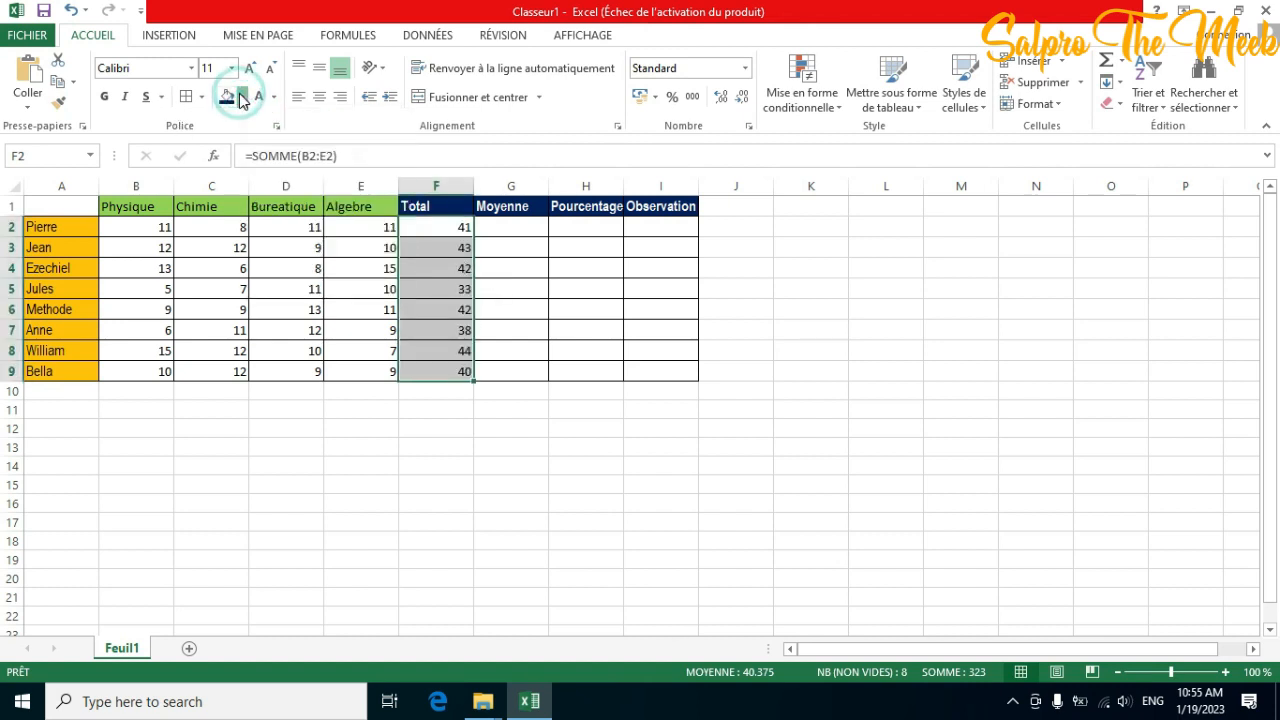
pyautogui.click(241, 97)
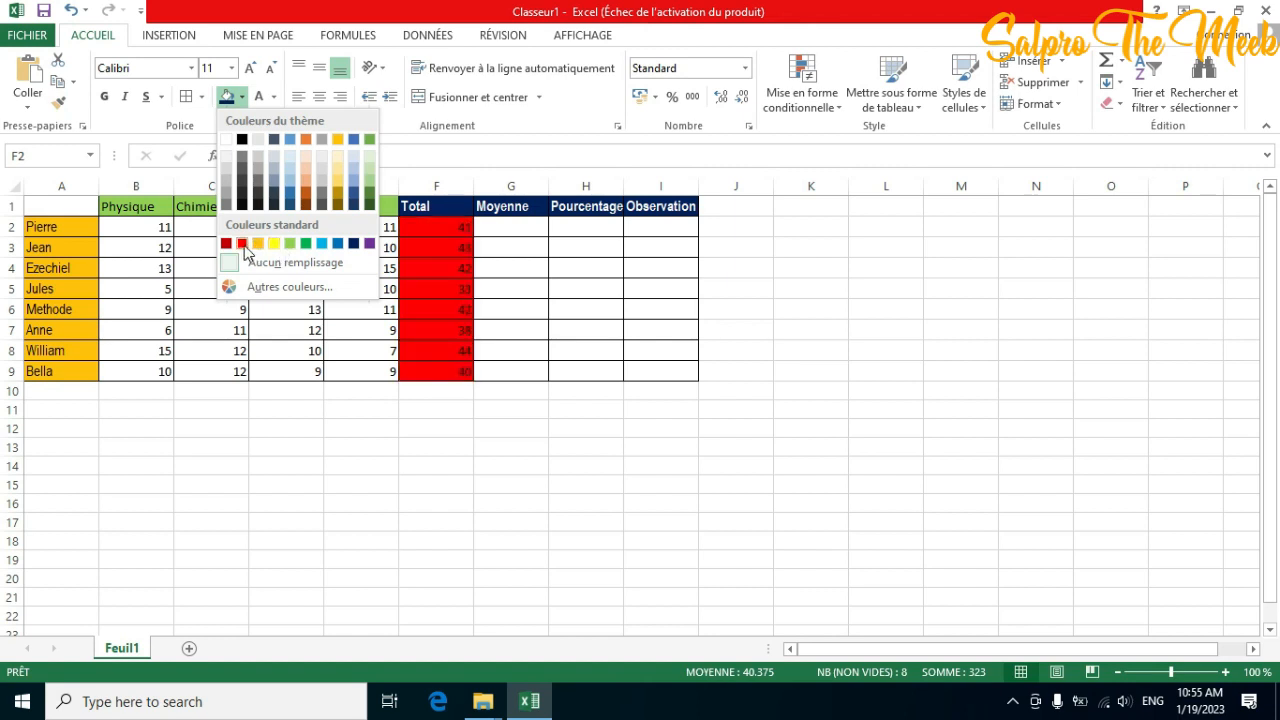
pyautogui.click(337, 244)
pyautogui.click(797, 400)
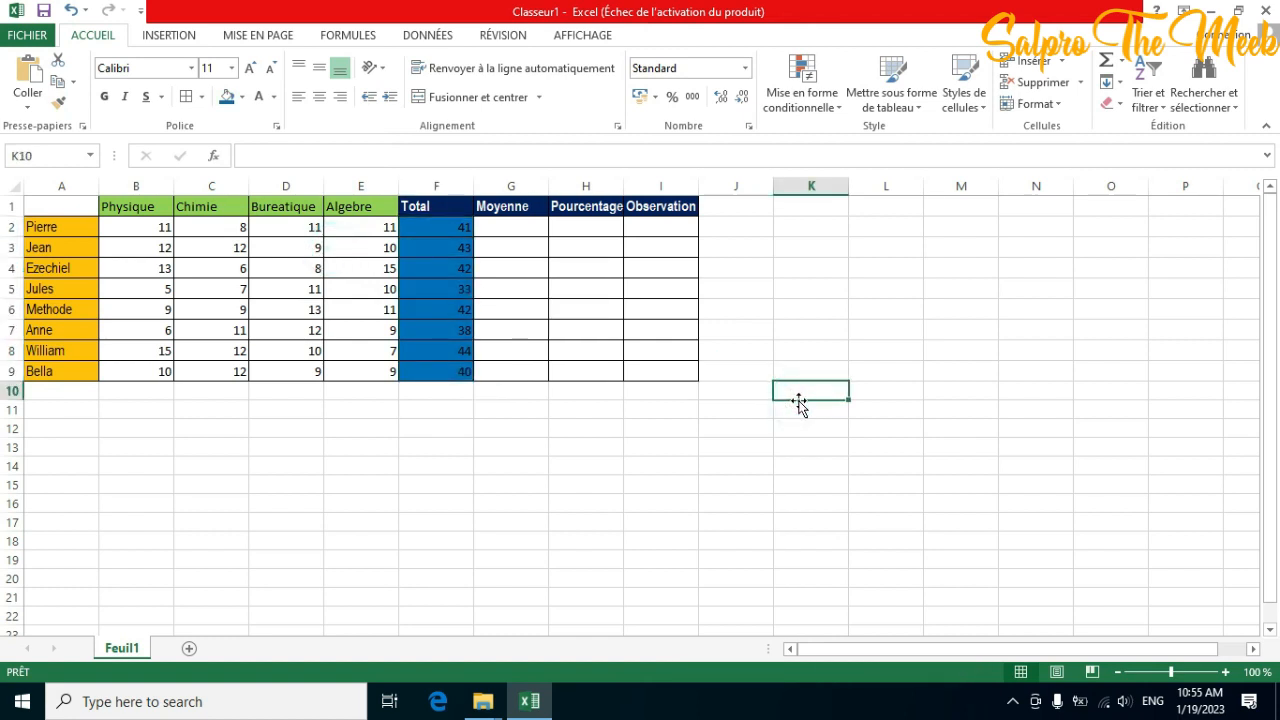
# Begin a formula in cell G2 under Moyenne and insert the MOYENNE function
pyautogui.click(502, 231)
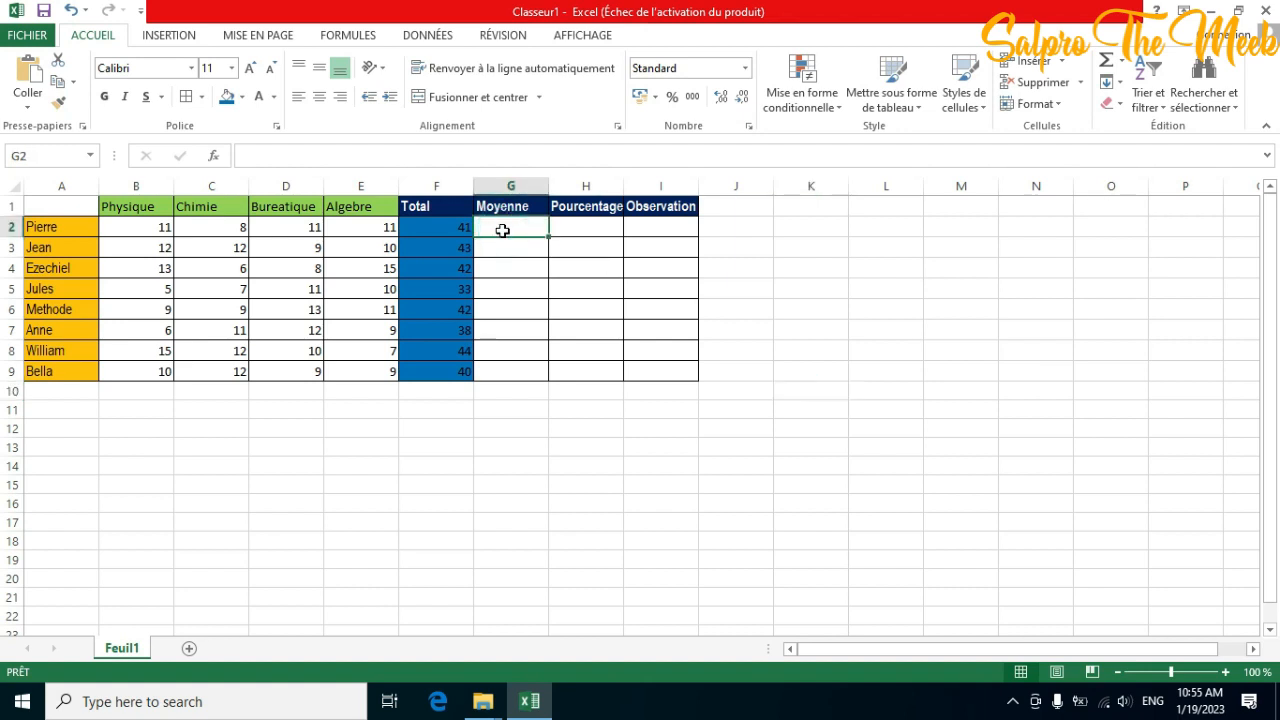
pyautogui.write('=')
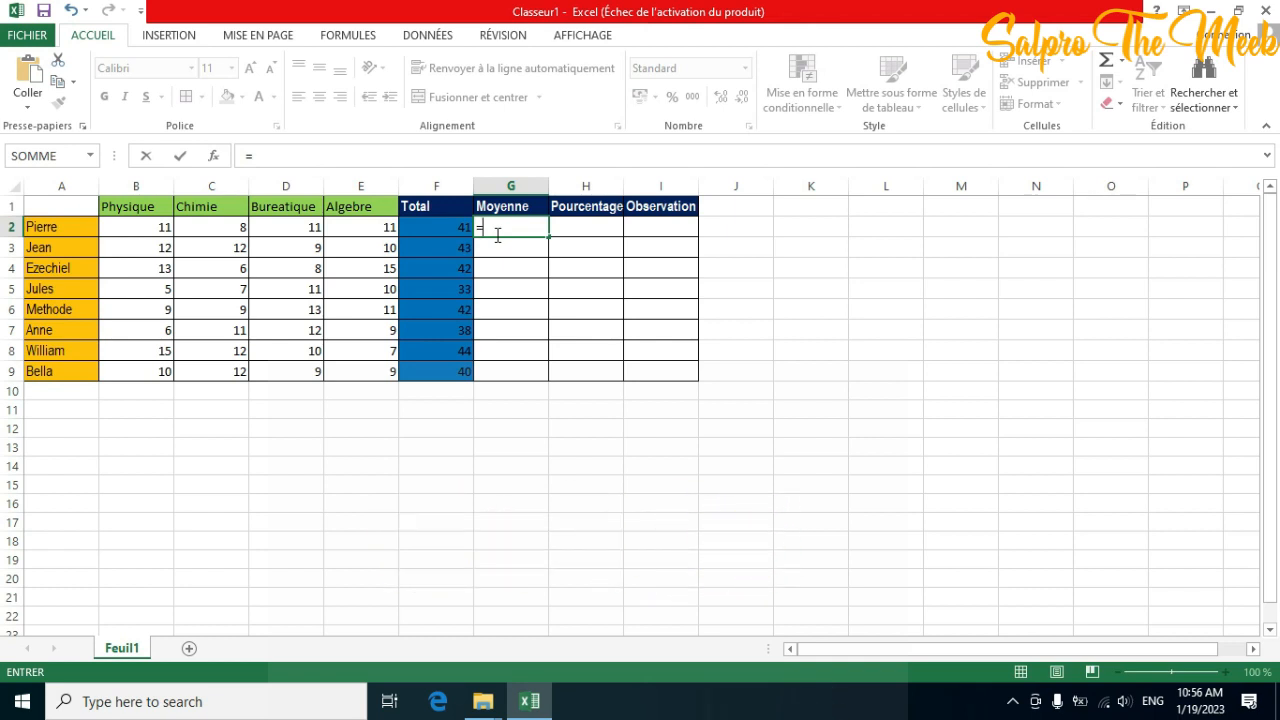
pyautogui.click(91, 156)
pyautogui.click(50, 201)
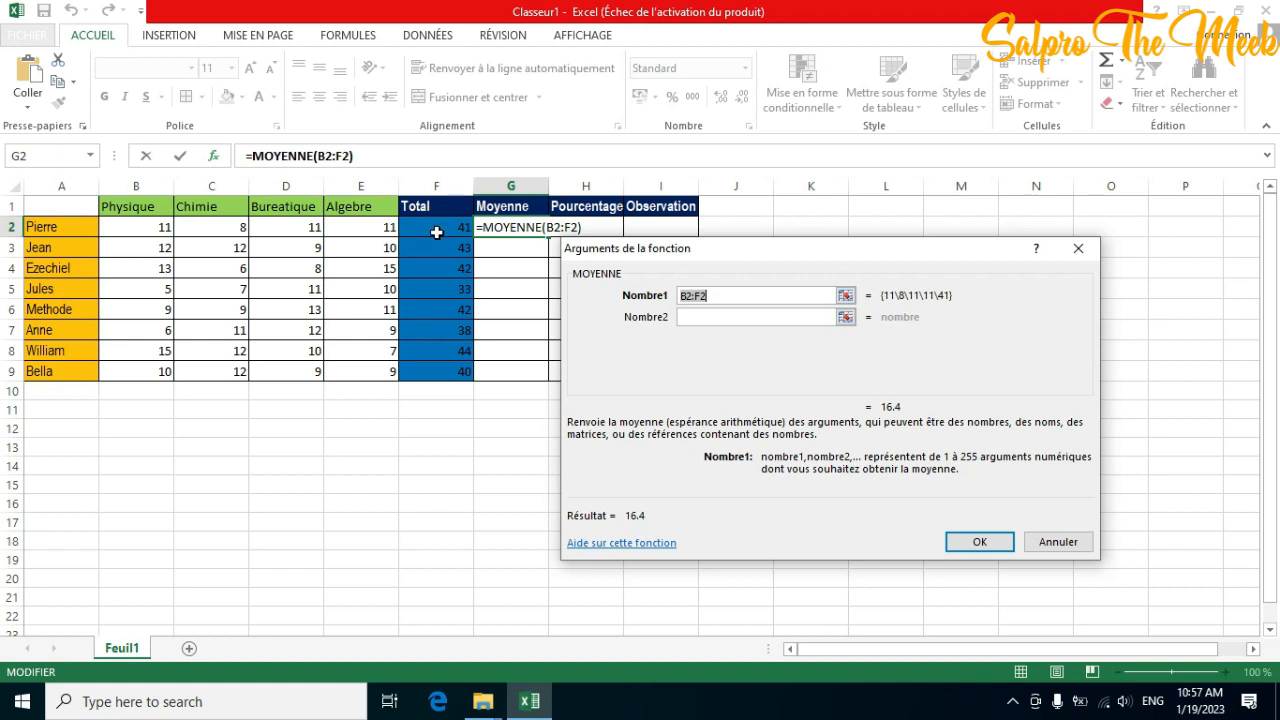
# Set the first MOYENNE argument to B2:E2, confirm it, and fill the formula from G2 down to G9
pyautogui.press('BackSpace')
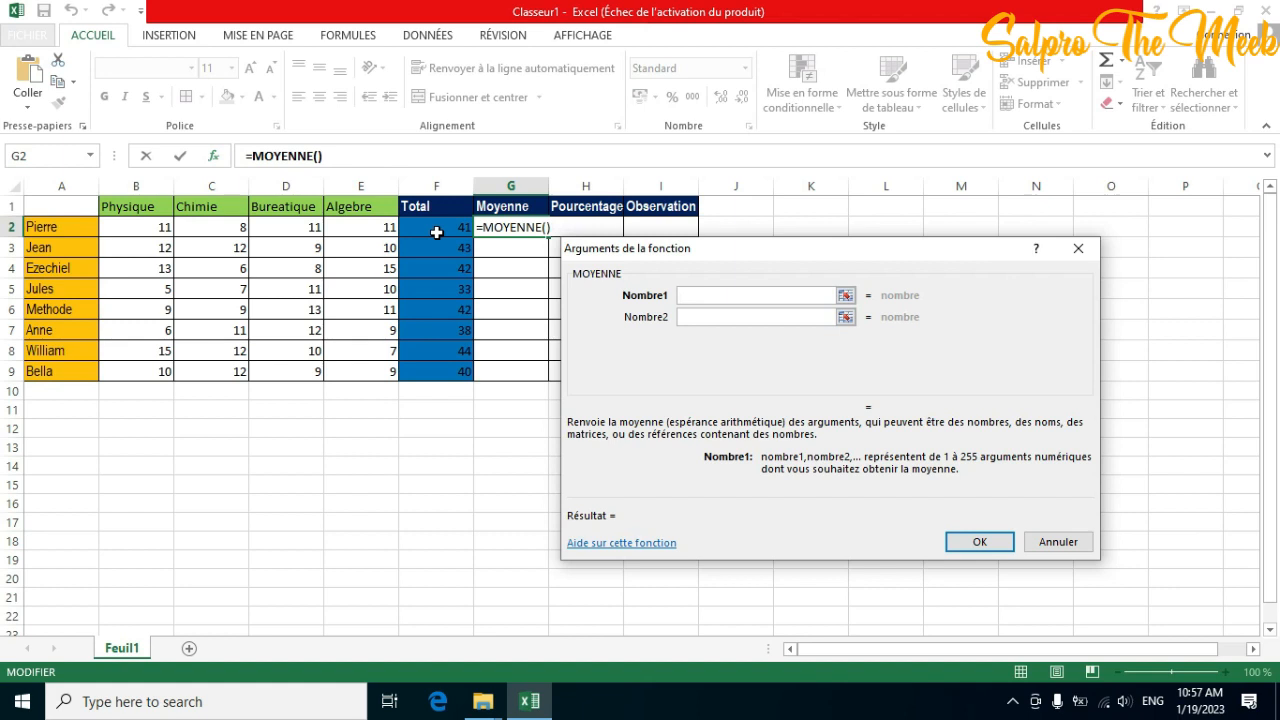
pyautogui.click(130, 234)
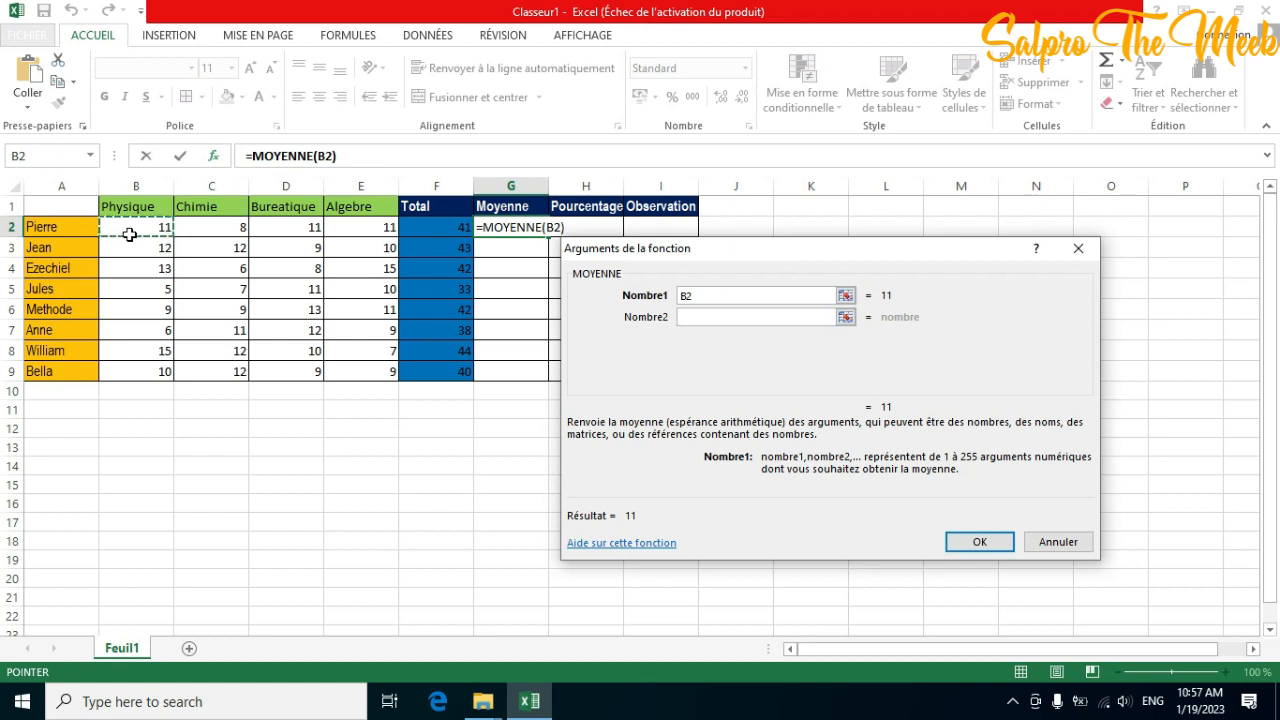
pyautogui.press('F8')
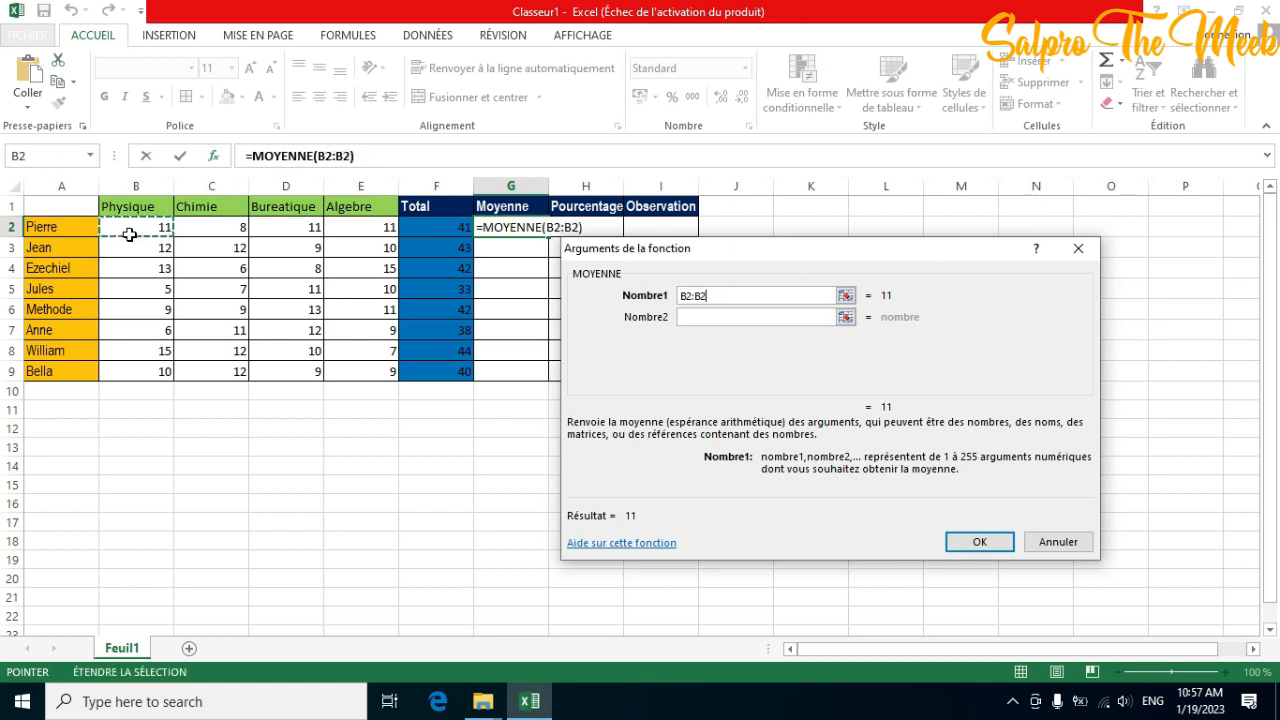
pyautogui.press('BackSpace')
pyautogui.press('BackSpace')
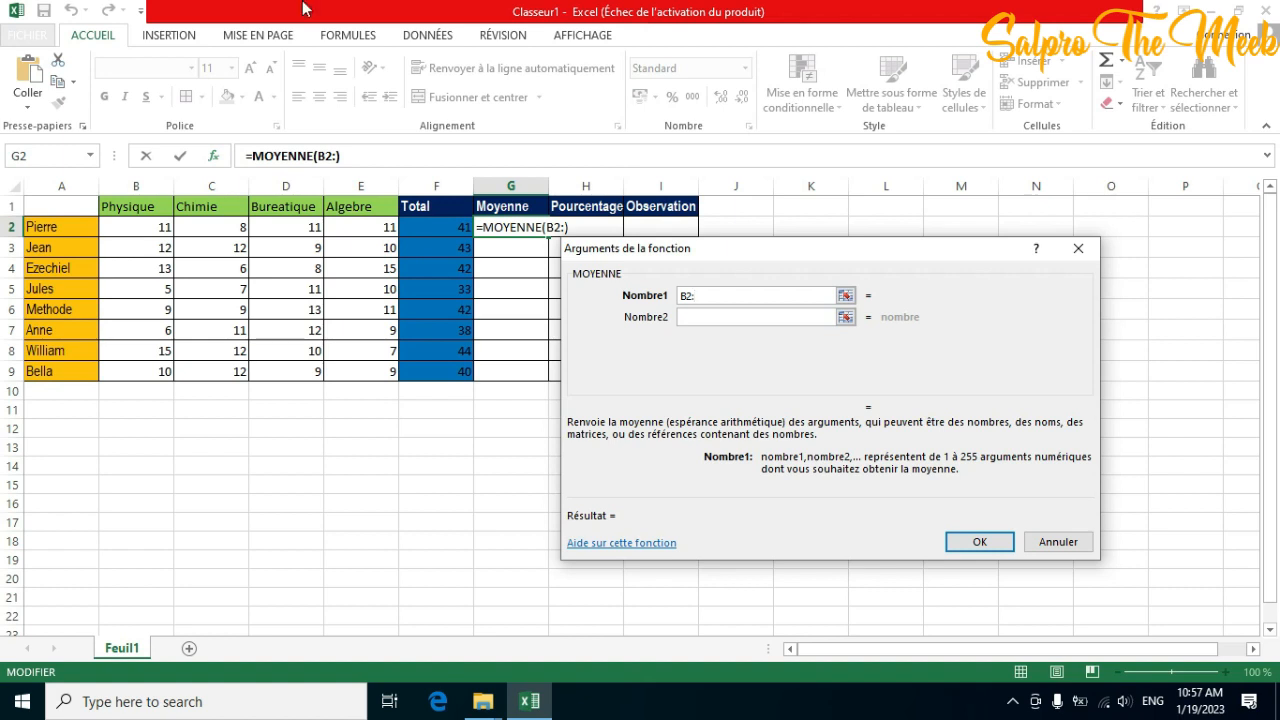
pyautogui.click(365, 227)
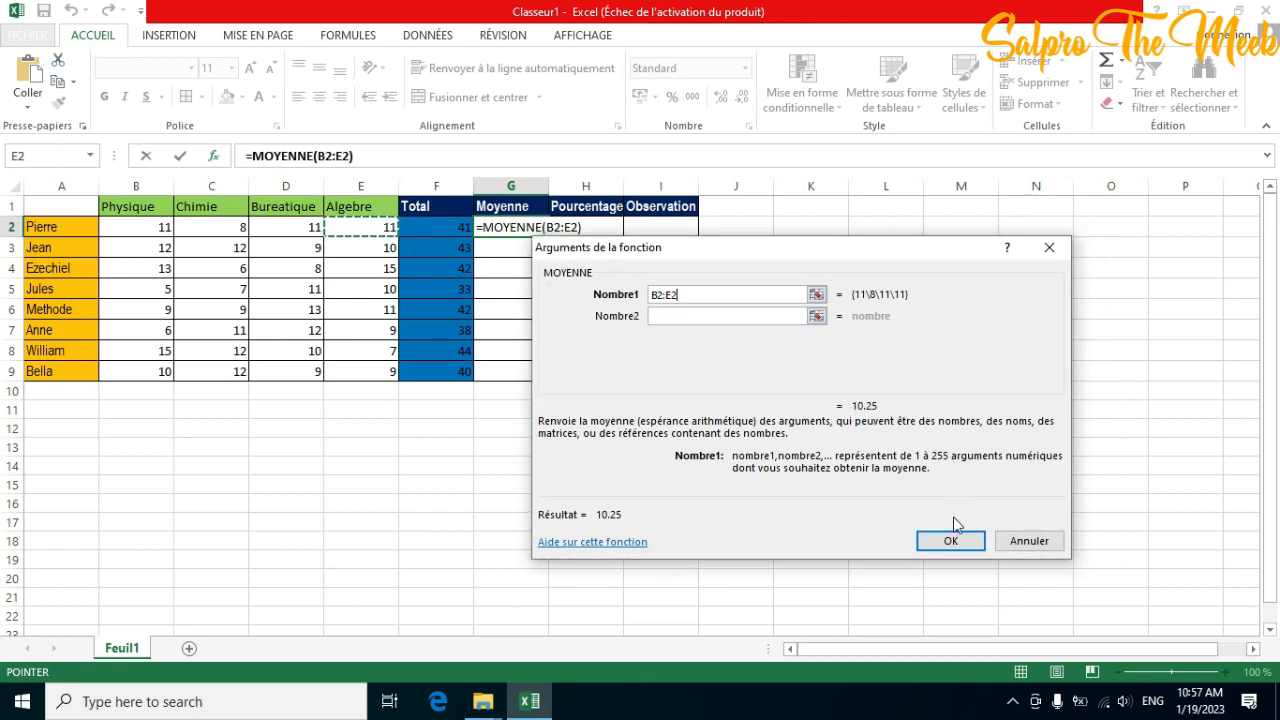
pyautogui.click(943, 545)
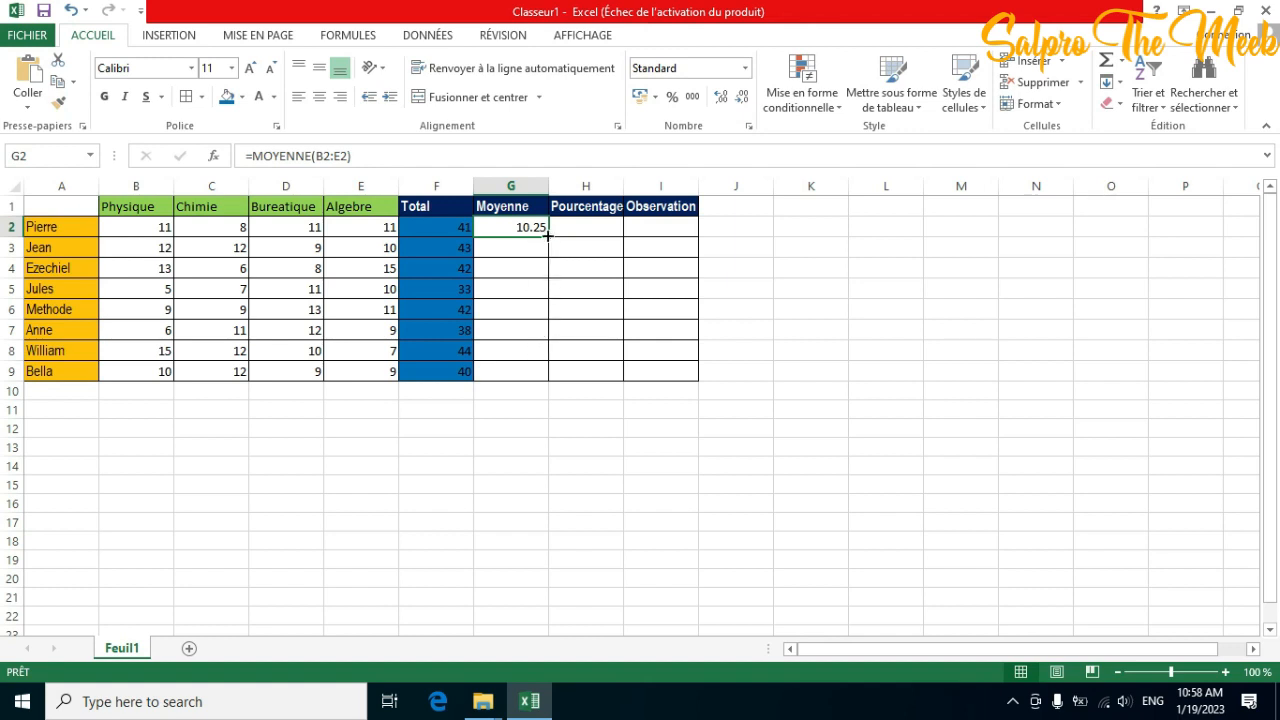
pyautogui.moveTo(548, 235); pyautogui.dragTo(539, 380)
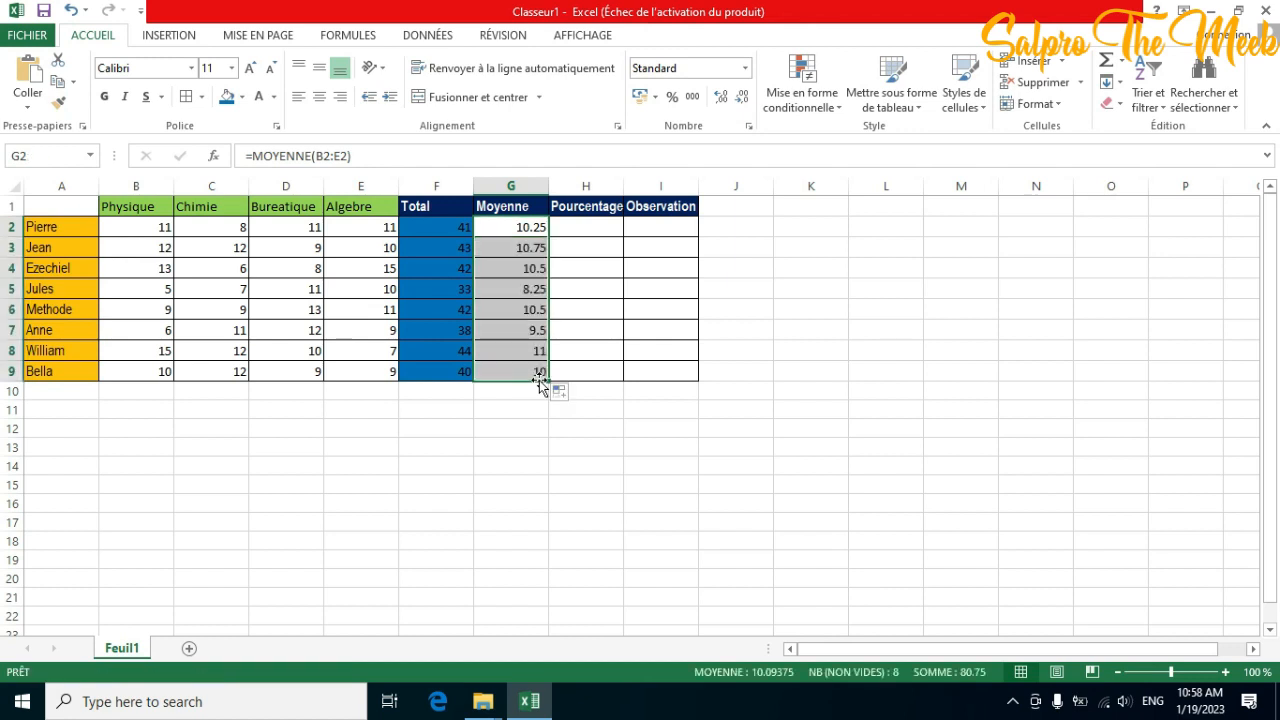
# Change the first student's Chimie grade in C2 to 2 and reselect the cell
pyautogui.click(447, 232)
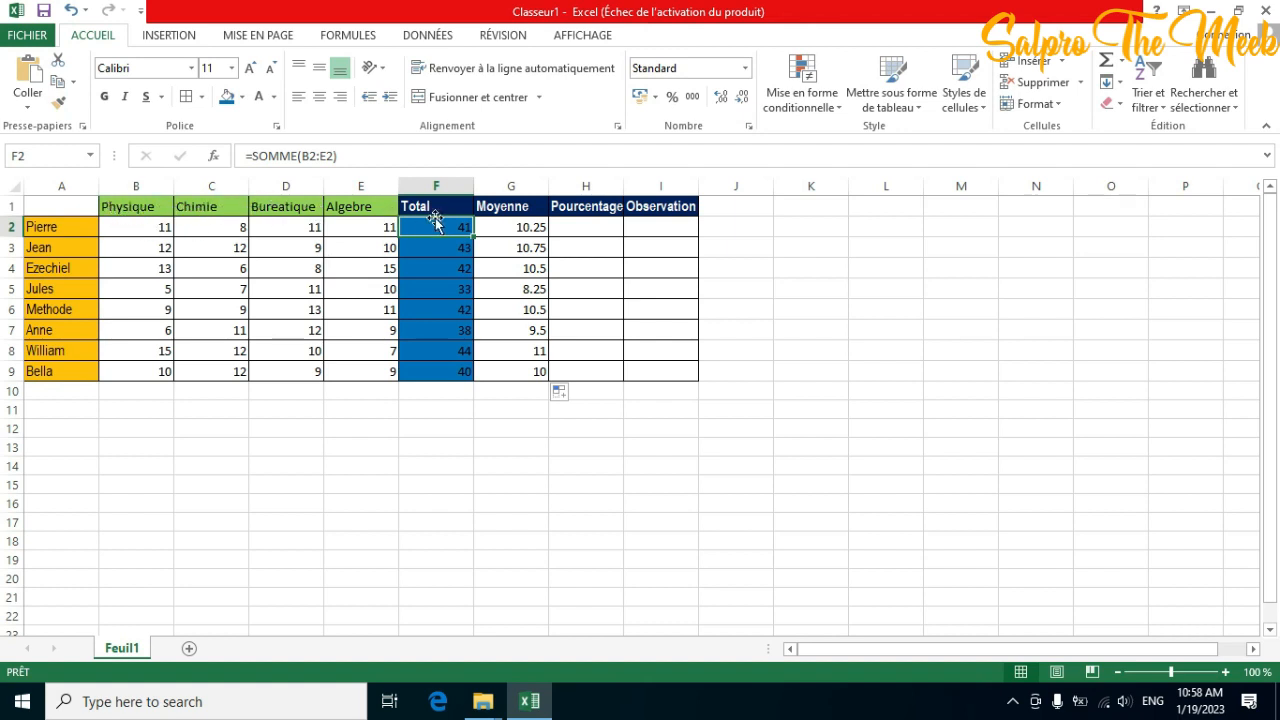
pyautogui.click(237, 225)
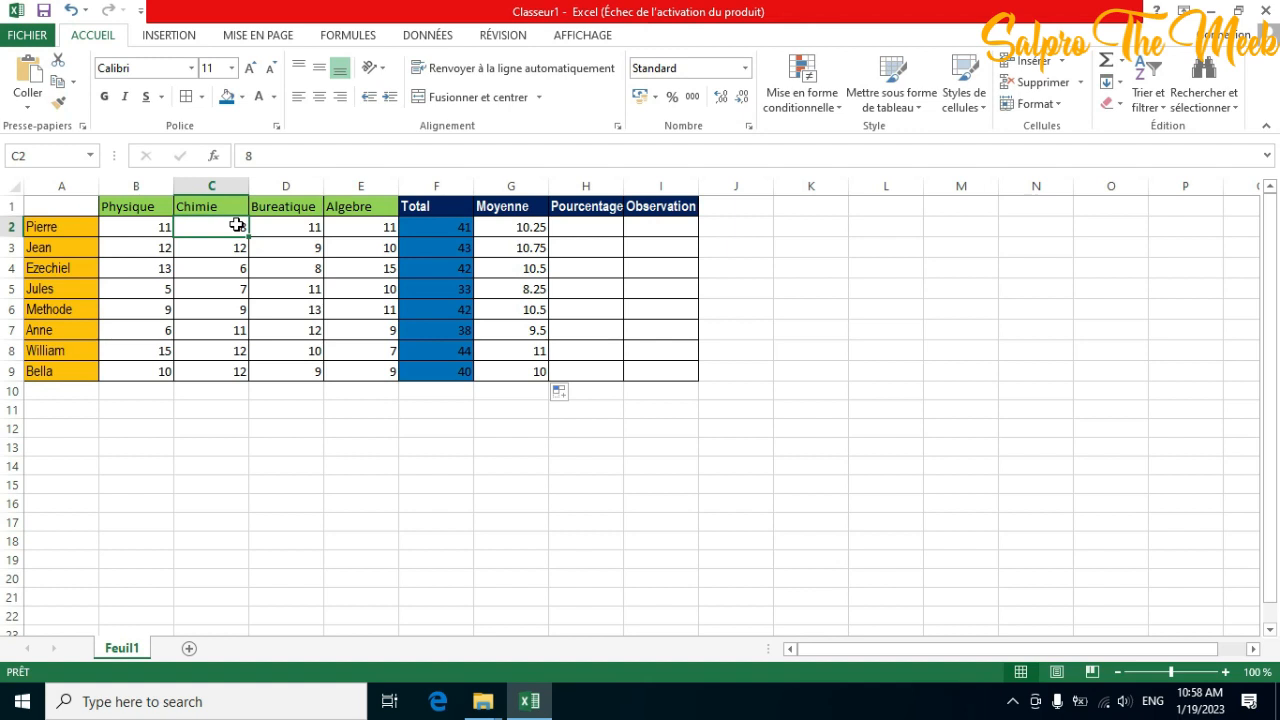
pyautogui.write('2')
pyautogui.press('Return')
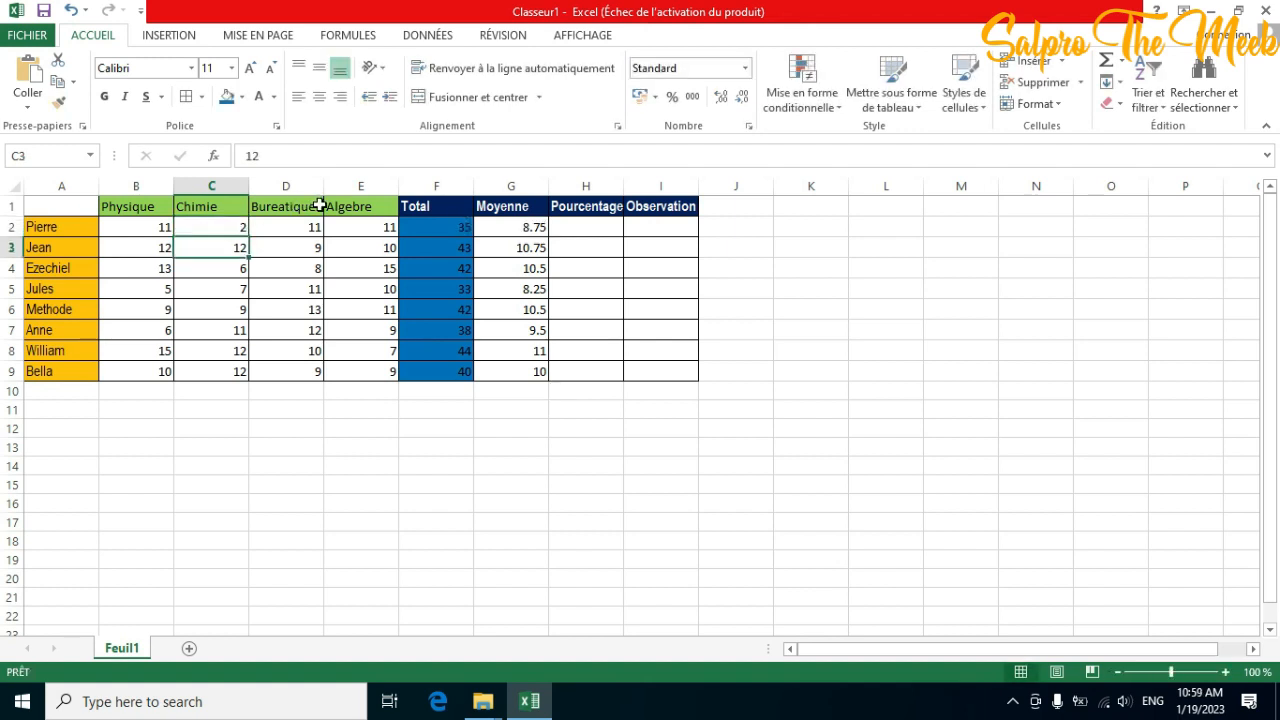
pyautogui.moveTo(1171, 676); pyautogui.dragTo(1185, 668)
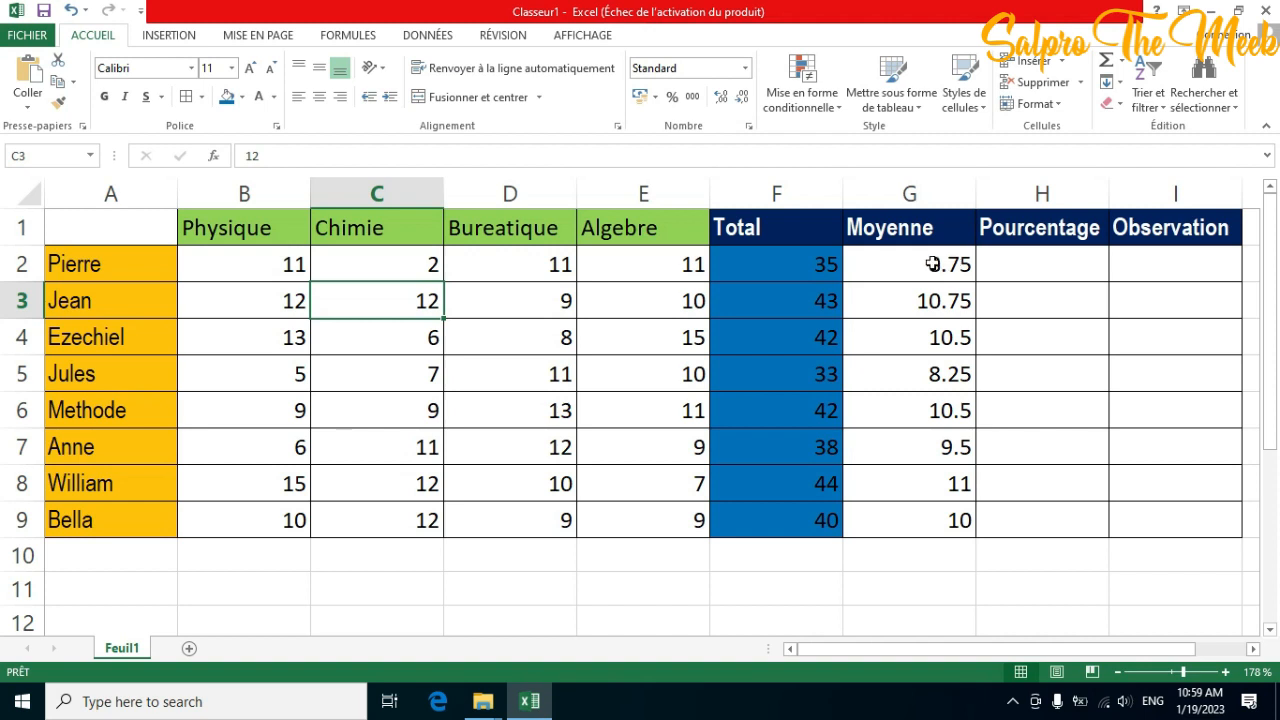
pyautogui.click(421, 264)
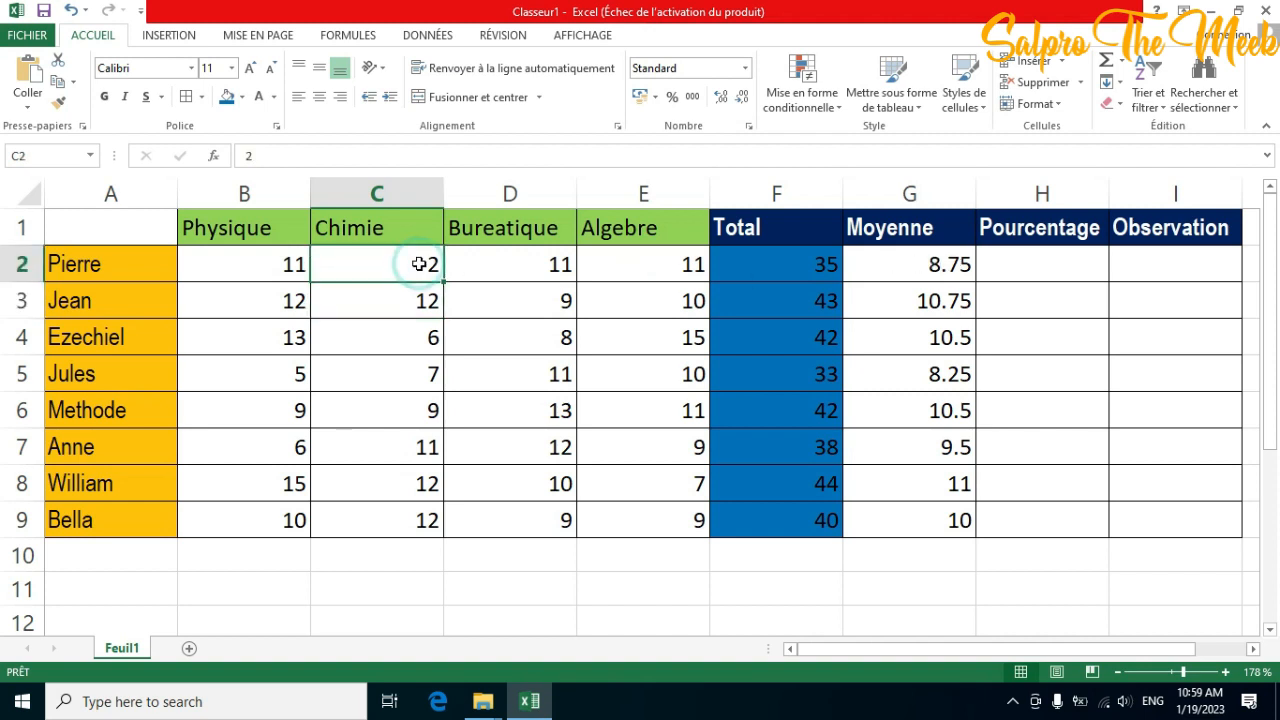
# Change the first student's Chimie grade in C2 to 6 and the last student's Algebre grade in E9 to 5
pyautogui.write('6')
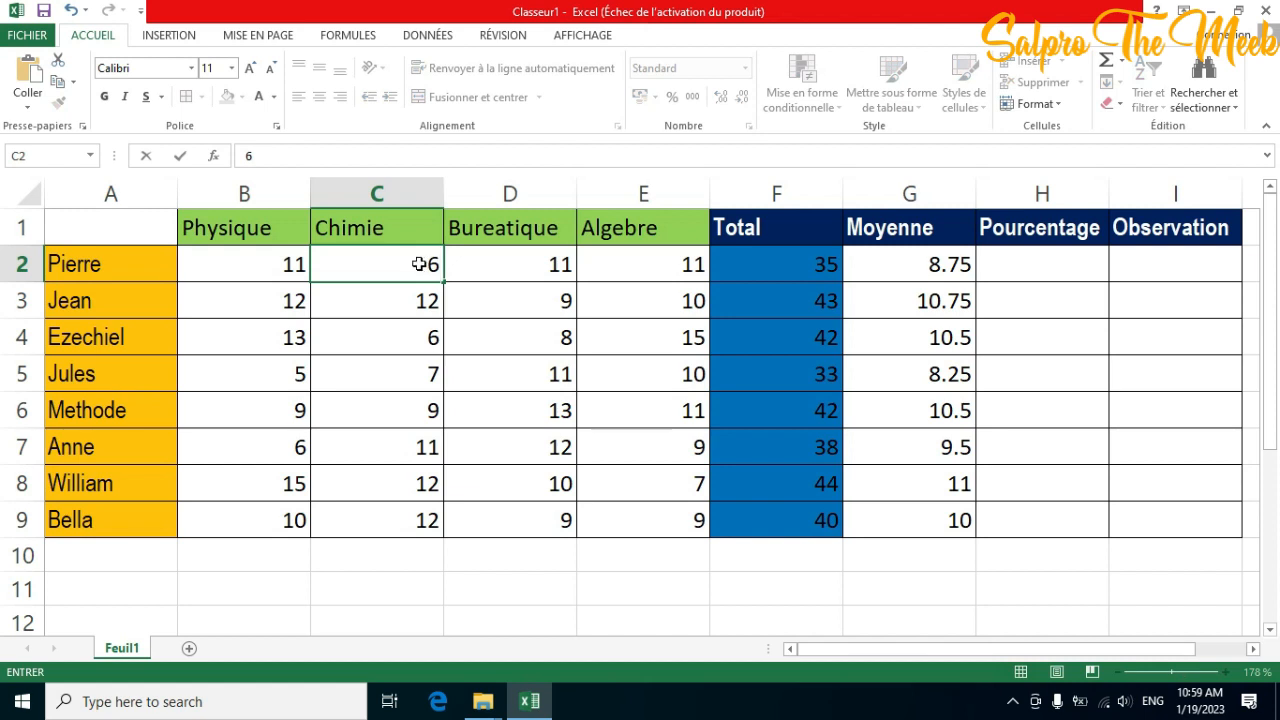
pyautogui.press('Return')
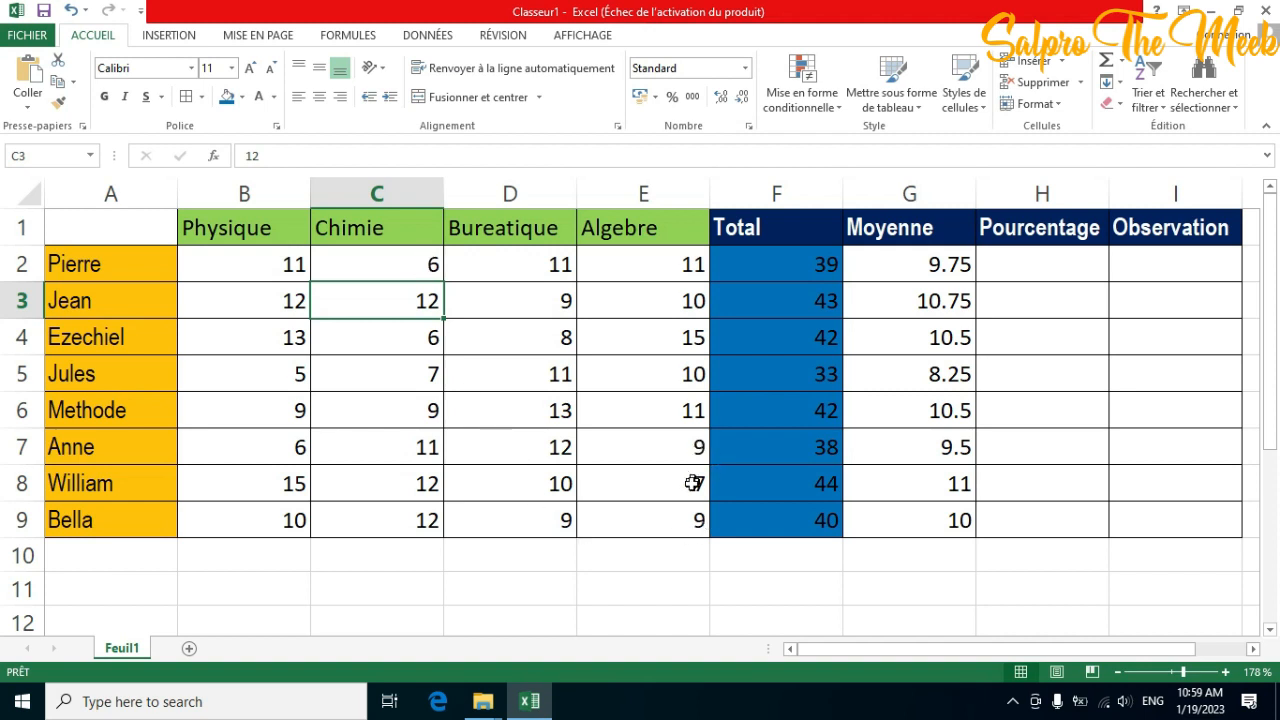
pyautogui.click(688, 522)
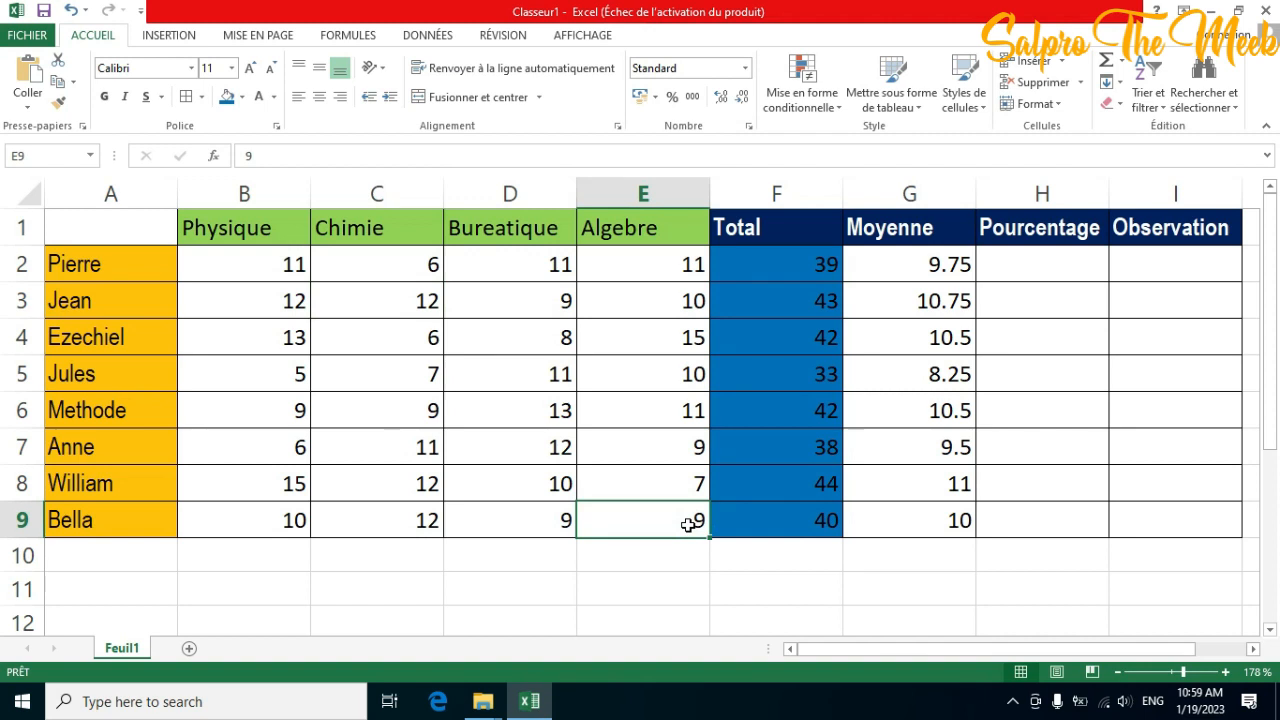
pyautogui.write('5')
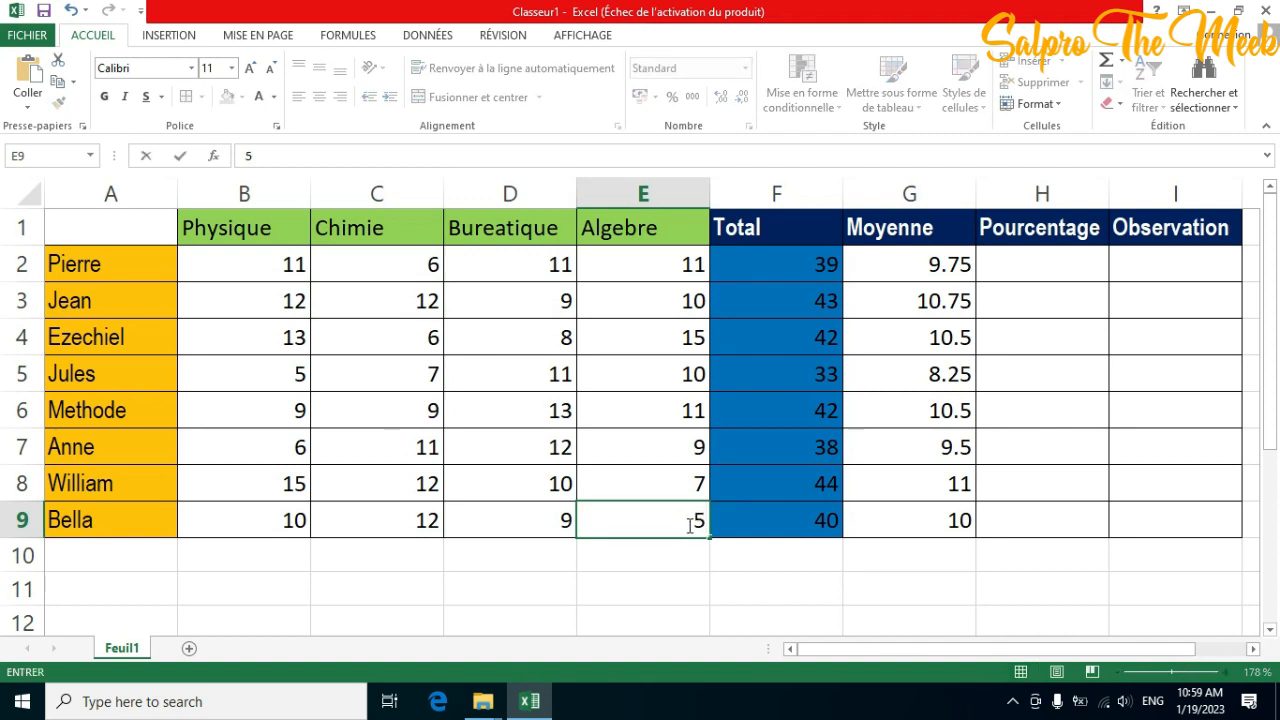
pyautogui.press('Return')
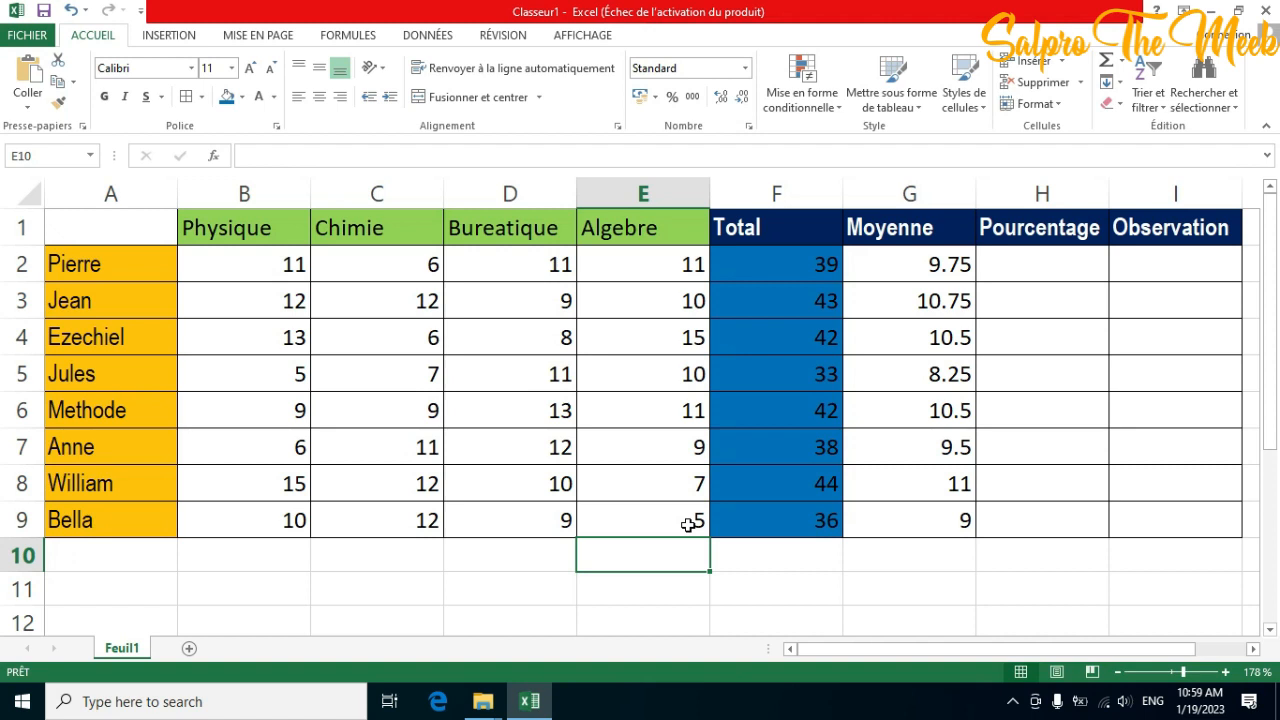
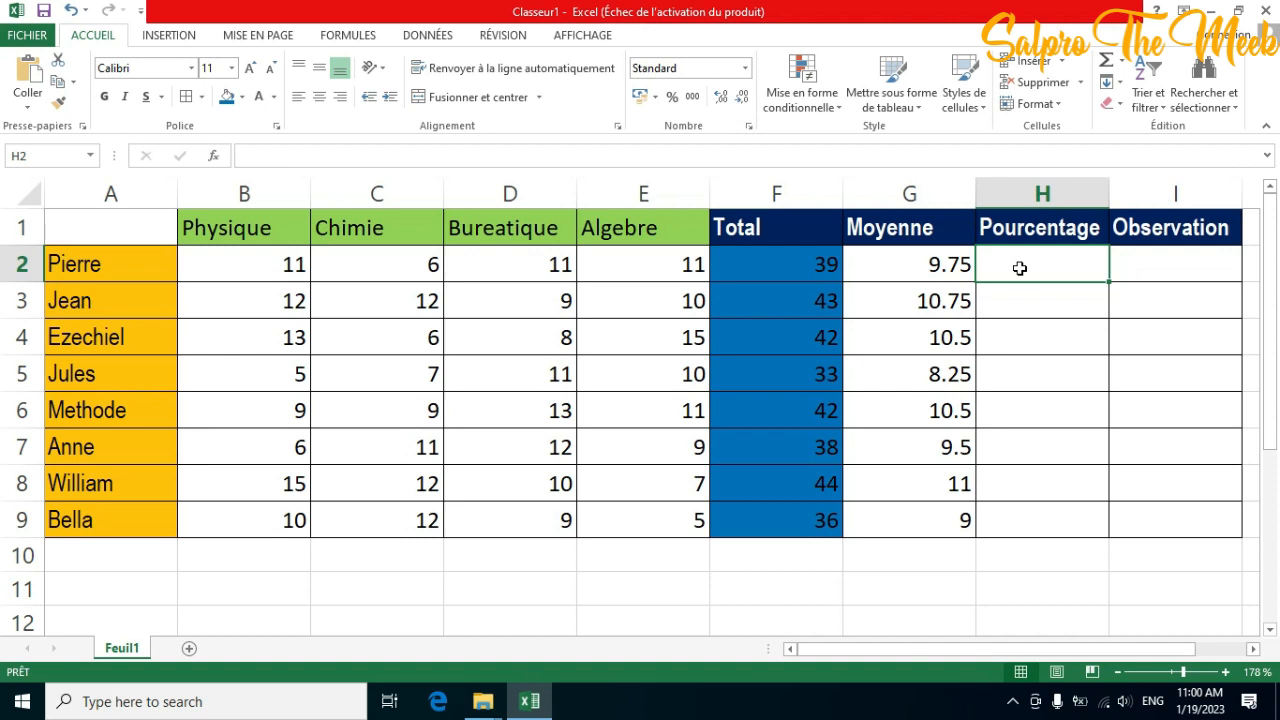
# Begin the Pourcentage formula in H2 by adding the four subject grades as =(B2+C2+D2+E2)
pyautogui.write('=')
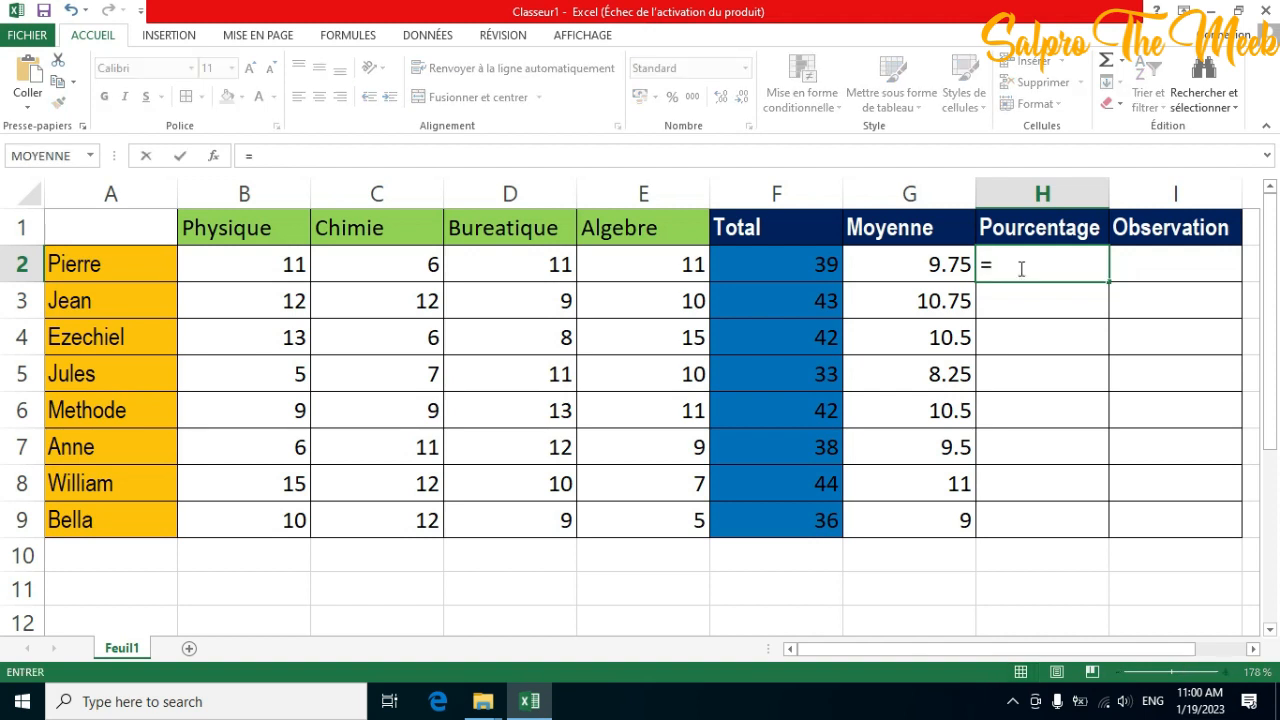
pyautogui.write('(')
pyautogui.click(272, 264)
pyautogui.write('+')
pyautogui.click(427, 266)
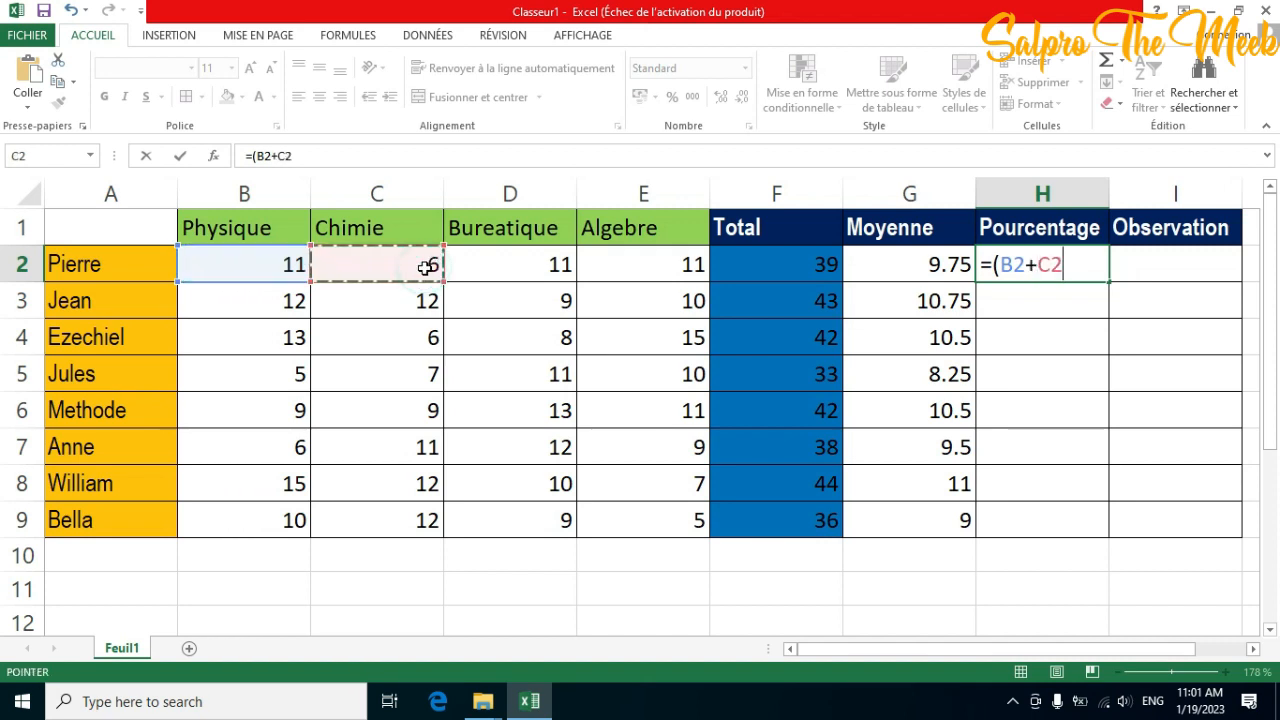
pyautogui.write('+')
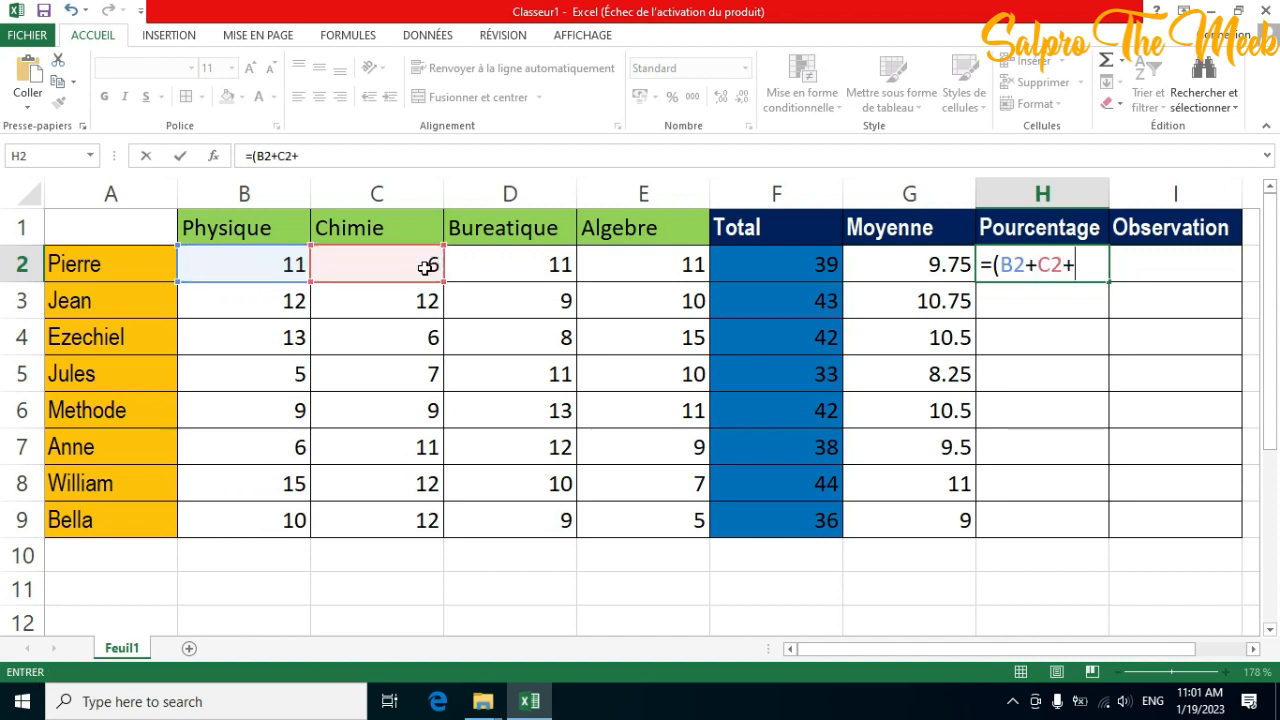
pyautogui.click(488, 268)
pyautogui.write('+')
pyautogui.click(614, 262)
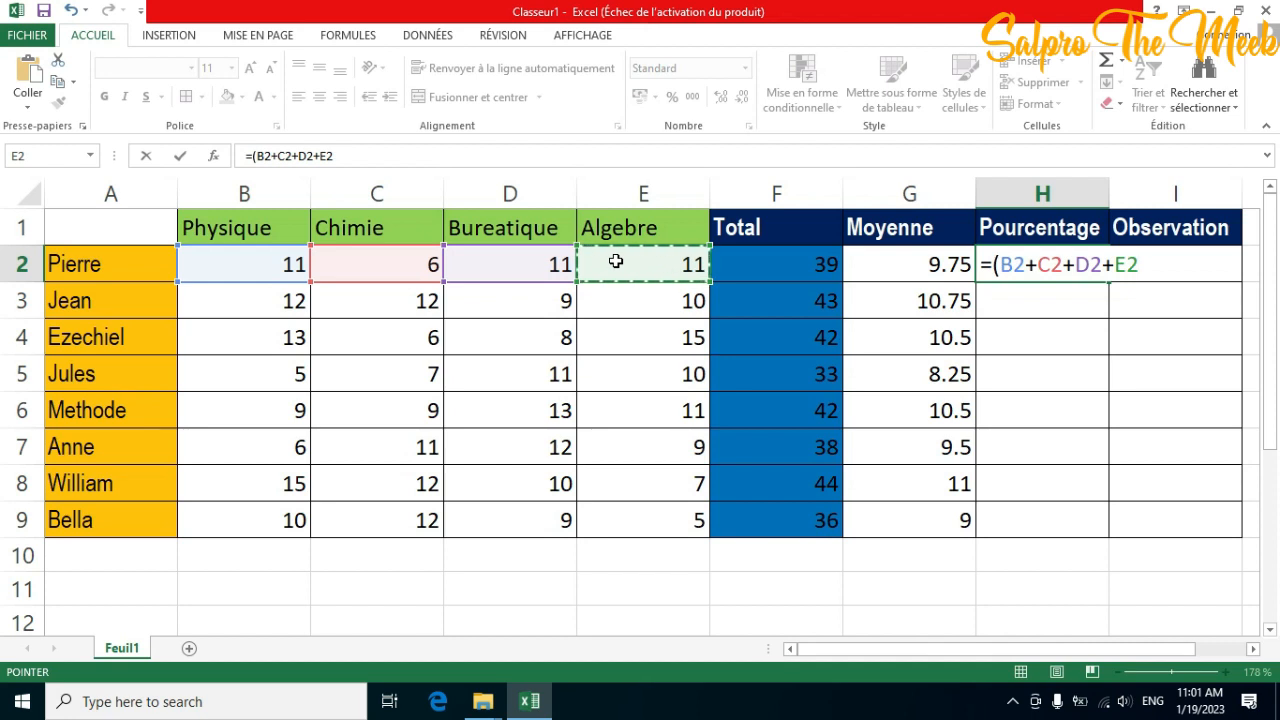
pyautogui.write(')')
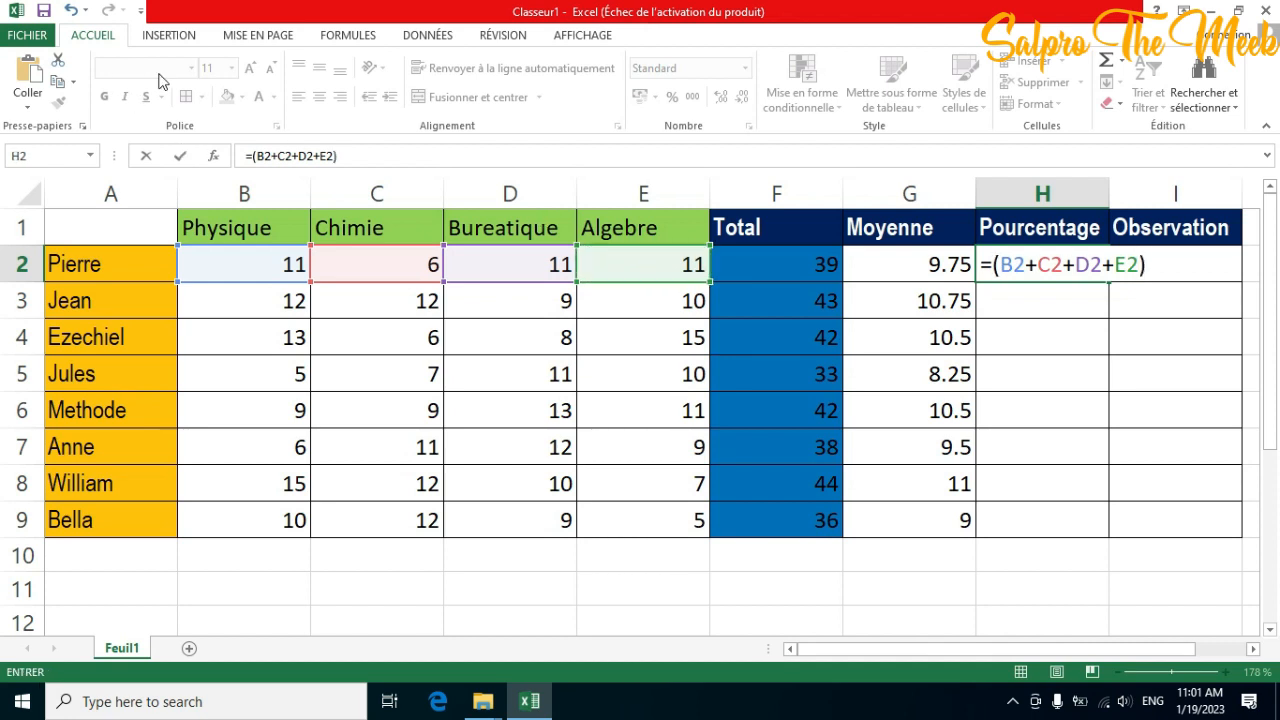
# Complete the H2 formula with *100/80 and fill it down to H9
pyautogui.click(343, 155)
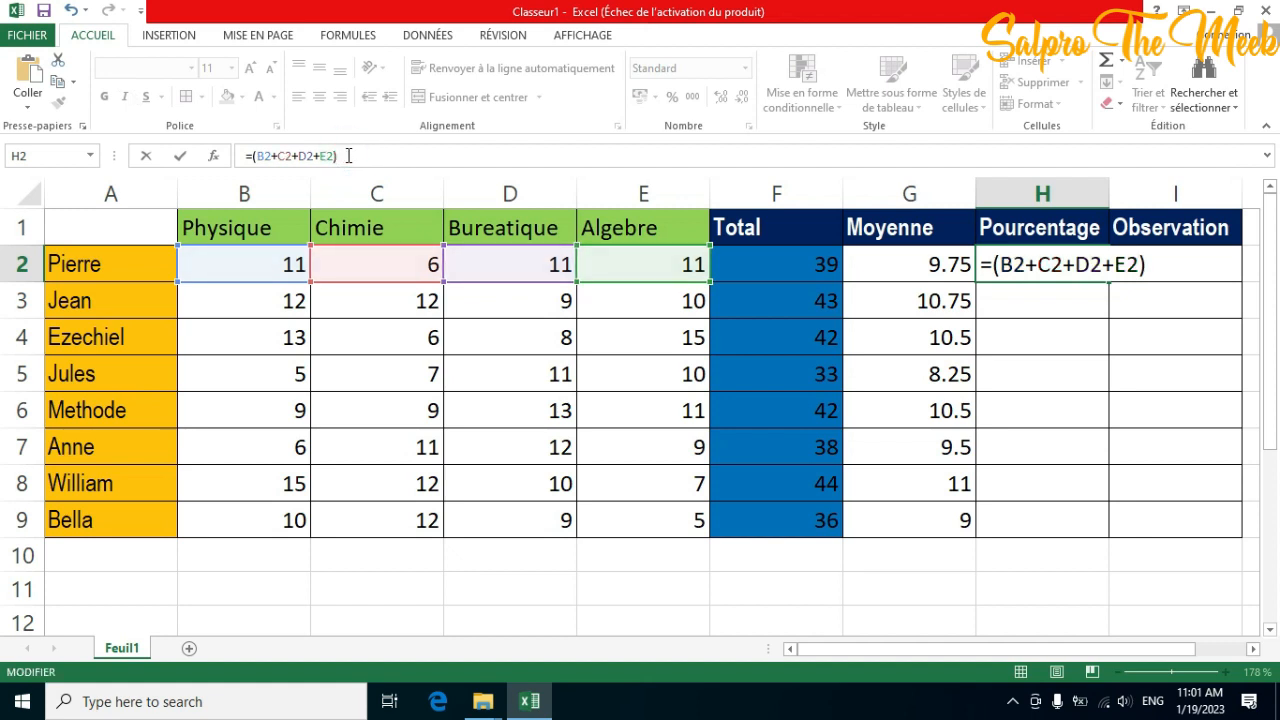
pyautogui.write('*100/8')
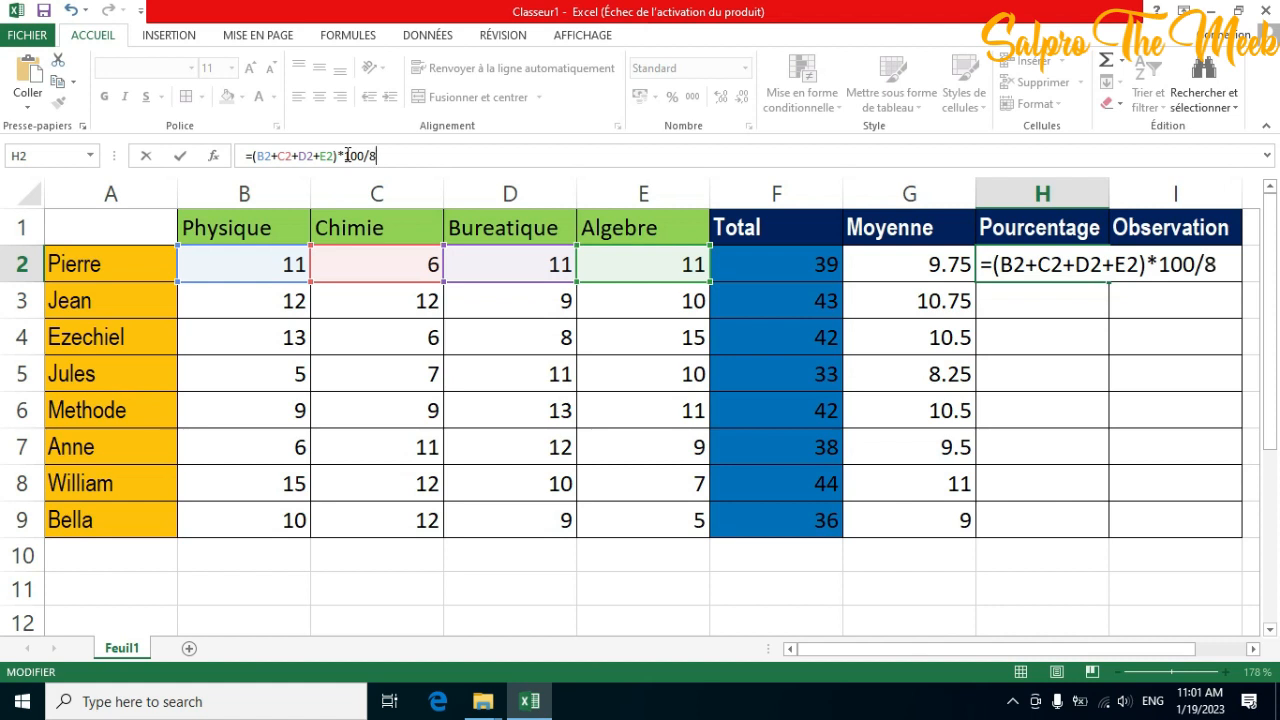
pyautogui.write('0')
pyautogui.press('Return')
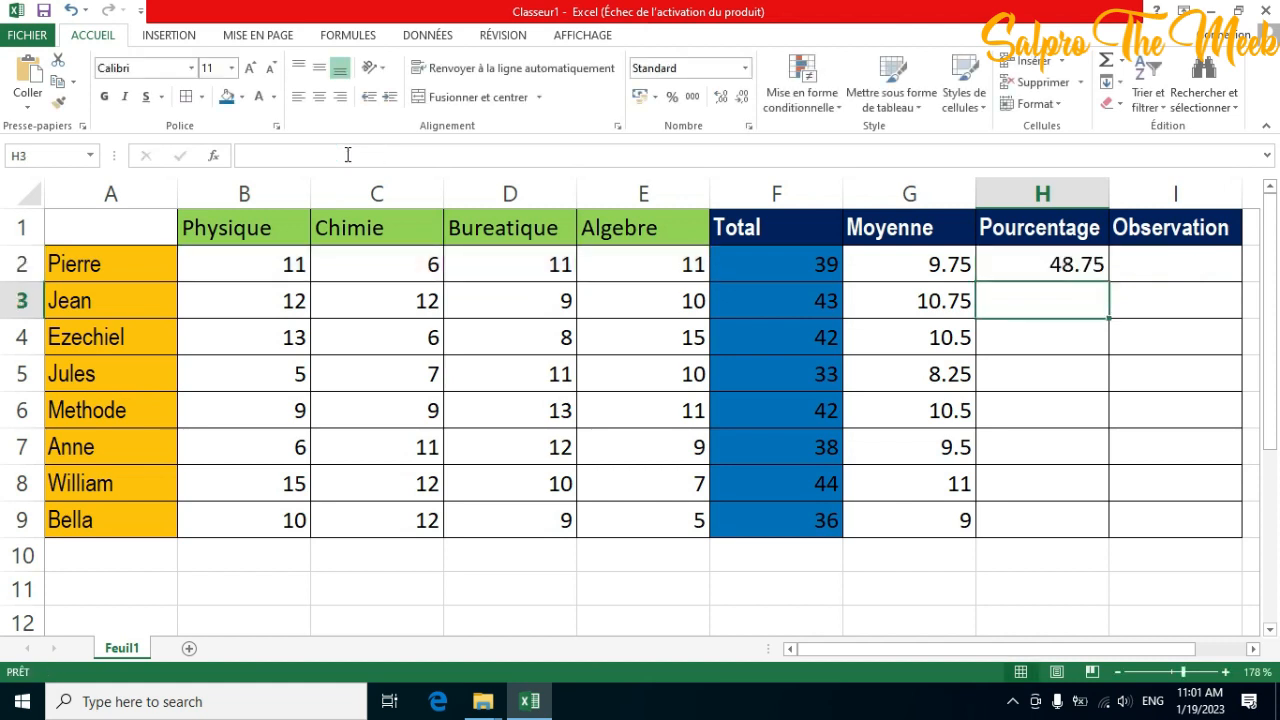
pyautogui.click(1069, 264)
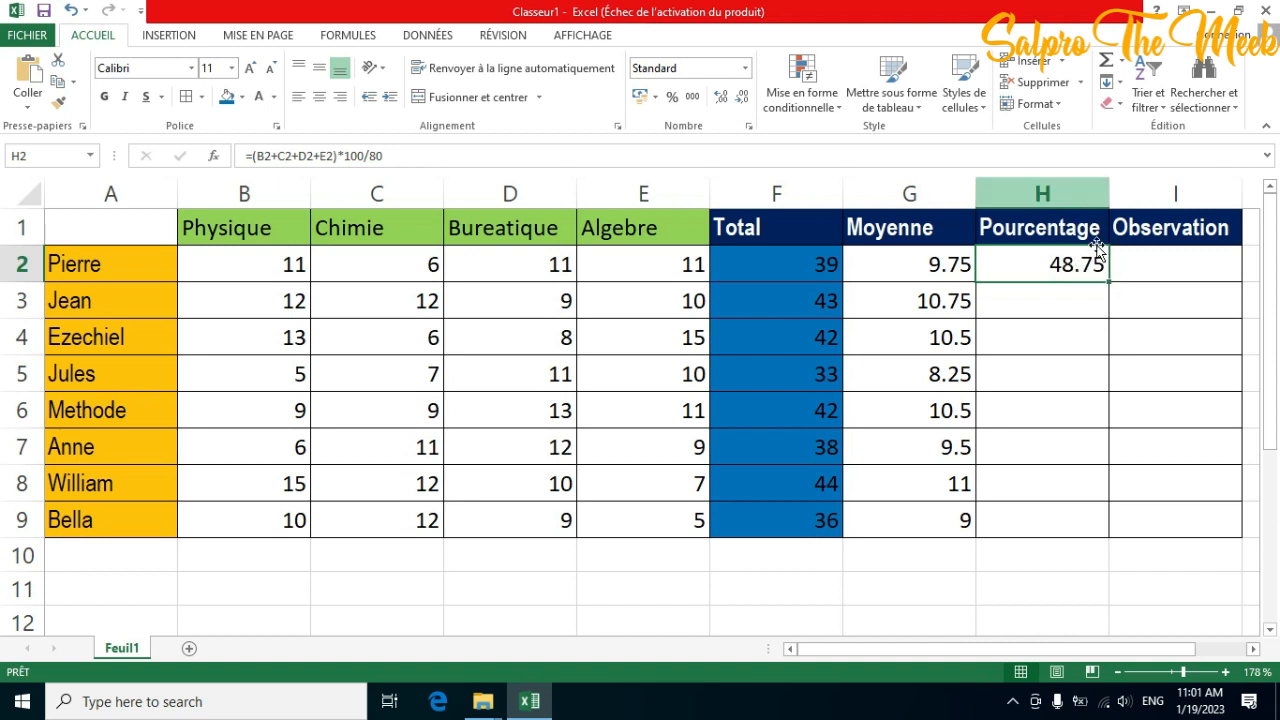
pyautogui.moveTo(1108, 282); pyautogui.dragTo(1112, 540)
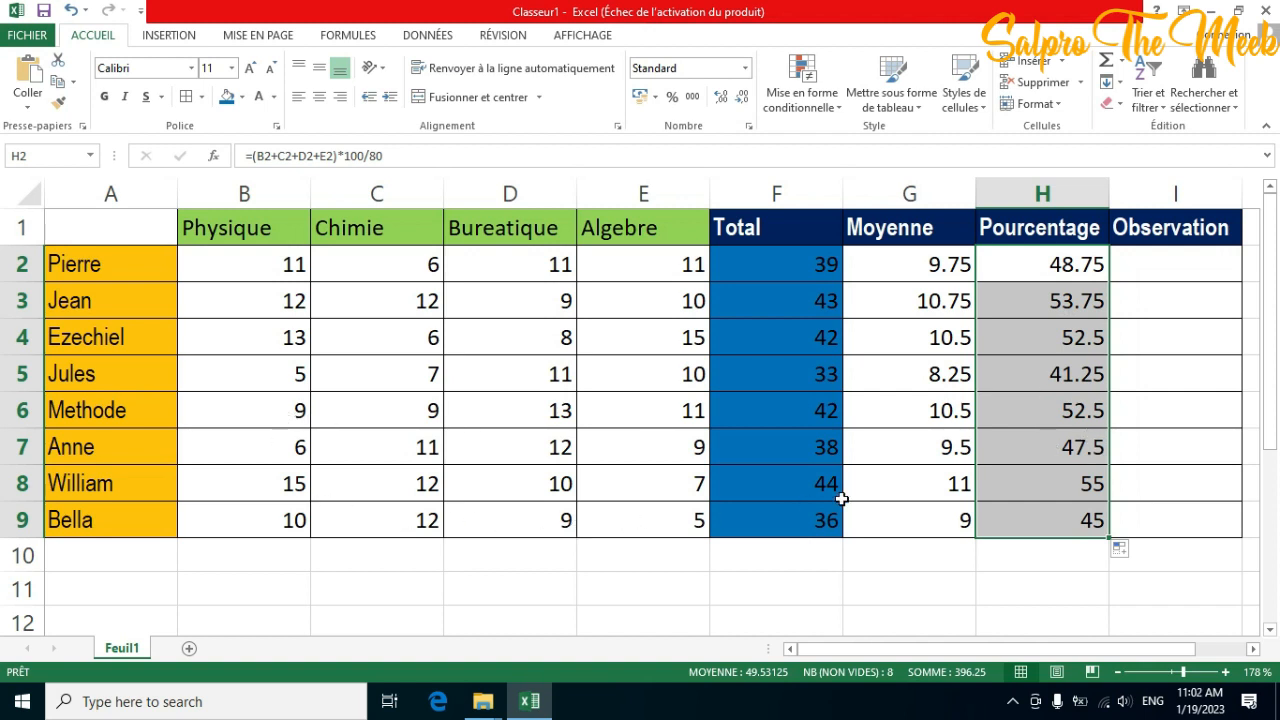
# Set the last student's Algebre grade in E9 to 8 and select the first Observation cell, I2
pyautogui.click(688, 522)
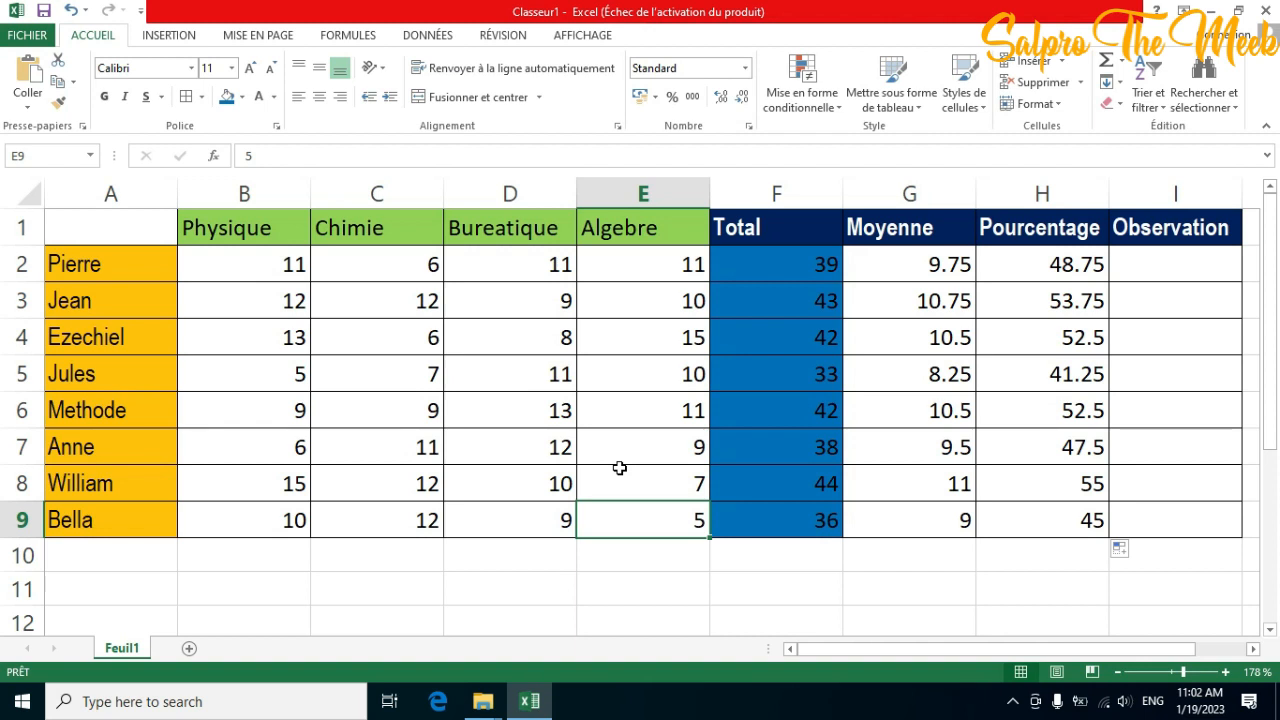
pyautogui.write('8')
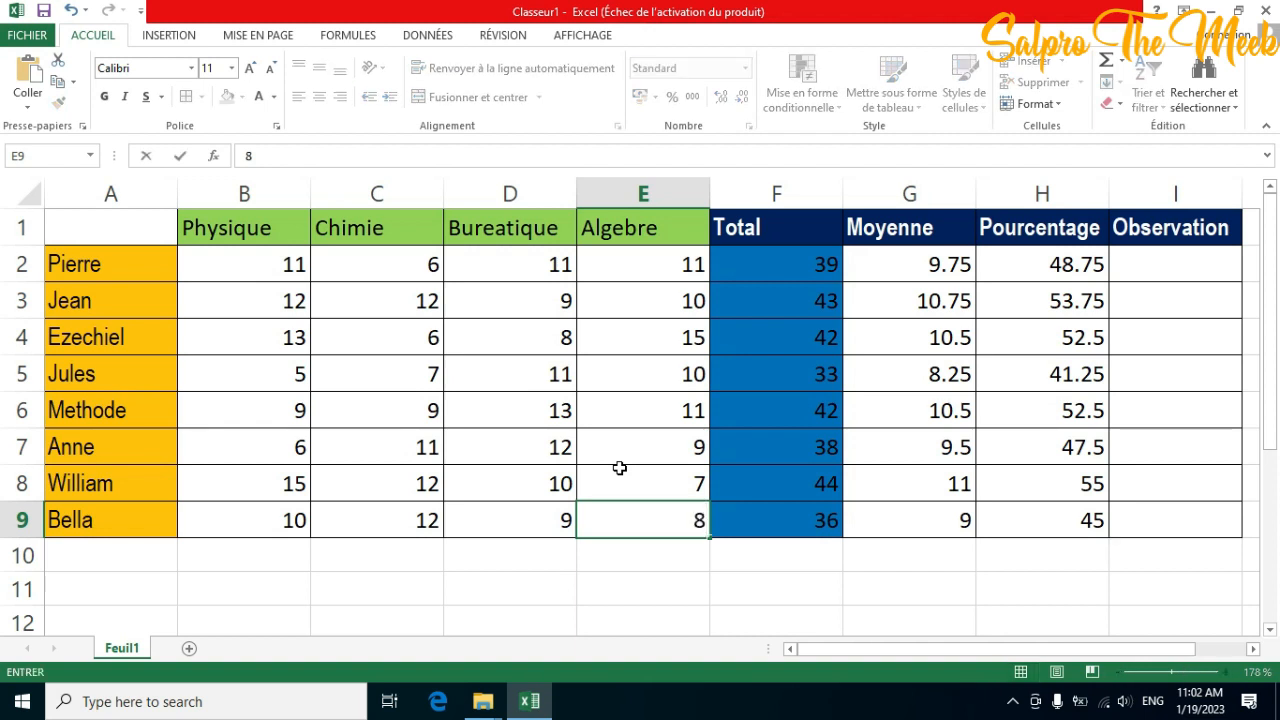
pyautogui.press('Return')
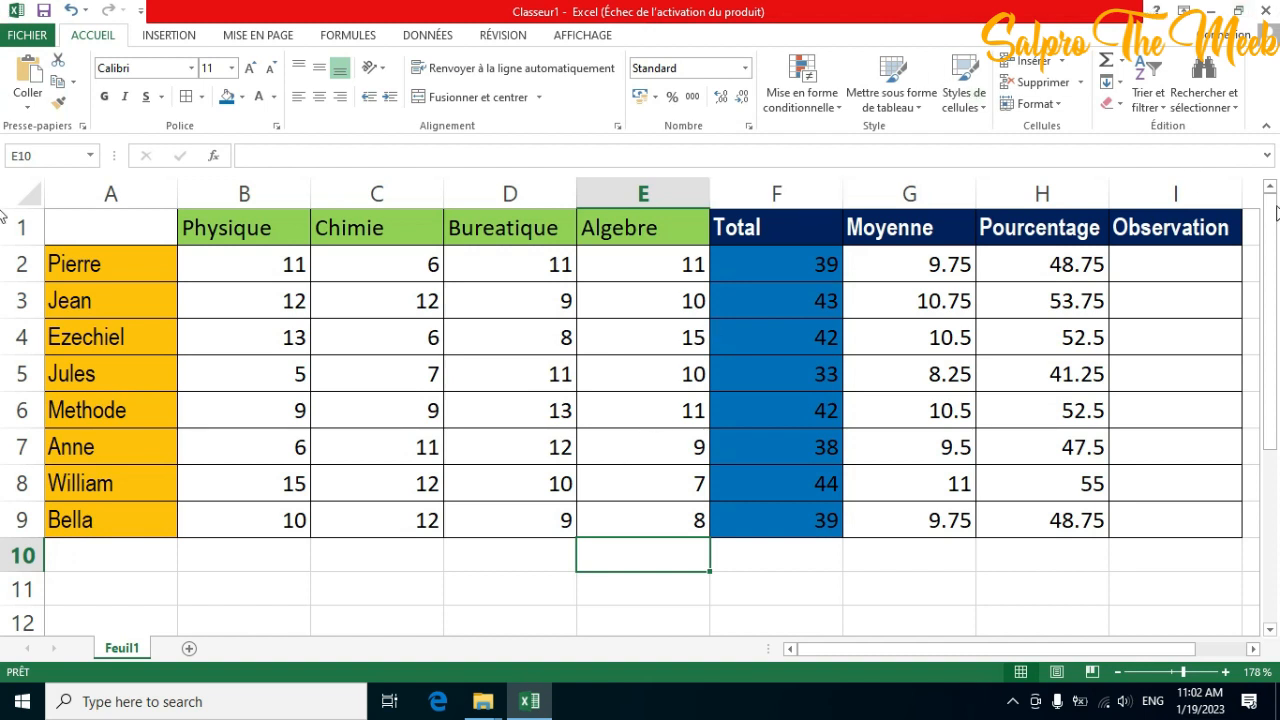
pyautogui.click(1150, 264)
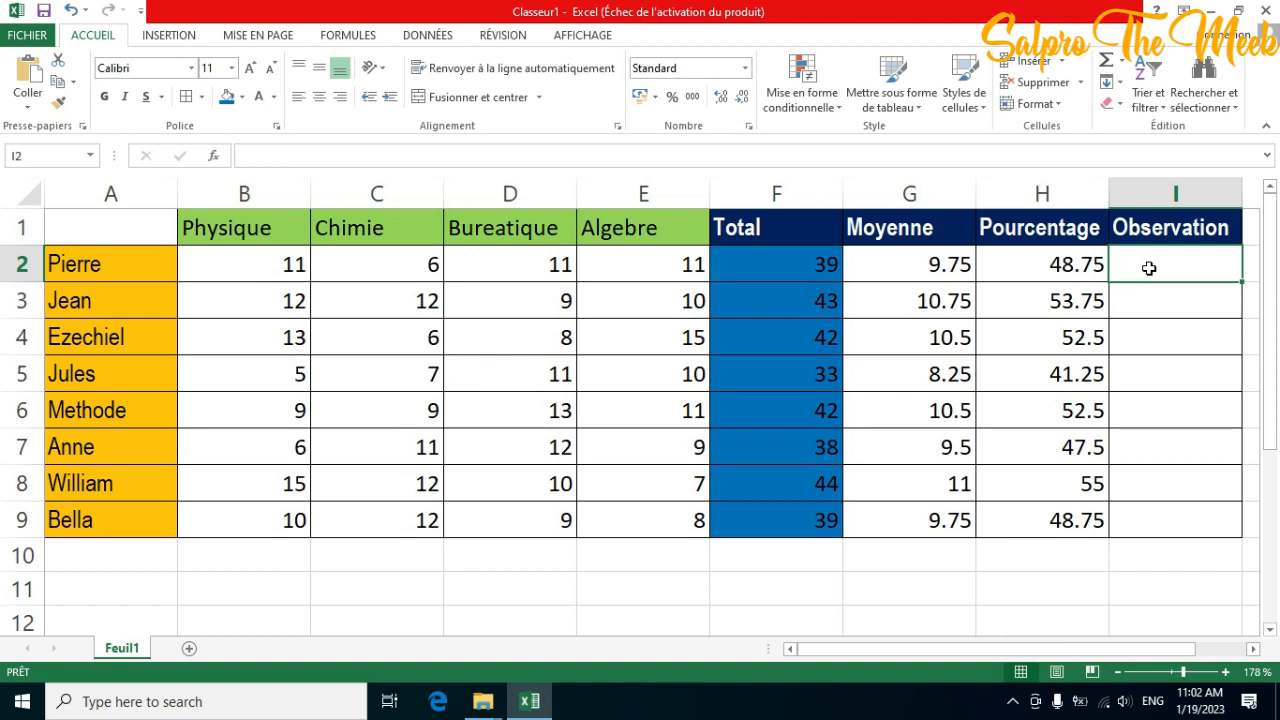
# Replace the Pourcentage formula in H2 with one based on the Total cell, entered as =(F2*100)
pyautogui.click(1068, 264)
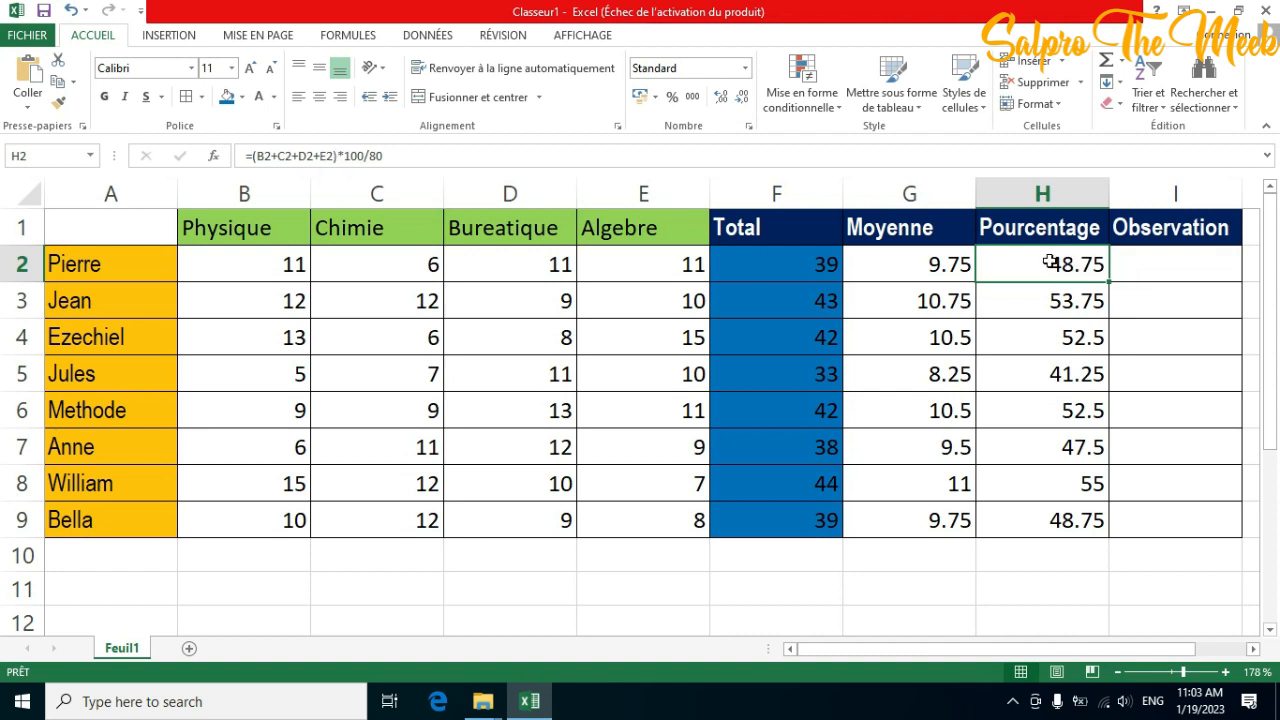
pyautogui.write('=')
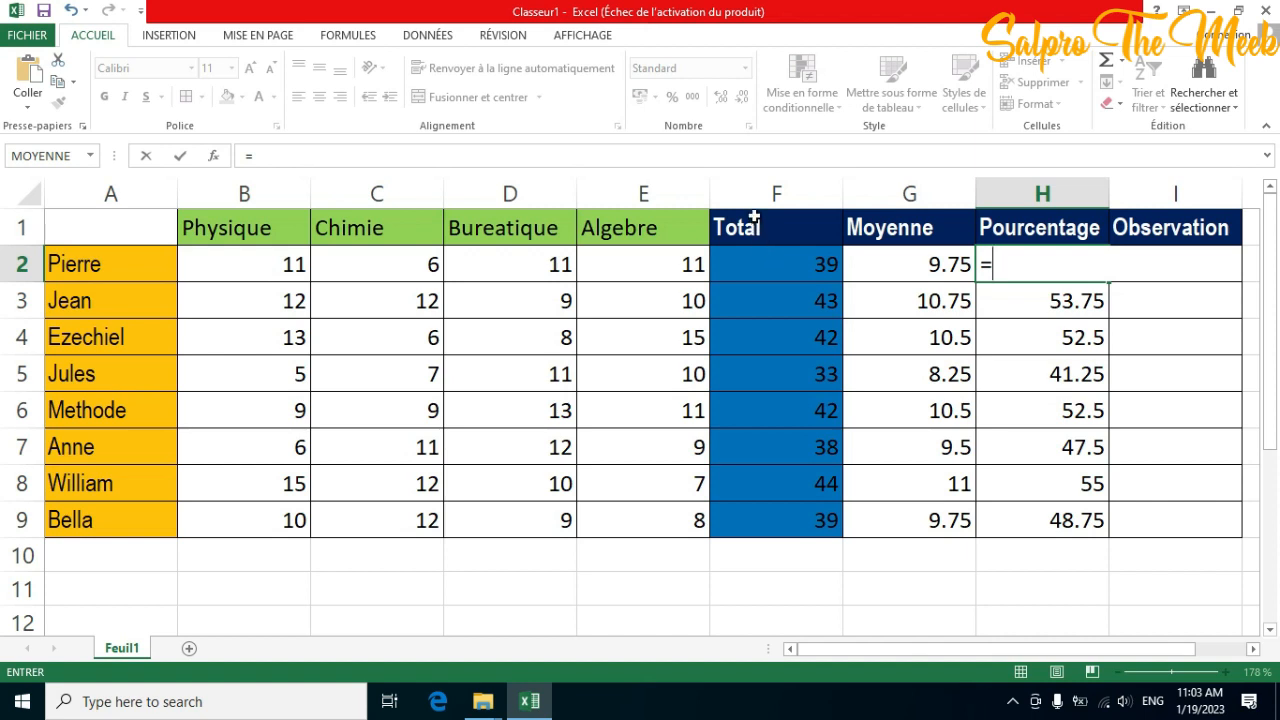
pyautogui.click(775, 272)
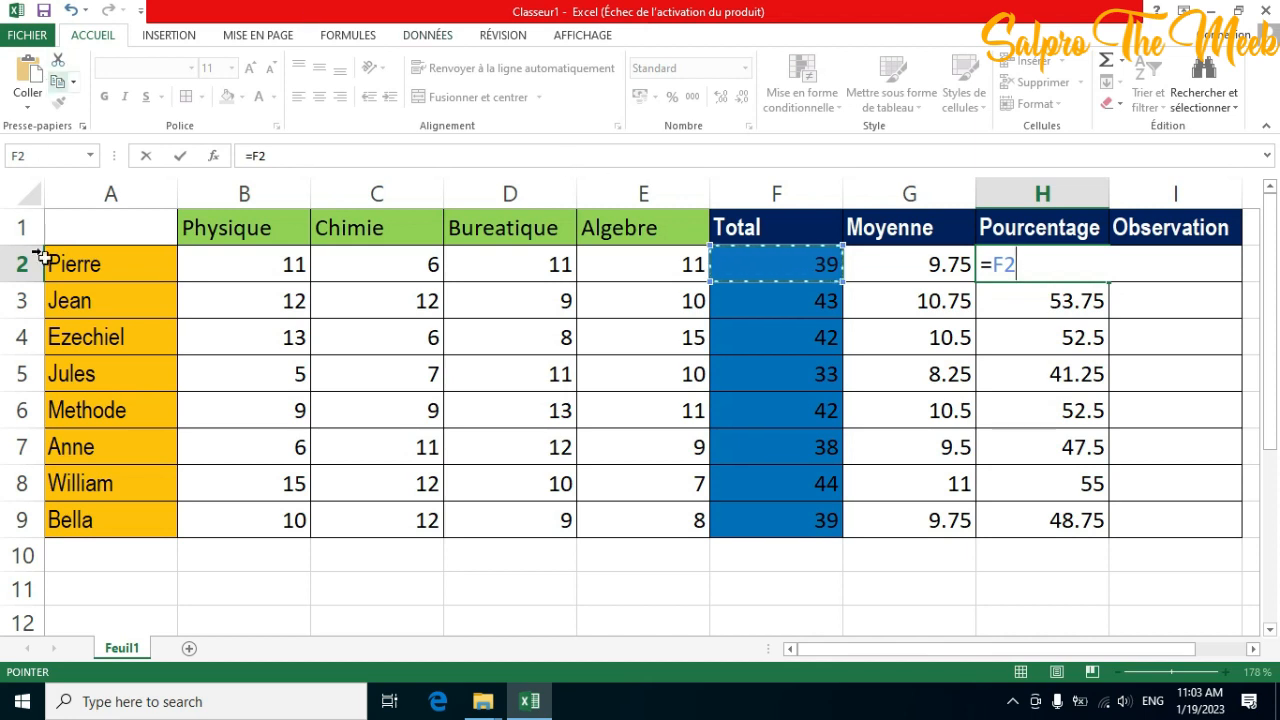
pyautogui.click(272, 160)
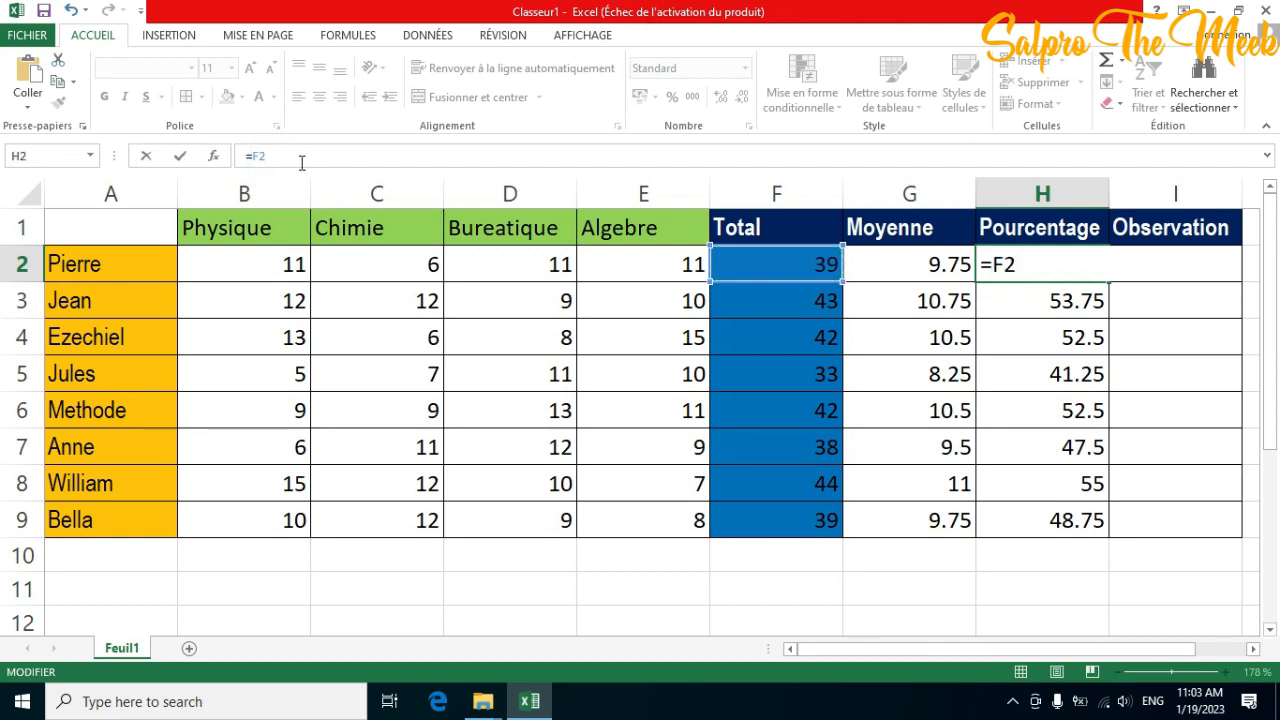
pyautogui.write('*100')
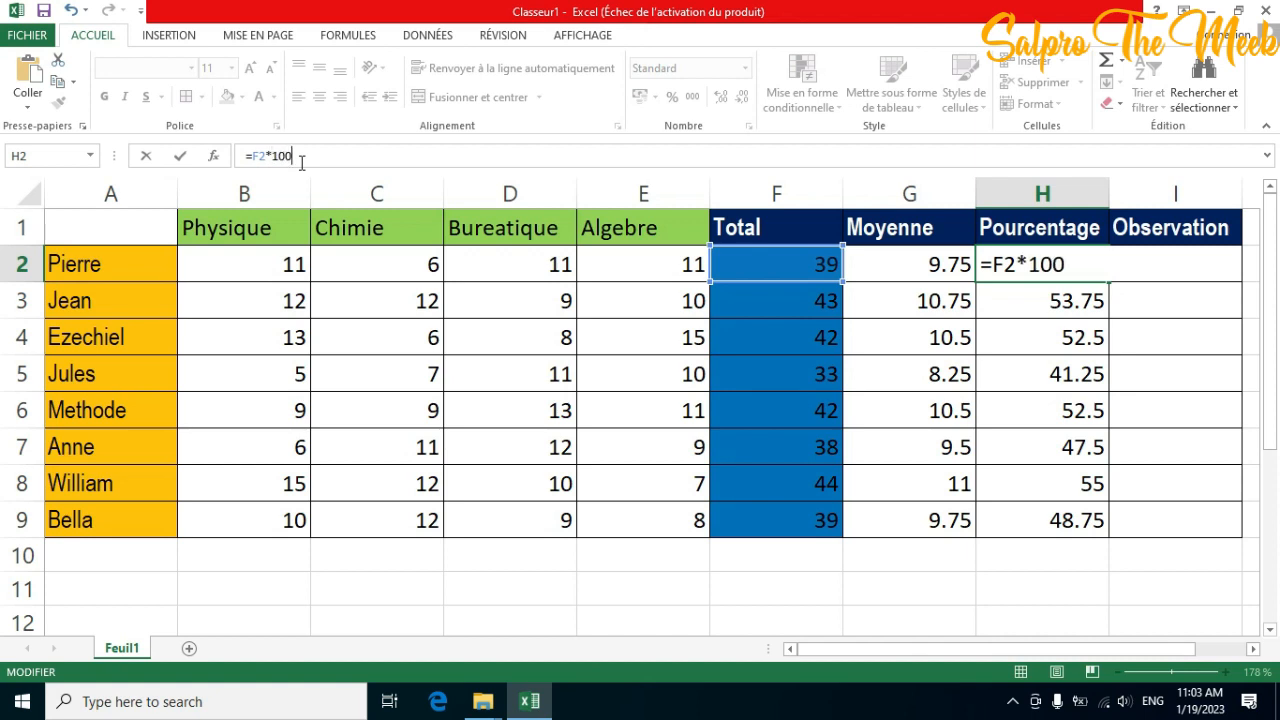
pyautogui.click(1066, 262)
pyautogui.write(')')
pyautogui.click(994, 264)
pyautogui.write('(')
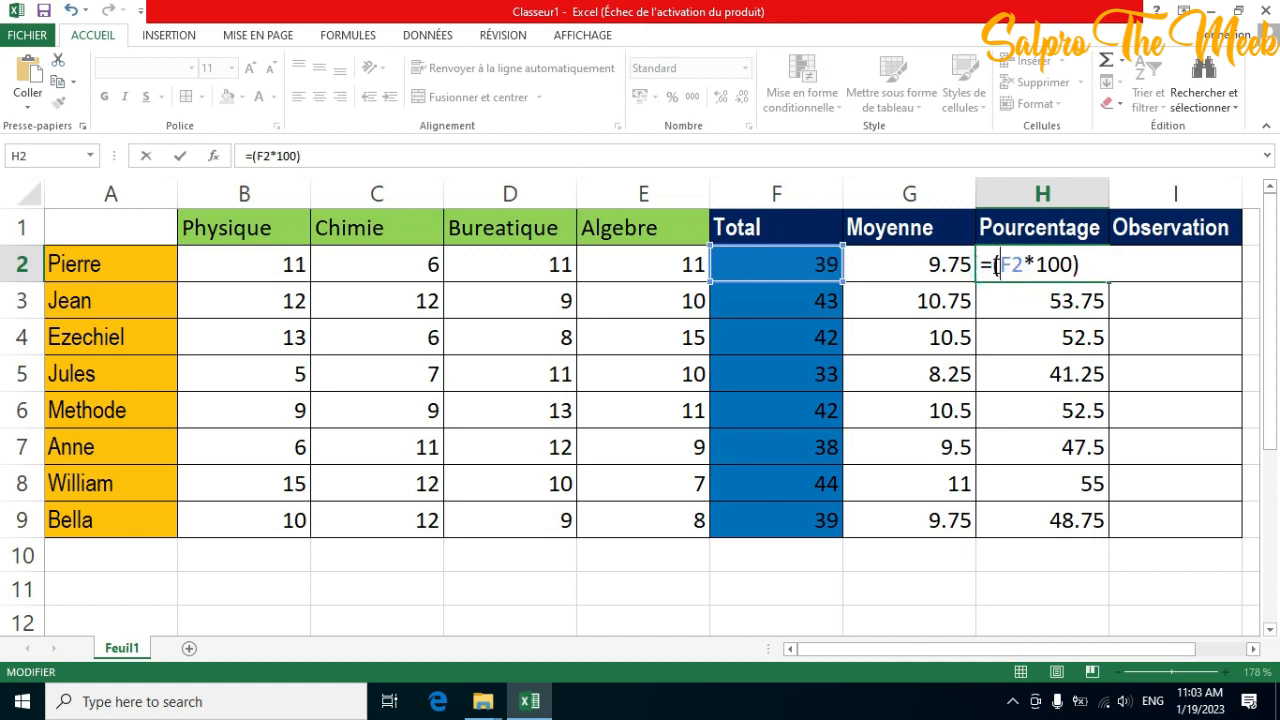
# Append /80 to the formula in H2 and confirm it
pyautogui.click(309, 158)
pyautogui.write('/')
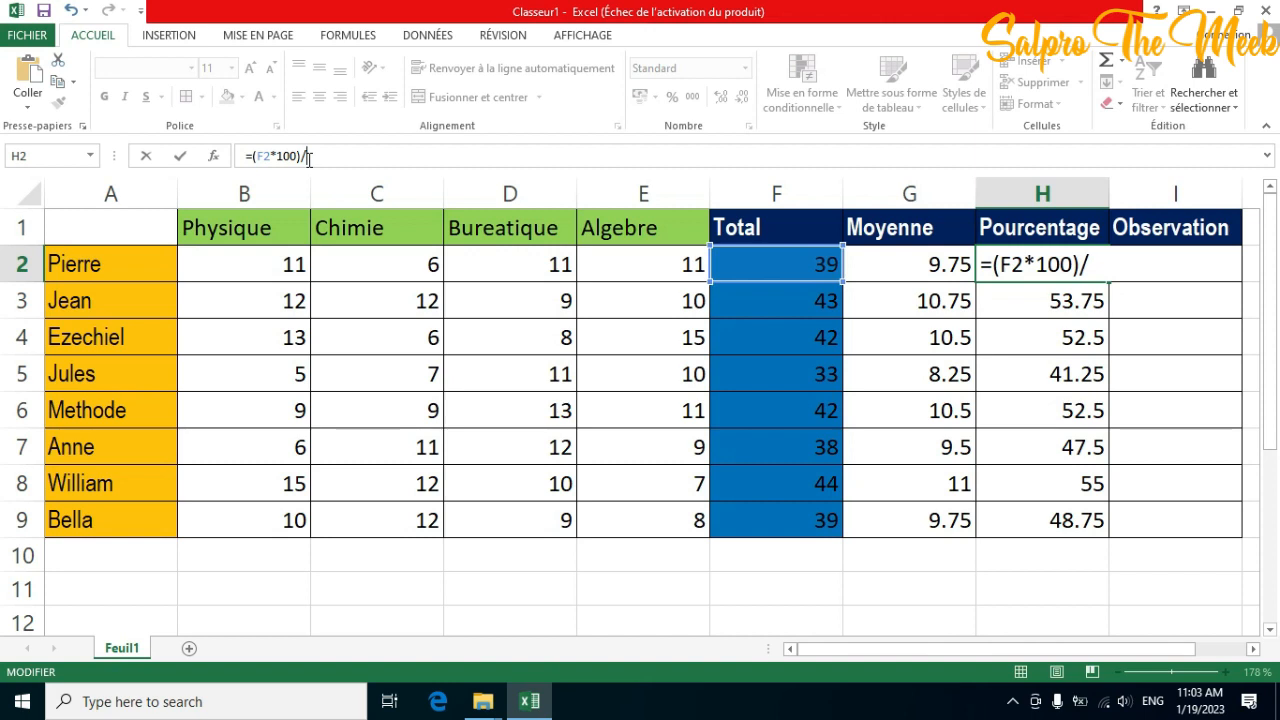
pyautogui.write('80')
pyautogui.press('Return')
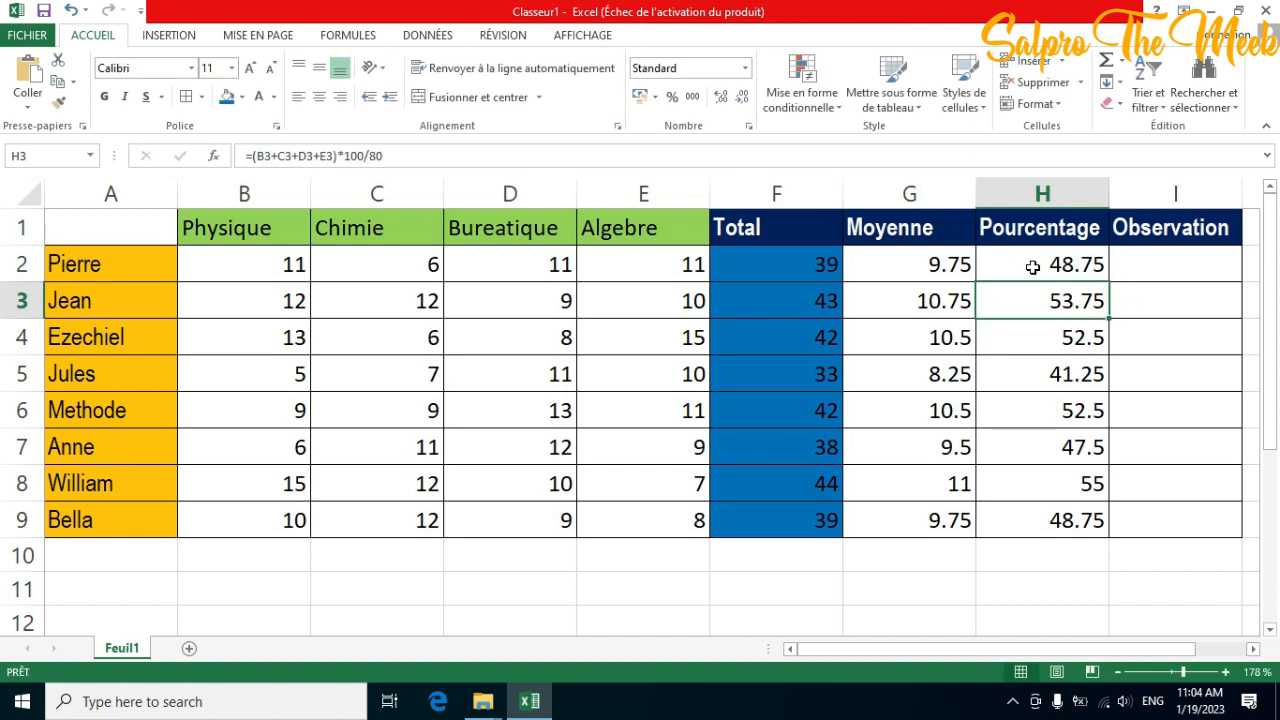
# Fill the Pourcentage formula from H2 down to H9 and check the formulas in H9, H6 and F5
pyautogui.click(1033, 267)
pyautogui.moveTo(1110, 283); pyautogui.dragTo(1108, 538)
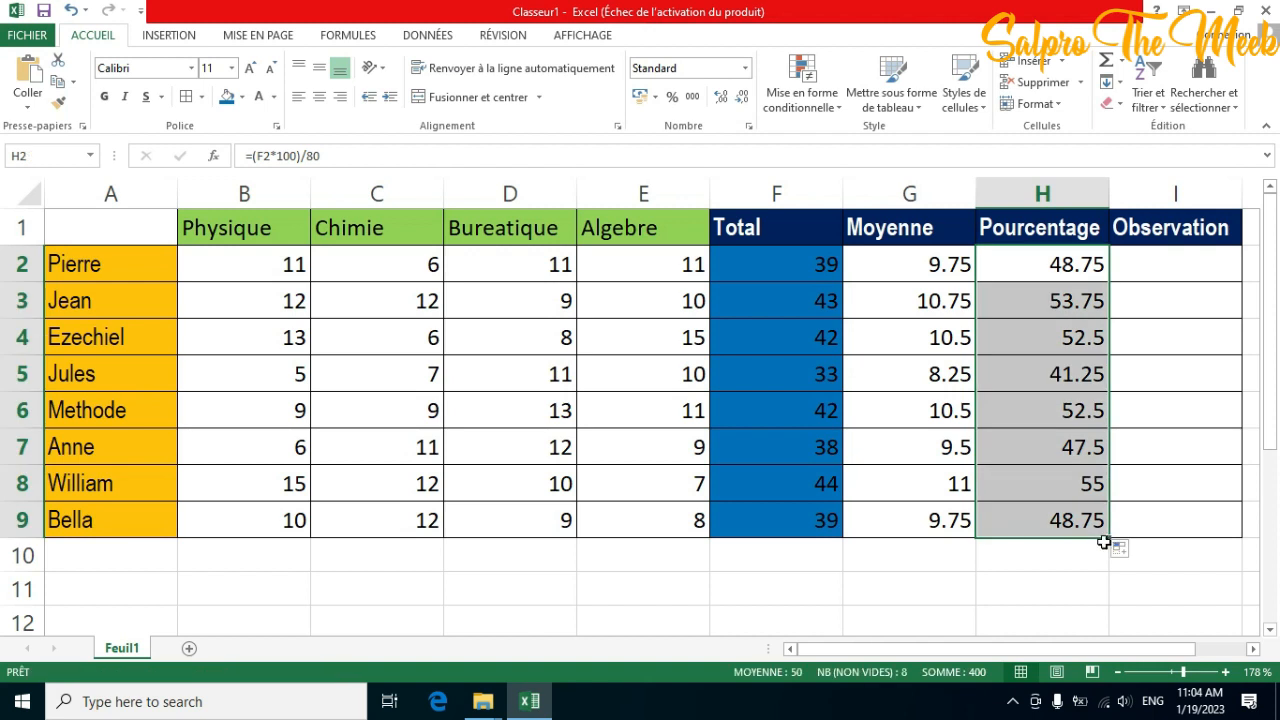
pyautogui.click(1060, 520)
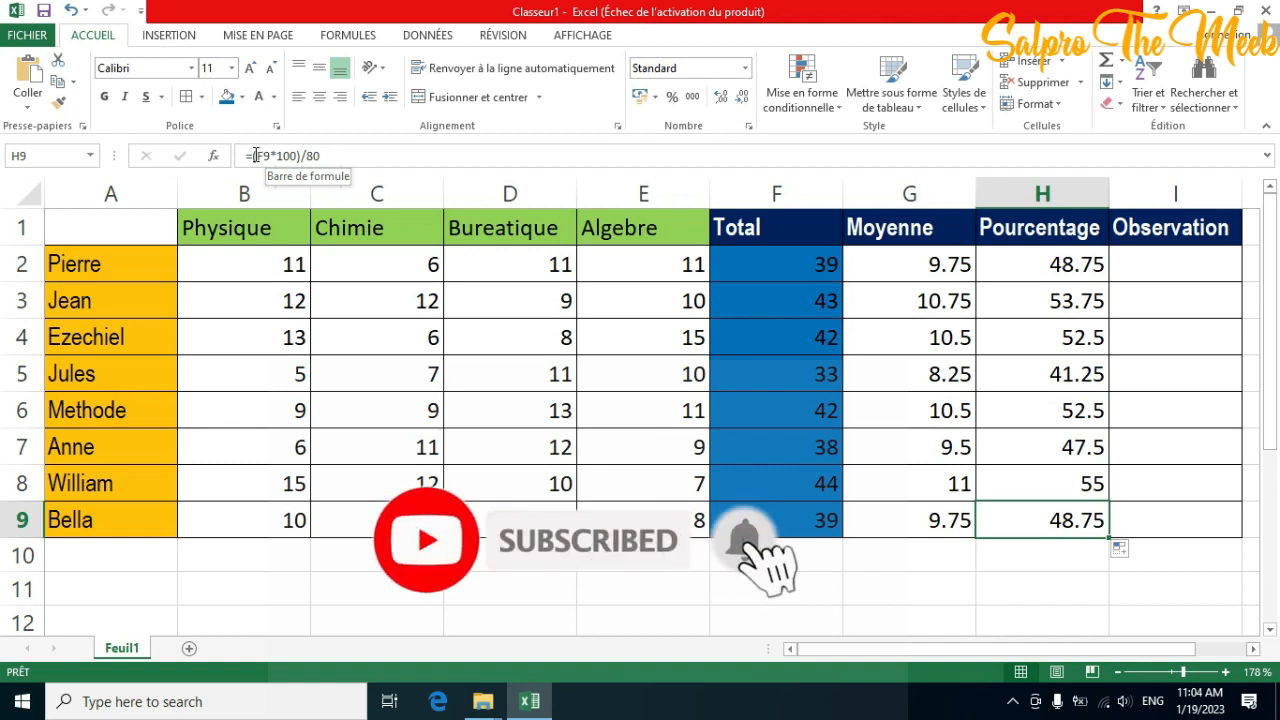
pyautogui.click(1060, 410)
pyautogui.click(810, 372)
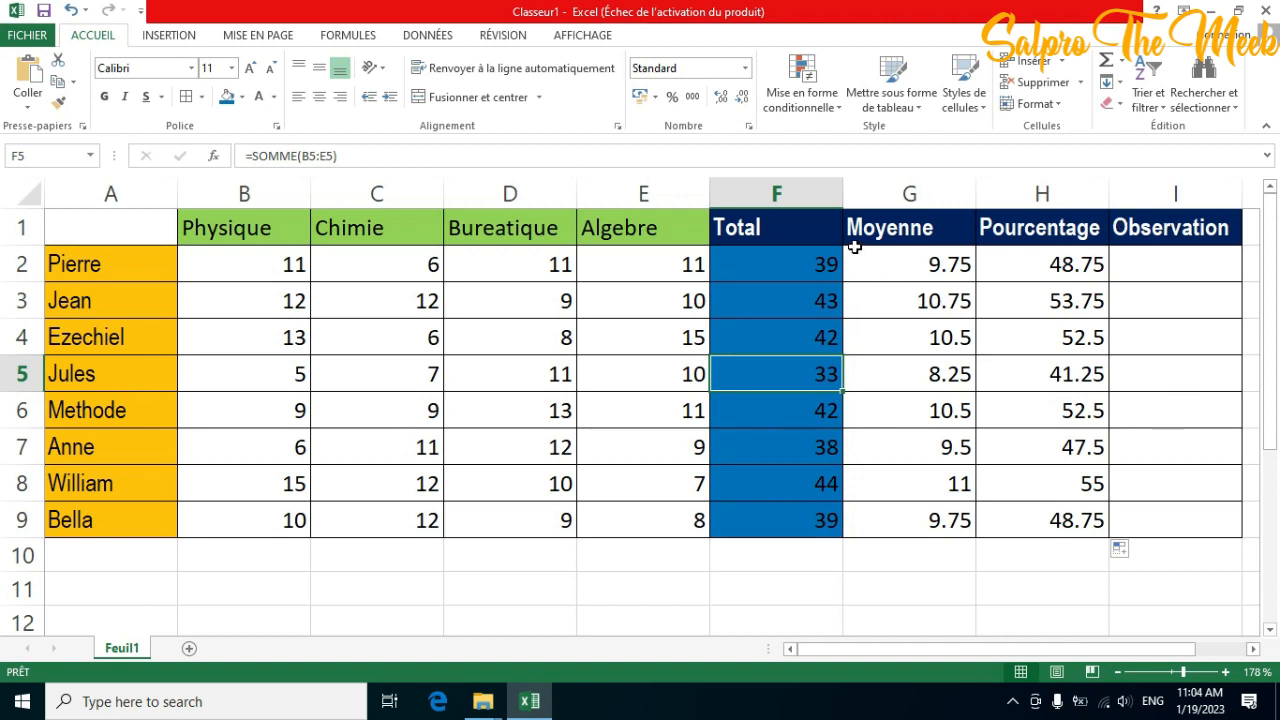
# Give the Moyenne column, G1:G9, the light blue theme fill colour
pyautogui.moveTo(855, 218); pyautogui.dragTo(946, 523)
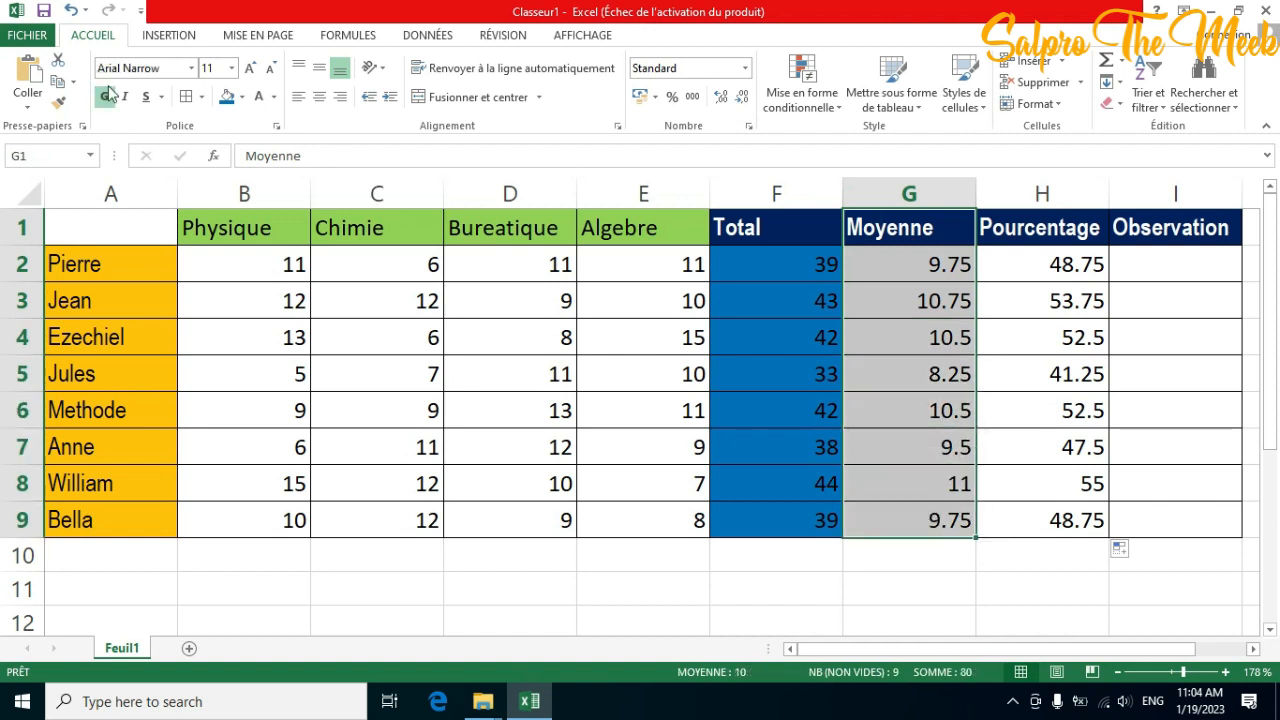
pyautogui.click(241, 99)
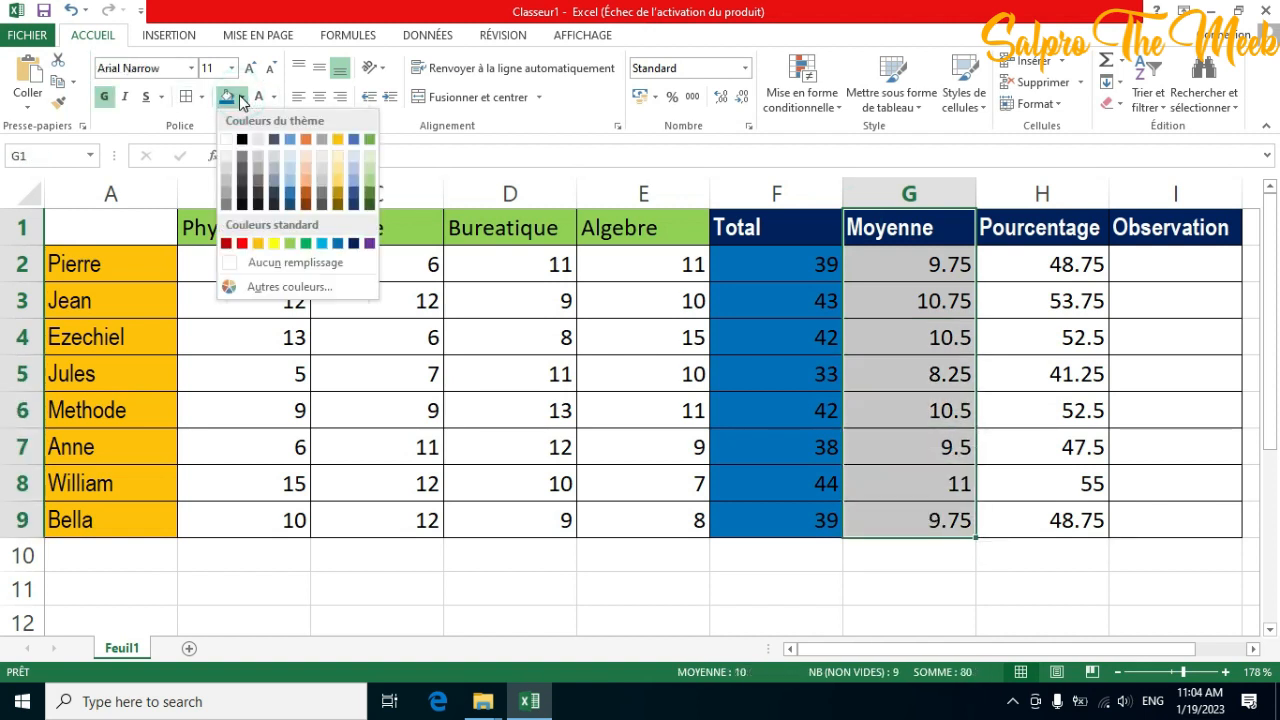
pyautogui.click(290, 140)
# Give the Pourcentage column, H1:H9, the darkest orange (brown) theme fill colour
pyautogui.click(1017, 232)
pyautogui.moveTo(1017, 232); pyautogui.dragTo(1053, 510)
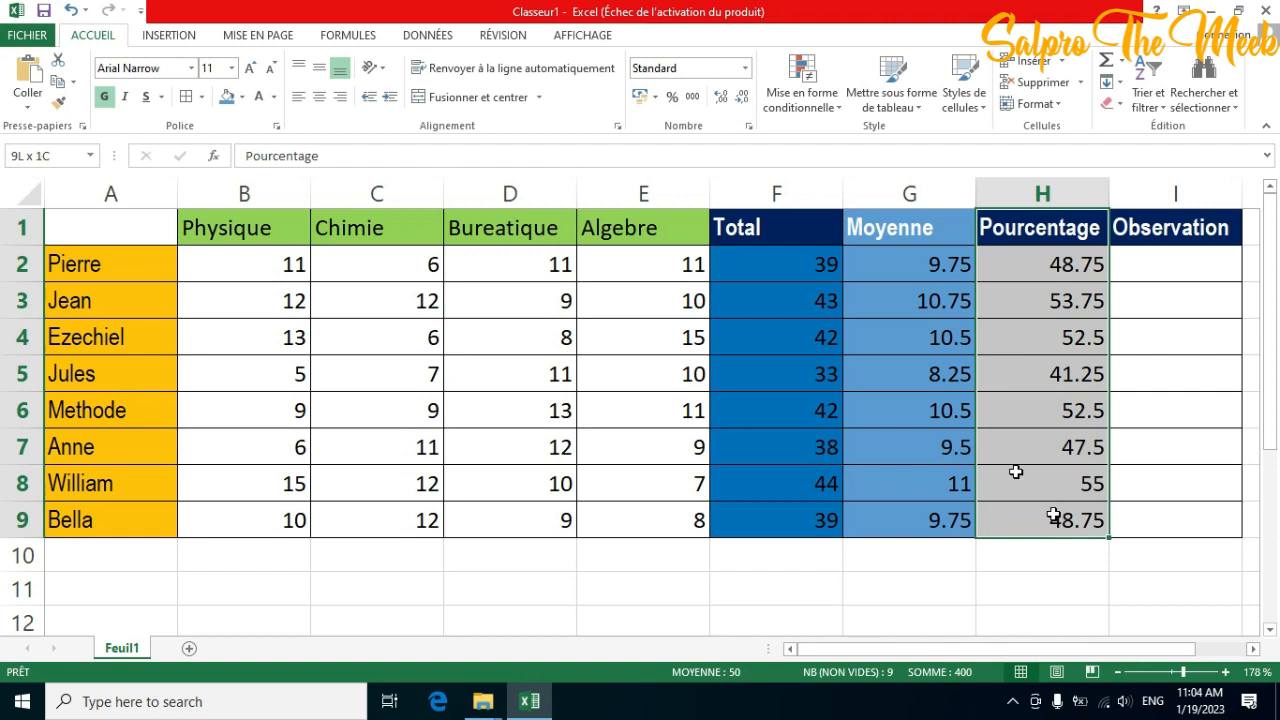
pyautogui.click(241, 97)
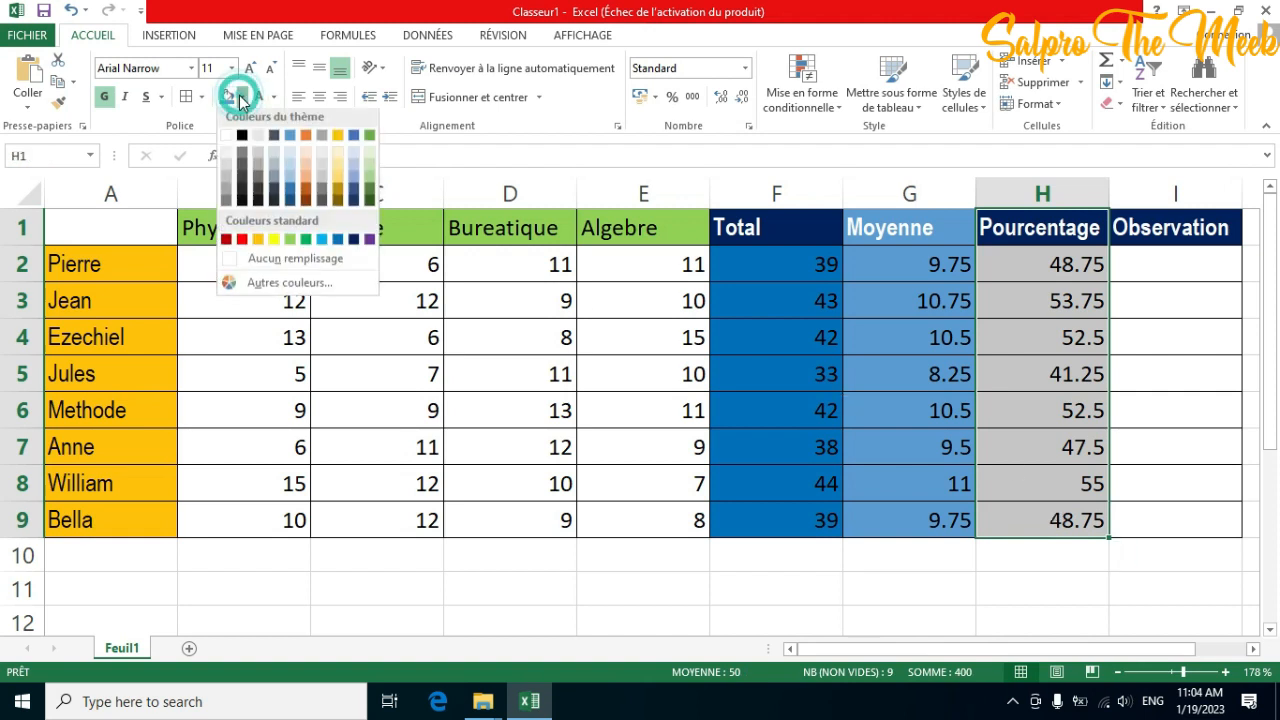
pyautogui.click(310, 208)
# Give the Observation column, I1:I9, the standard orange fill colour and deselect the range
pyautogui.moveTo(1116, 210); pyautogui.dragTo(1208, 520)
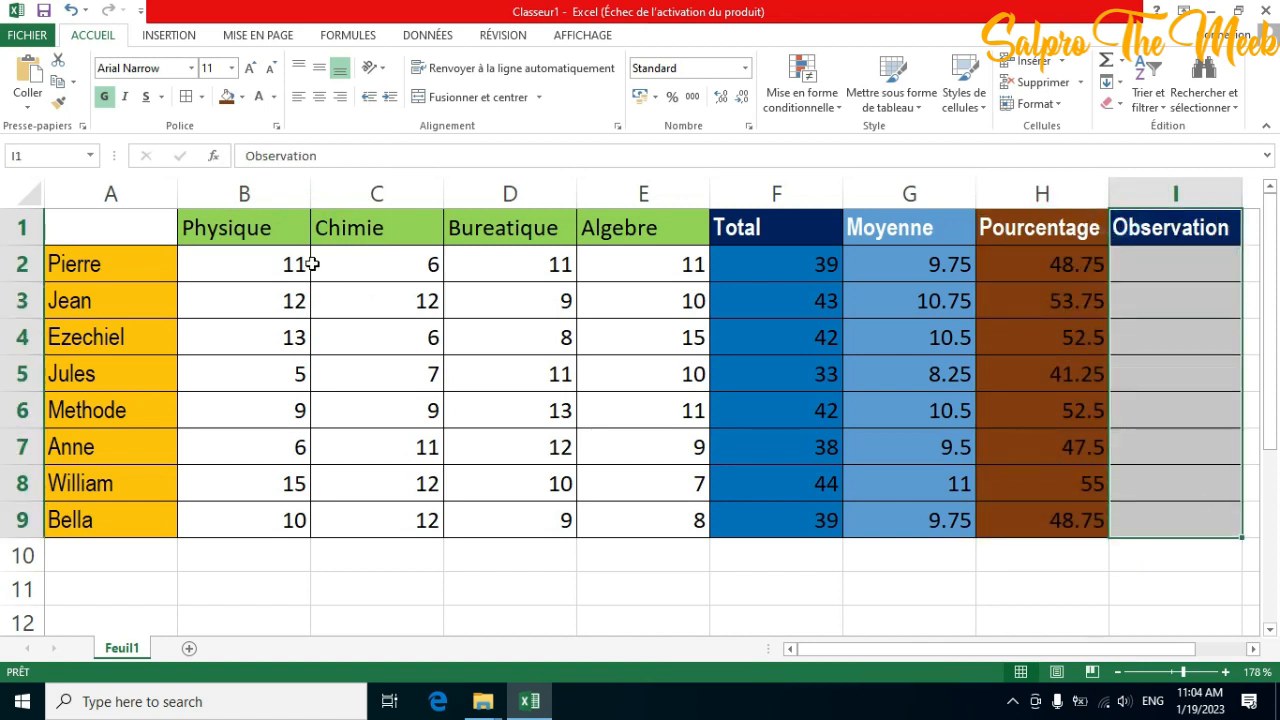
pyautogui.click(242, 97)
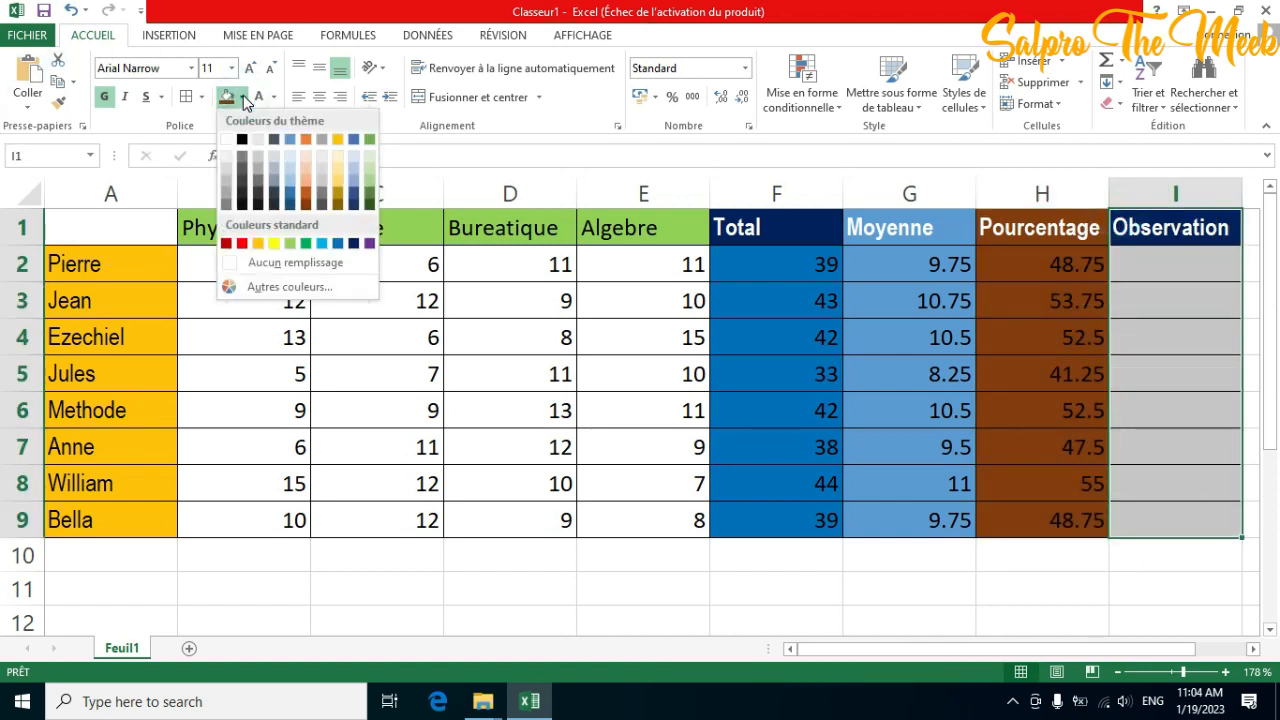
pyautogui.click(258, 244)
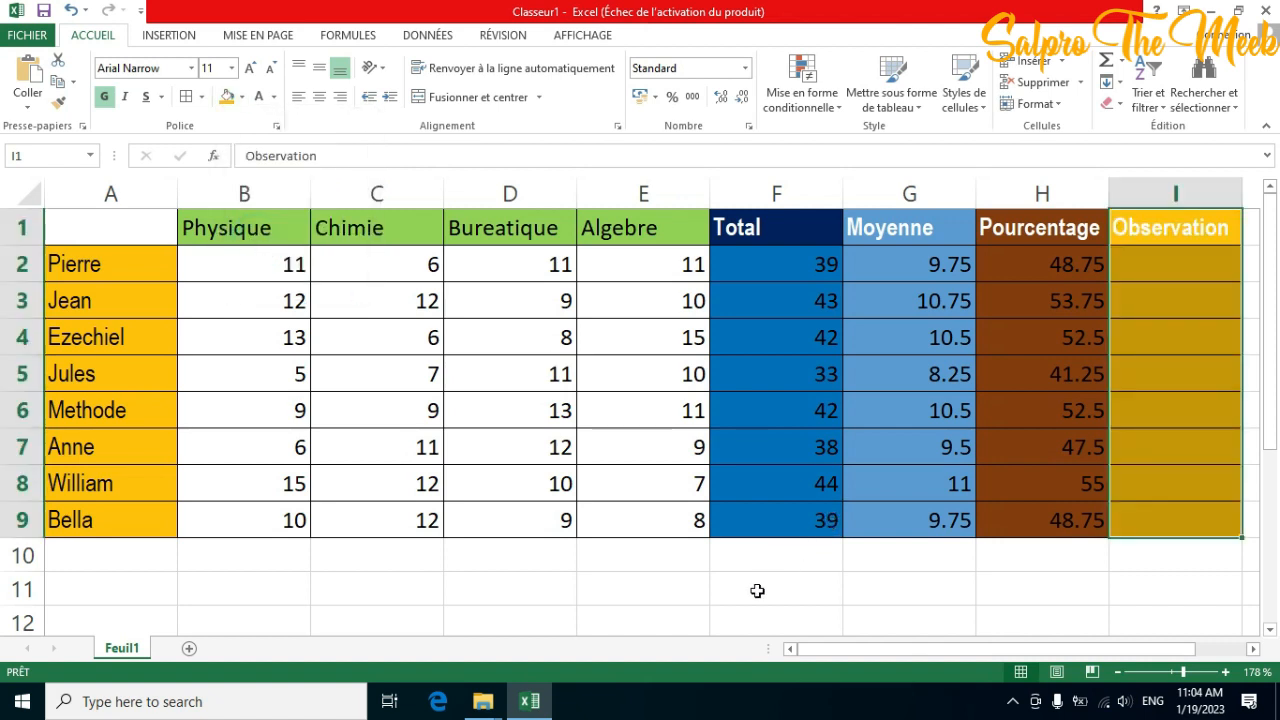
pyautogui.click(757, 591)
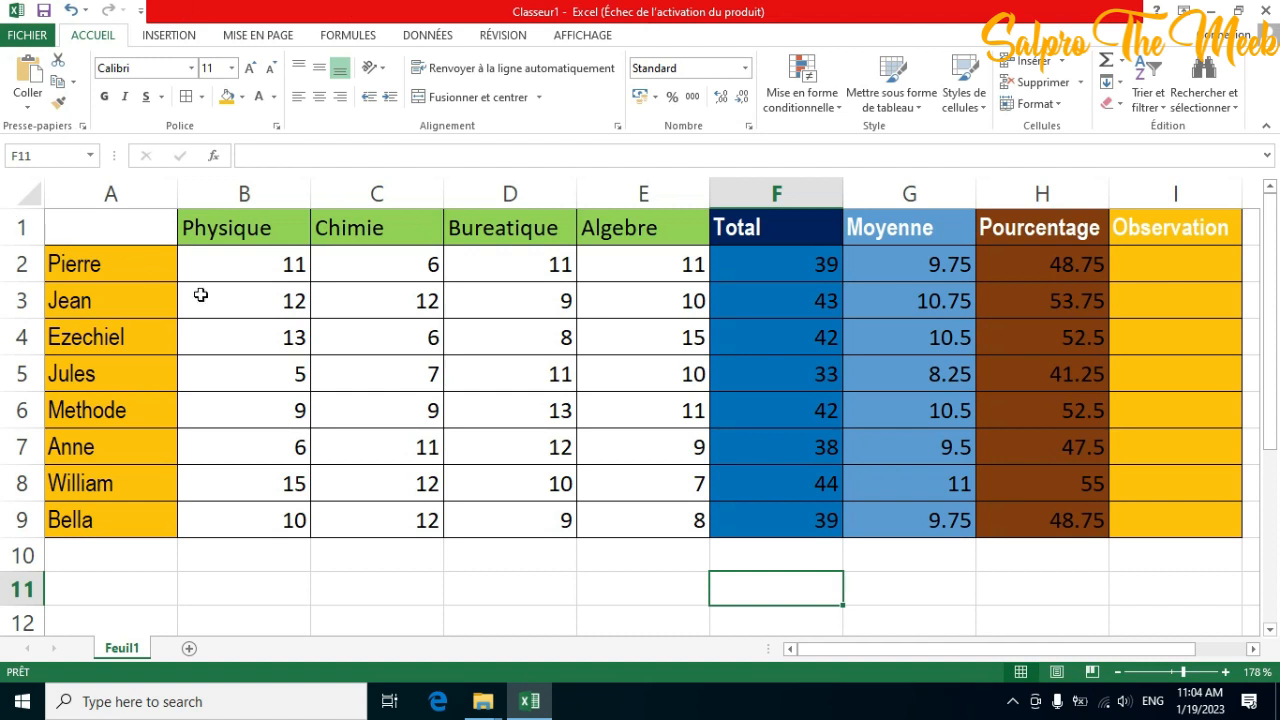
# Delete the entire Chimie column from the table, using the Colonne entière option
pyautogui.click(253, 229)
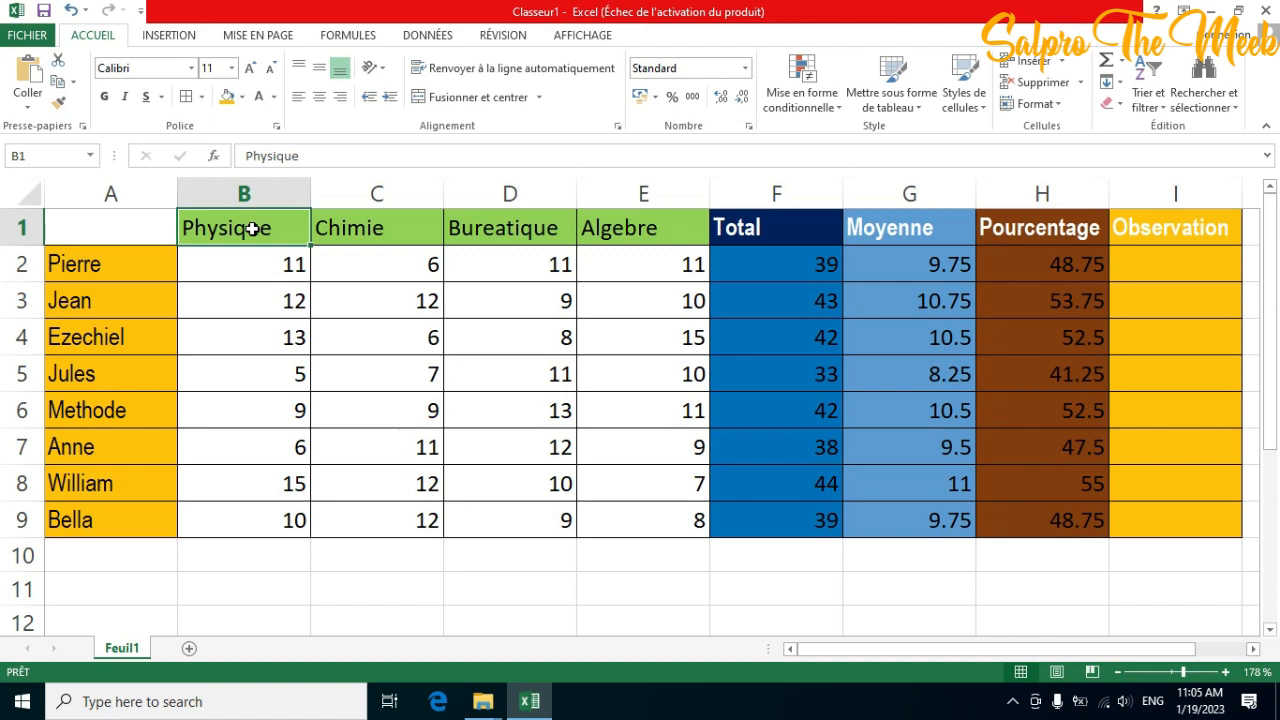
pyautogui.click(374, 229)
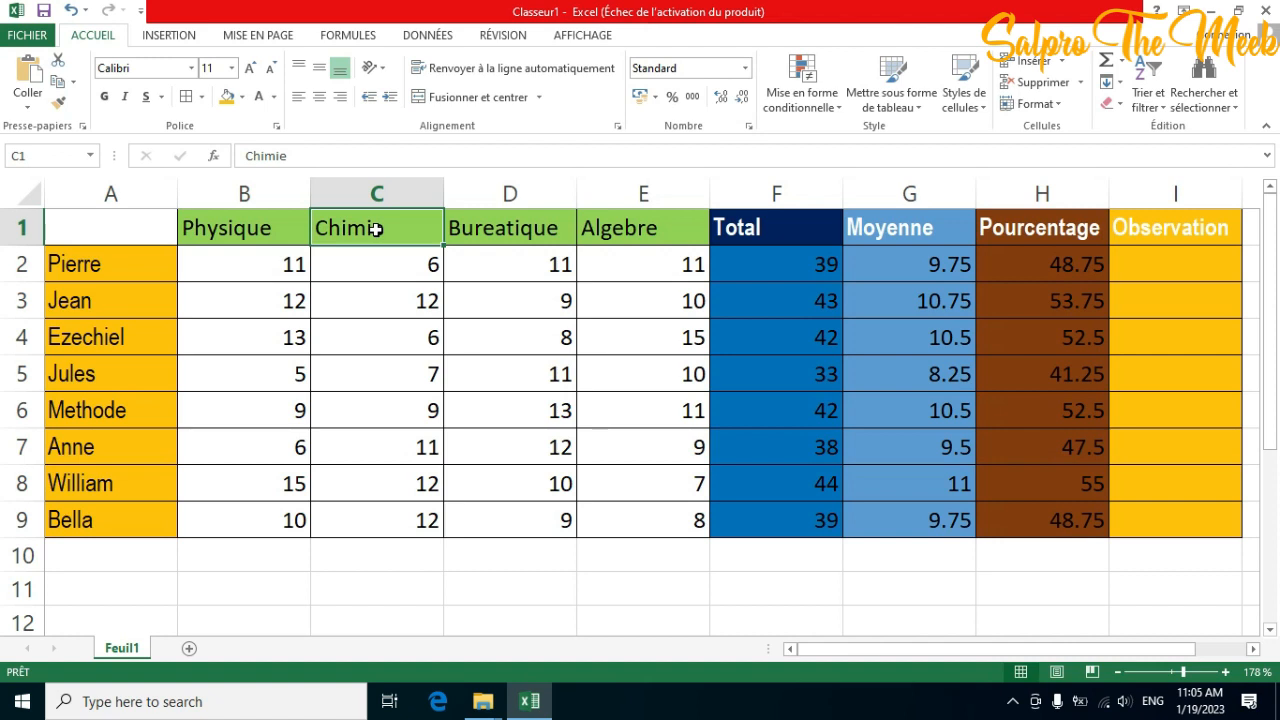
pyautogui.rightClick(375, 229)
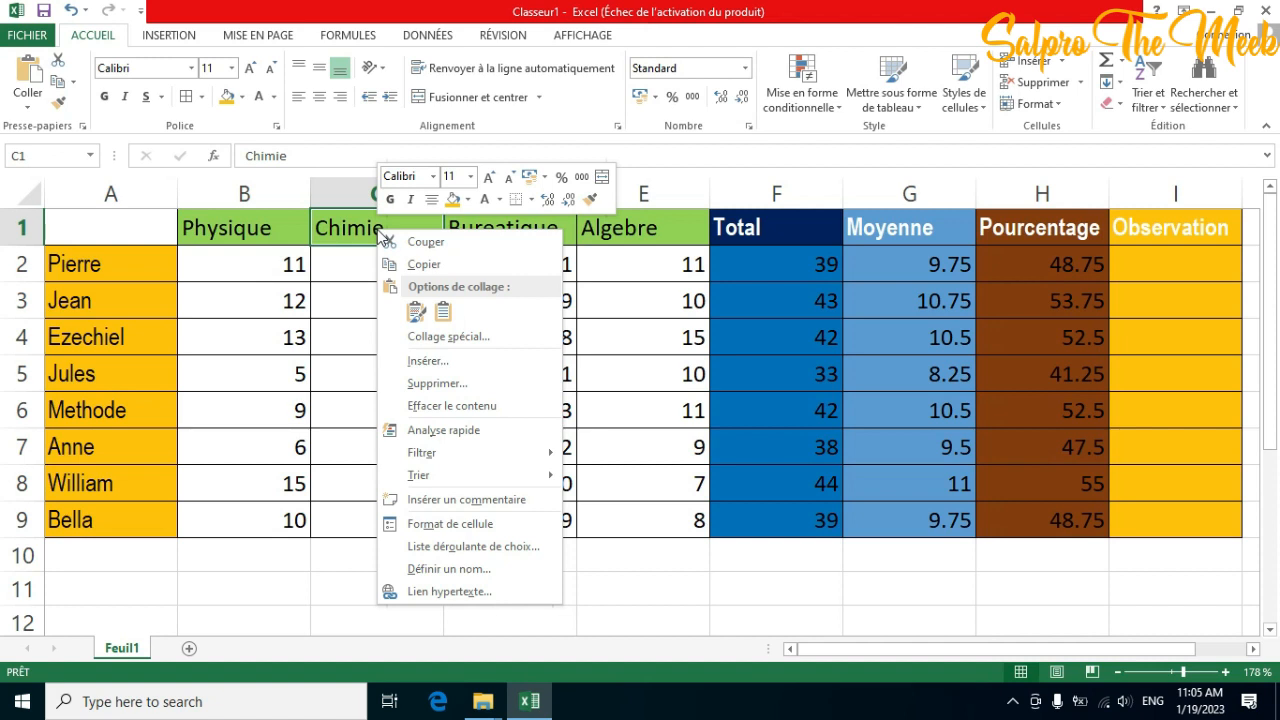
pyautogui.click(460, 386)
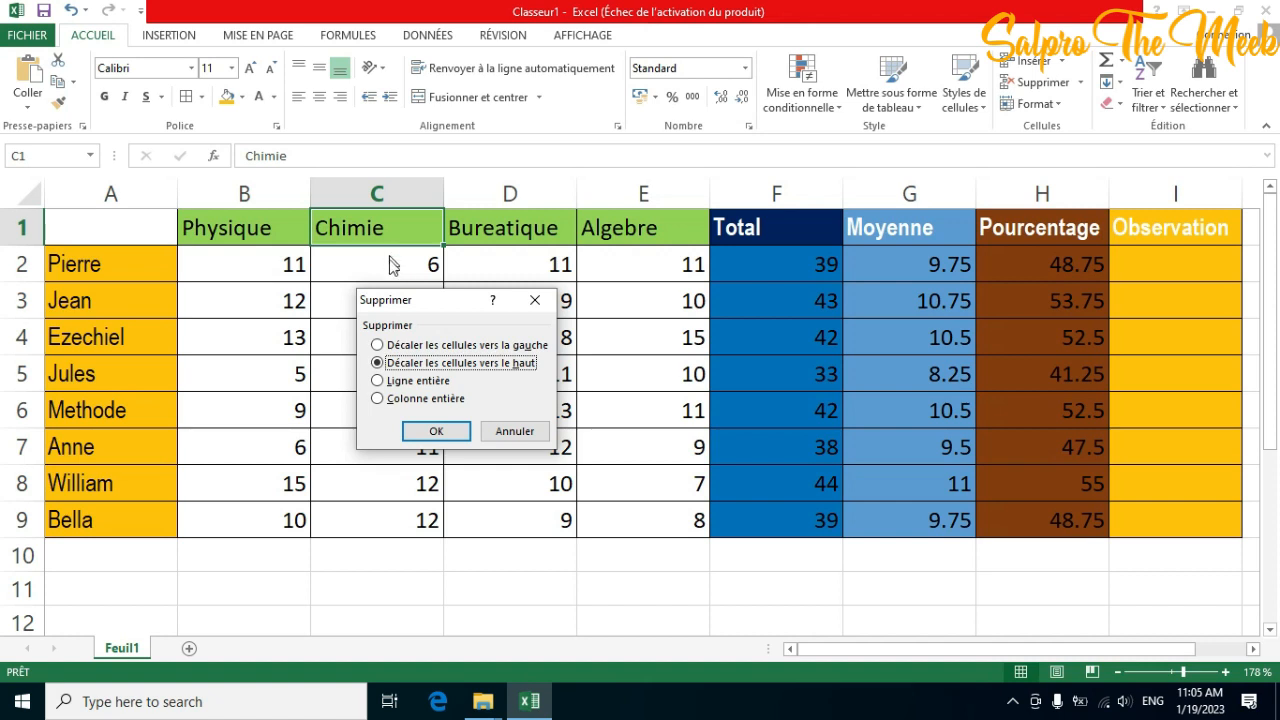
pyautogui.click(378, 398)
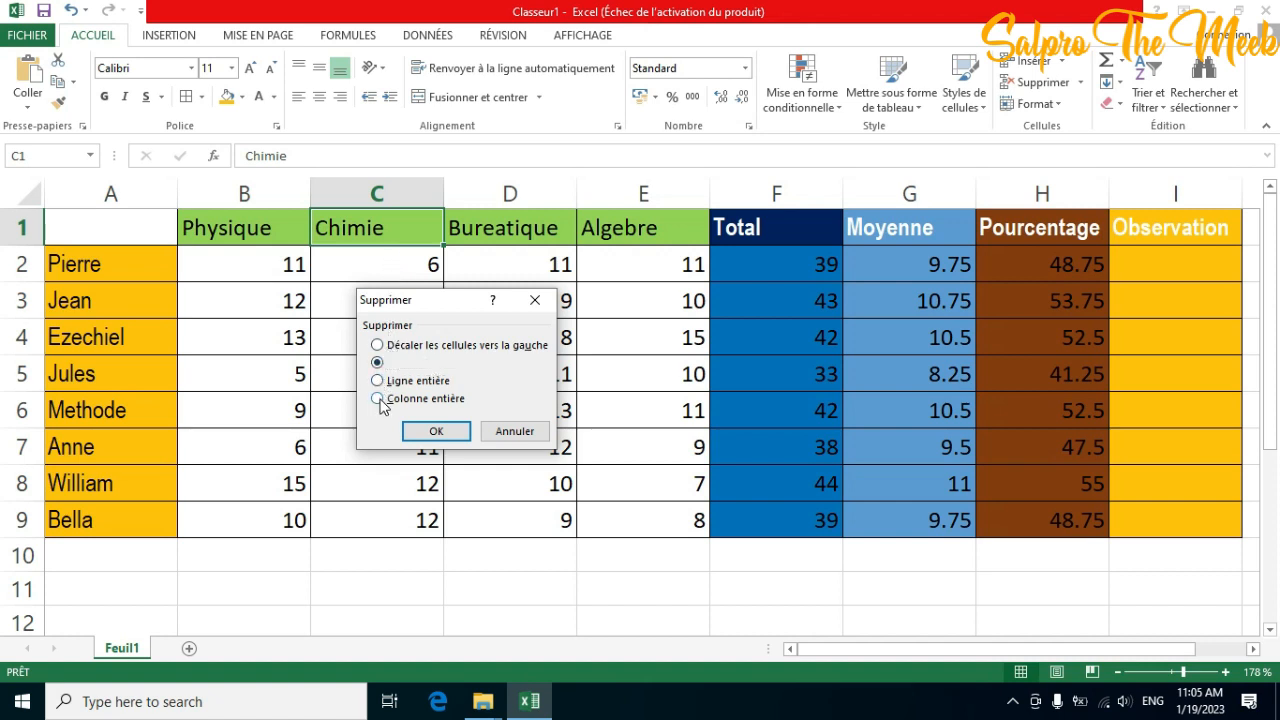
pyautogui.click(438, 436)
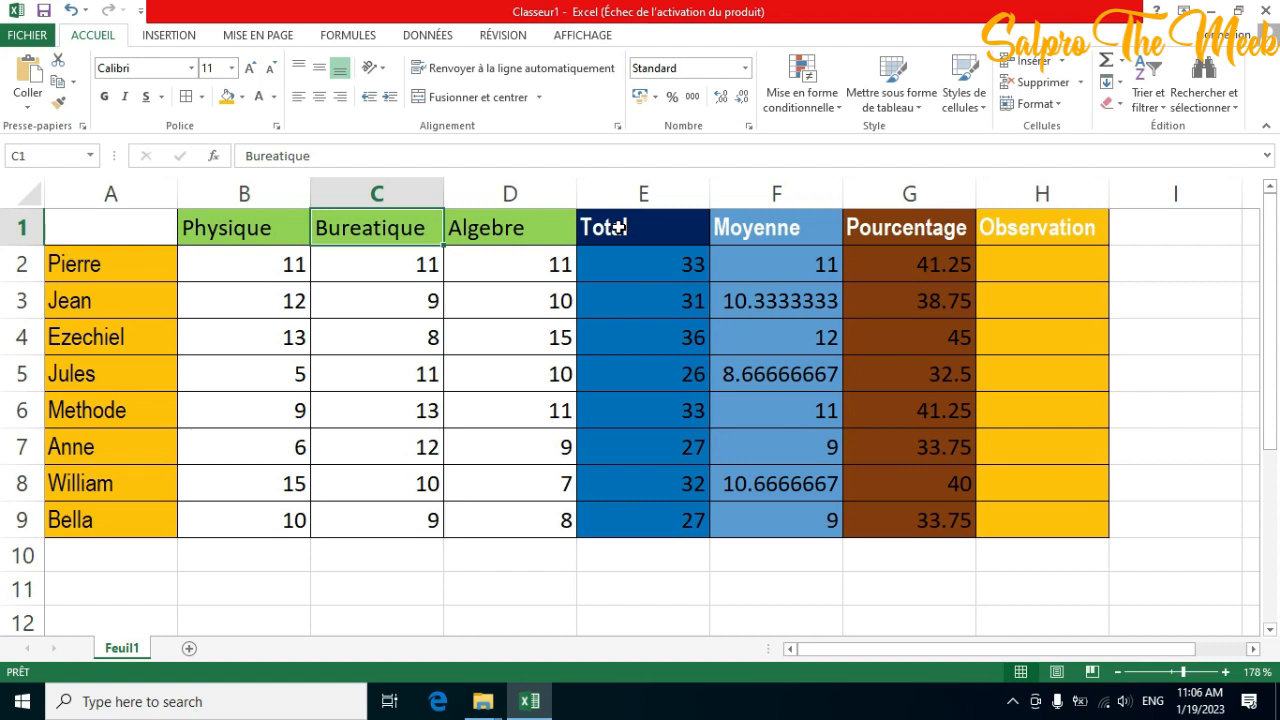
# Check the Total, Moyenne and Pourcentage formulas in E2, F2 and G2, and undo the Chimie column deletion
pyautogui.click(671, 270)
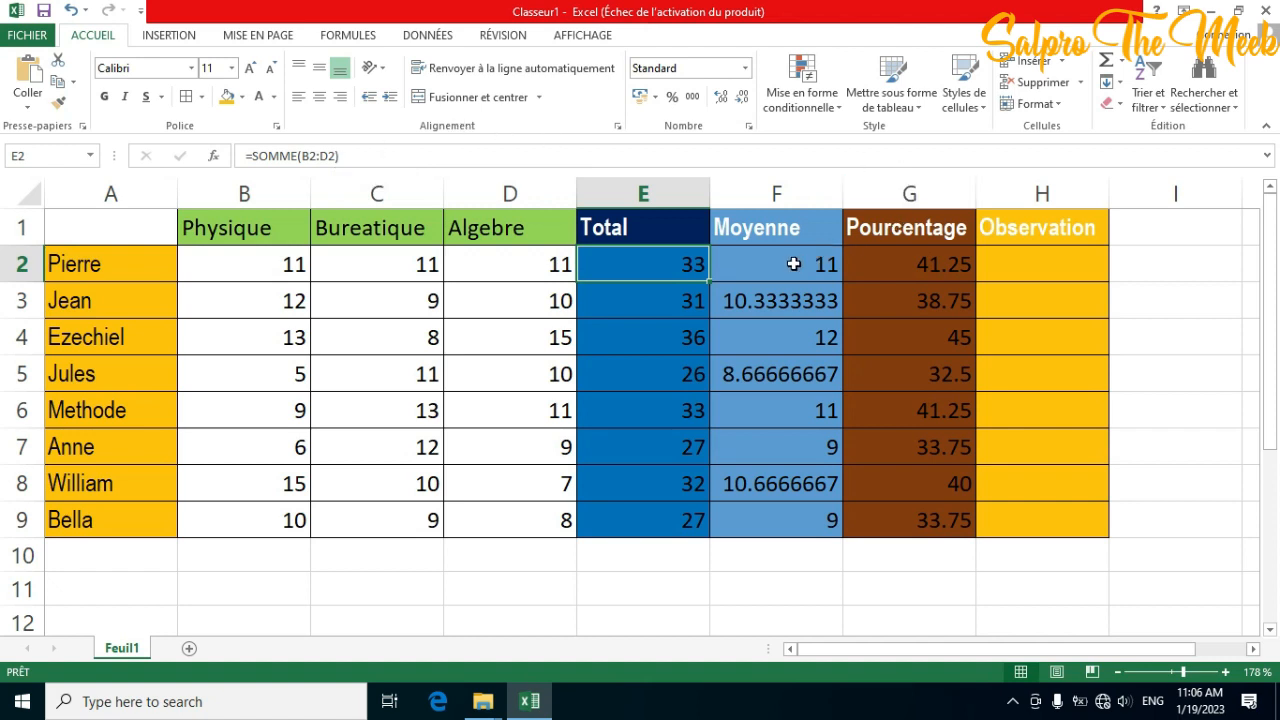
pyautogui.click(793, 264)
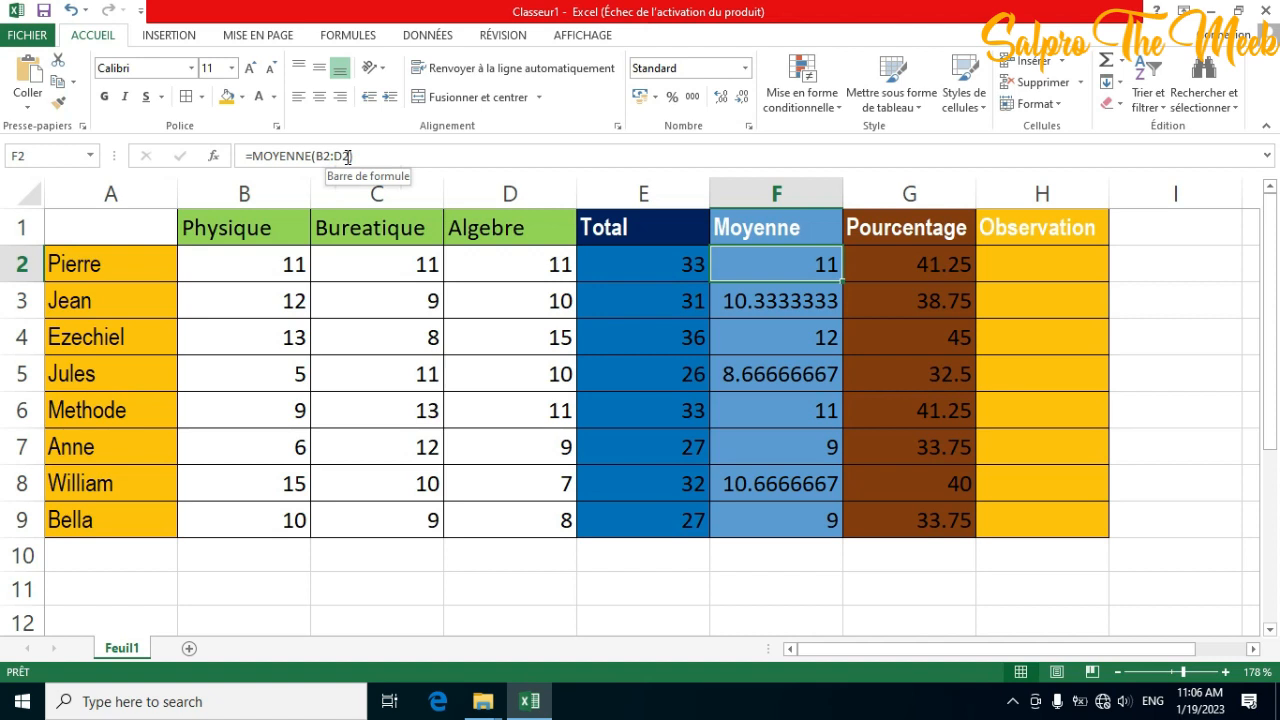
pyautogui.click(928, 264)
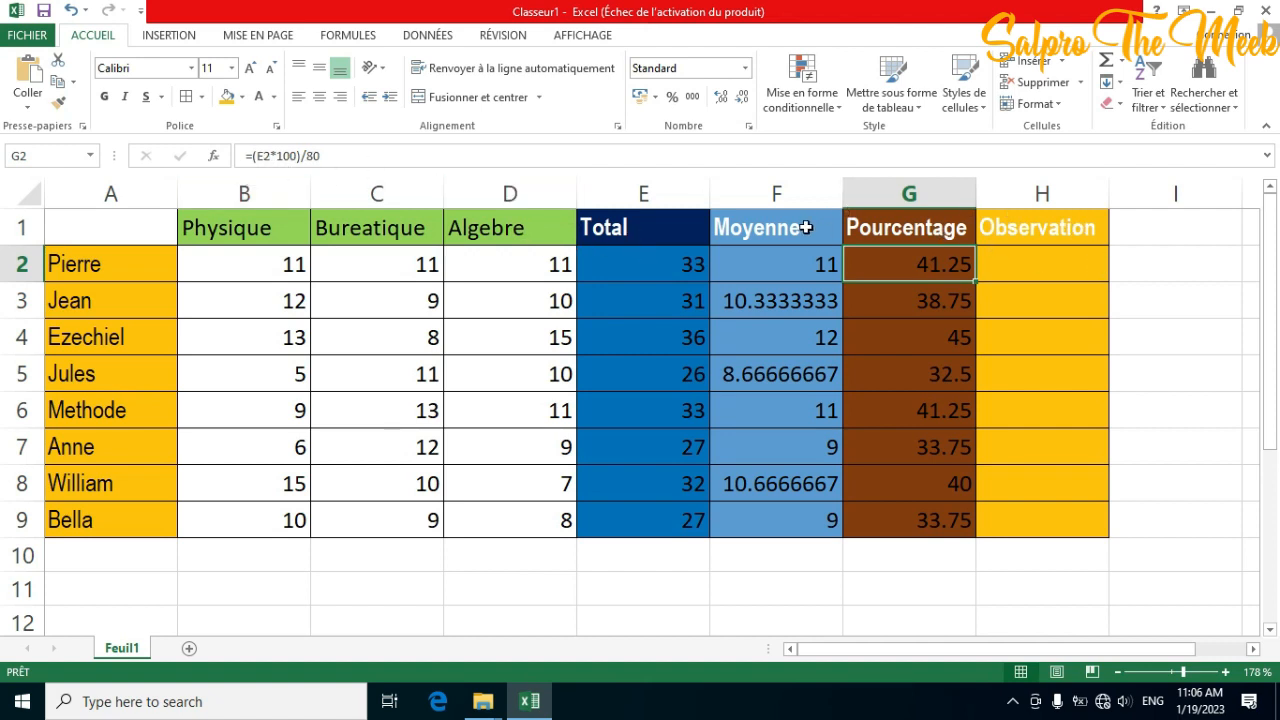
pyautogui.click(71, 12)
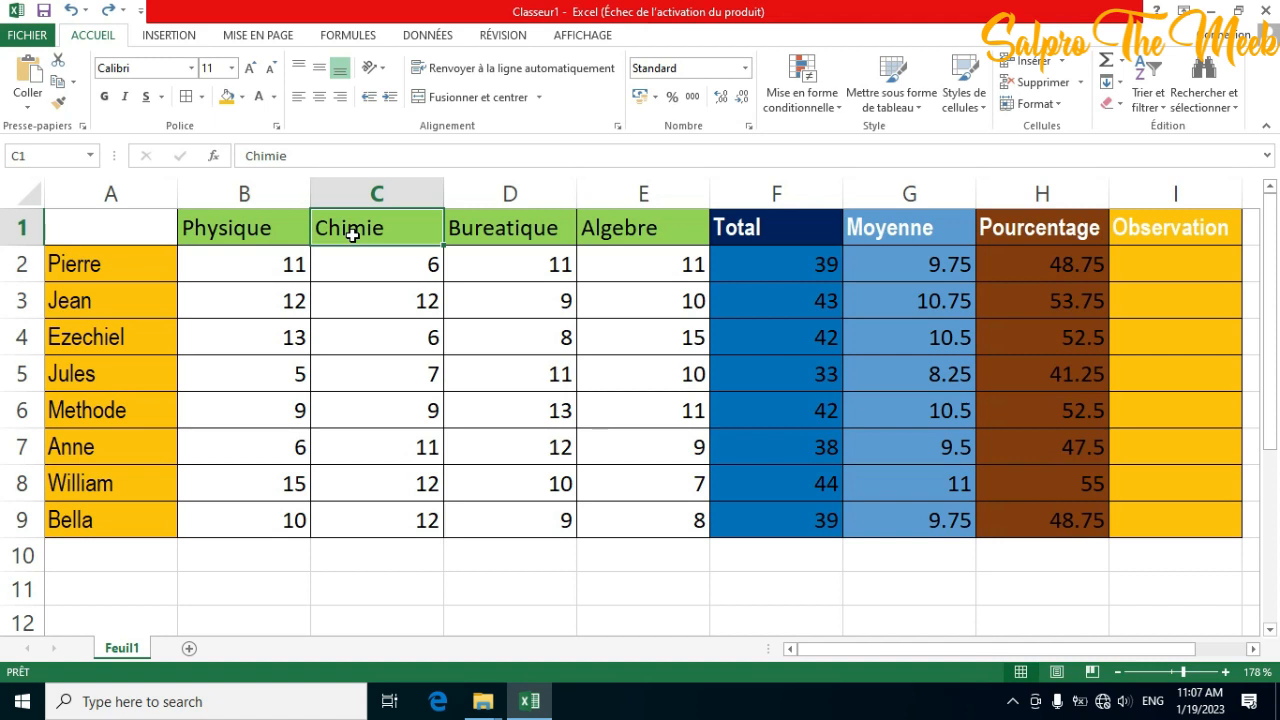
# Insert an entire column before the Physique column, using the Colonne entière option
pyautogui.click(246, 228)
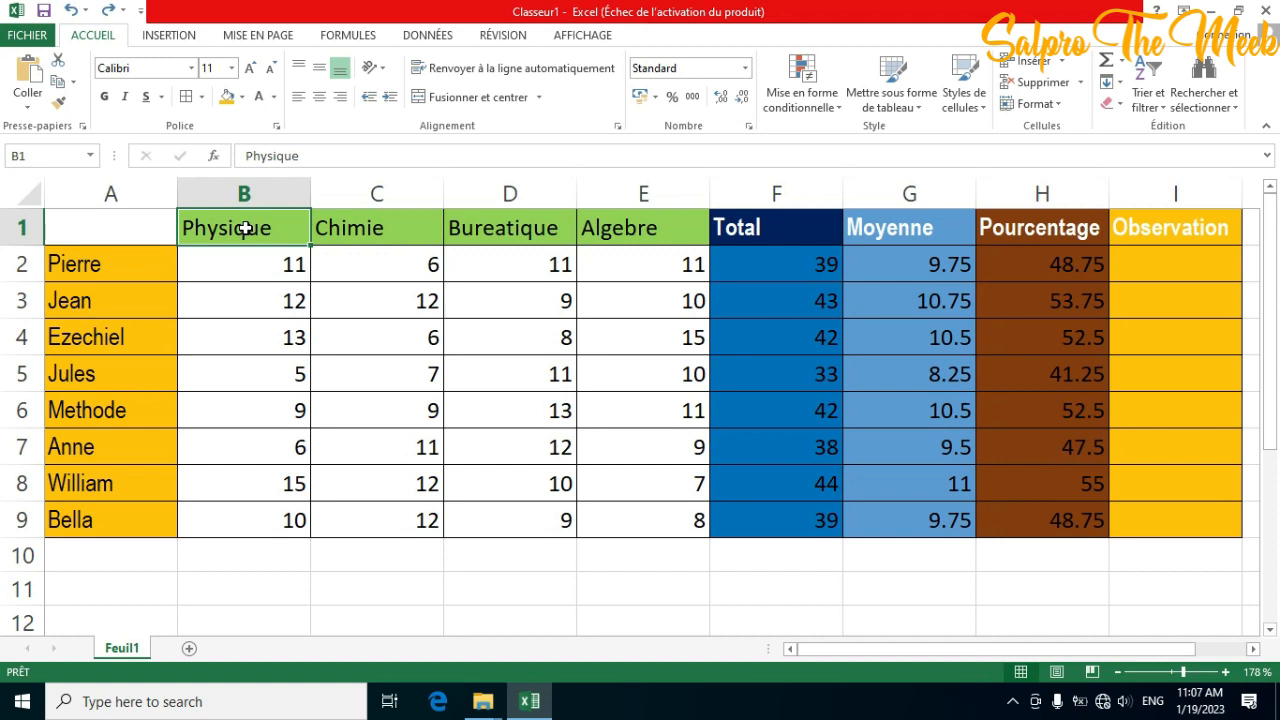
pyautogui.rightClick(247, 231)
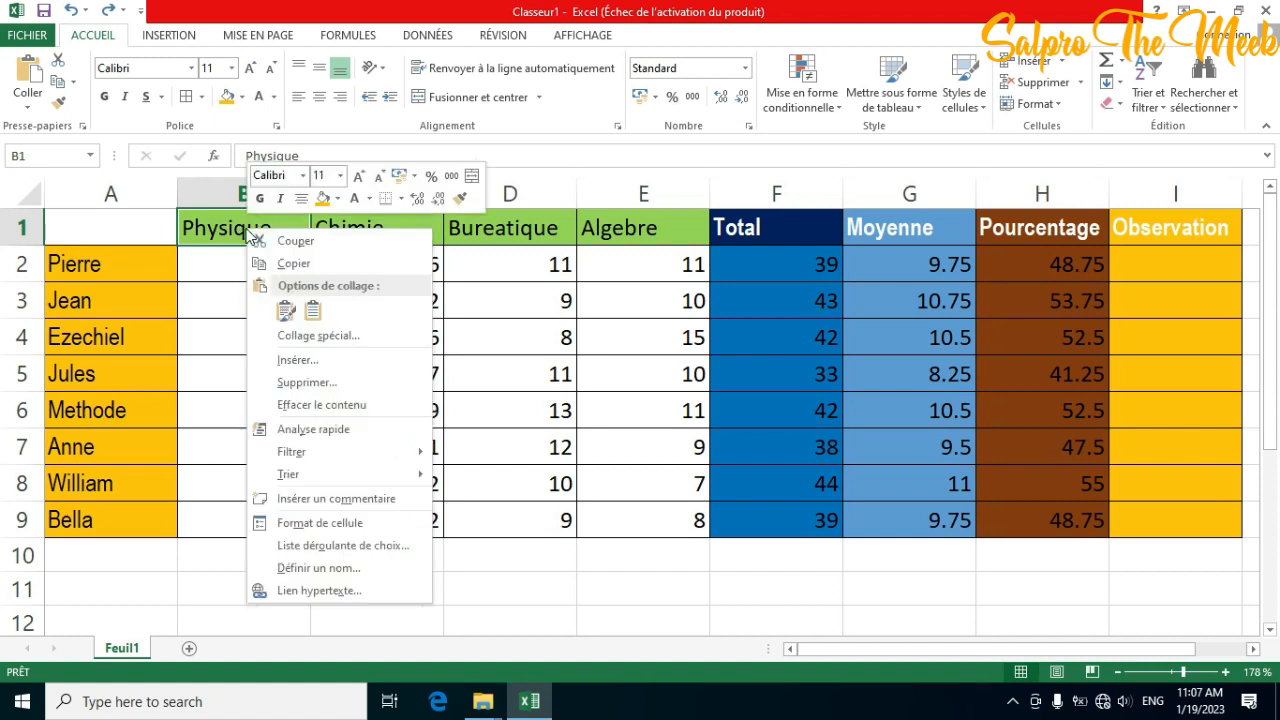
pyautogui.click(313, 362)
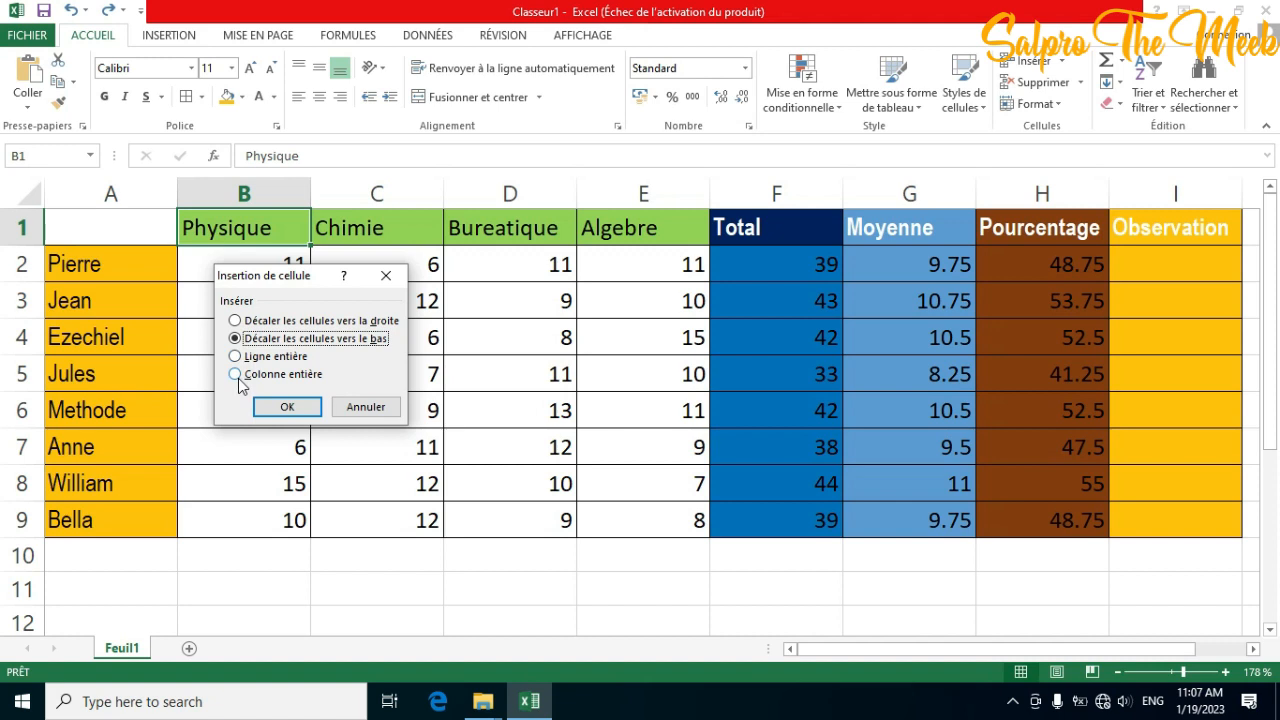
pyautogui.click(232, 377)
pyautogui.click(287, 408)
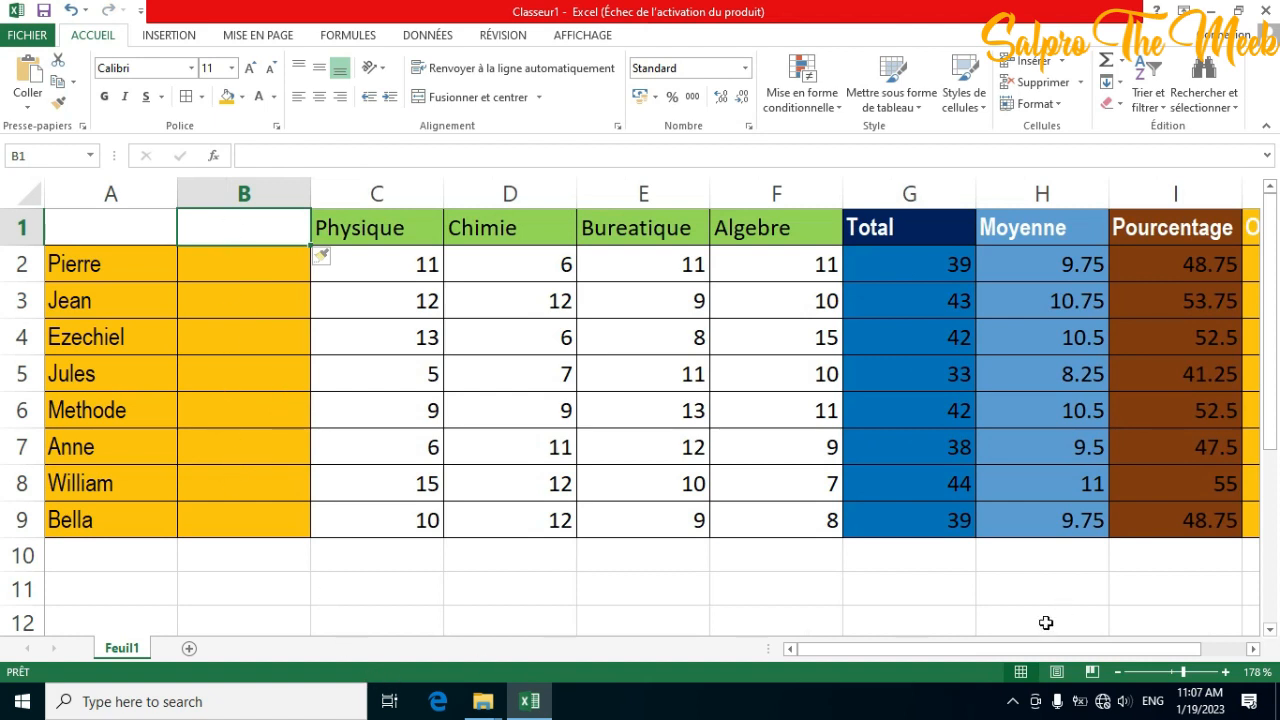
# Check the Total formula in G2 and undo the column insertion
pyautogui.moveTo(968, 653); pyautogui.dragTo(1068, 652)
pyautogui.click(766, 263)
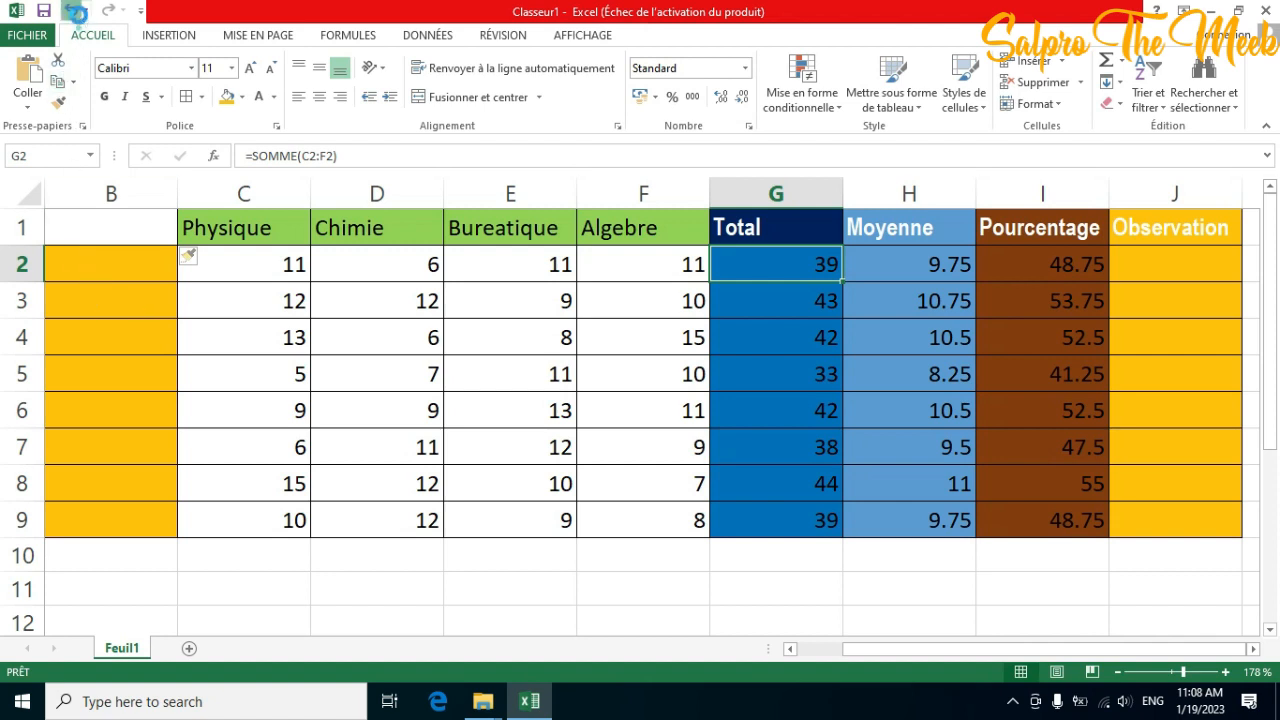
pyautogui.click(70, 10)
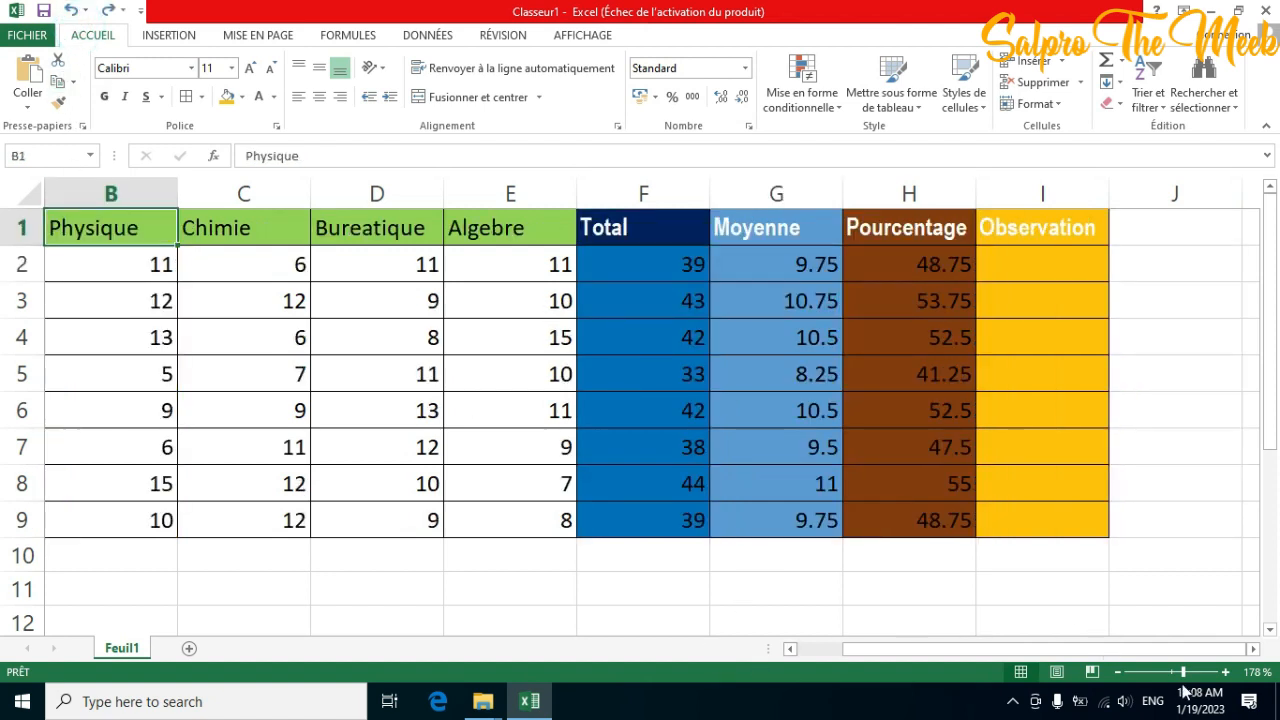
# Start a formula in the first Observation cell, I2, with the SI function
pyautogui.moveTo(1176, 672); pyautogui.dragTo(1165, 672)
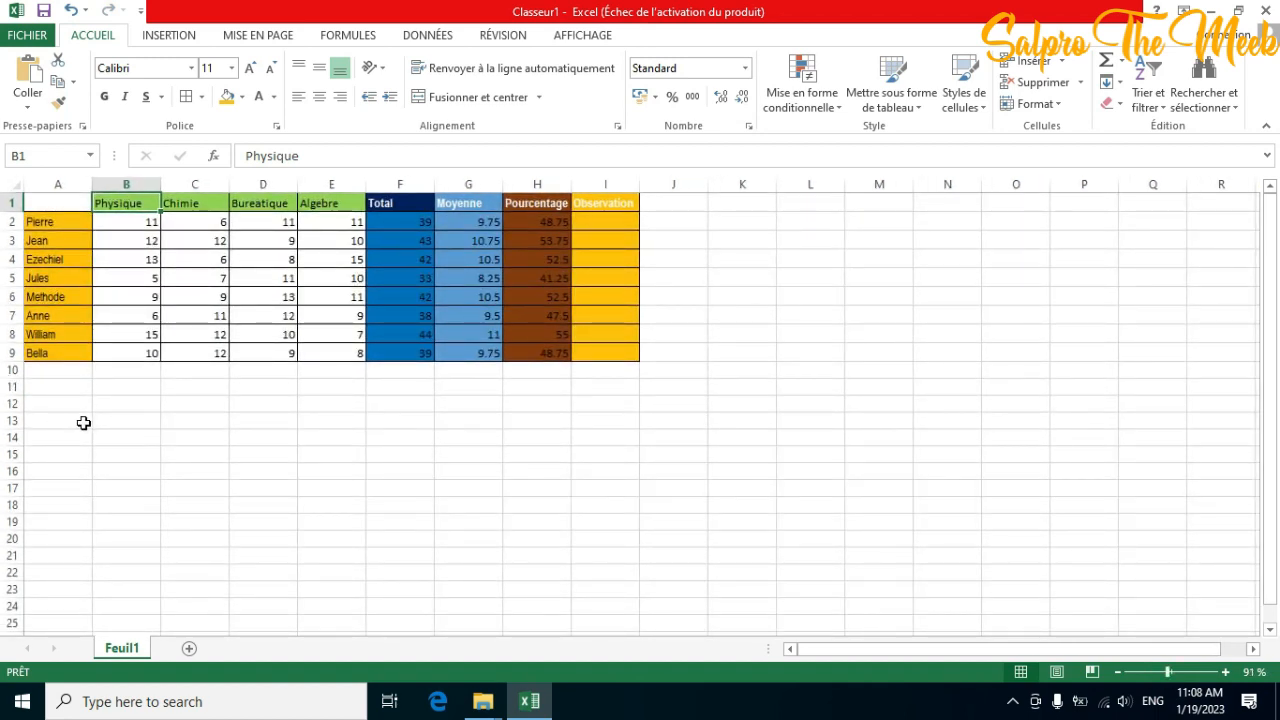
pyautogui.click(593, 224)
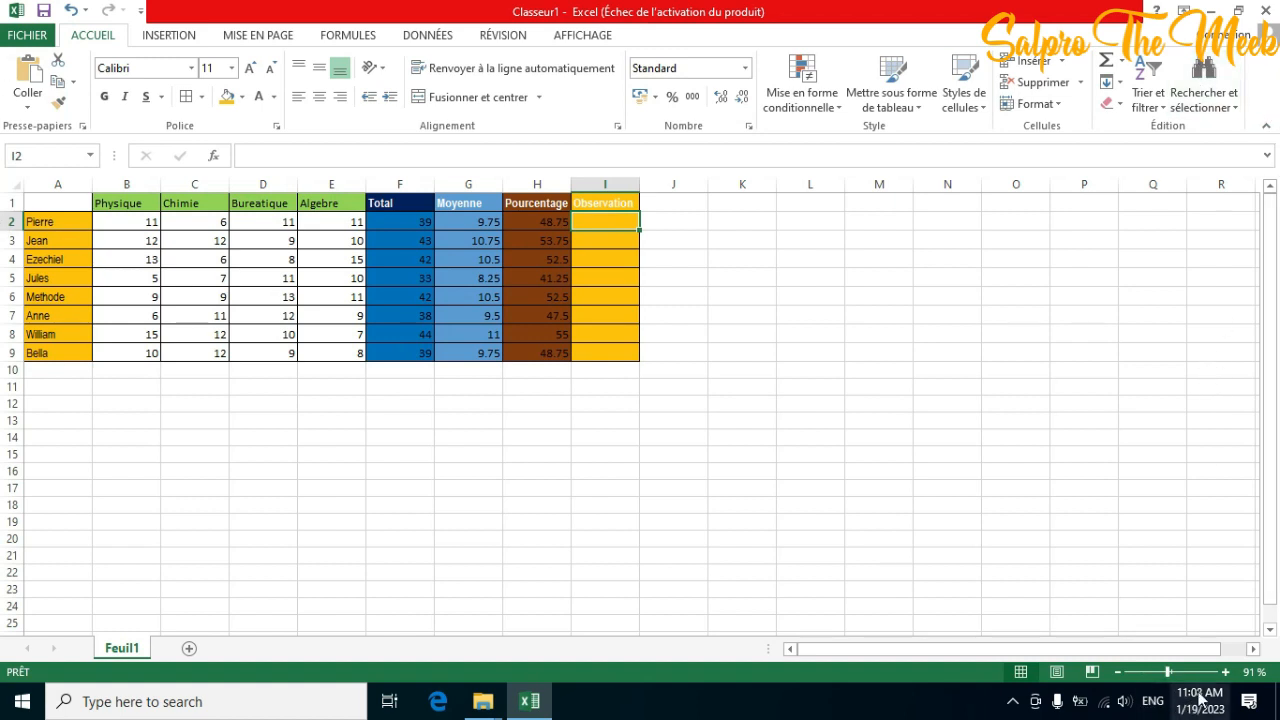
pyautogui.click(1182, 672)
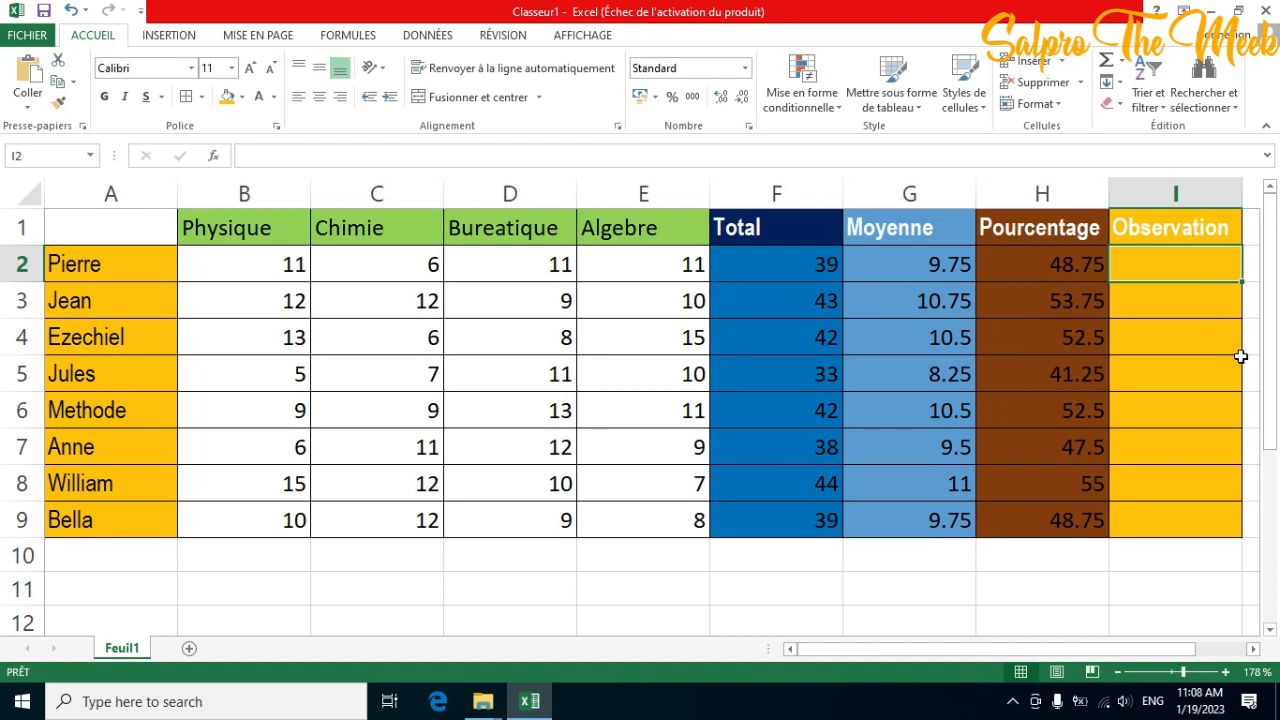
pyautogui.write('=')
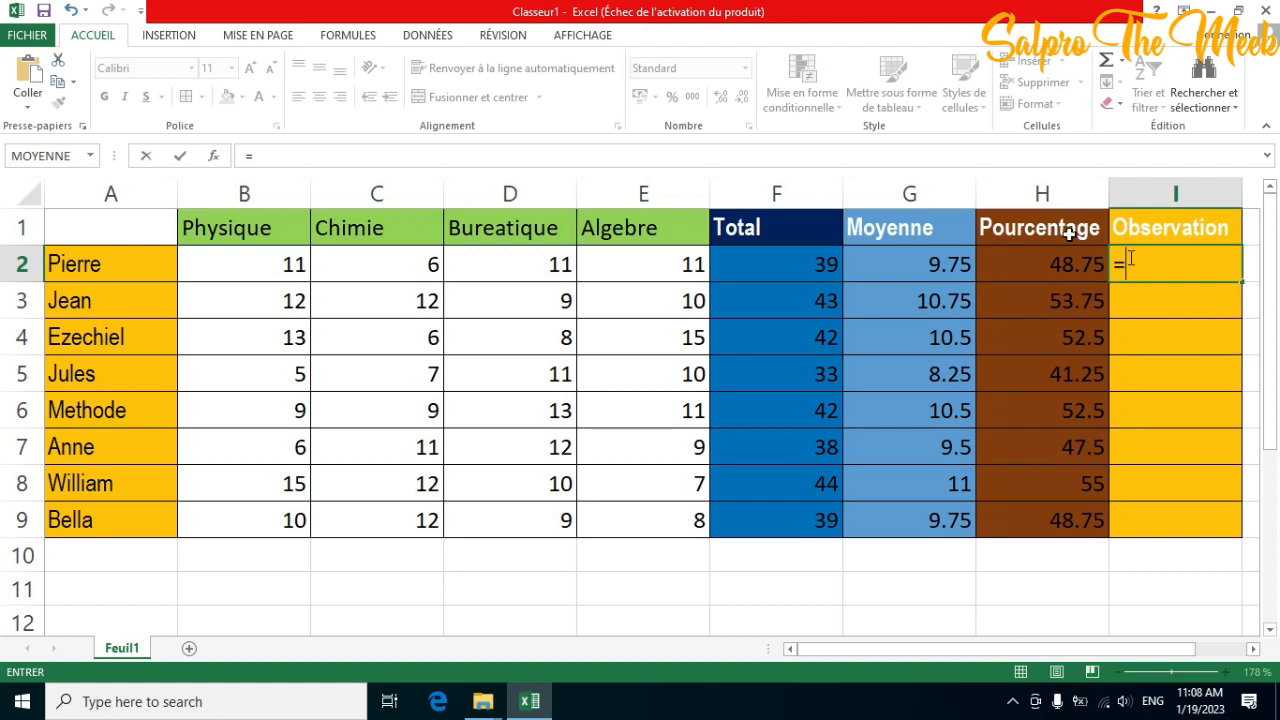
pyautogui.click(88, 156)
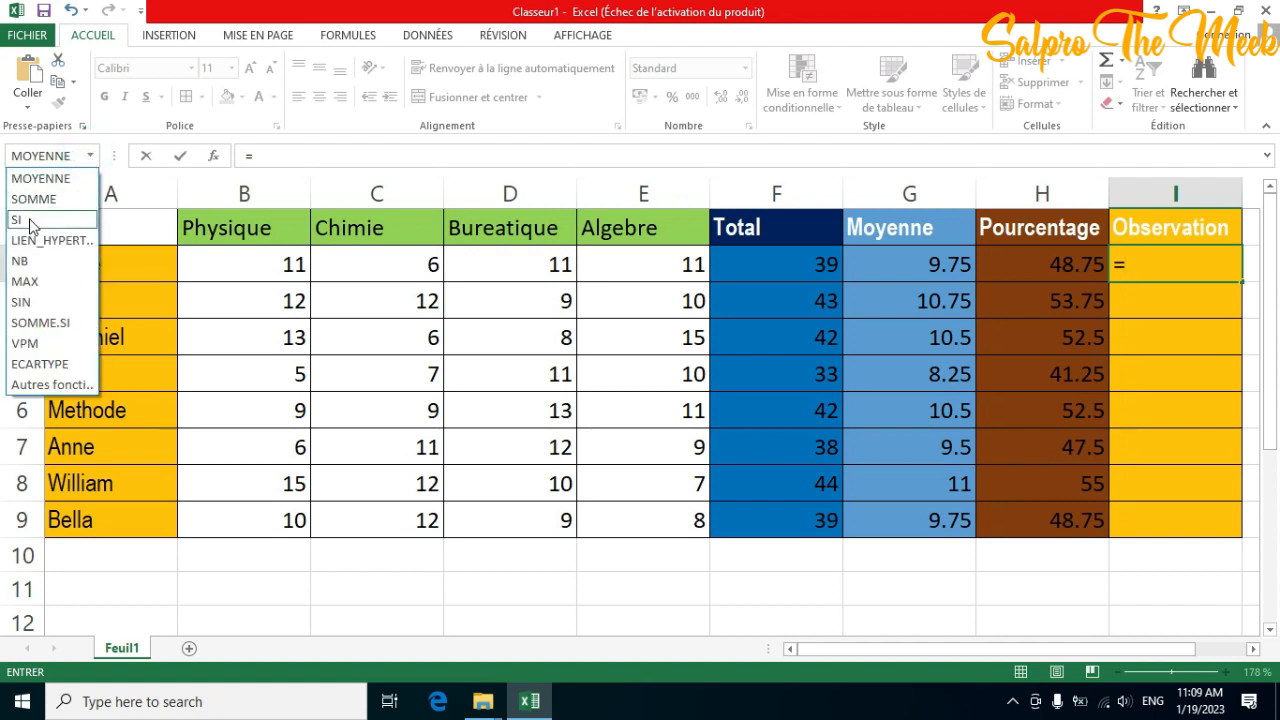
pyautogui.click(30, 221)
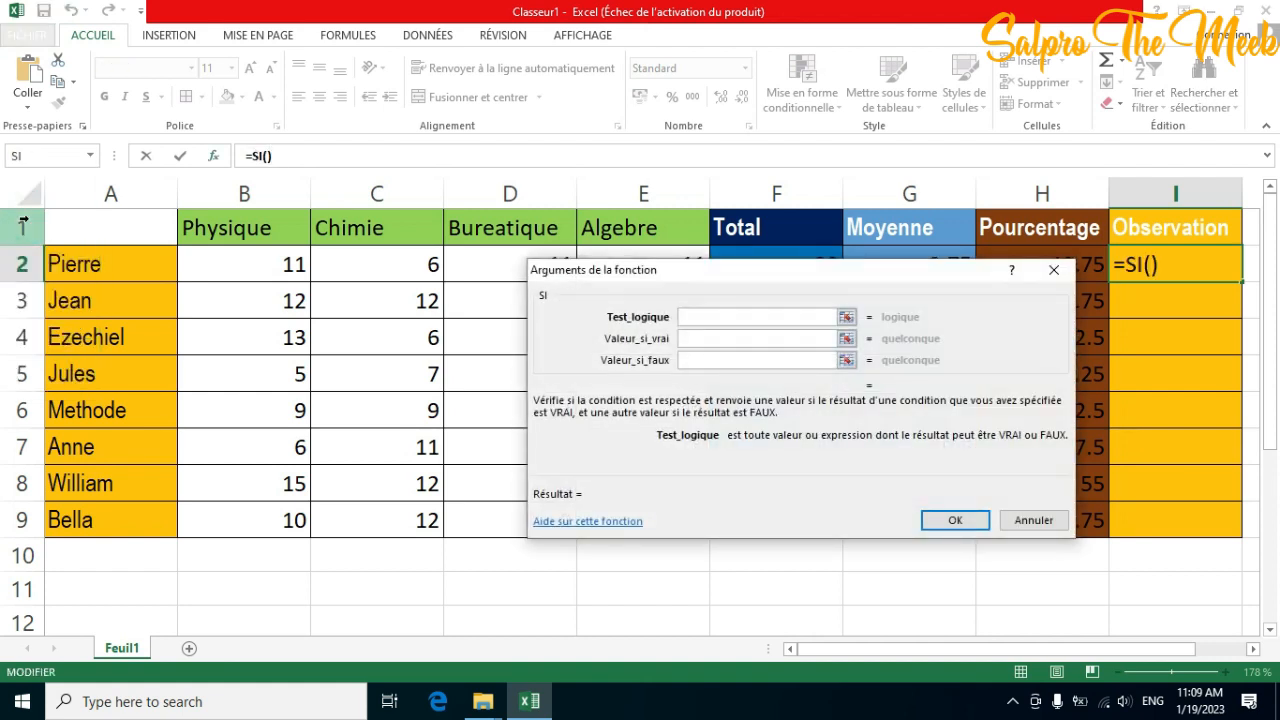
# Move the SI function arguments window clear of the Pourcentage cell H2
pyautogui.moveTo(756, 279); pyautogui.dragTo(590, 213)
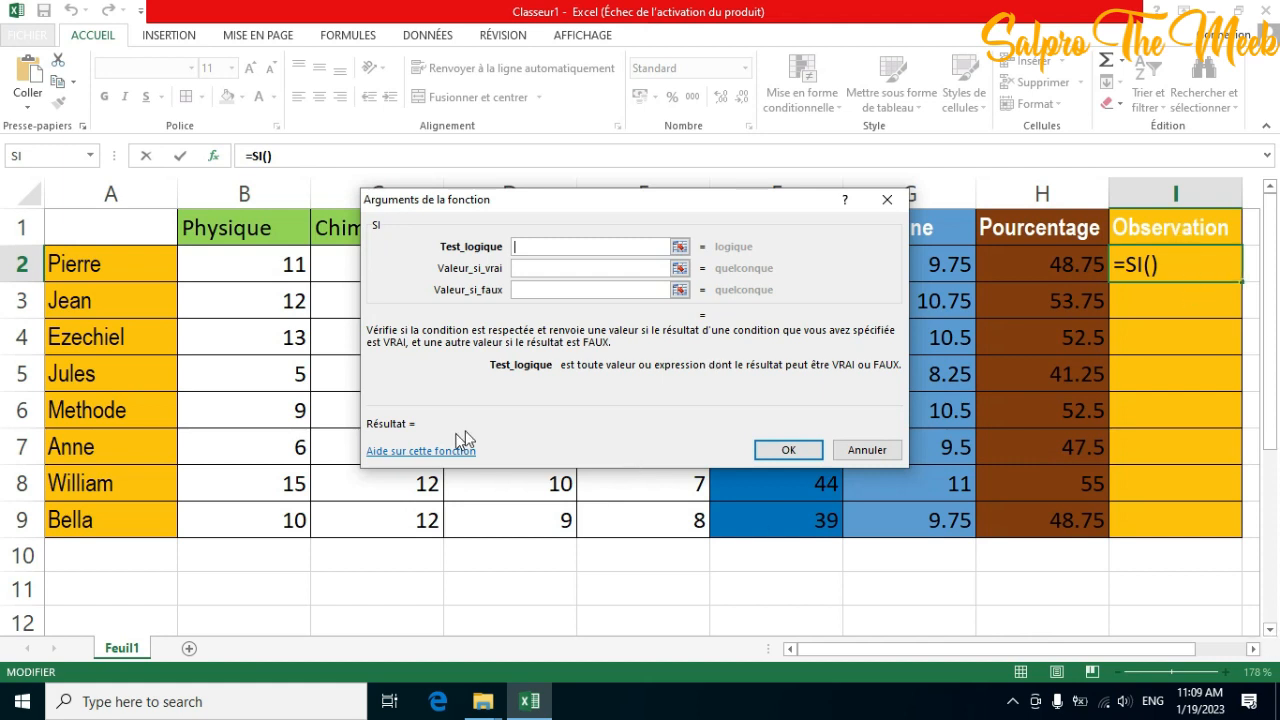
pyautogui.moveTo(711, 200); pyautogui.dragTo(681, 368)
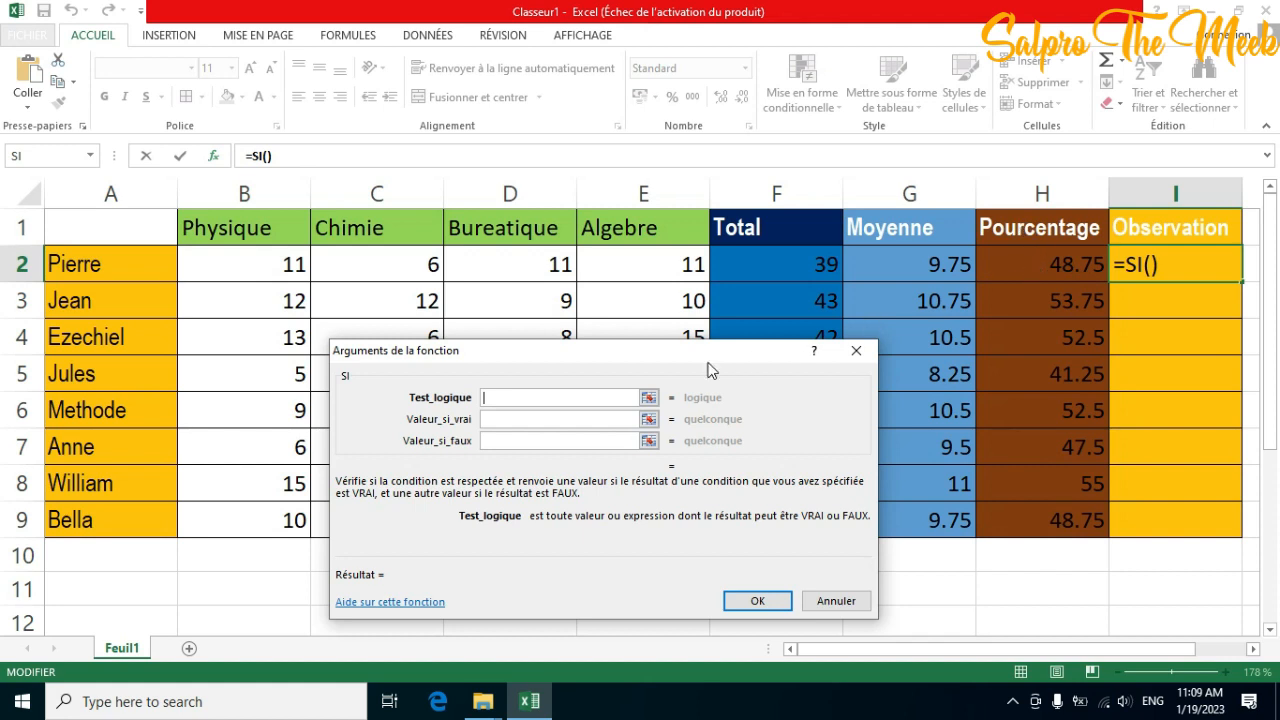
pyautogui.moveTo(700, 357); pyautogui.dragTo(676, 230)
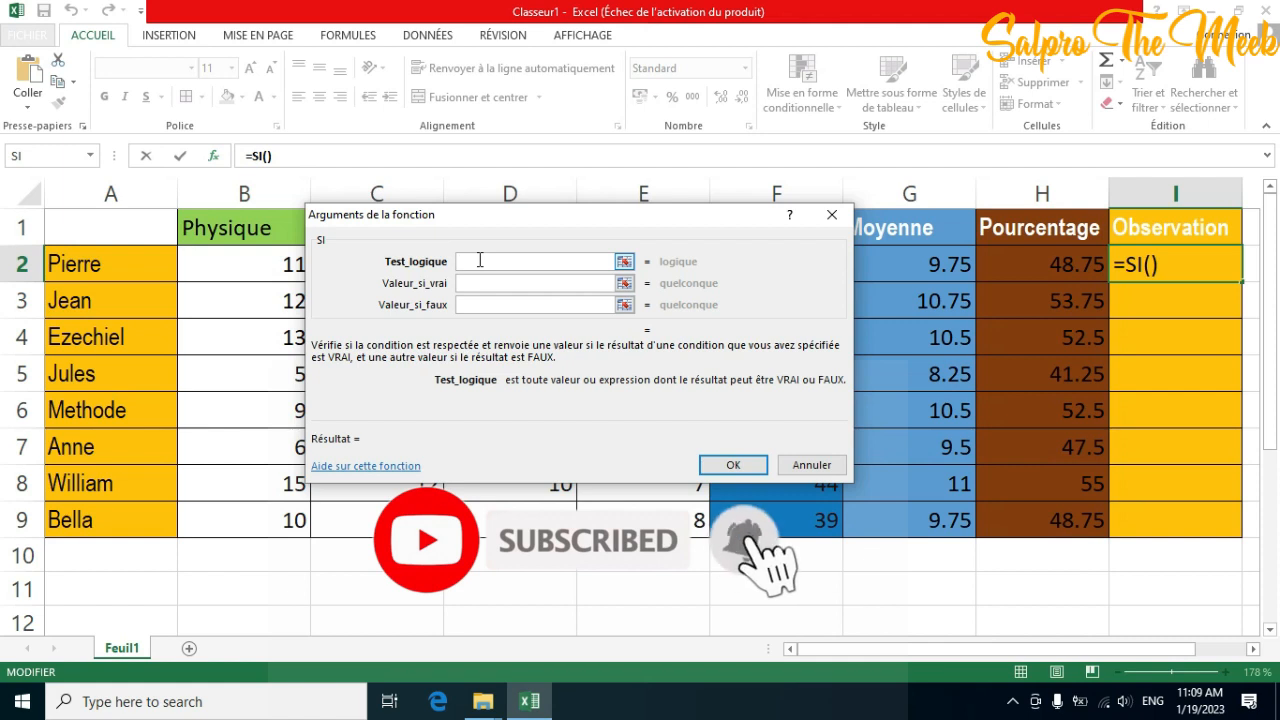
pyautogui.click(1057, 264)
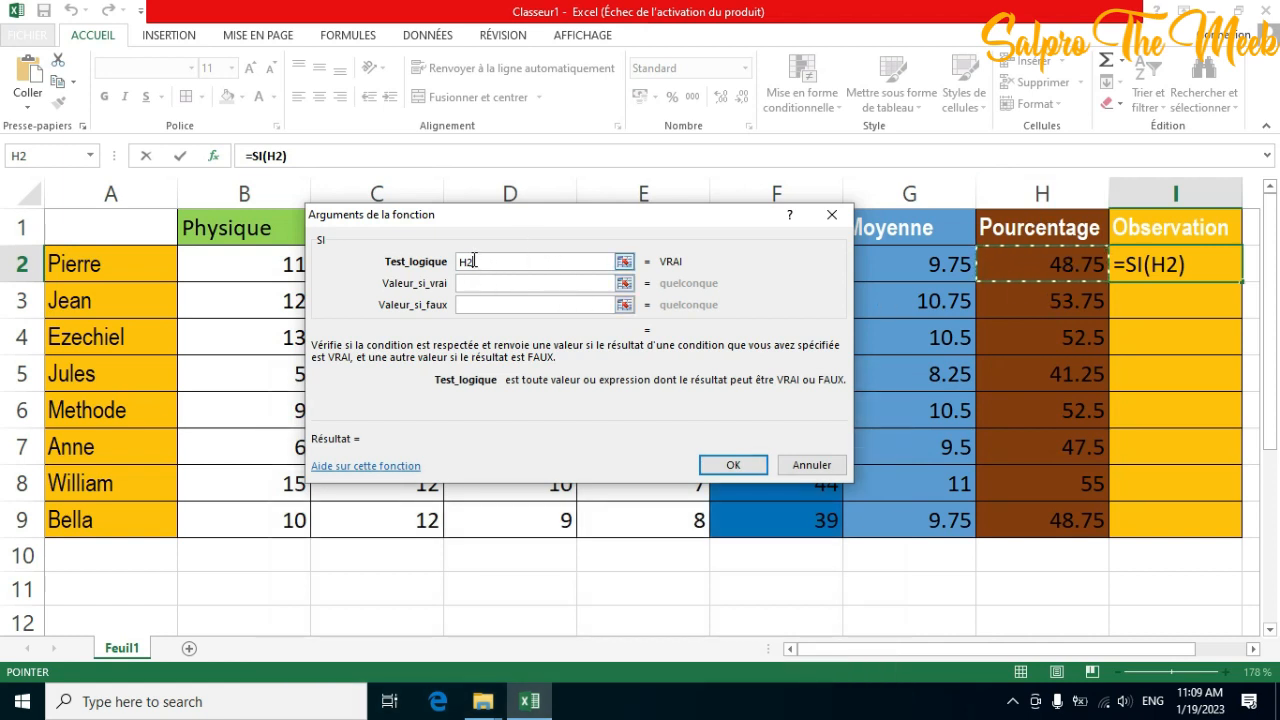
pyautogui.moveTo(475, 260); pyautogui.dragTo(459, 268)
pyautogui.write('h')
pyautogui.press('BackSpace')
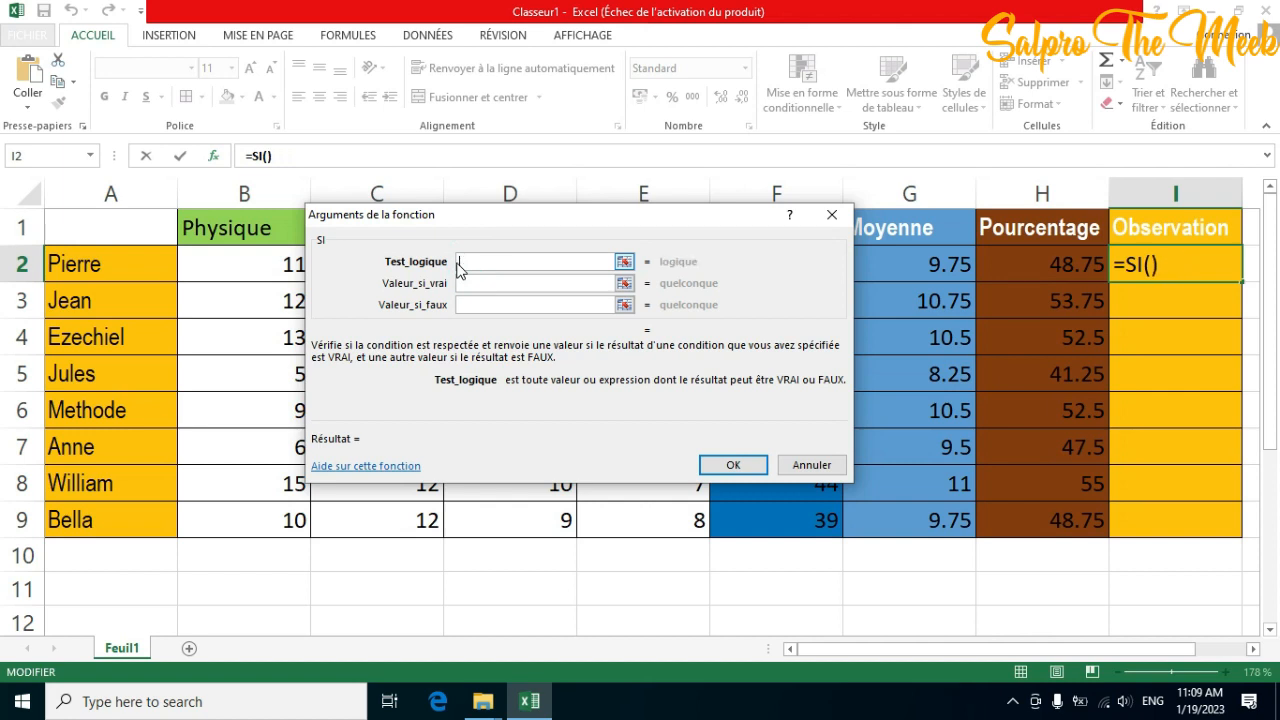
pyautogui.write('H2')
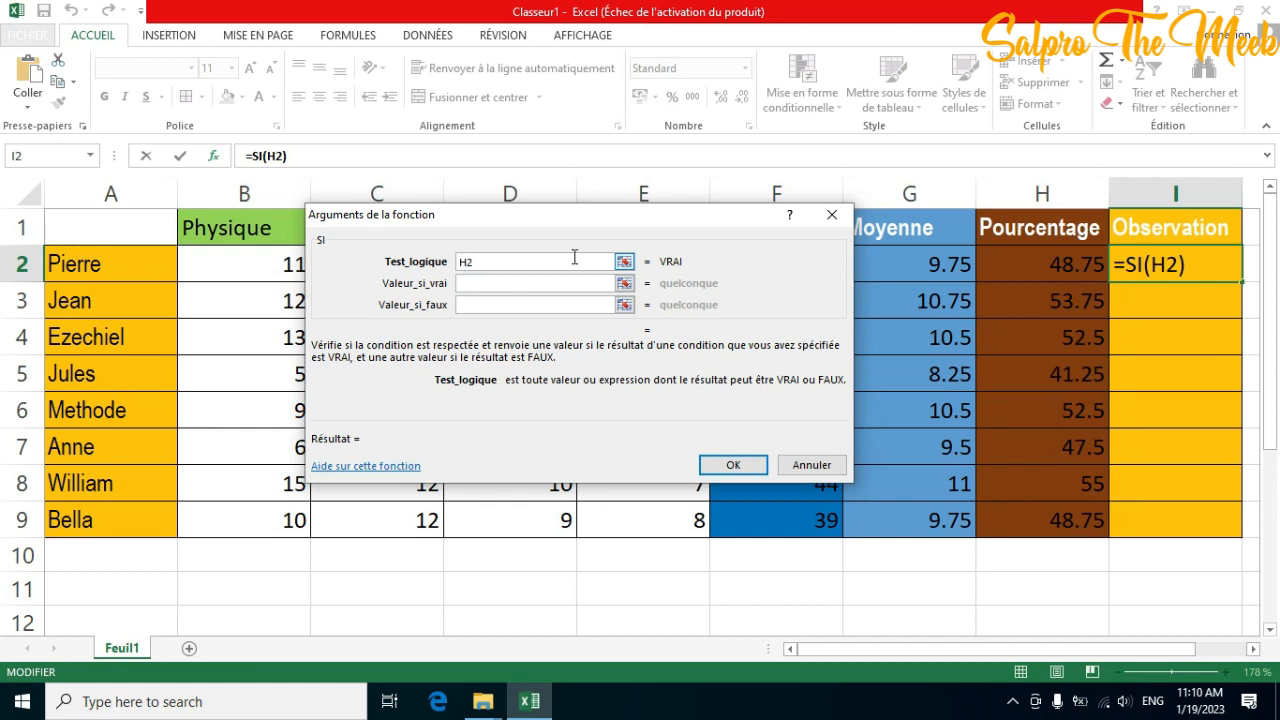
pyautogui.click(479, 283)
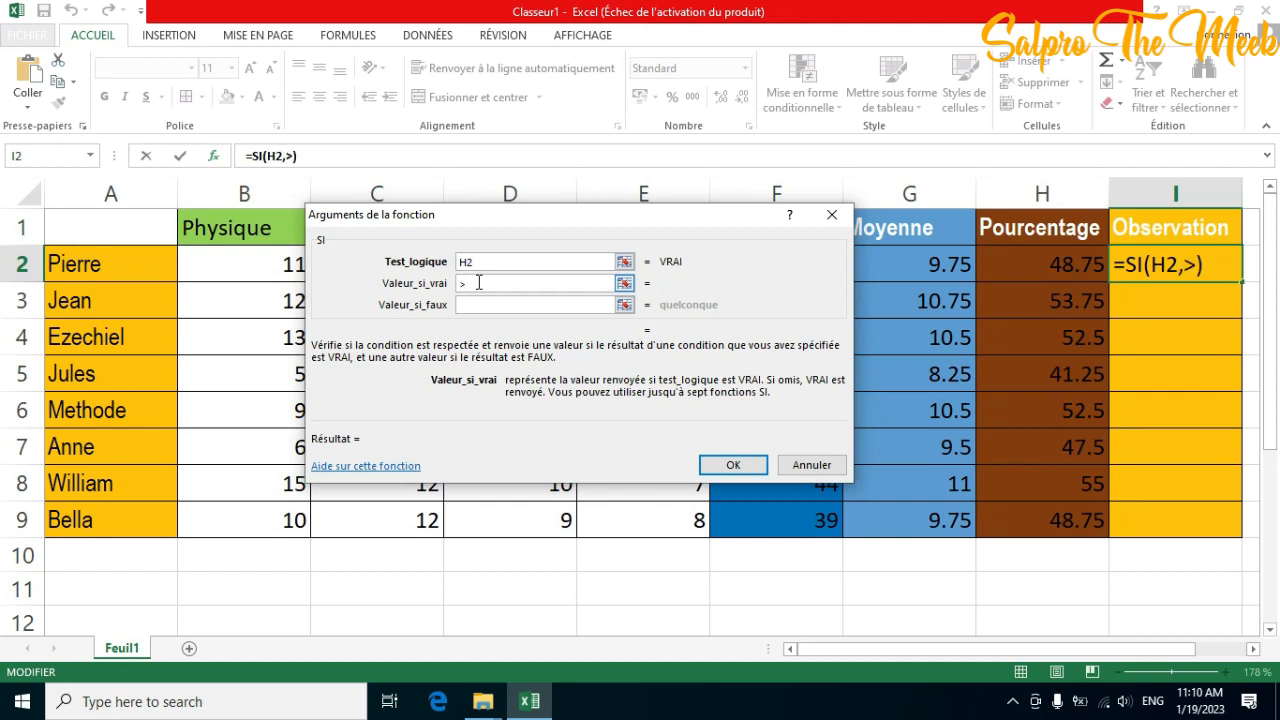
pyautogui.write('=')
pyautogui.write('50')
pyautogui.click(485, 306)
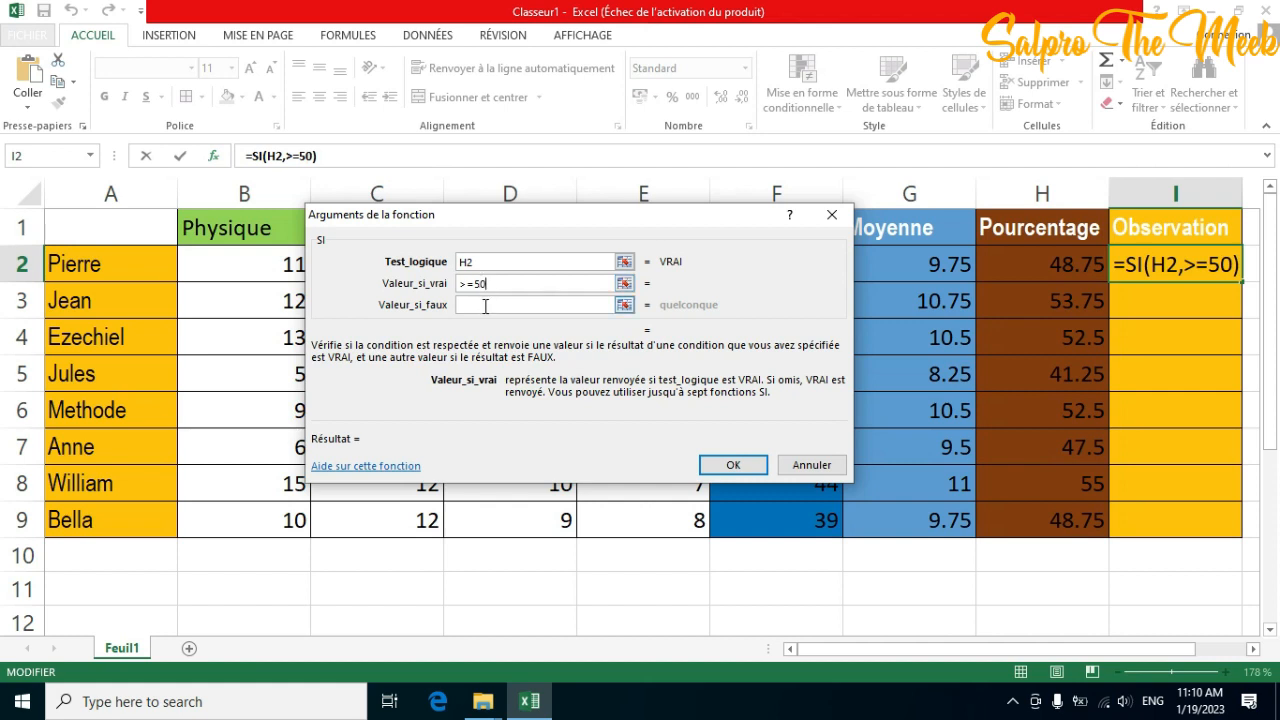
pyautogui.click(486, 284)
pyautogui.moveTo(491, 283); pyautogui.dragTo(451, 289)
pyautogui.press('BackSpace')
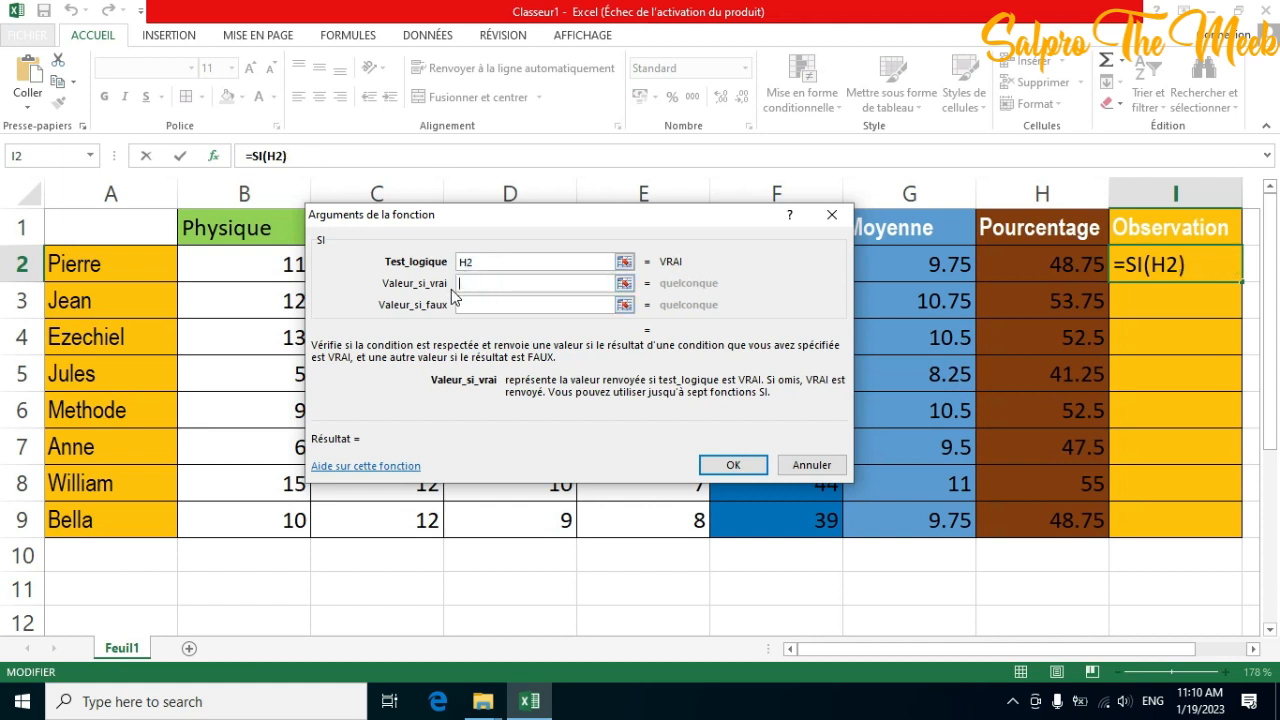
pyautogui.click(500, 258)
pyautogui.moveTo(494, 260); pyautogui.dragTo(466, 261)
pyautogui.press('BackSpace')
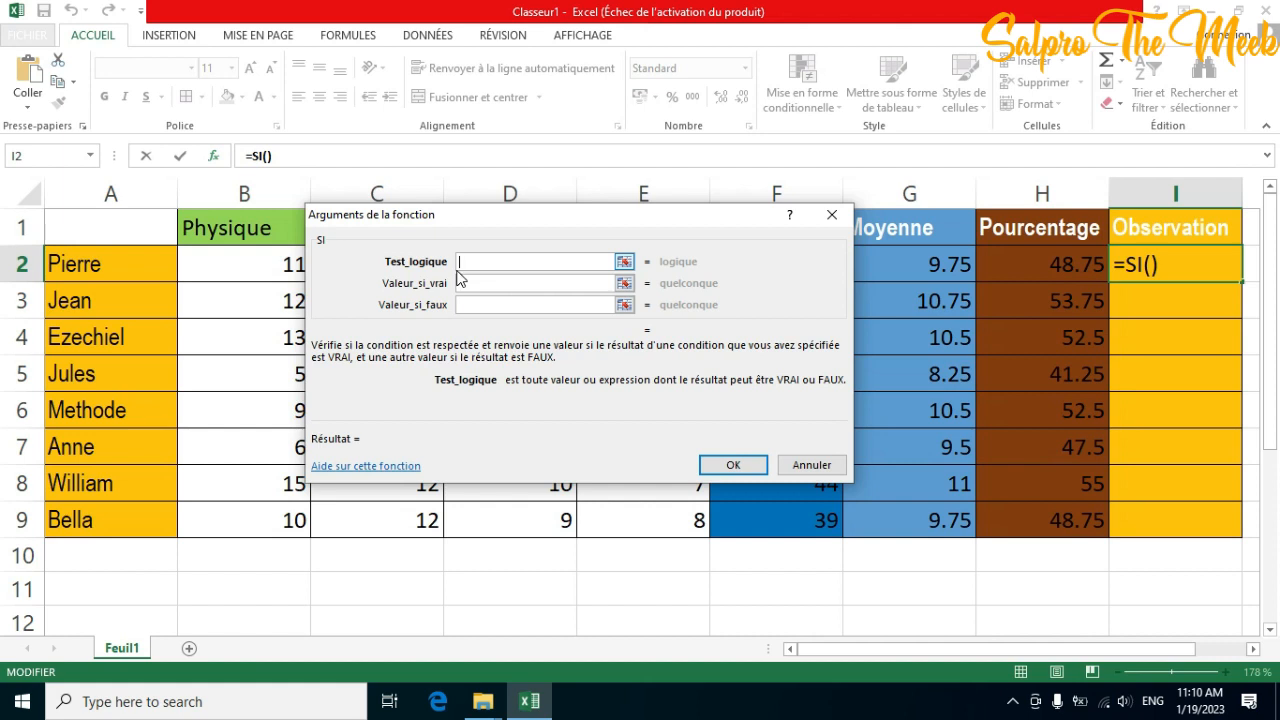
# Set the SI function's logical test to H2>=50 and its value if true to Reussi
pyautogui.write('h')
pyautogui.press('BackSpace')
pyautogui.click(1076, 262)
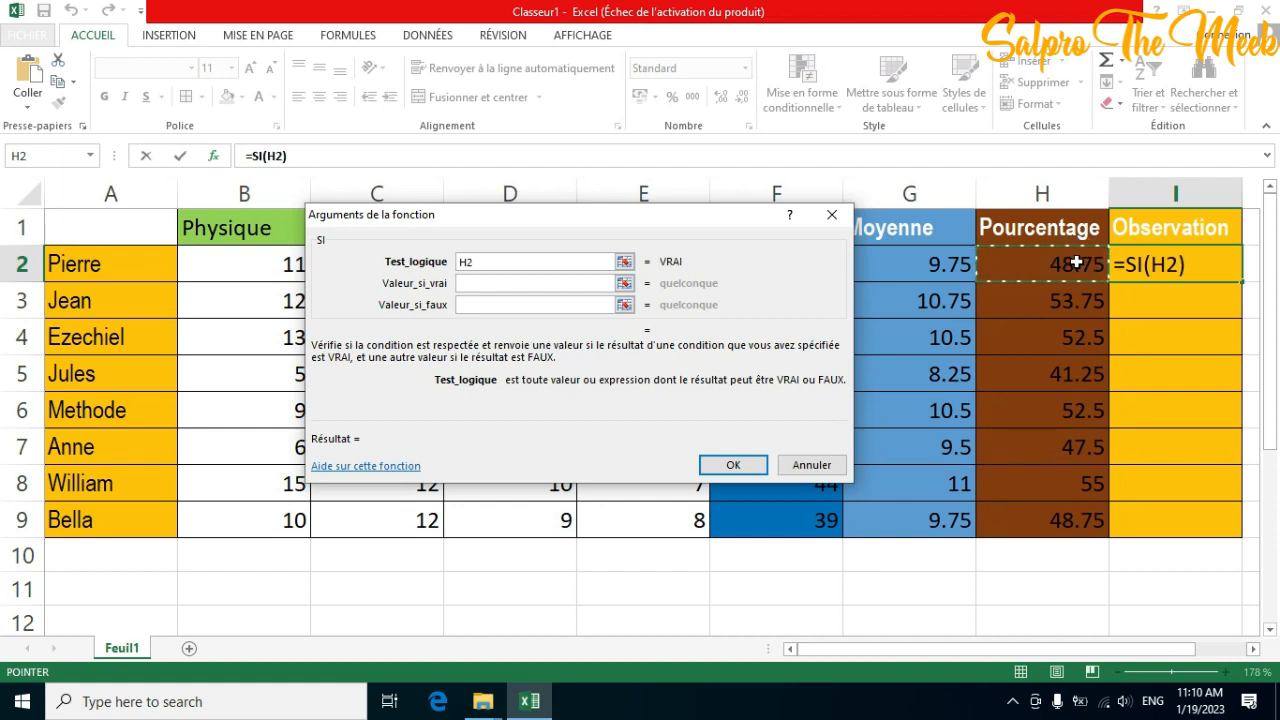
pyautogui.write('>=50')
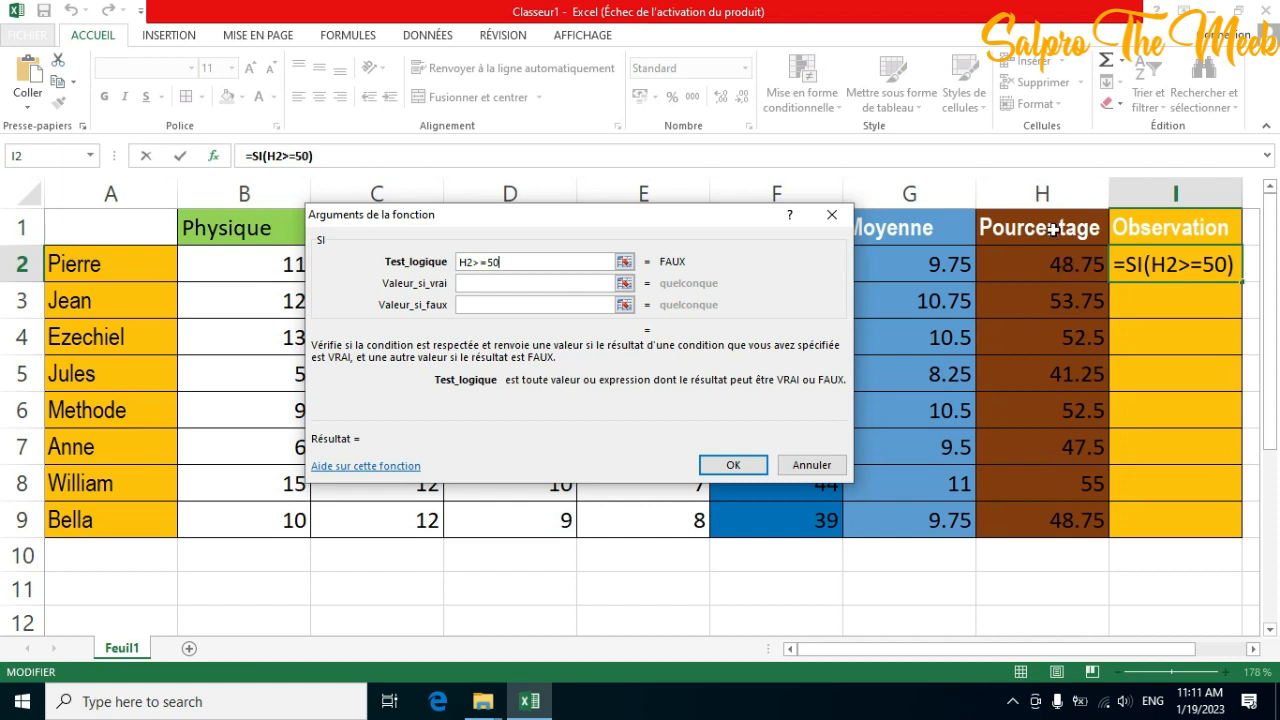
pyautogui.click(467, 284)
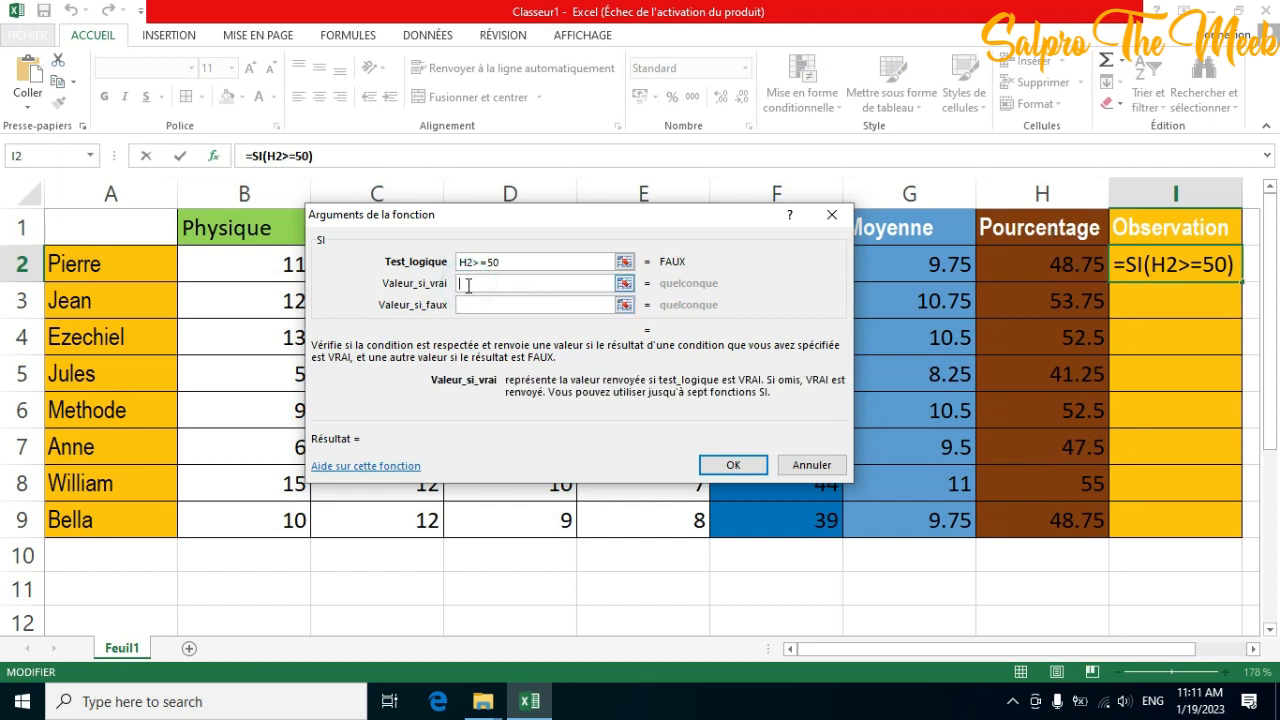
pyautogui.write('Reussi')
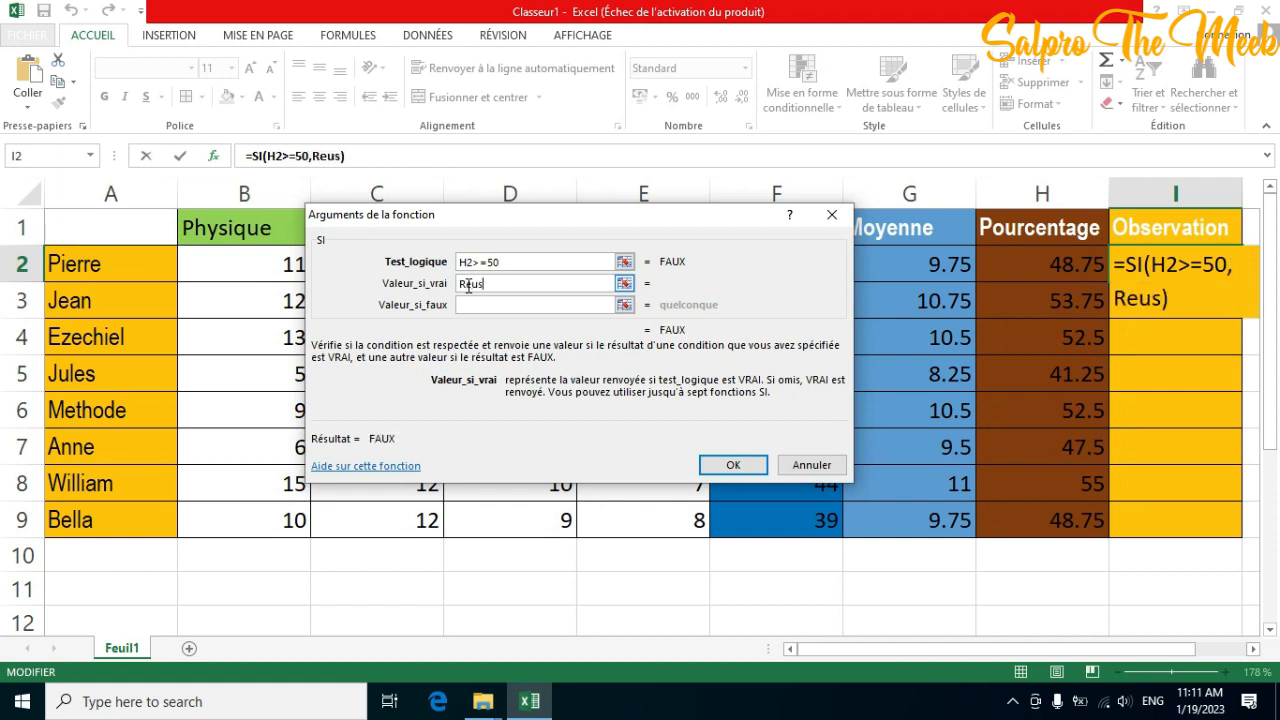
# Switch the keyboard input to French (France) and set the SI function's value if false to Echoué
pyautogui.click(473, 305)
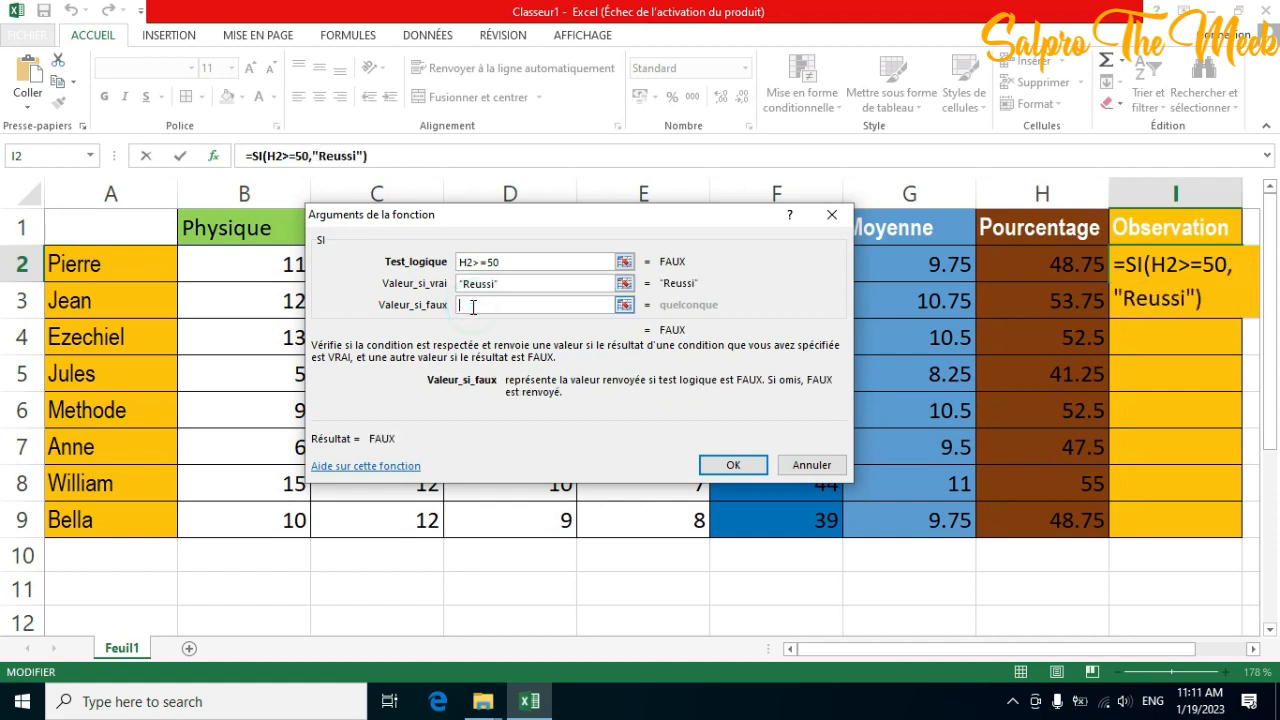
pyautogui.write('Fa')
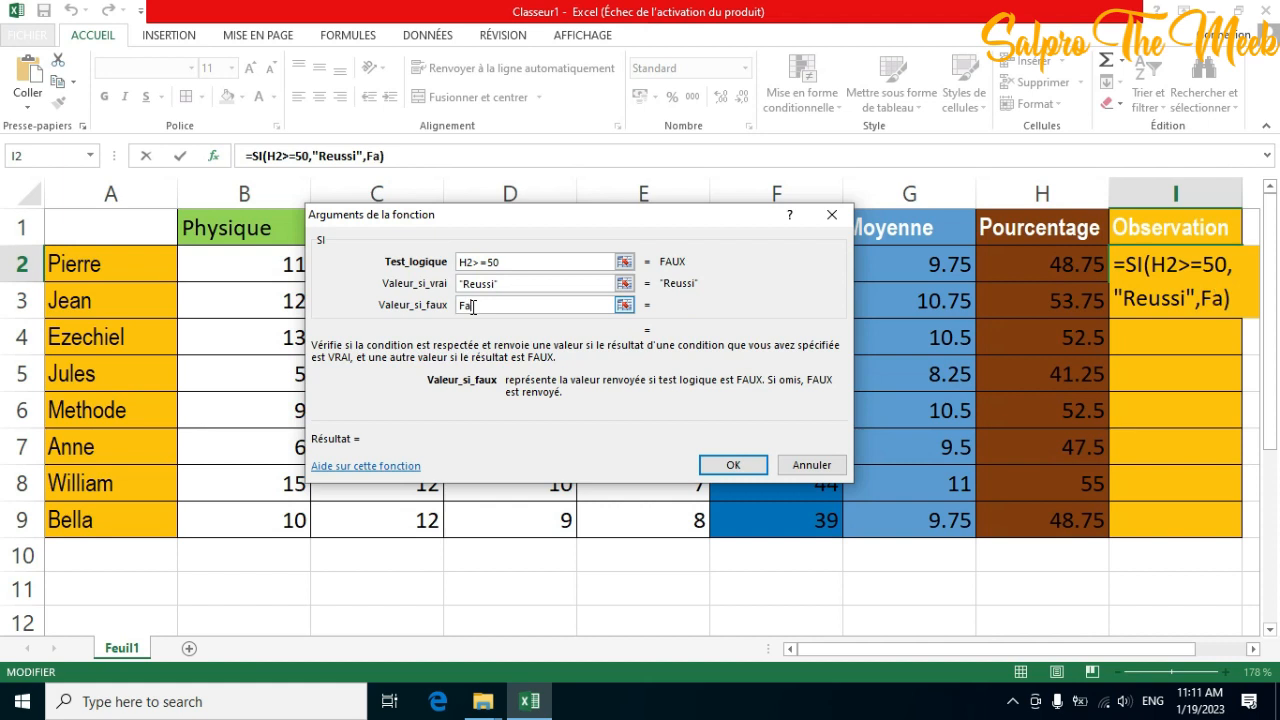
pyautogui.press('BackSpace')
pyautogui.press('BackSpace')
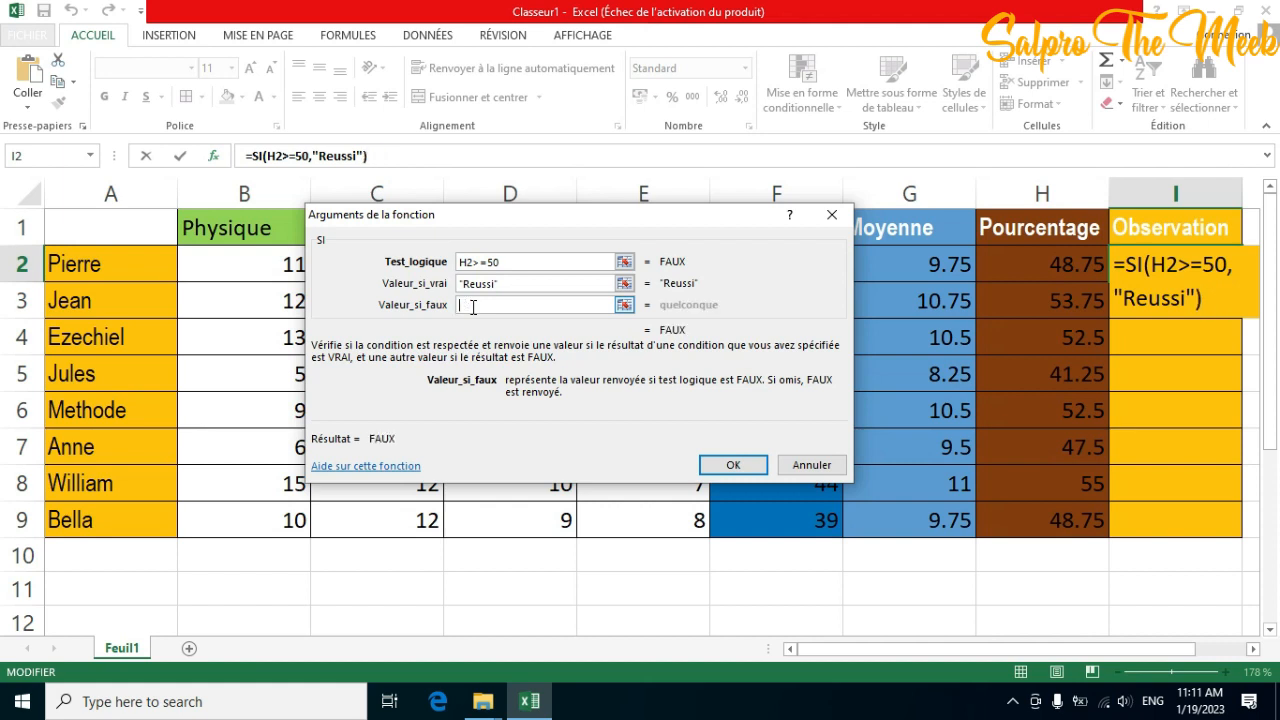
pyautogui.write('Ec')
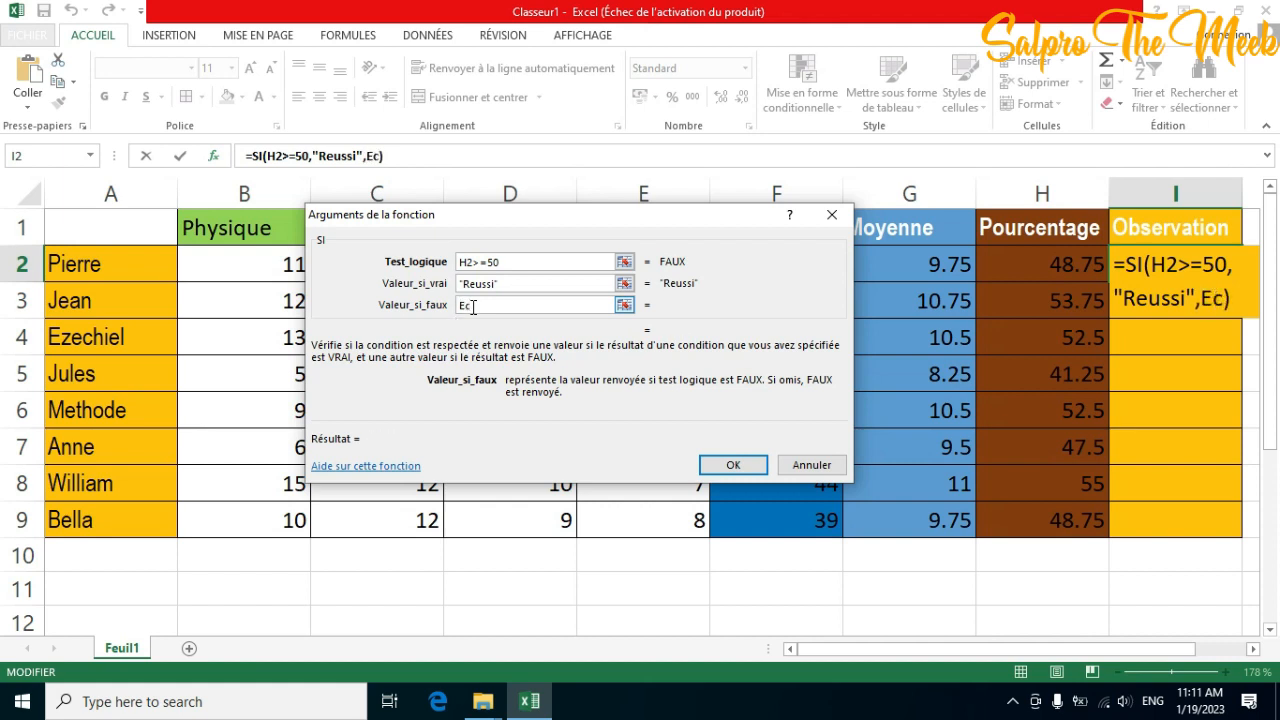
pyautogui.write('ho')
pyautogui.click(1153, 704)
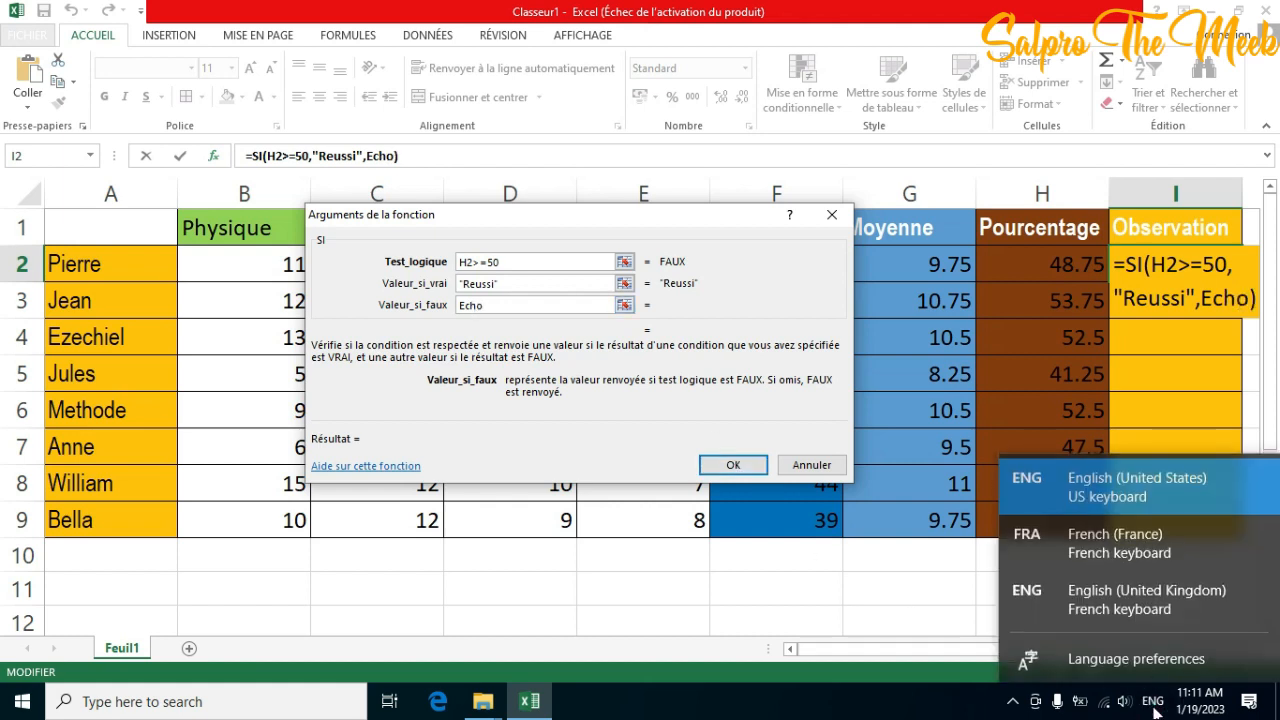
pyautogui.click(1135, 538)
pyautogui.press('BackSpace')
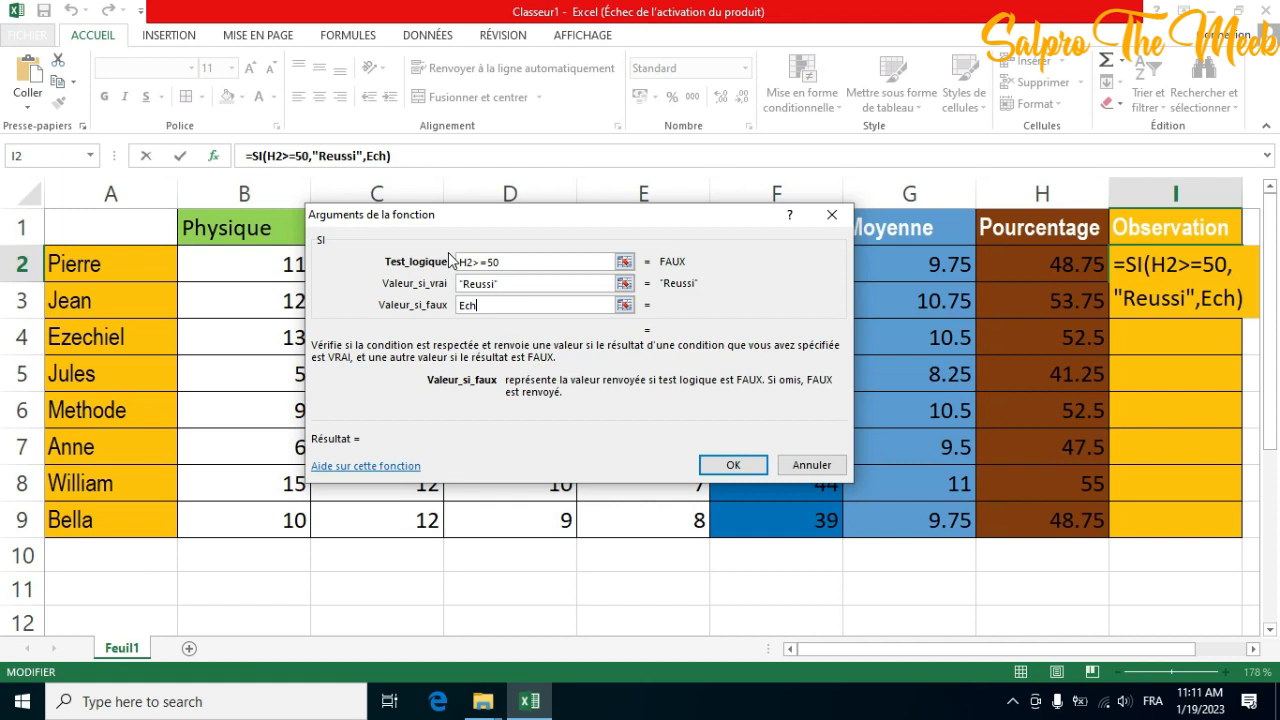
pyautogui.write('e')
pyautogui.press('BackSpace')
pyautogui.write('oué')
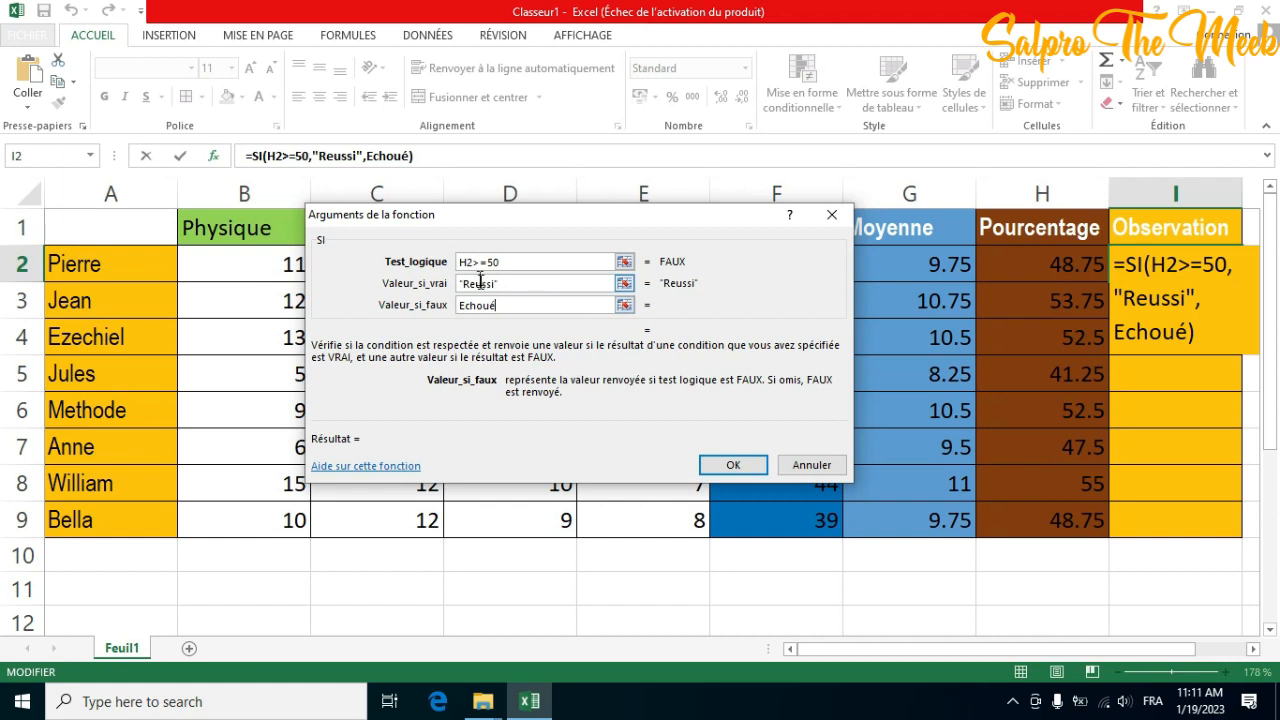
# Correct the value if true to Réussi with its accent and apply the SI formula to I2
pyautogui.click(477, 284)
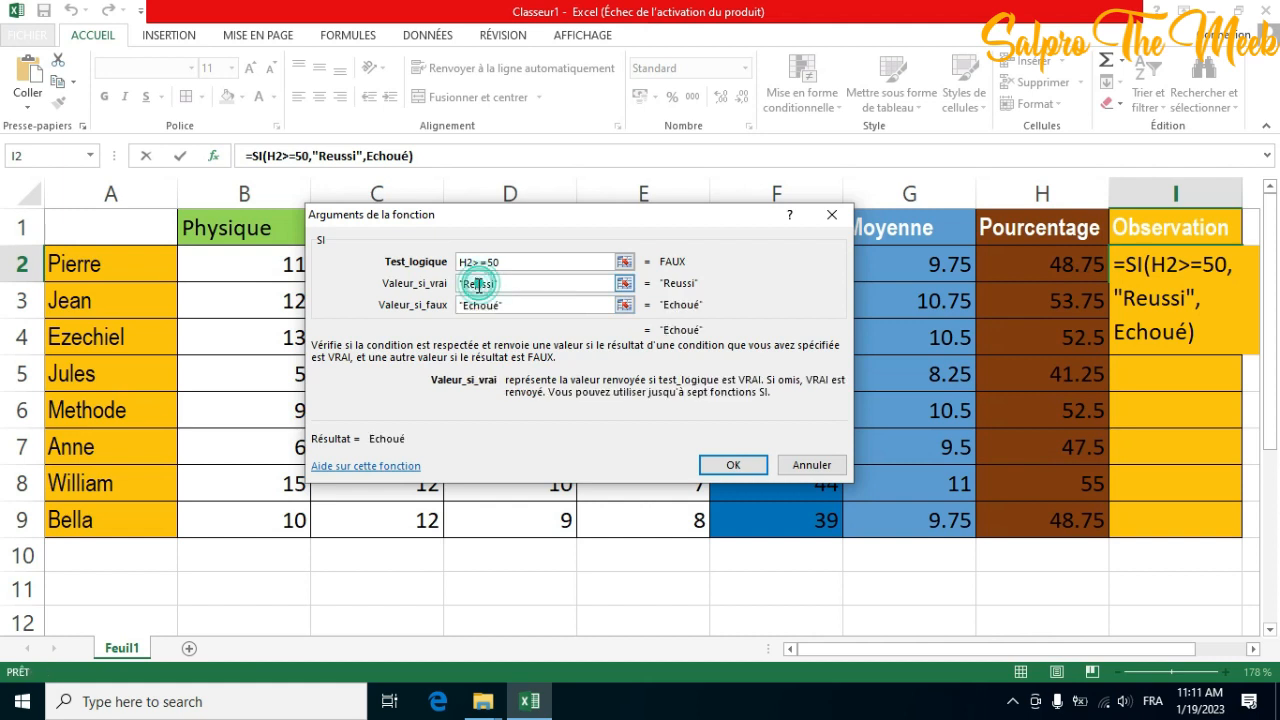
pyautogui.press('BackSpace')
pyautogui.write('é')
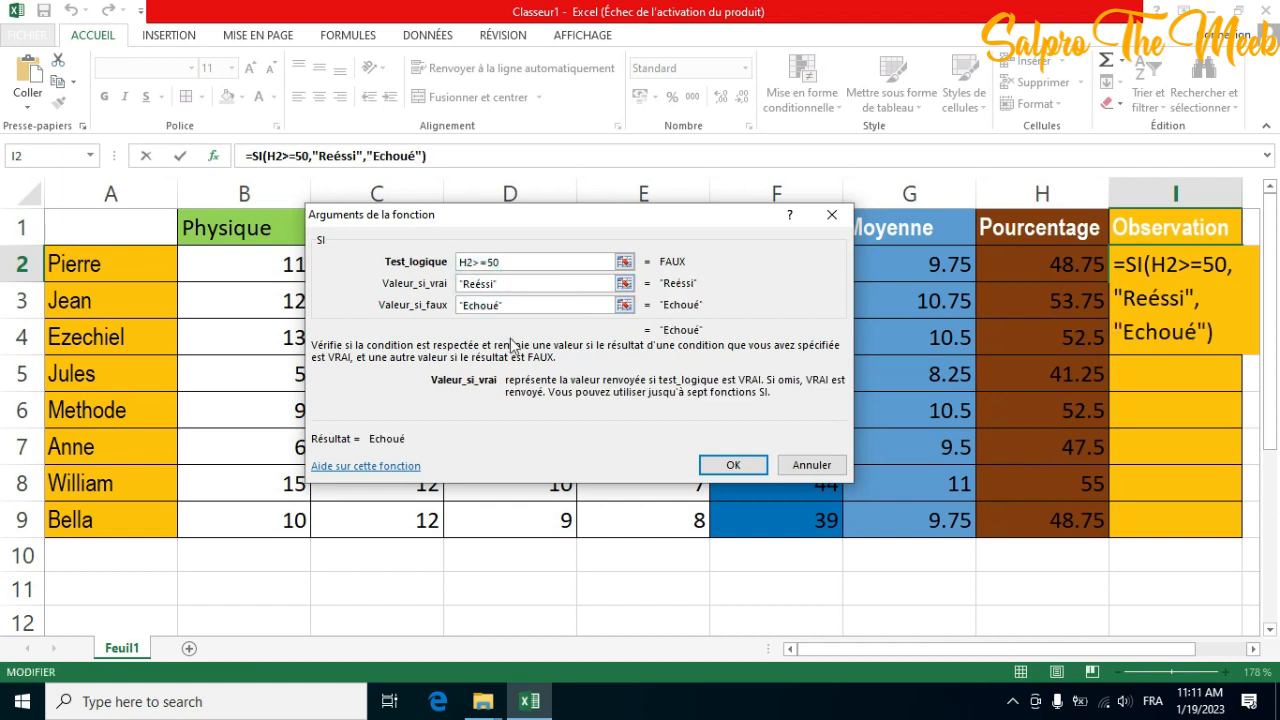
pyautogui.press('BackSpace')
pyautogui.press('BackSpace')
pyautogui.write('é')
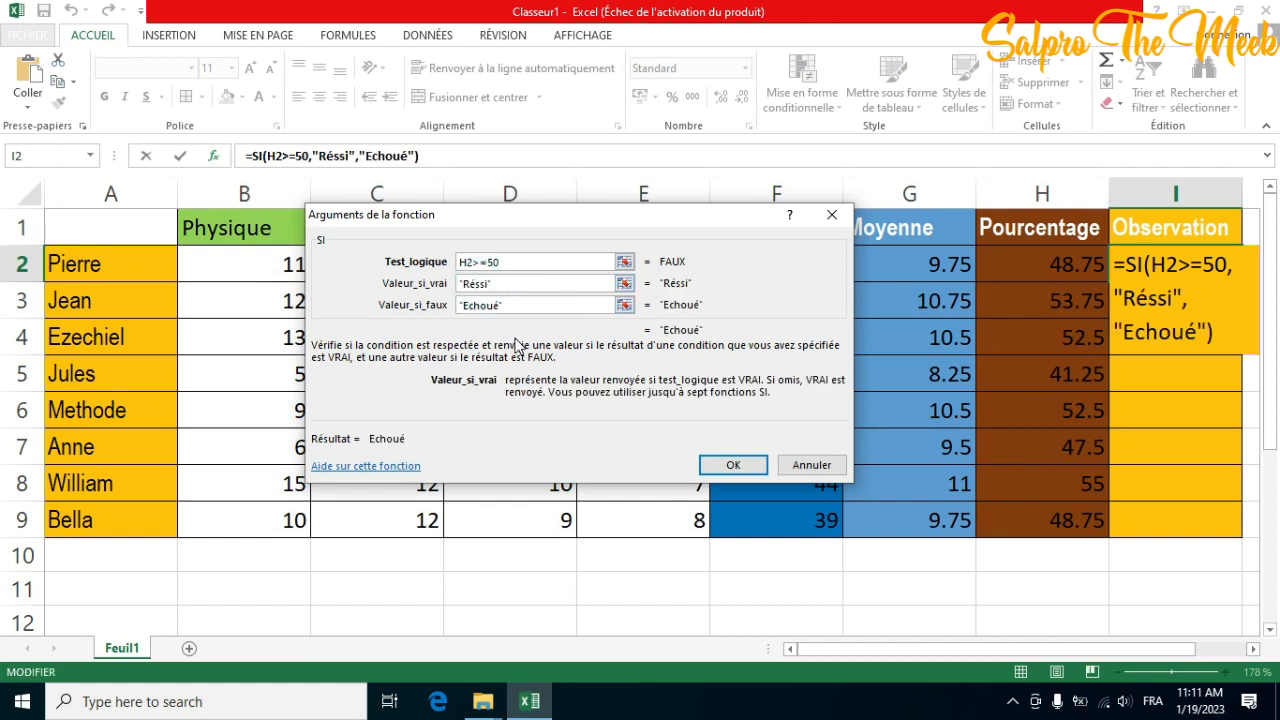
pyautogui.write('u')
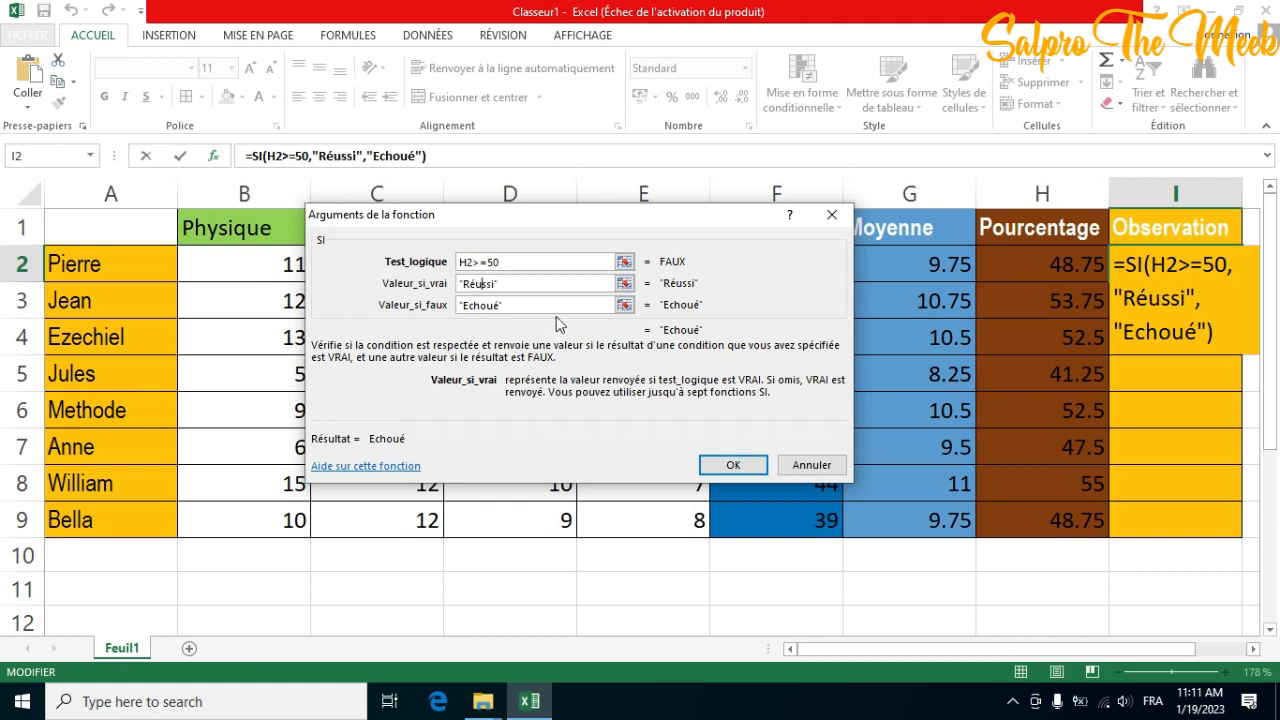
pyautogui.click(538, 302)
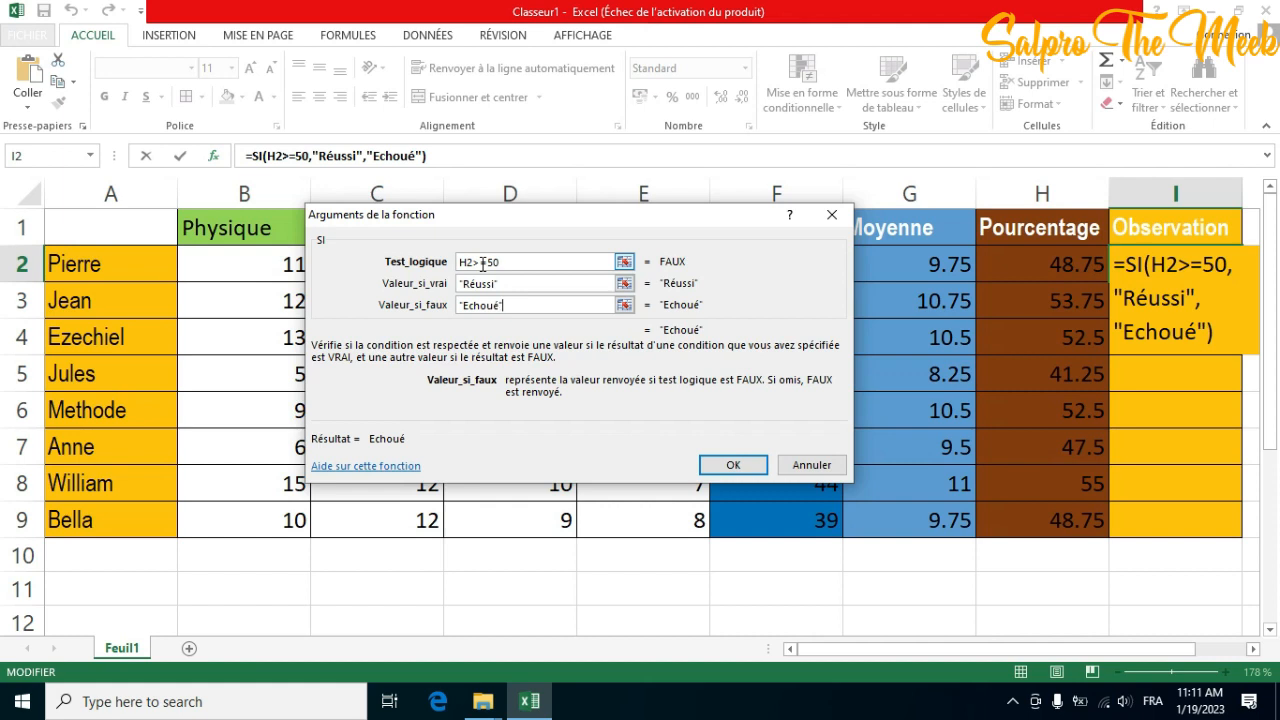
pyautogui.click(733, 465)
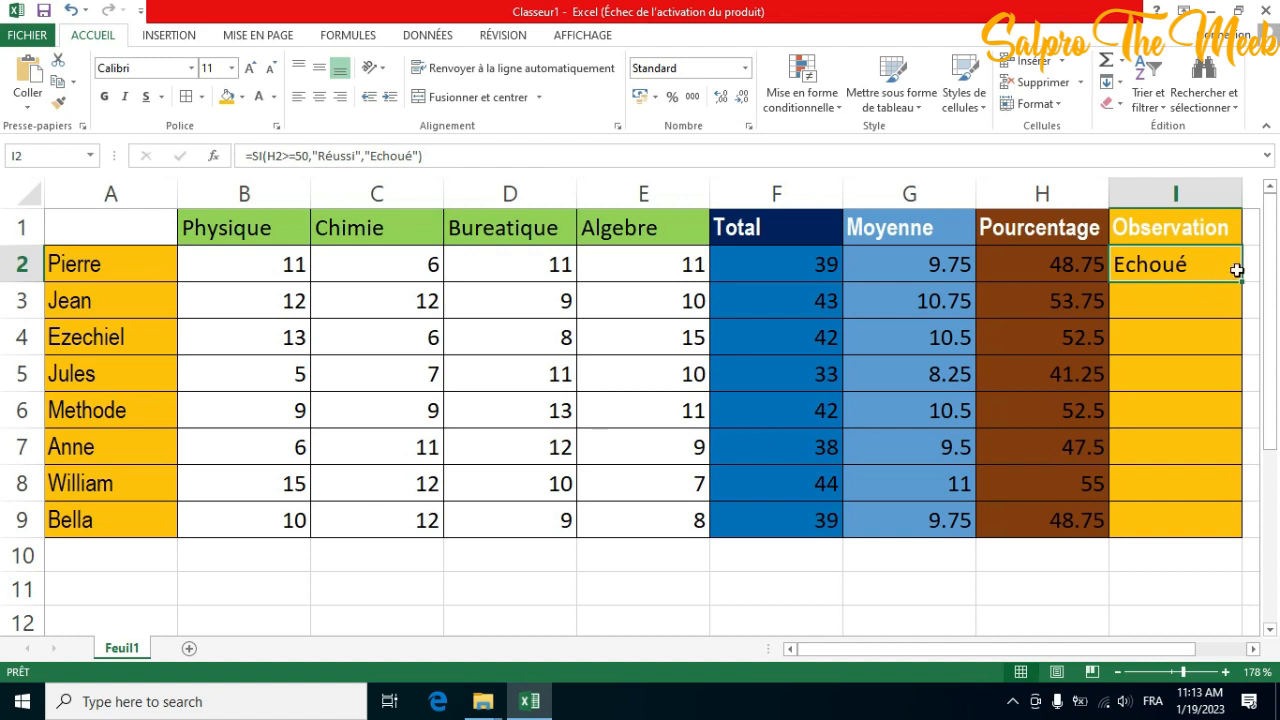
# Fill the Observation formula from I2 down to I9
pyautogui.moveTo(1242, 281); pyautogui.dragTo(1243, 281)
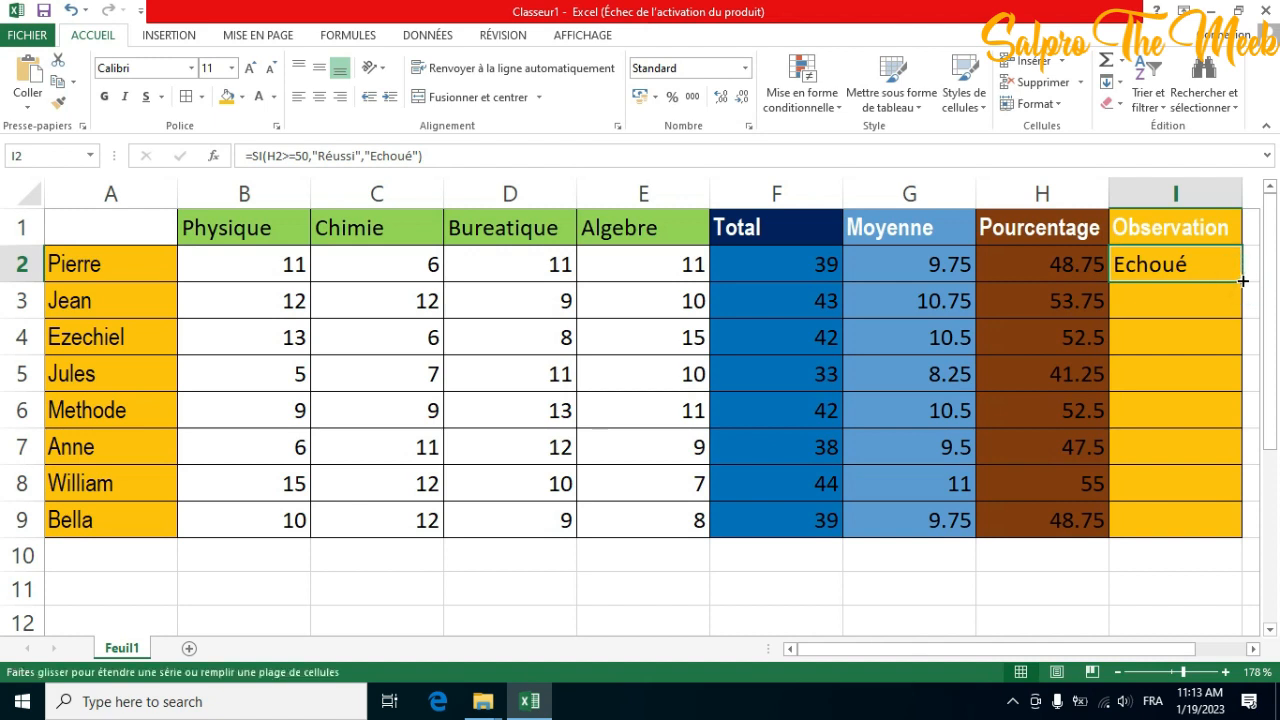
pyautogui.moveTo(1243, 281); pyautogui.dragTo(1257, 531)
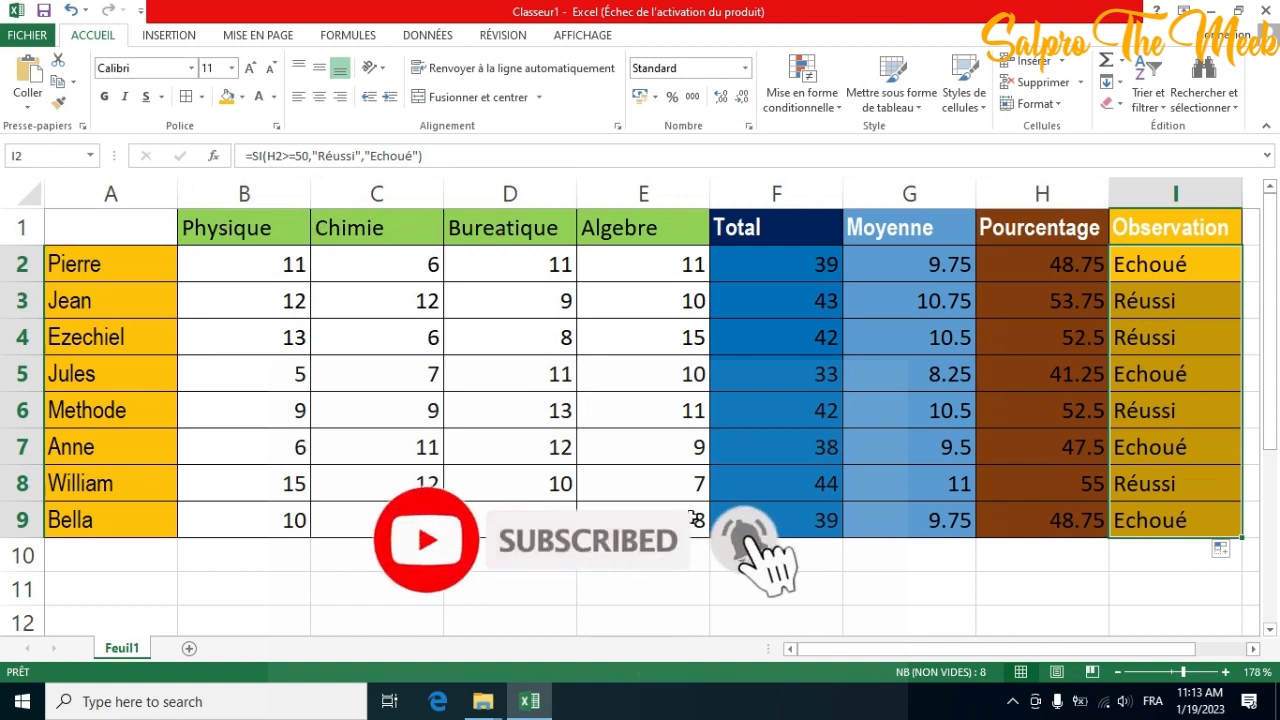
# Change the Algebre grade in E9 to 15
pyautogui.click(695, 519)
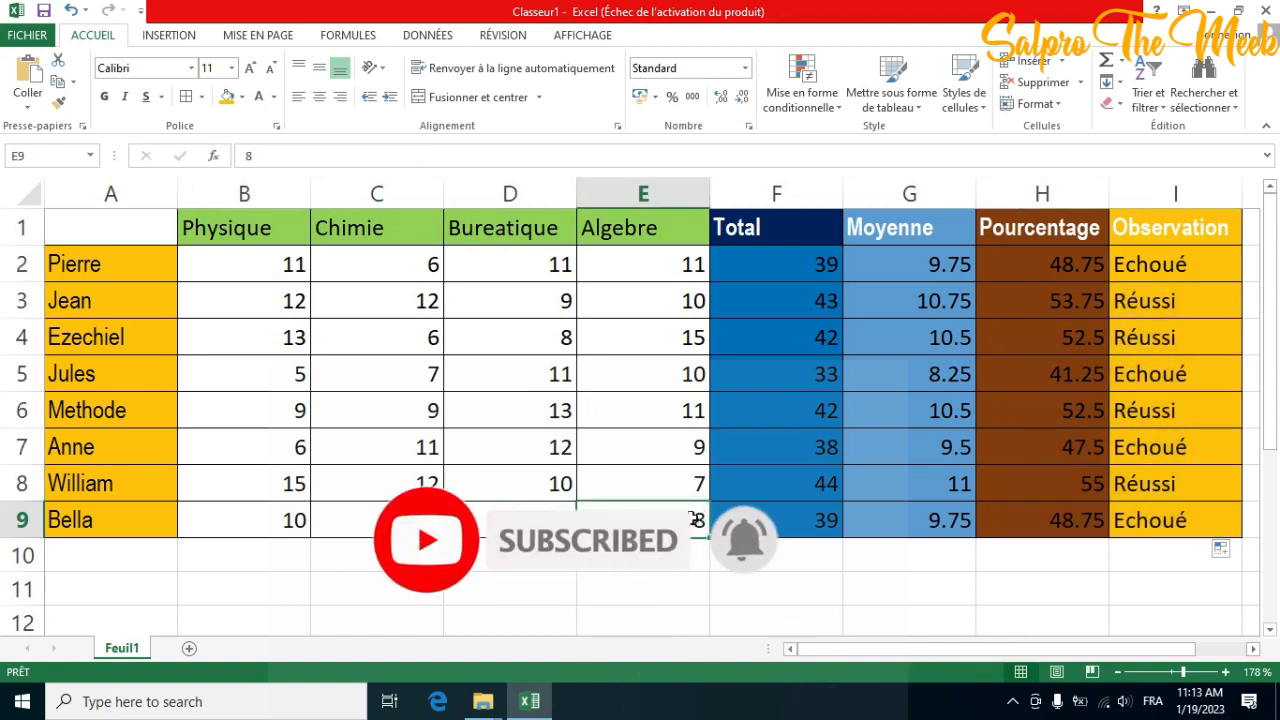
pyautogui.write('15')
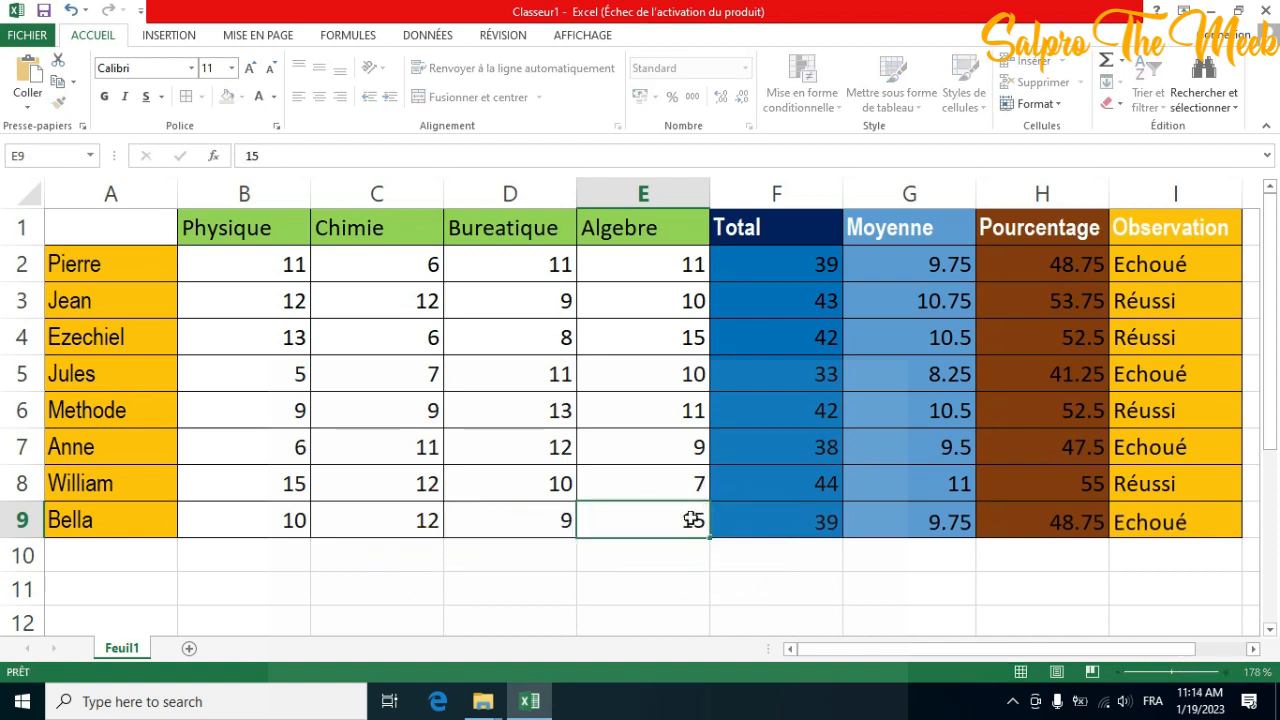
pyautogui.press('Return')
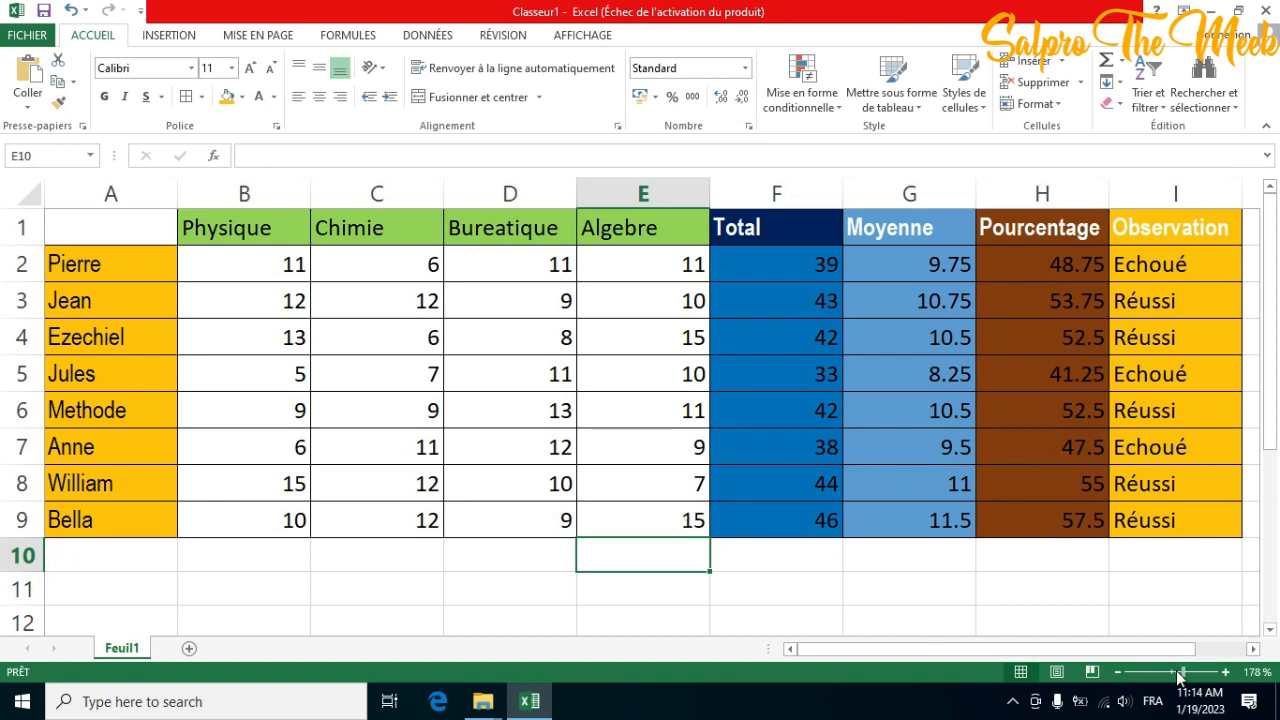
# Reduce the sheet zoom to 136 % and show the page layout (Mise en page) commands
pyautogui.moveTo(1180, 672); pyautogui.dragTo(1168, 673)
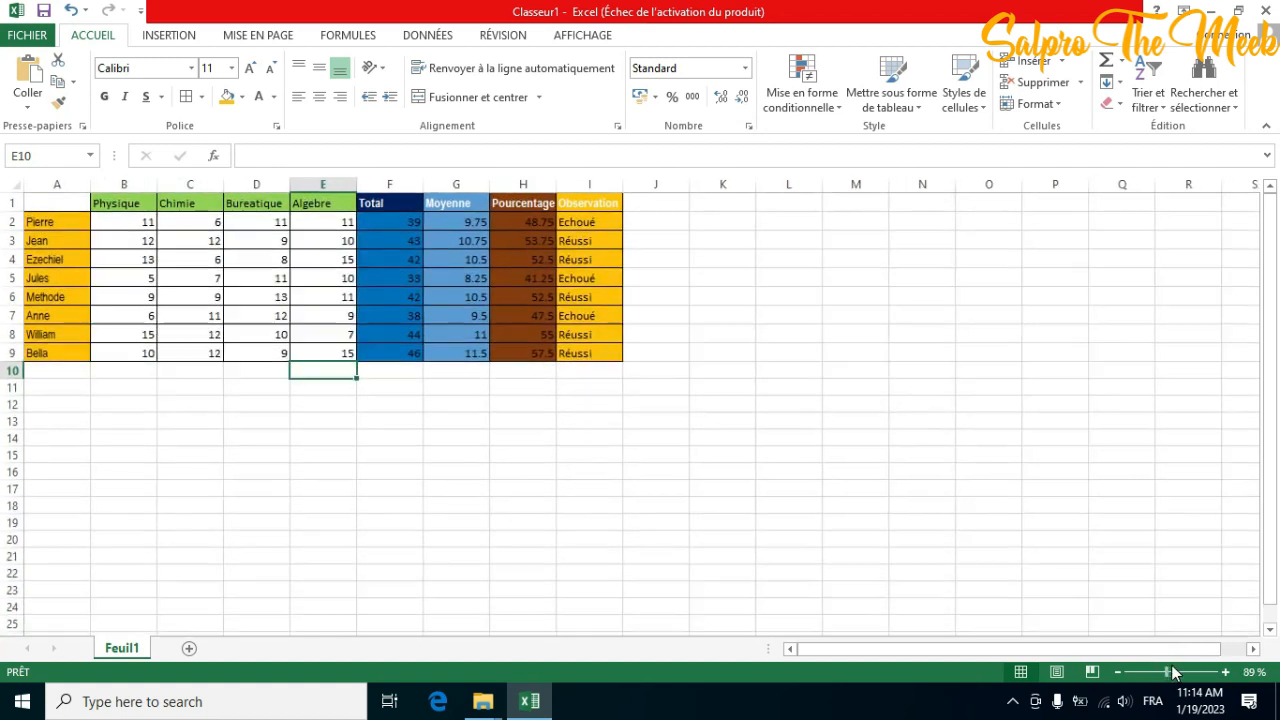
pyautogui.click(1179, 673)
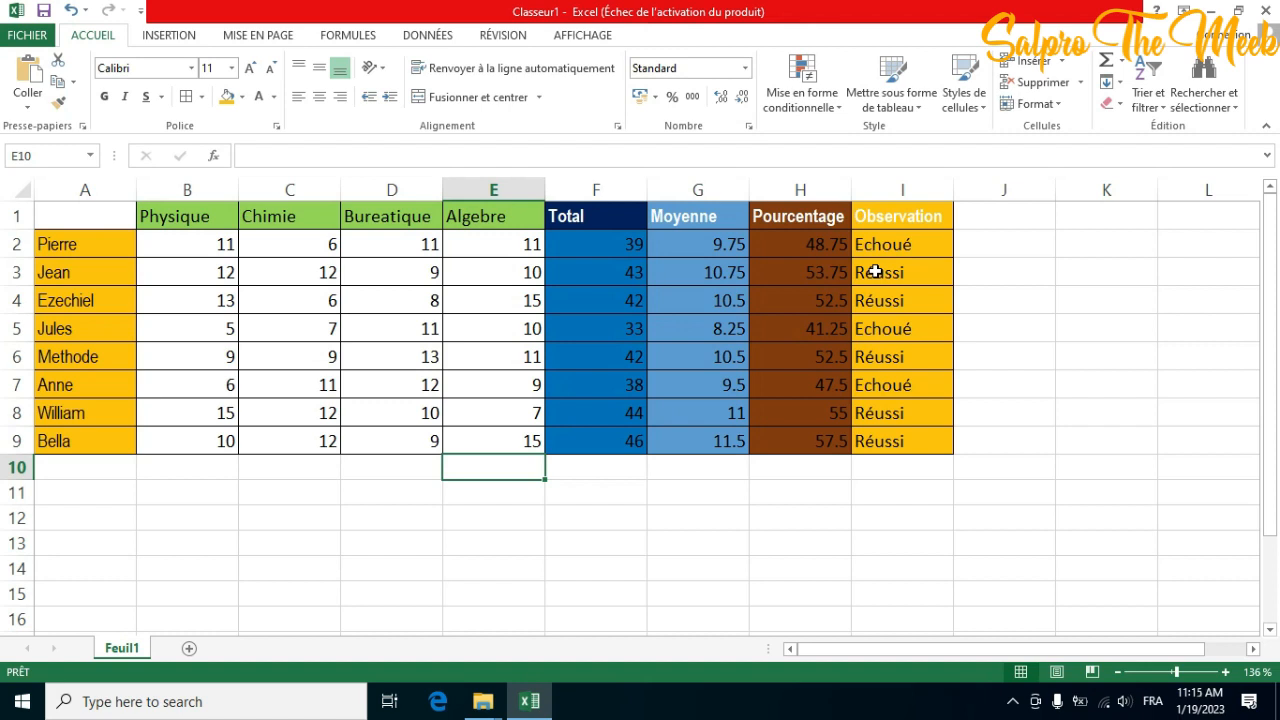
pyautogui.click(280, 38)
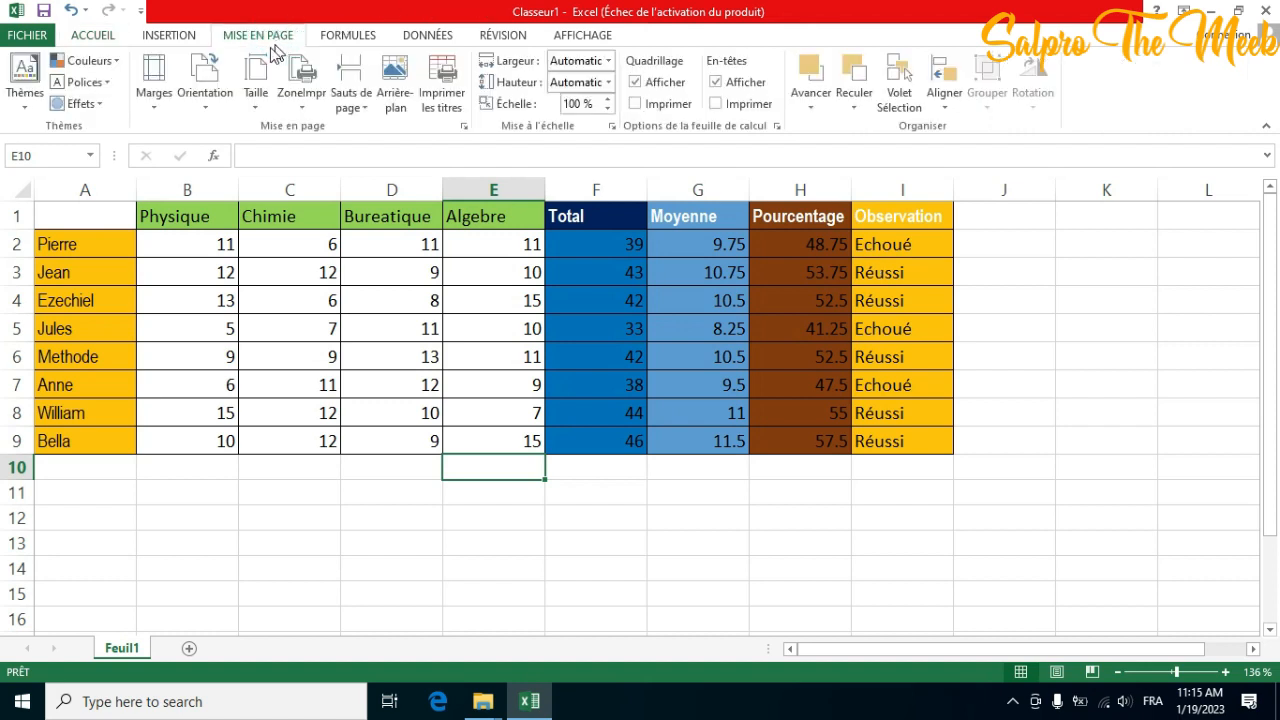
# Review the preset page margins and the print preview of the grade table, then return to the sheet
pyautogui.click(155, 110)
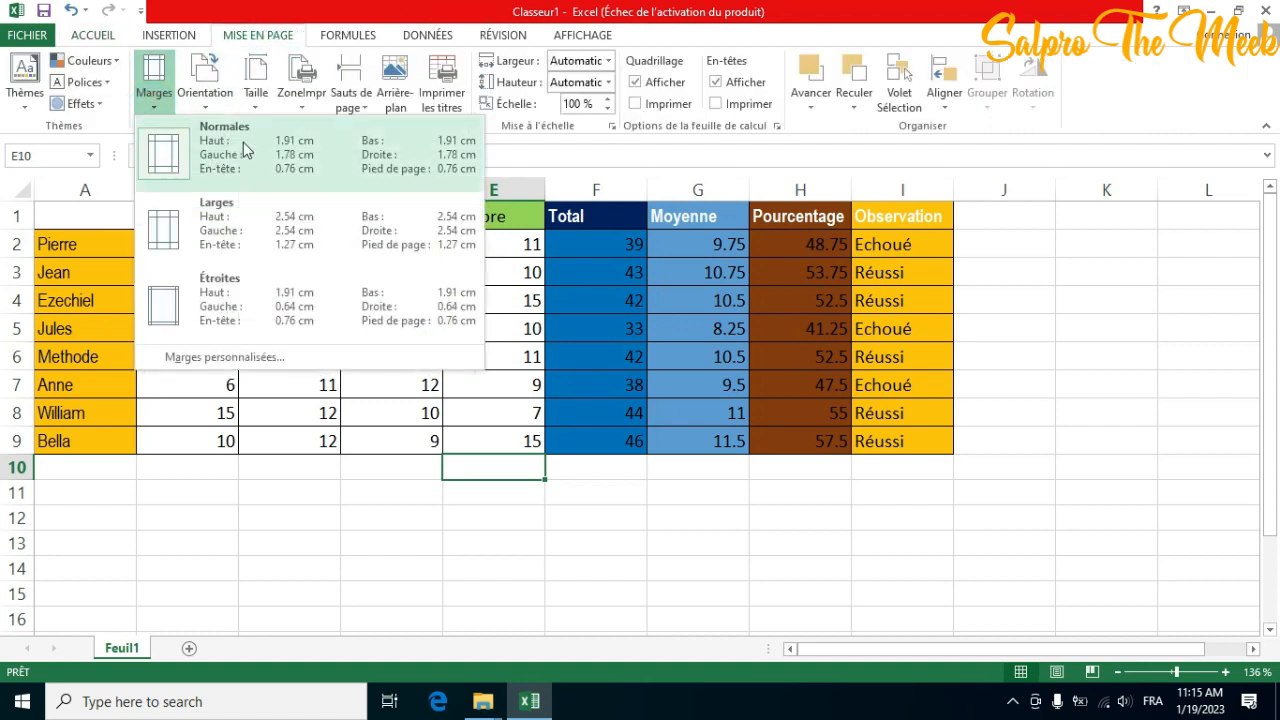
pyautogui.click(93, 38)
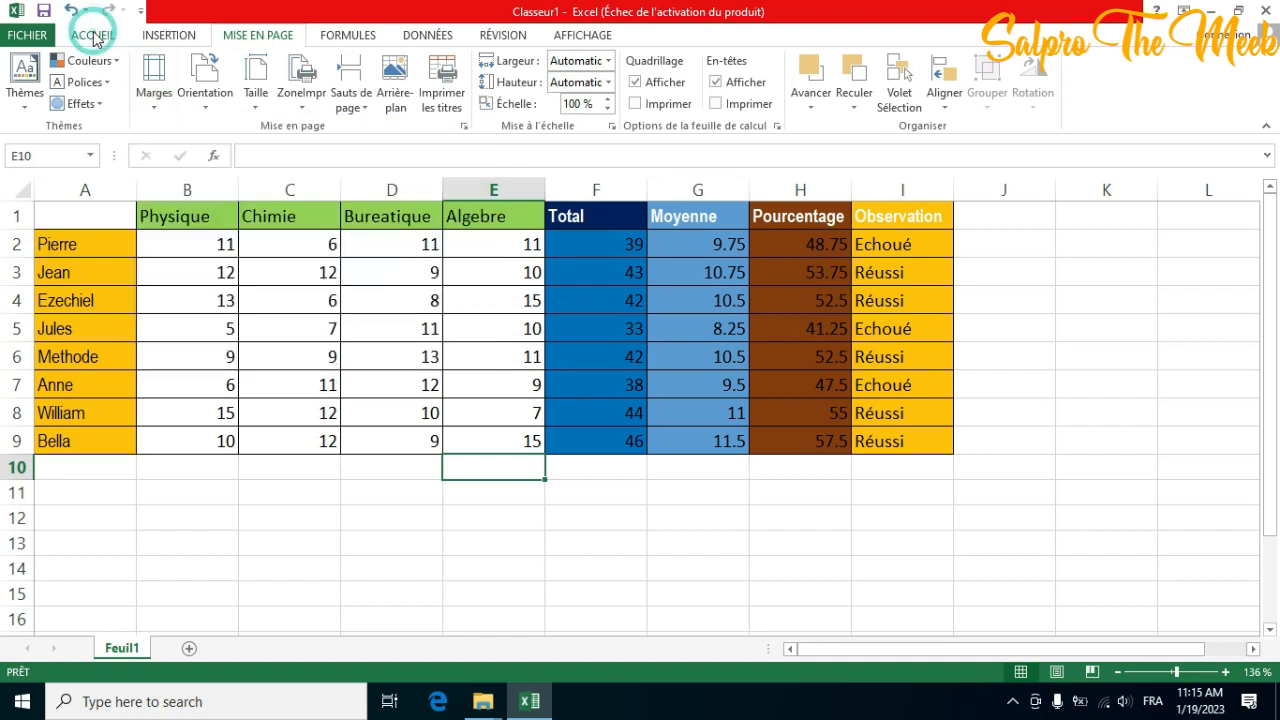
pyautogui.click(93, 38)
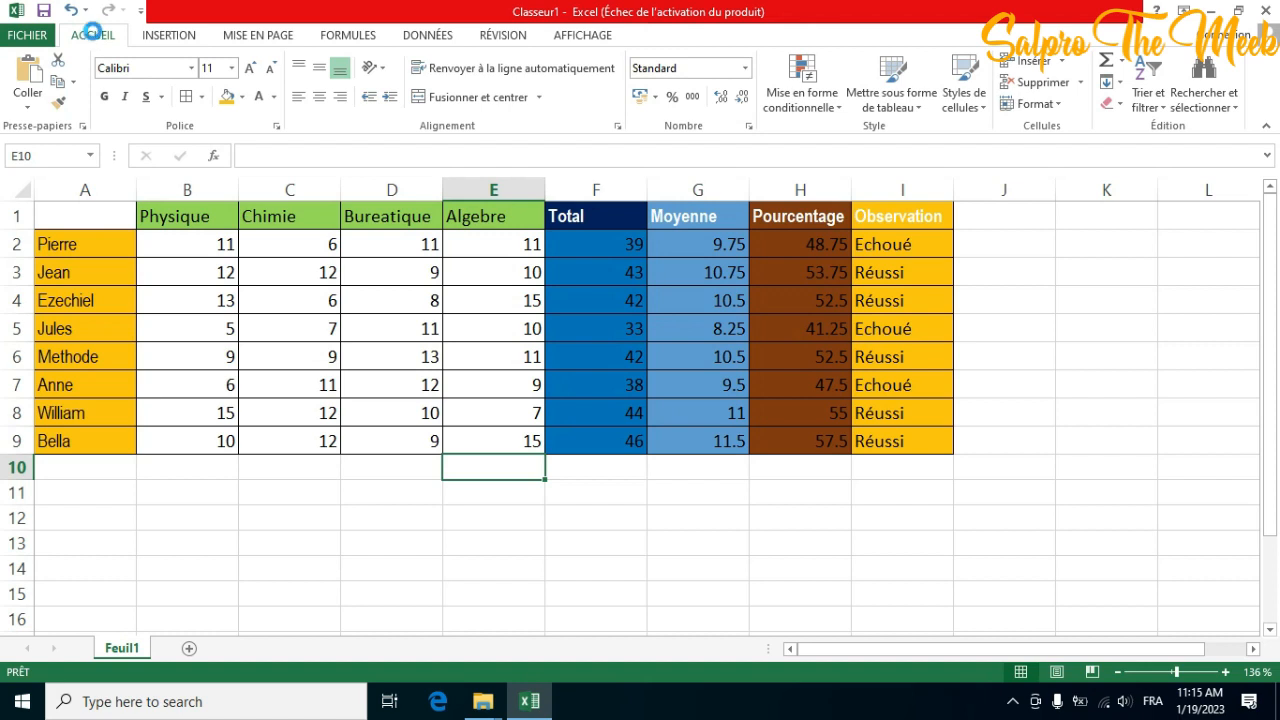
pyautogui.hotkey('ctrl', 'p')
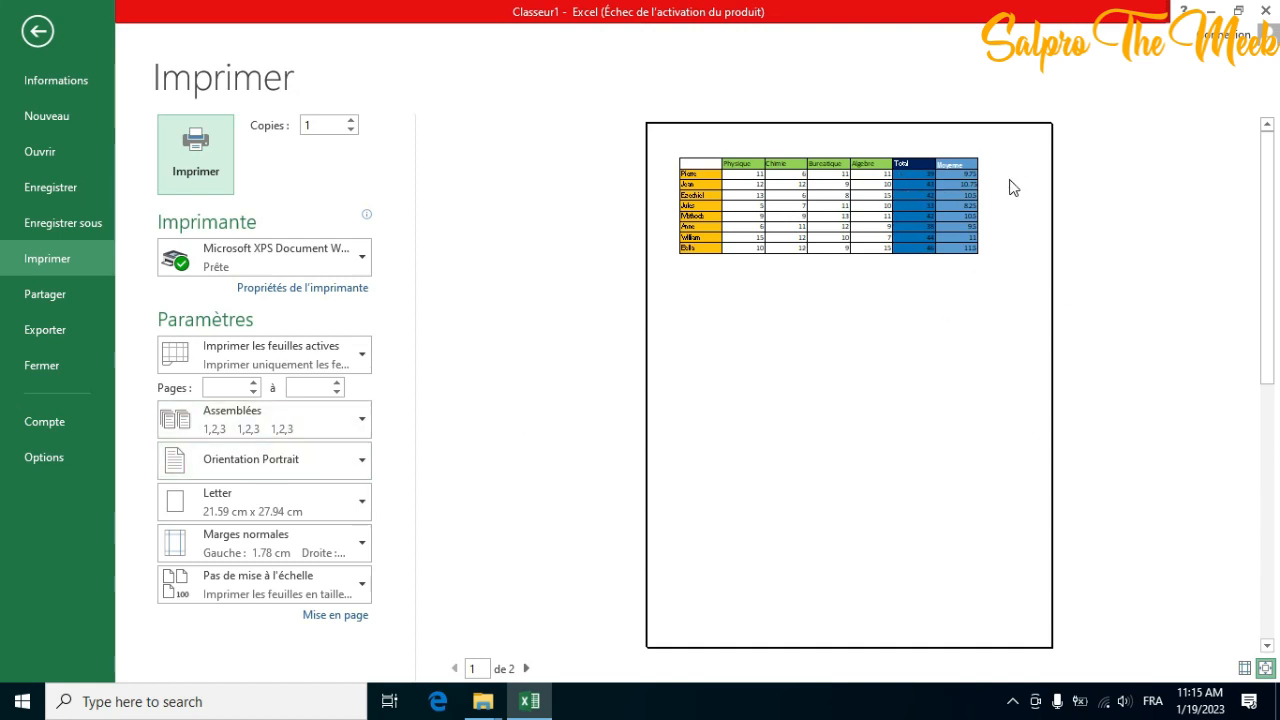
pyautogui.click(40, 31)
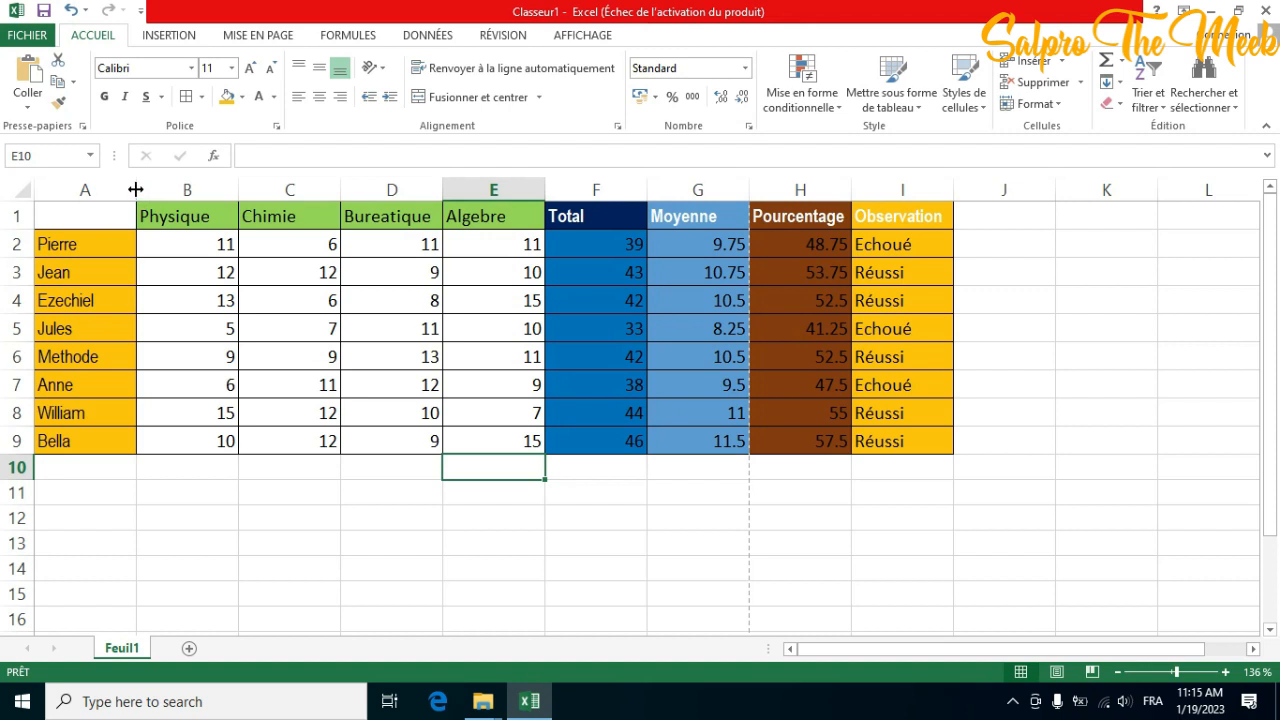
# Narrow columns A to E so the whole grade table fits within the width of one printed page
pyautogui.moveTo(136, 189); pyautogui.dragTo(100, 194)
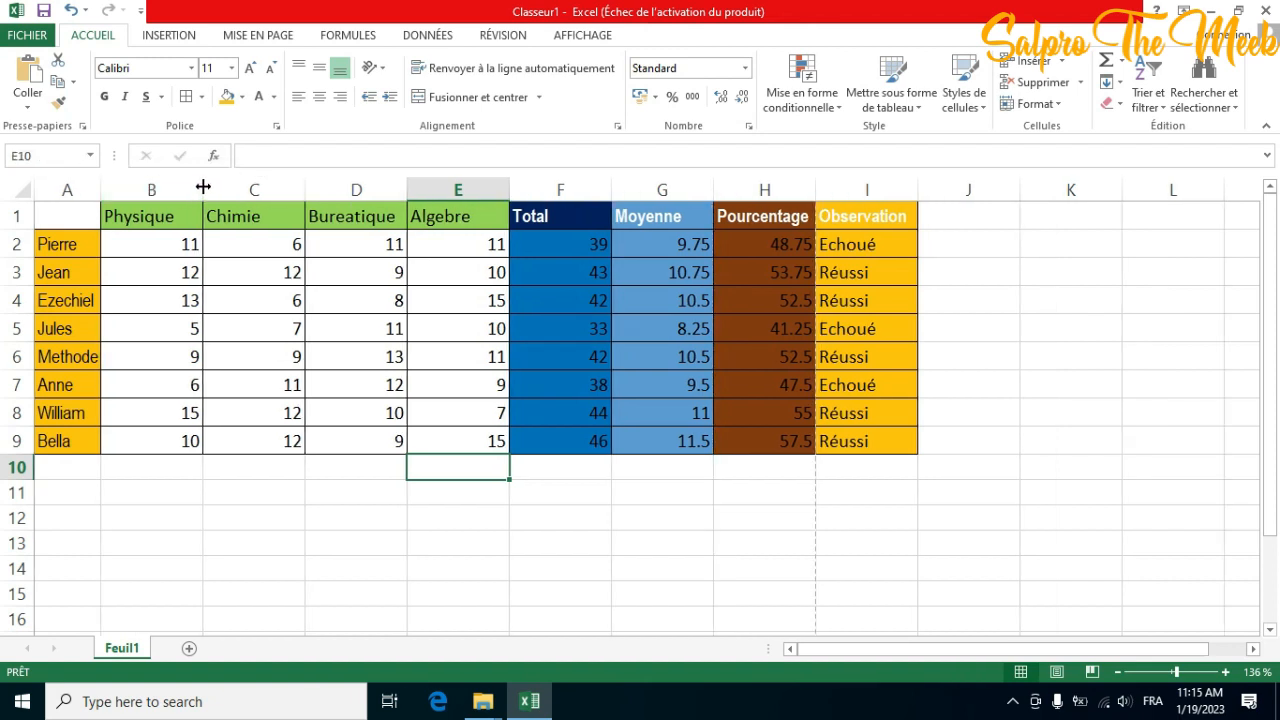
pyautogui.moveTo(203, 187); pyautogui.dragTo(172, 190)
pyautogui.moveTo(272, 192); pyautogui.dragTo(264, 192)
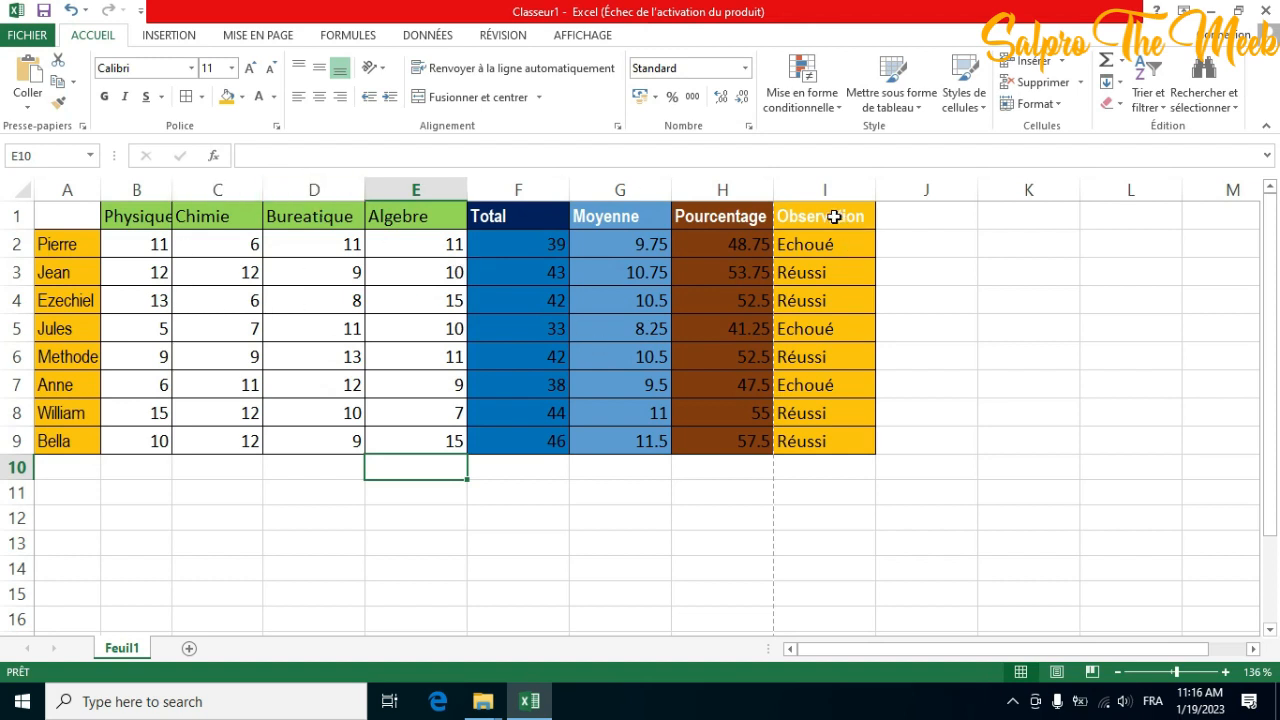
pyautogui.moveTo(259, 186); pyautogui.dragTo(239, 181)
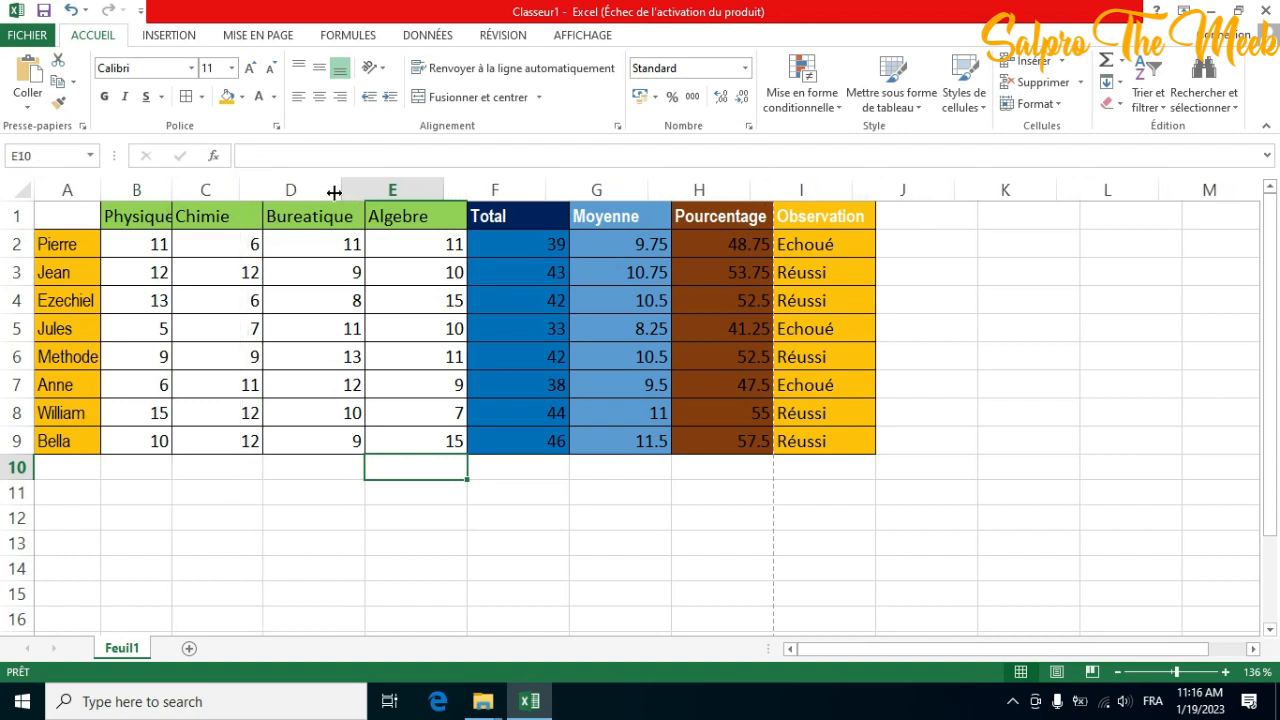
pyautogui.moveTo(336, 190); pyautogui.dragTo(321, 187)
pyautogui.moveTo(424, 190); pyautogui.dragTo(400, 184)
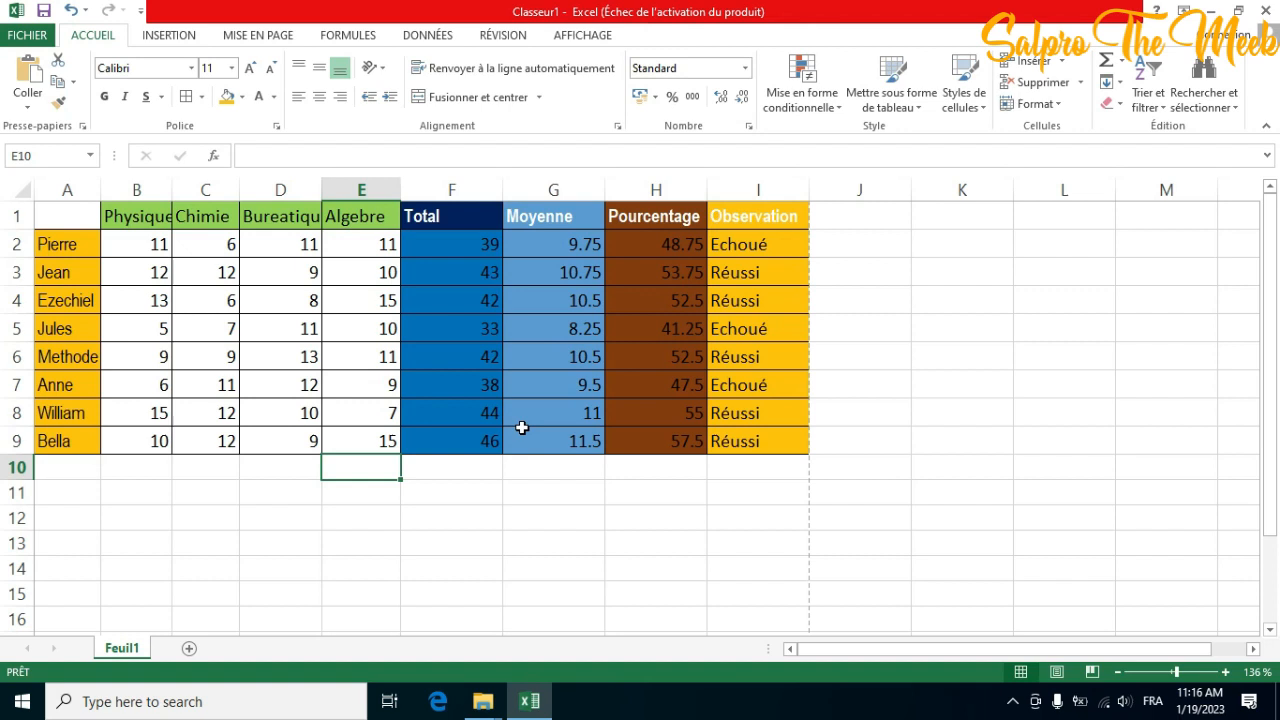
# Check the narrowed table in the print preview and set the paper size to A4 (21 cm x 29.7 cm)
pyautogui.hotkey('ctrl', 'p')
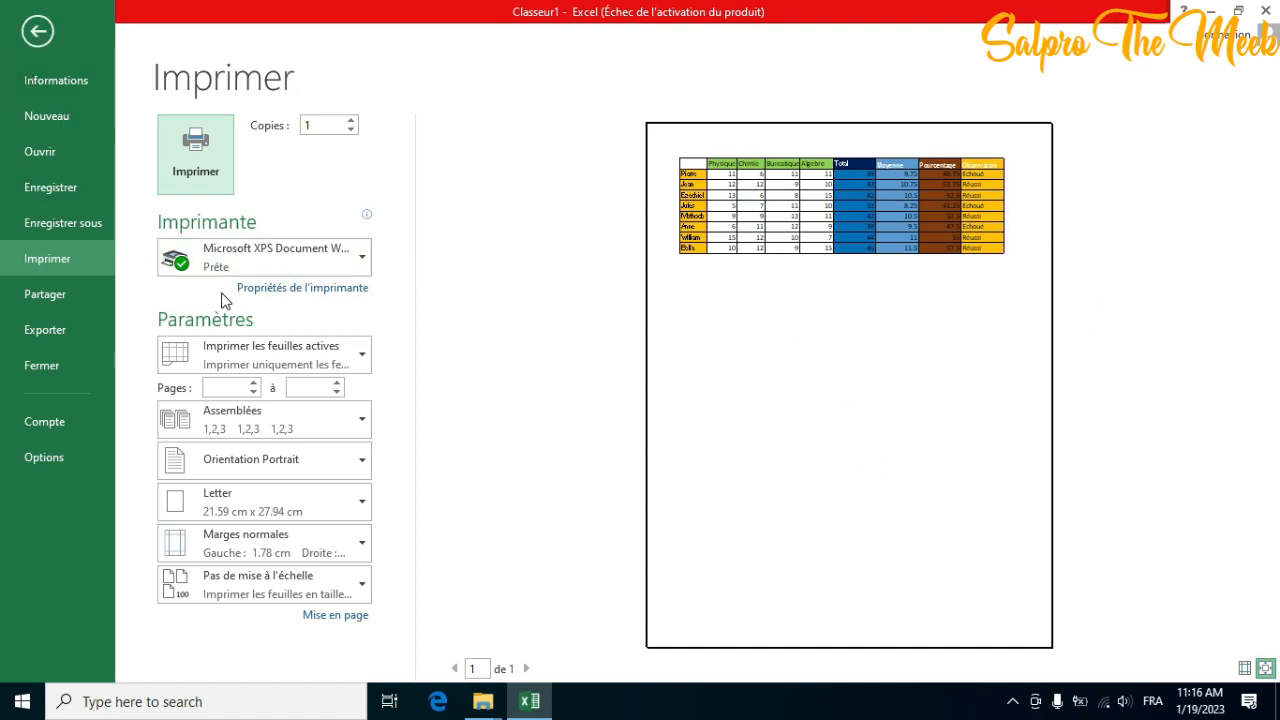
pyautogui.click(363, 500)
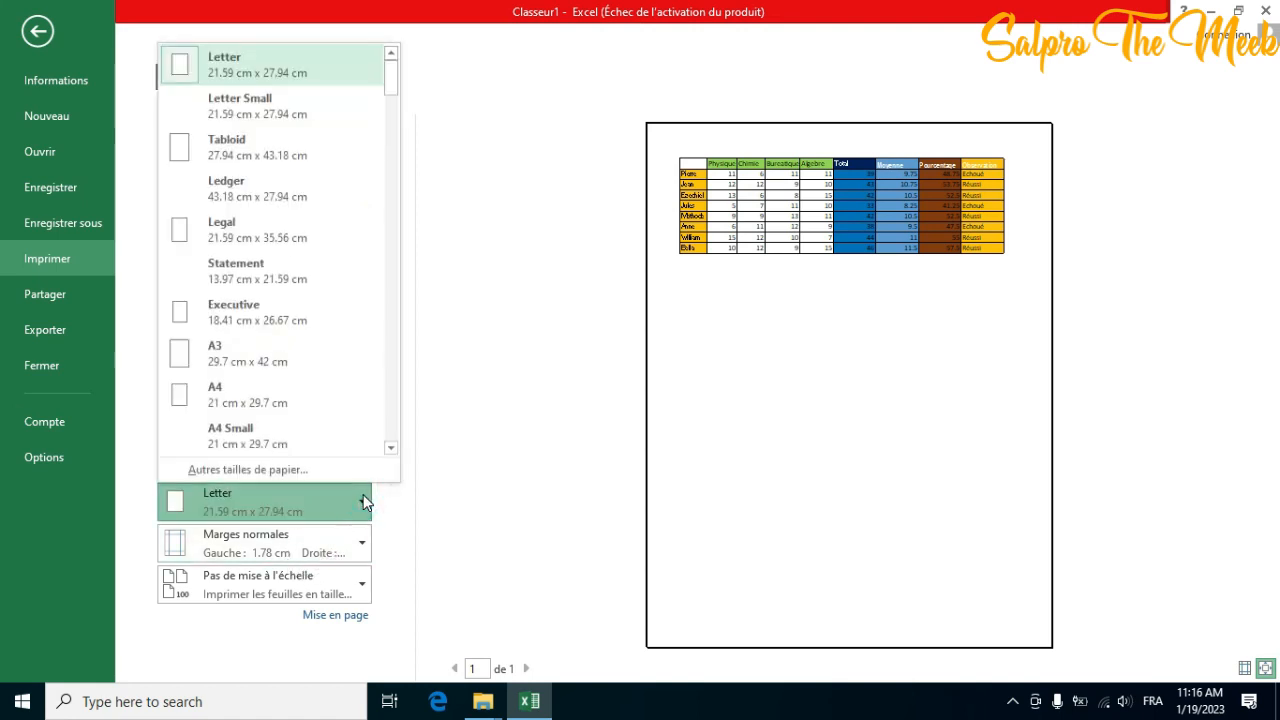
pyautogui.click(268, 393)
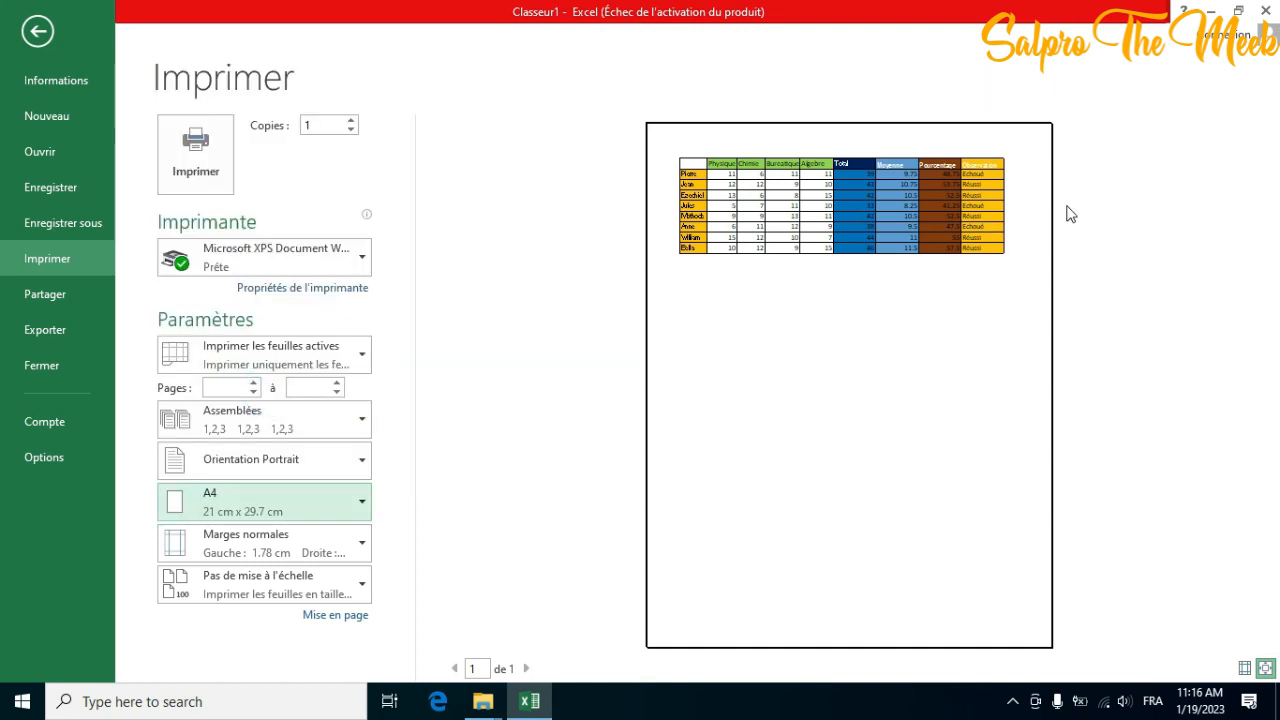
pyautogui.click(37, 31)
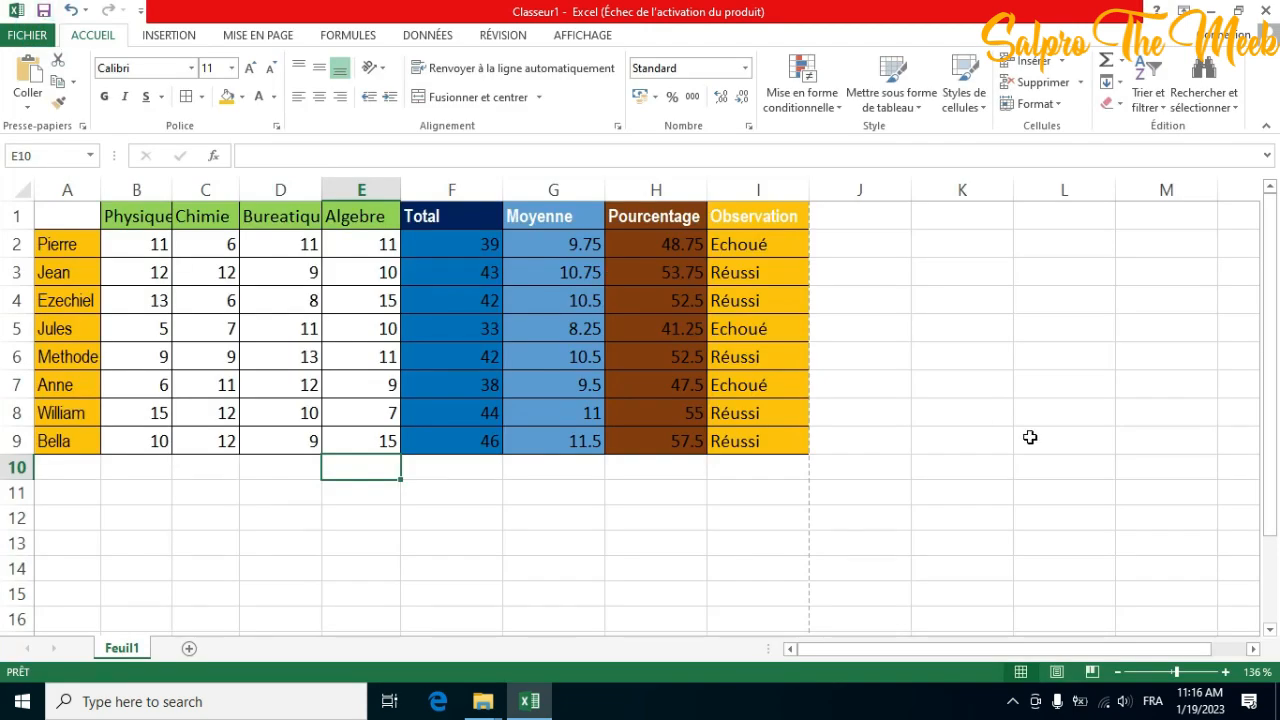
# Create a new blank workbook alongside the grade table
pyautogui.scroll(-3, 1030, 437)
pyautogui.scroll(3, 1030, 437)
pyautogui.hotkey('ctrl', 'n')
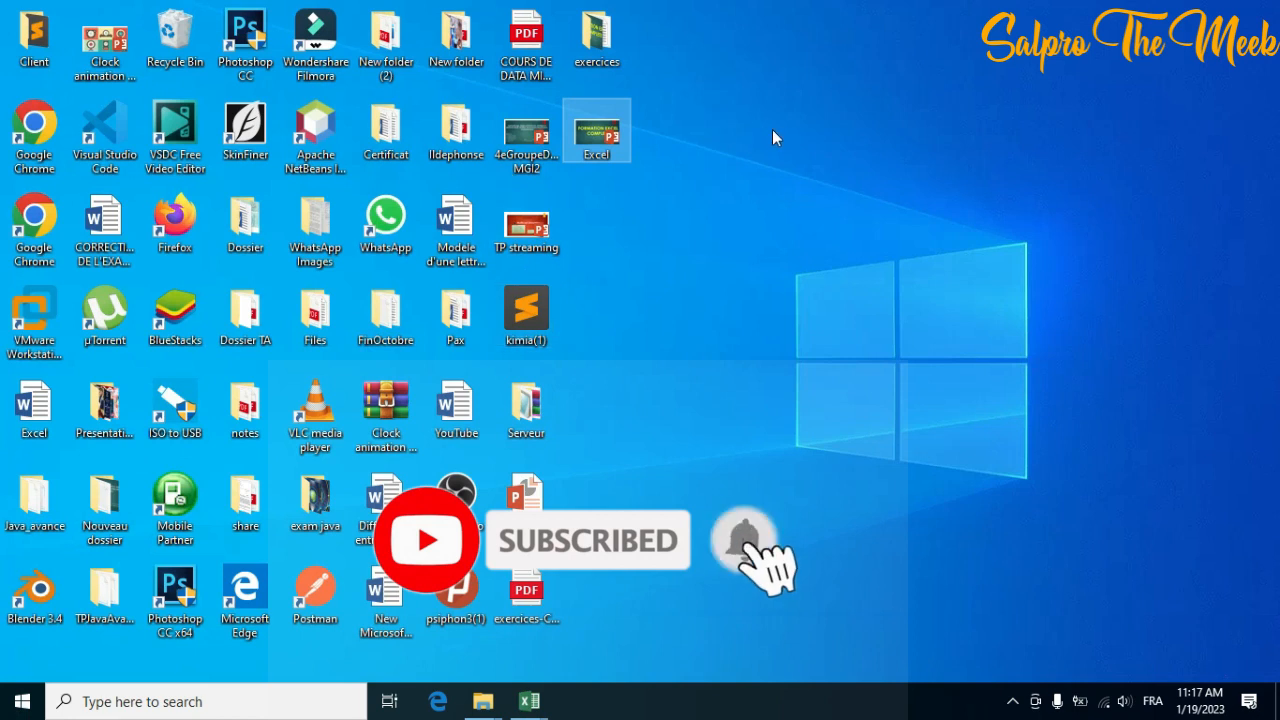
pyautogui.rightClick(776, 130)
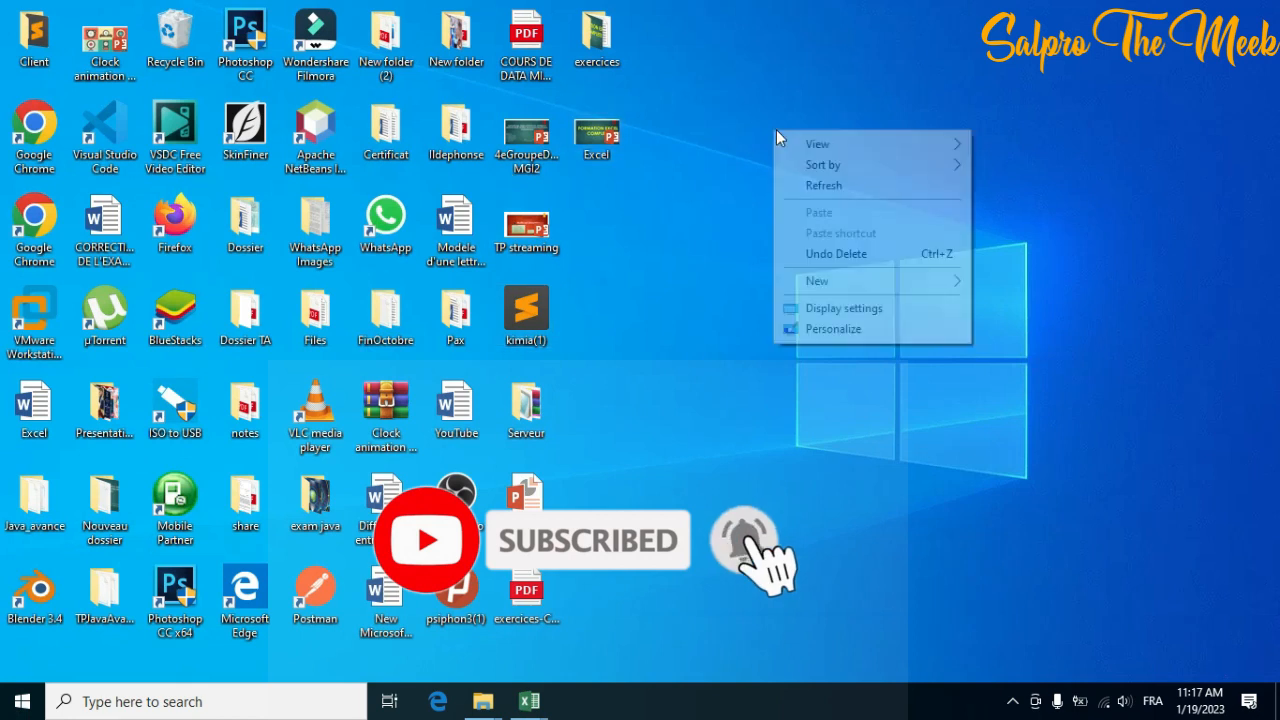
pyautogui.click(820, 185)
pyautogui.rightClick(800, 135)
pyautogui.click(860, 190)
pyautogui.rightClick(836, 125)
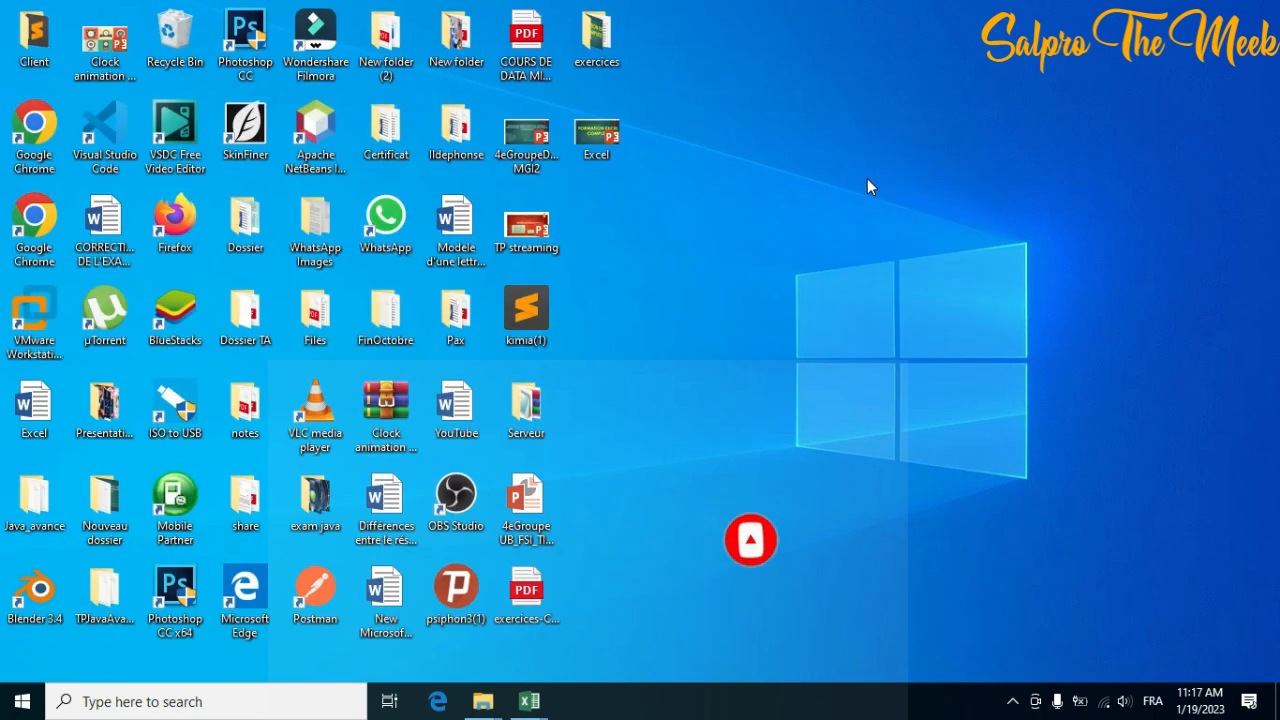
pyautogui.click(872, 185)
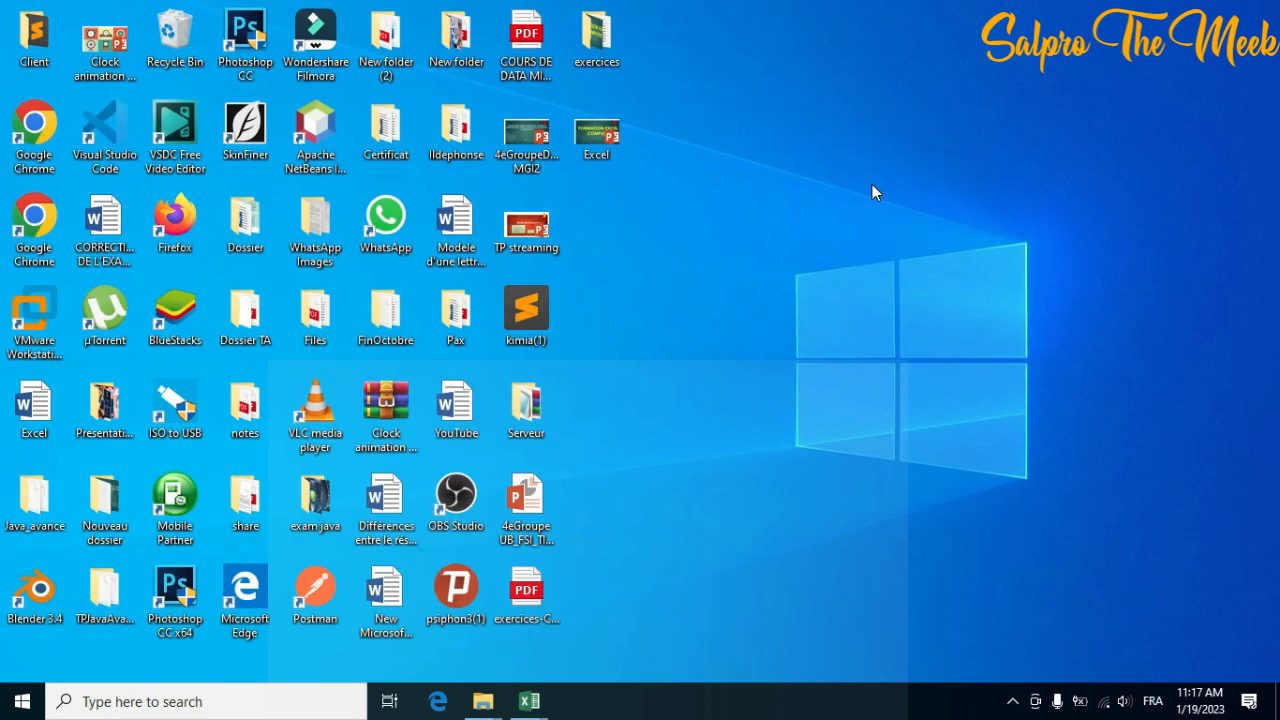
pyautogui.rightClick(757, 148)
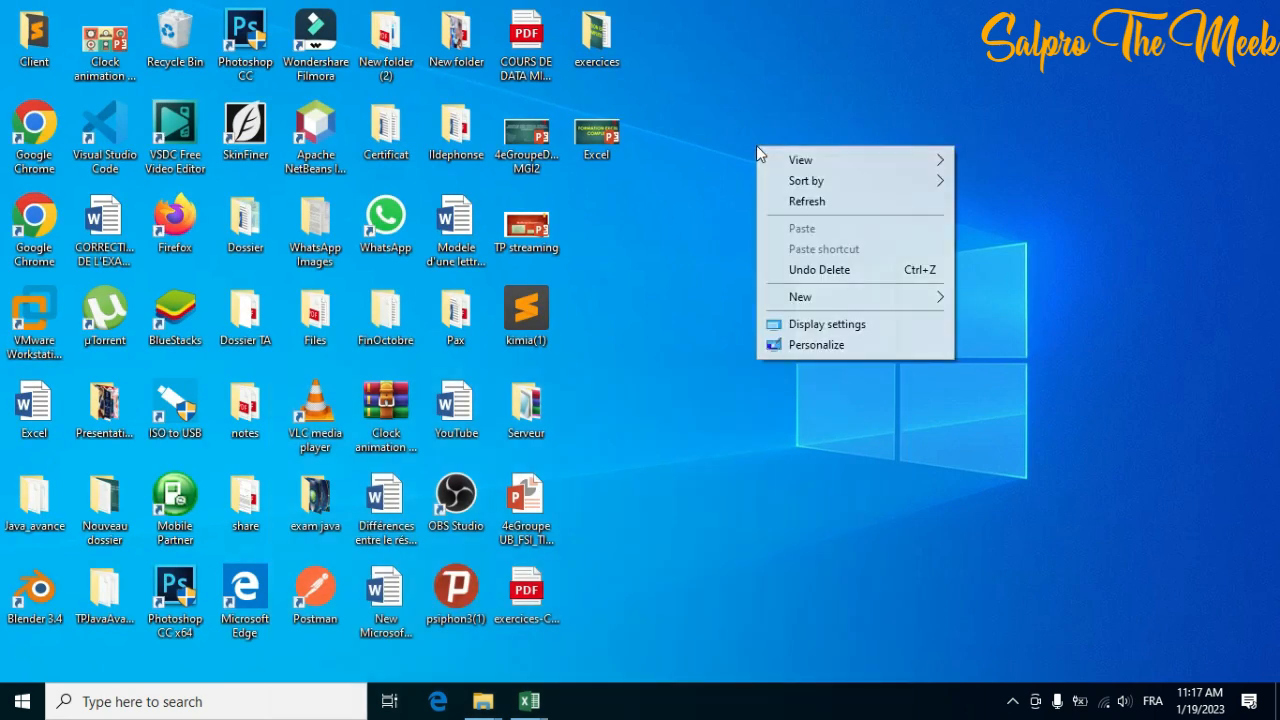
pyautogui.click(823, 204)
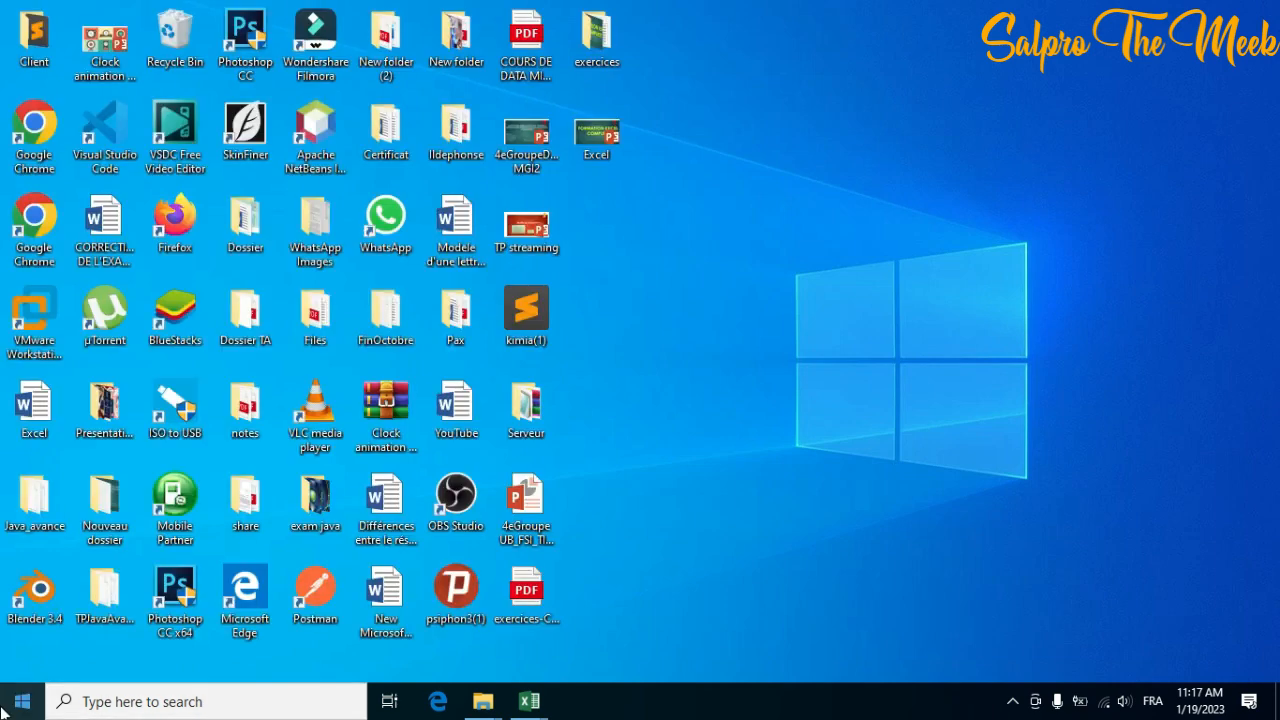
# Search Windows for word, open the recent DEVIS document in Word 2013 and dismiss the Office activation assistant
pyautogui.click(80, 705)
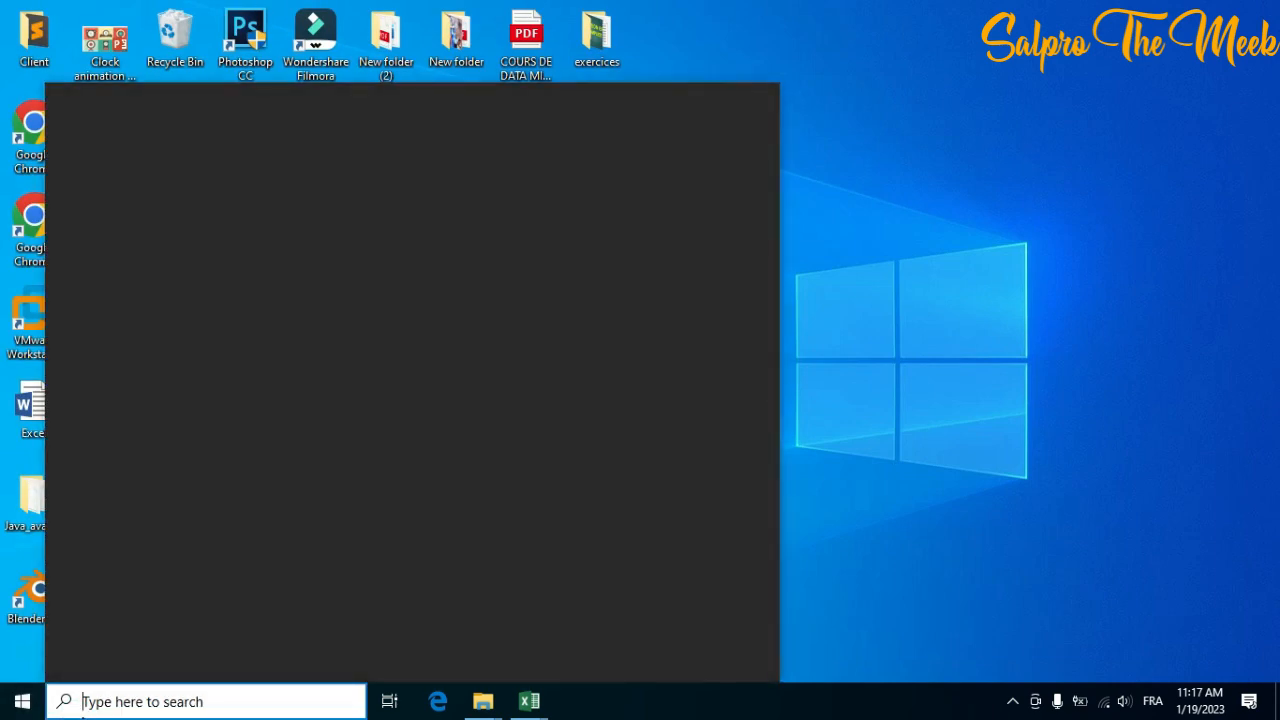
pyautogui.write('e')
pyautogui.press('BackSpace')
pyautogui.write('zord')
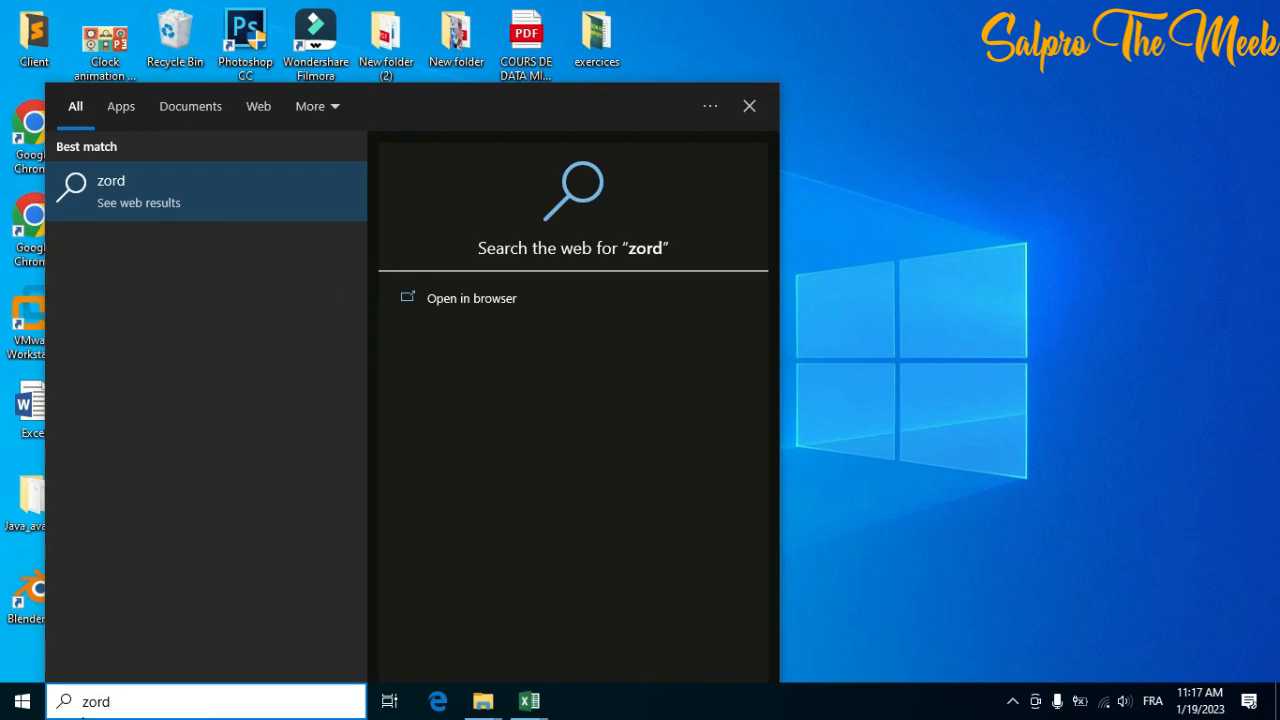
pyautogui.press('BackSpace')
pyautogui.write('w')
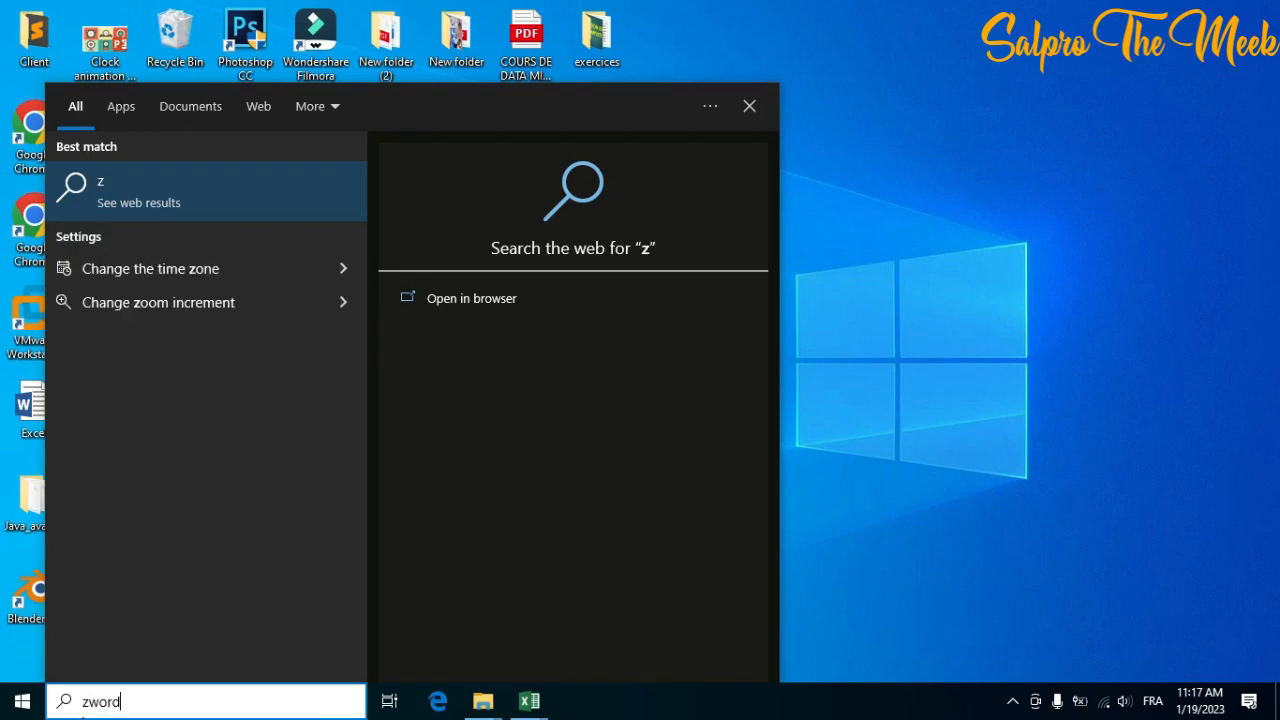
pyautogui.press('BackSpace')
pyautogui.press('BackSpace')
pyautogui.press('BackSpace')
pyautogui.press('BackSpace')
pyautogui.write('word')
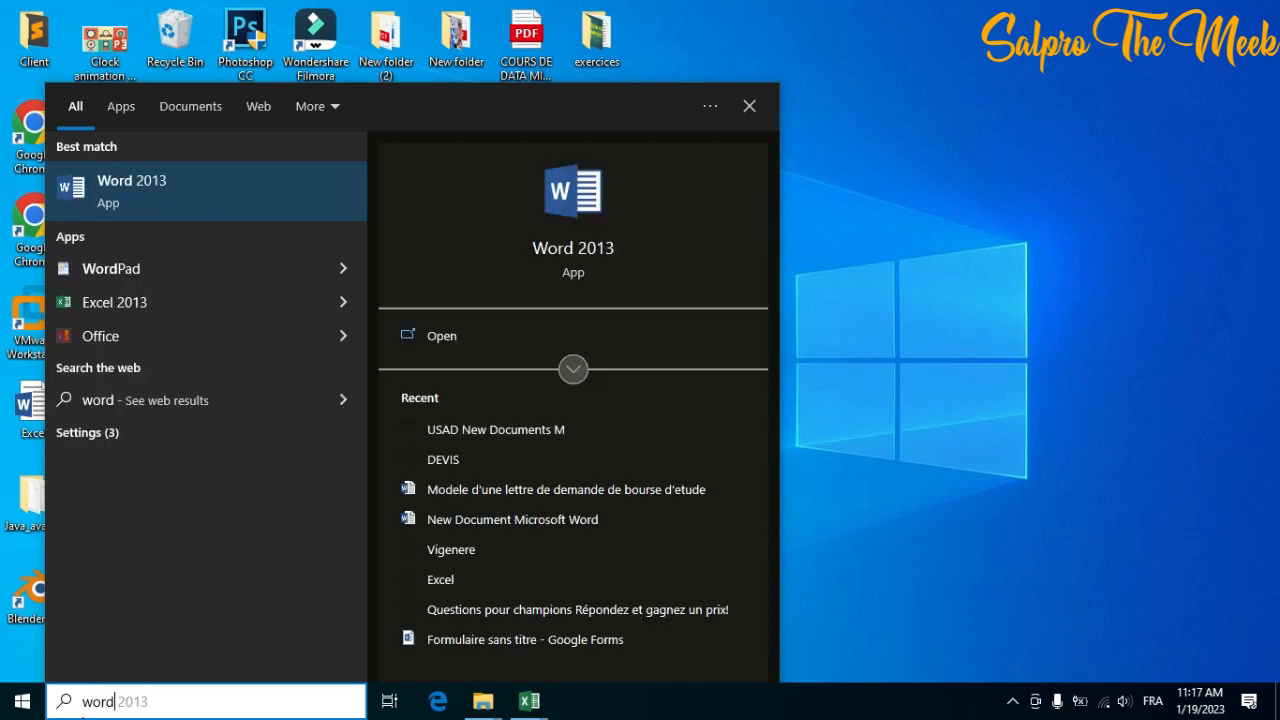
pyautogui.click(480, 458)
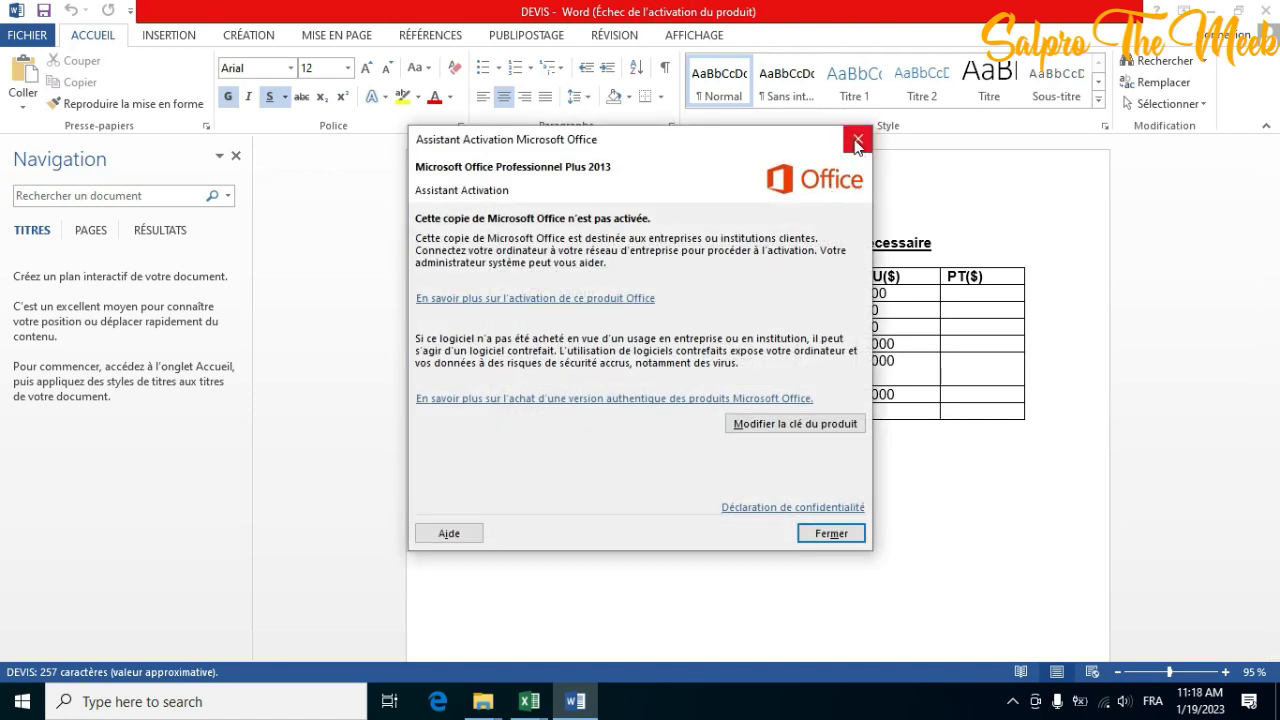
pyautogui.click(858, 139)
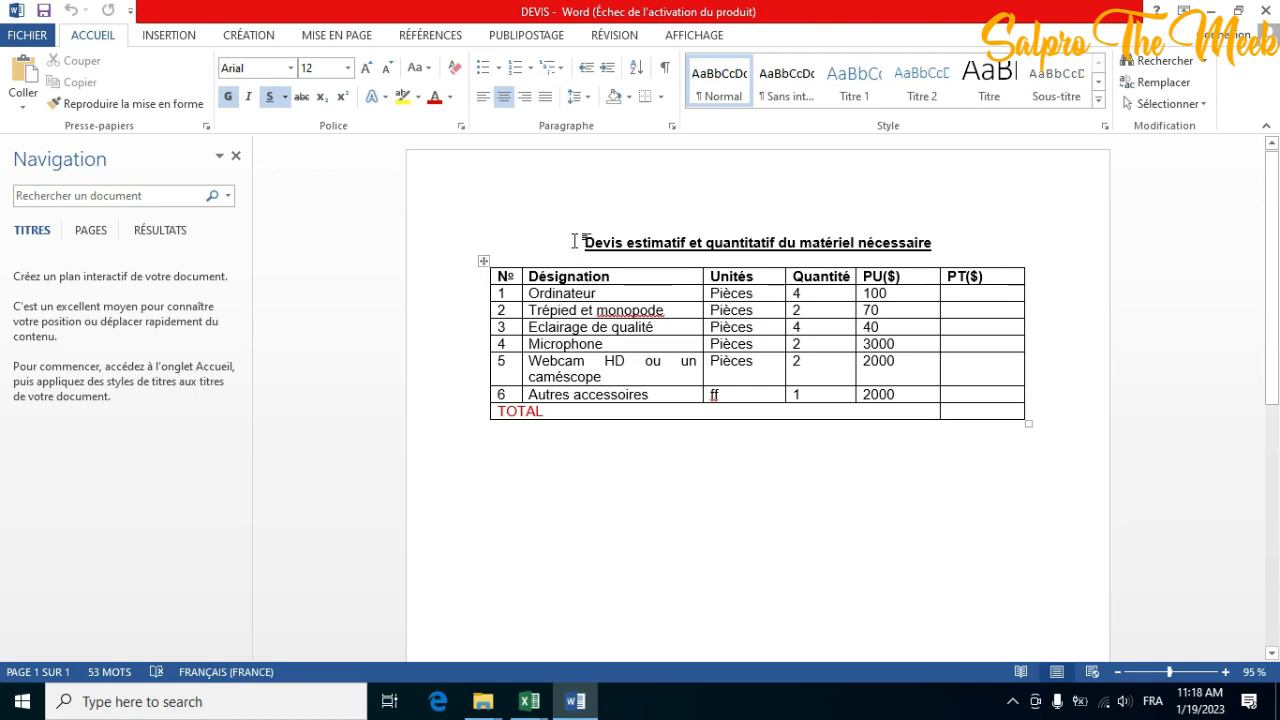
# Copy the Devis title and equipment table from the Word document into the blank Excel workbook Classeur2, starting at A1
pyautogui.moveTo(580, 241); pyautogui.dragTo(1040, 420)
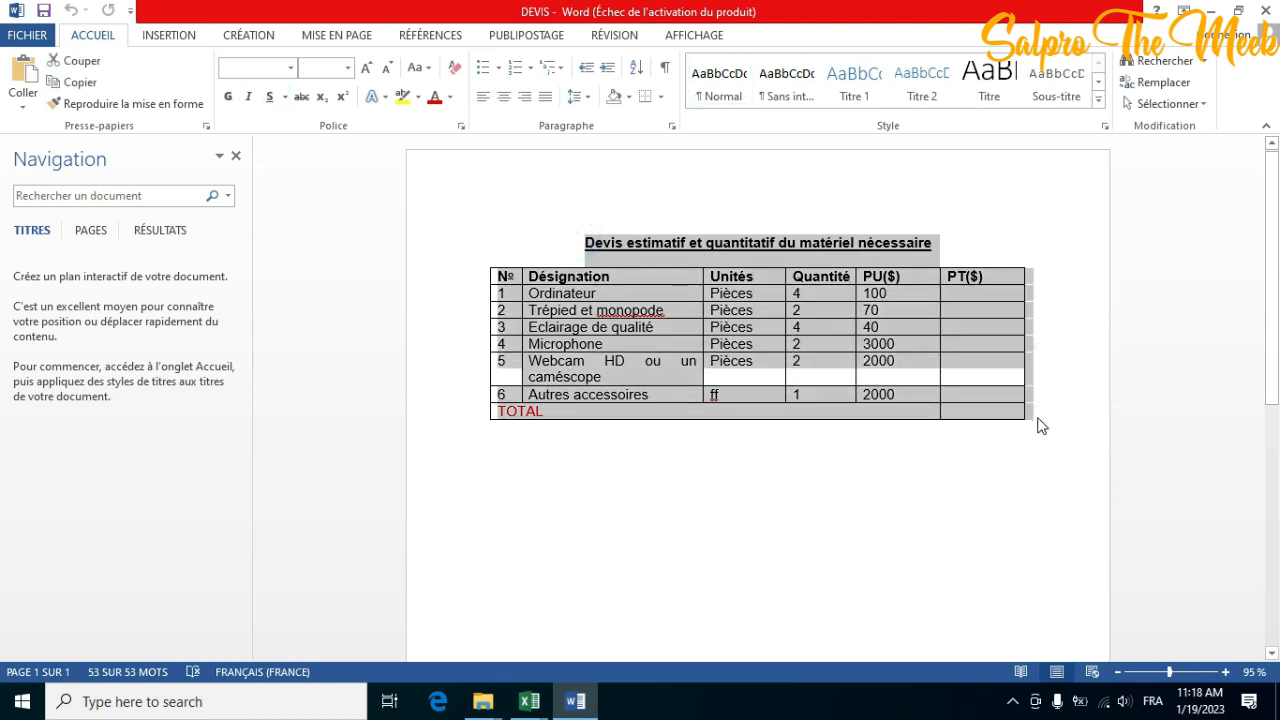
pyautogui.click(535, 708)
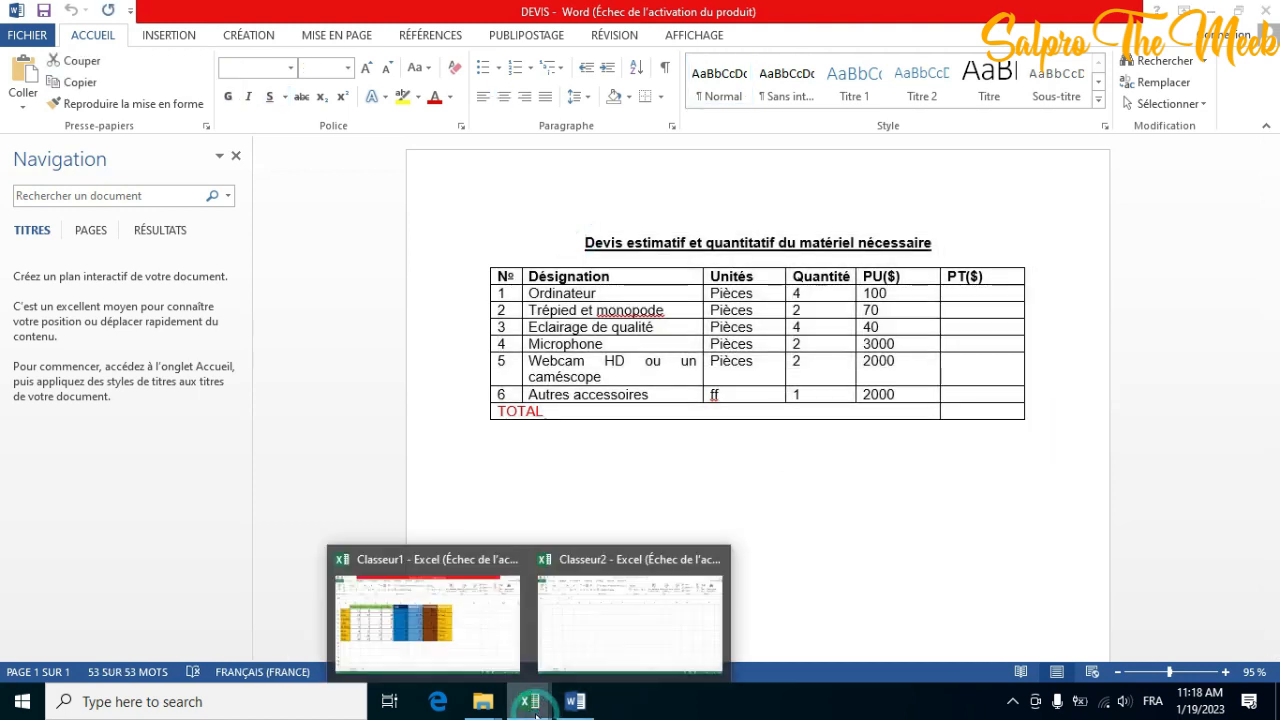
pyautogui.click(641, 608)
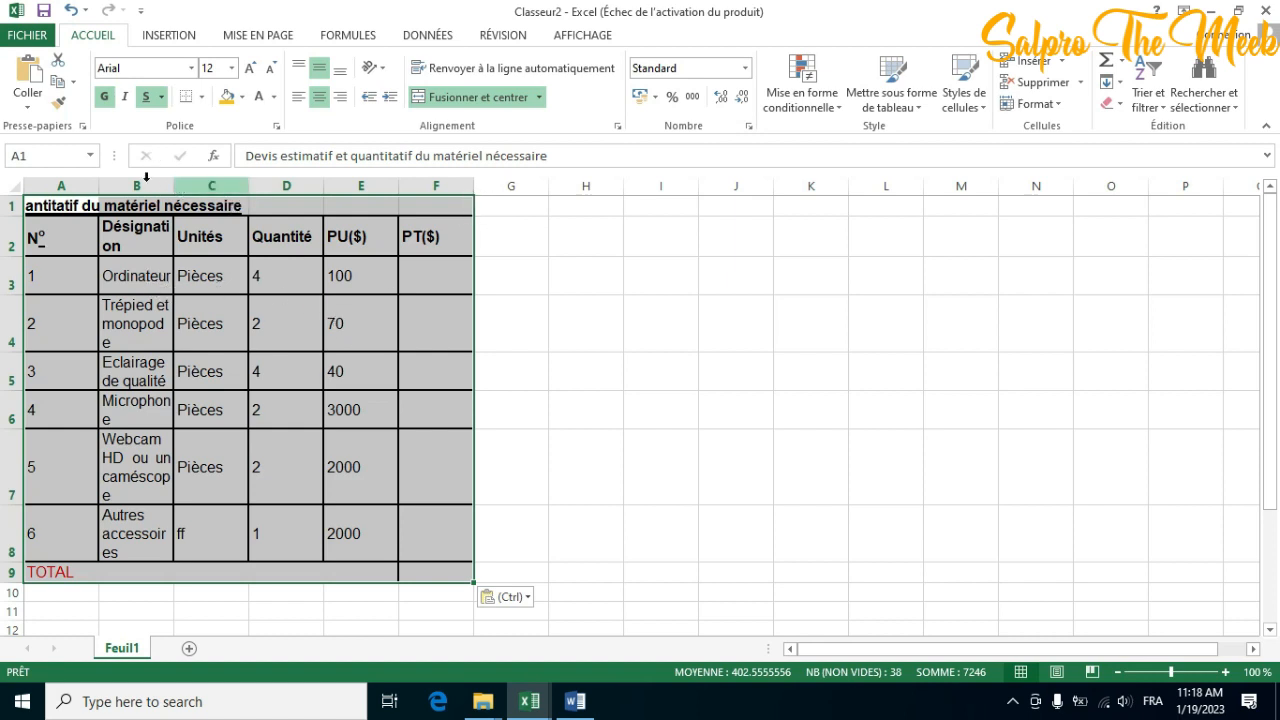
# Widen columns A to F of the pasted estimate table so its headings and item names fit
pyautogui.moveTo(96, 186); pyautogui.dragTo(175, 203)
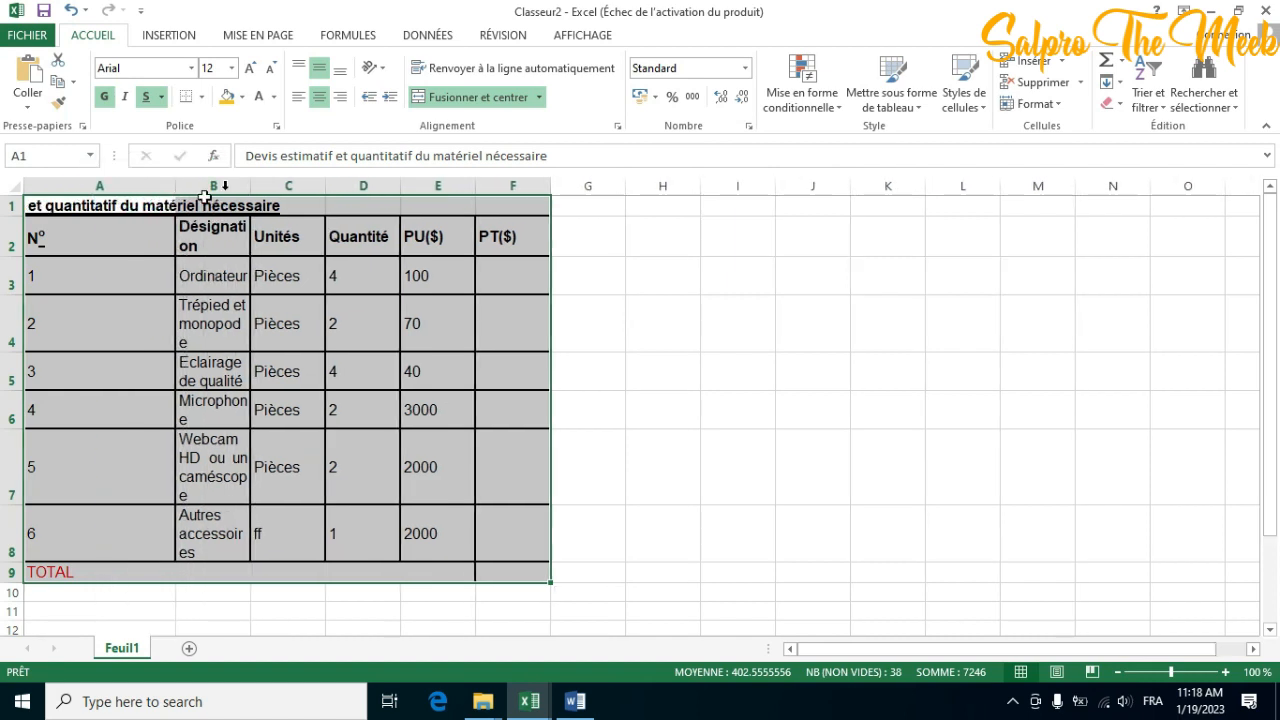
pyautogui.moveTo(251, 186); pyautogui.dragTo(755, 194)
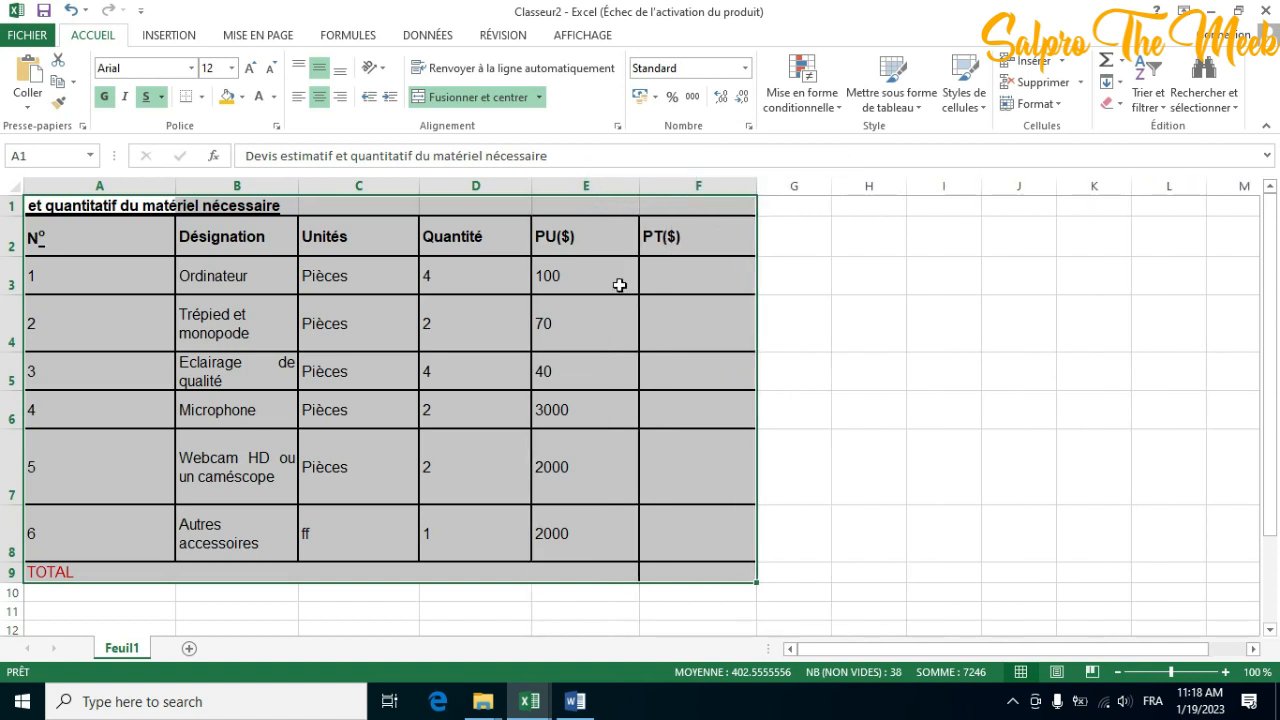
pyautogui.scroll(-4, 211, 385)
pyautogui.scroll(4, 211, 384)
# Move the title text Devis estimatif et quantitatif du matériel nécessaire from A1 to B1
pyautogui.click(79, 206)
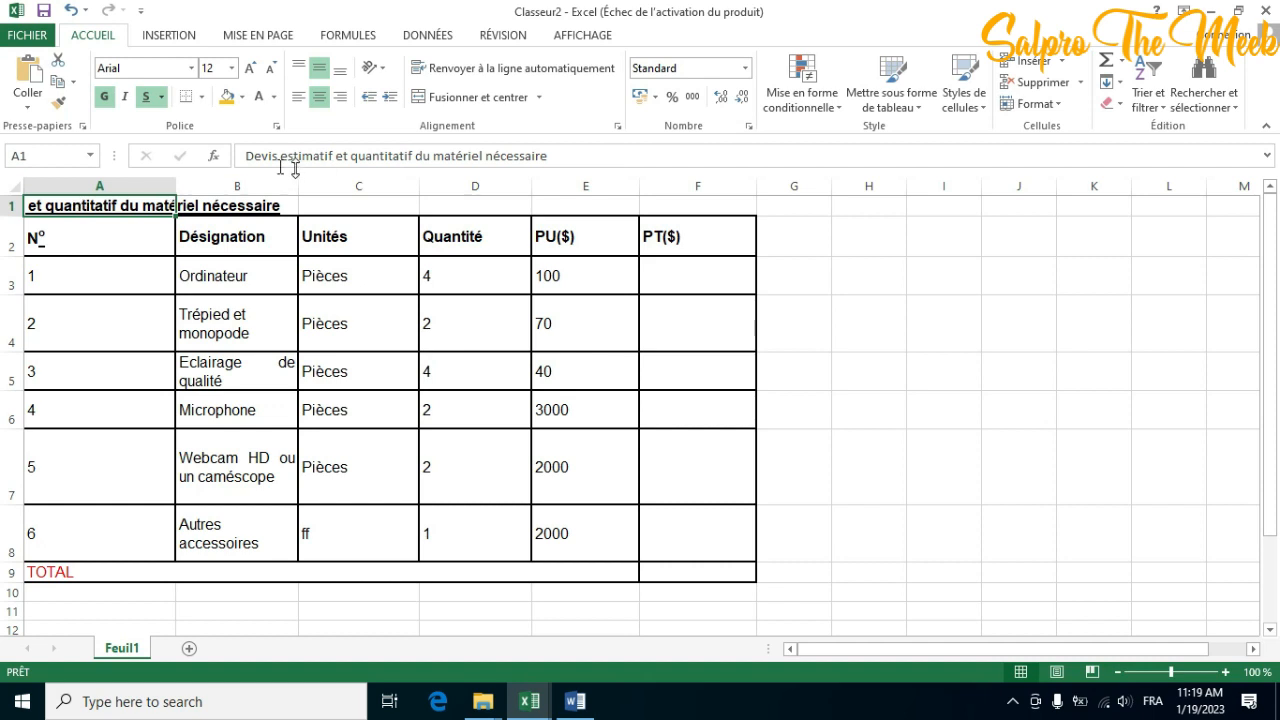
pyautogui.moveTo(244, 157); pyautogui.dragTo(593, 160)
pyautogui.hotkey('ctrl', 'c')
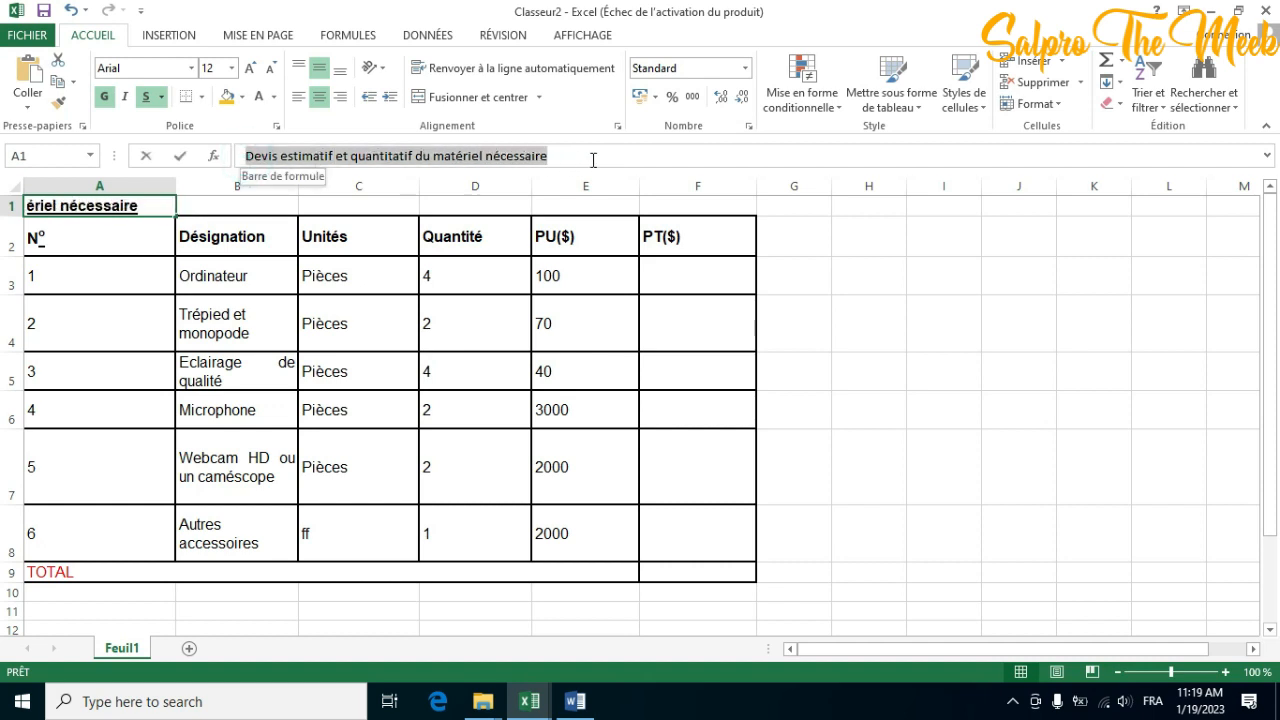
pyautogui.press('BackSpace')
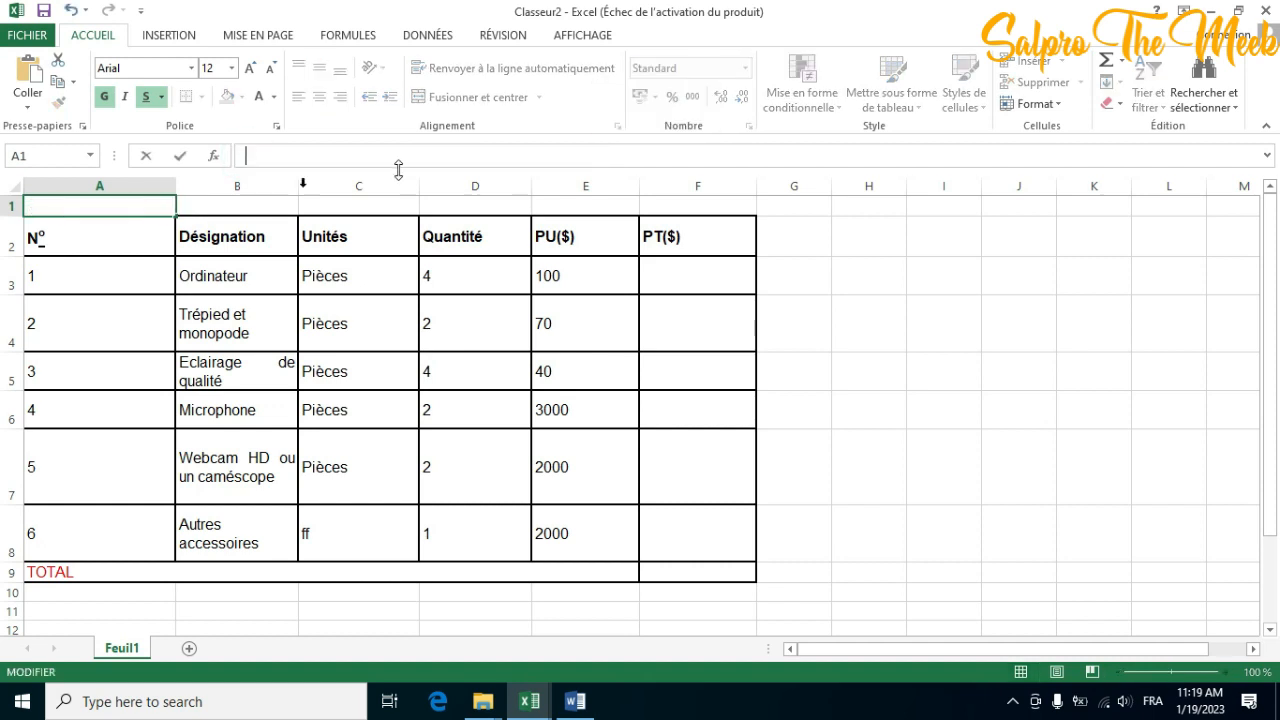
pyautogui.click(234, 206)
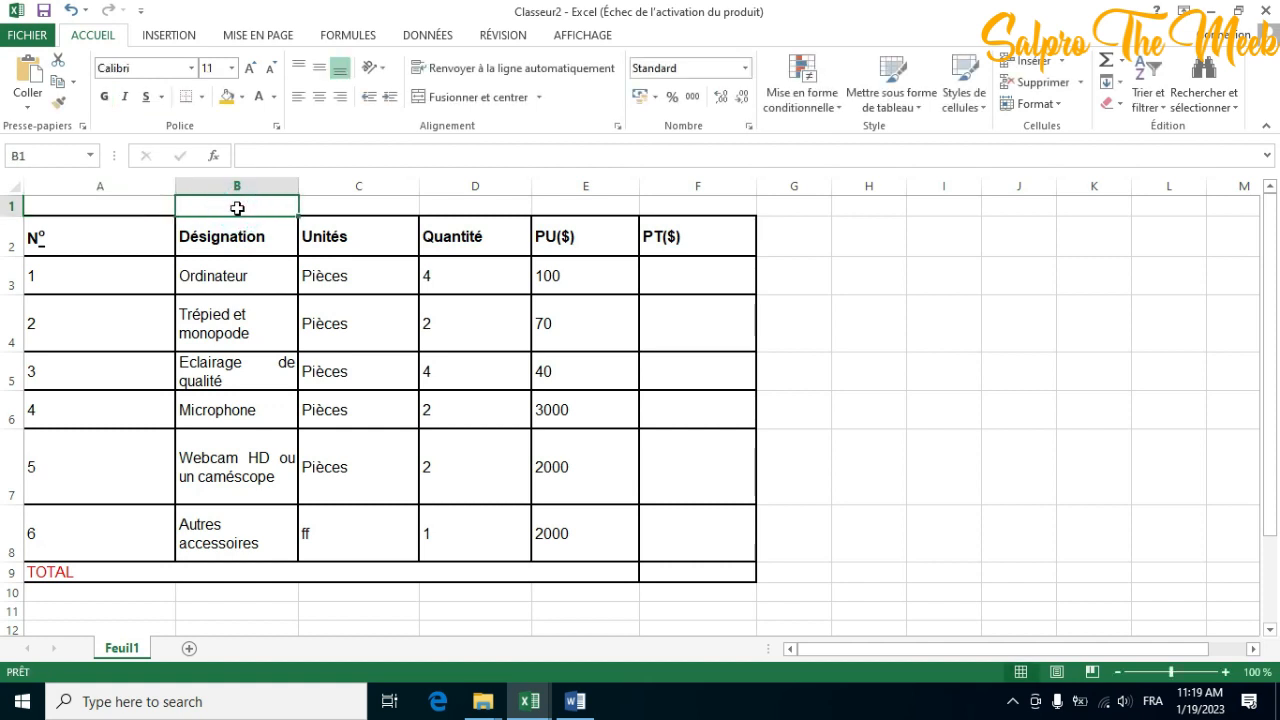
pyautogui.hotkey('ctrl', 'v')
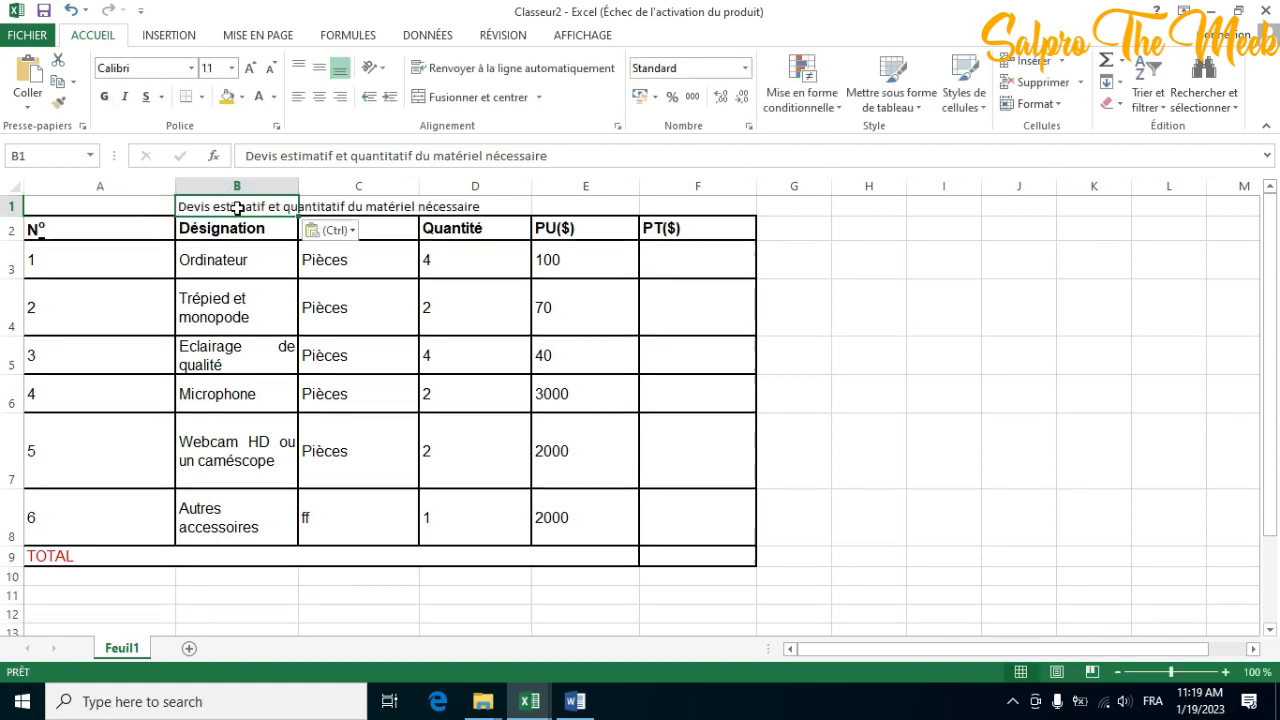
# Make the title text Devis estimatif et quantitatif du matériel nécessaire in B1 bold and underlined
pyautogui.click(1010, 352)
pyautogui.click(488, 206)
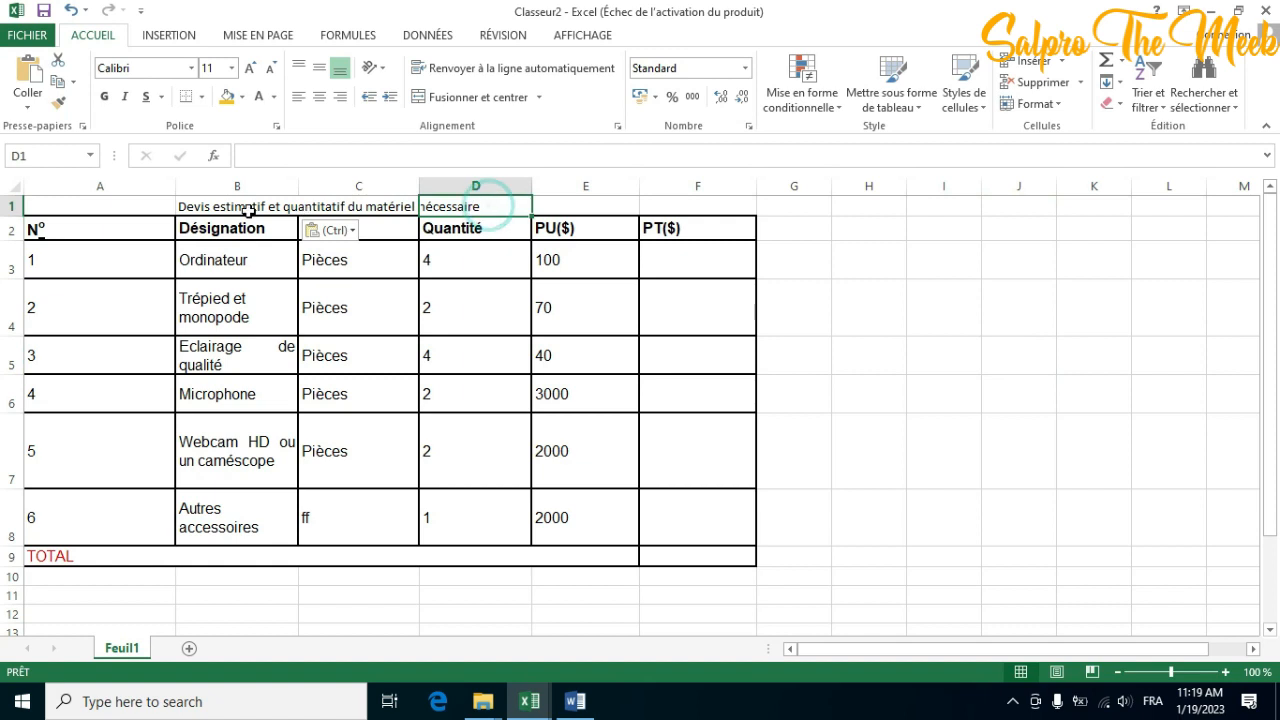
pyautogui.click(172, 207)
pyautogui.click(185, 206)
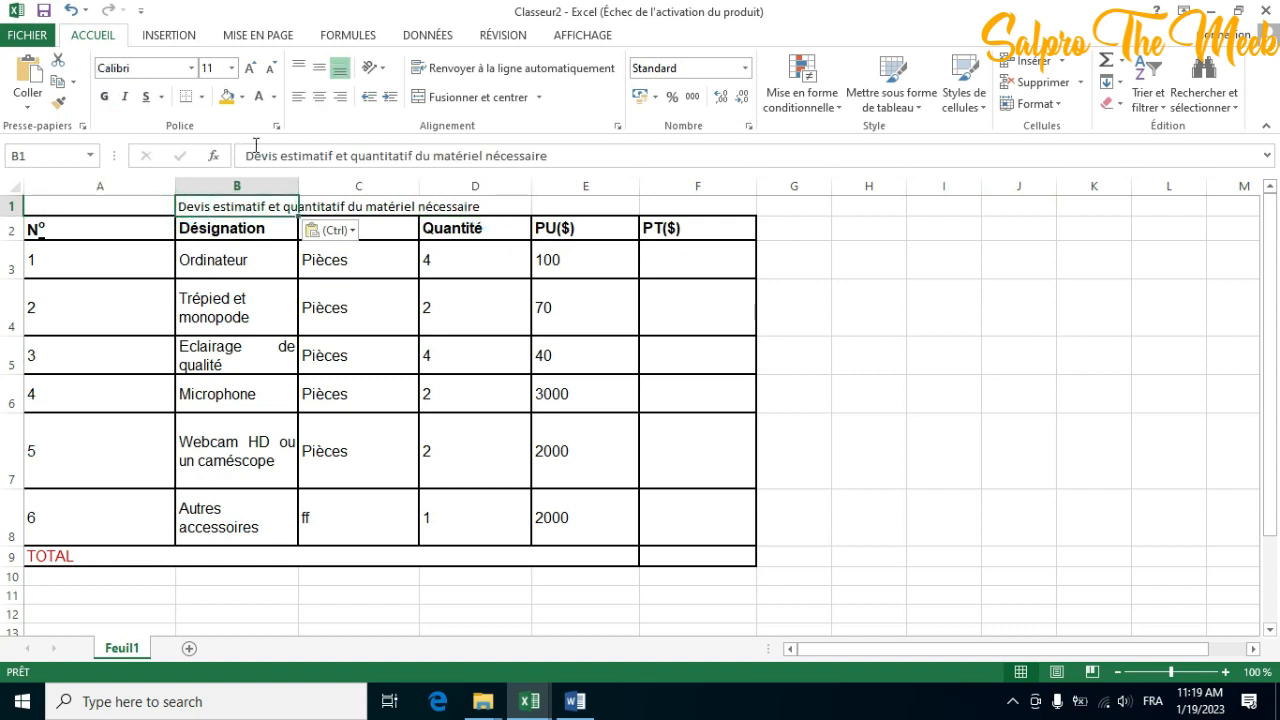
pyautogui.moveTo(247, 157); pyautogui.dragTo(563, 157)
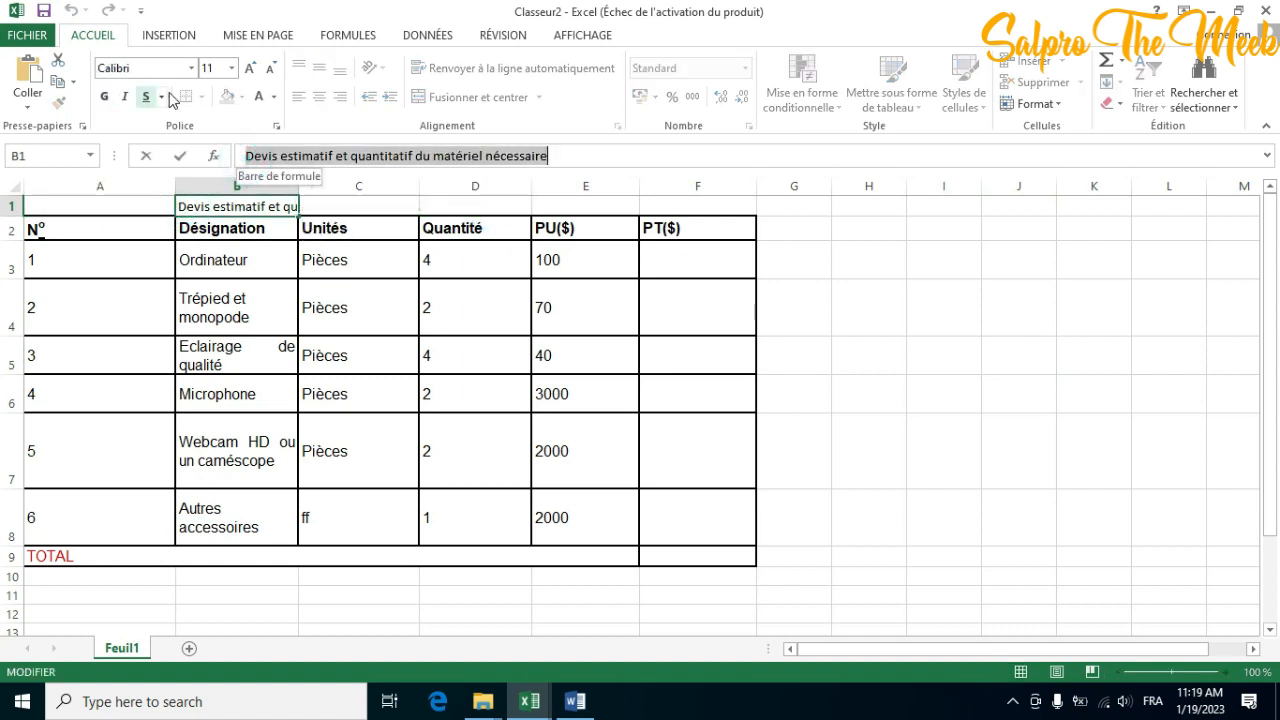
pyautogui.click(106, 97)
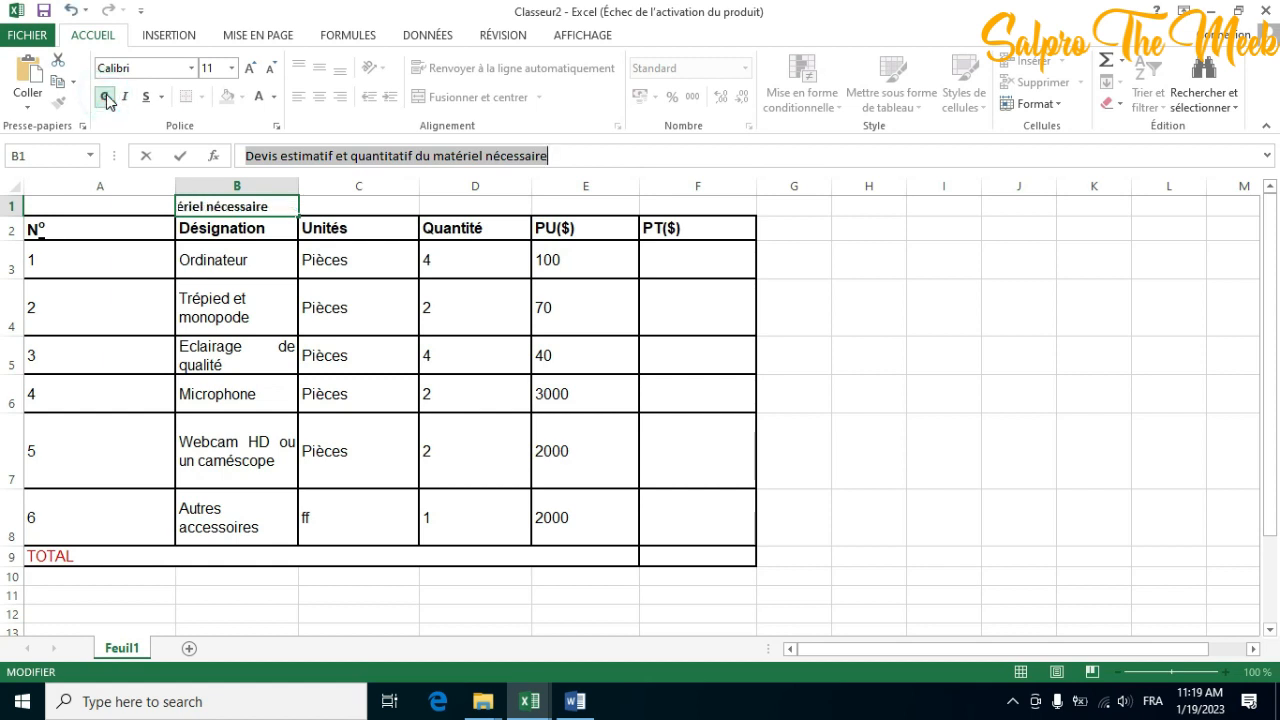
pyautogui.click(145, 97)
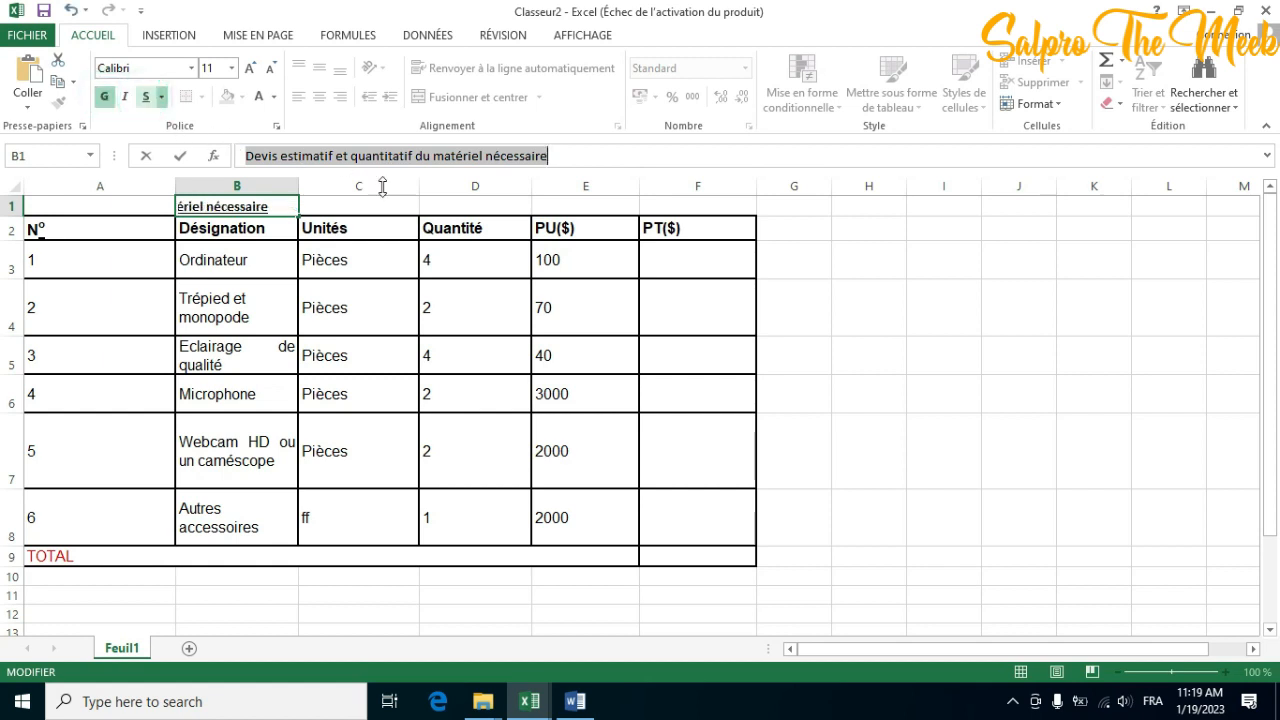
pyautogui.click(1016, 416)
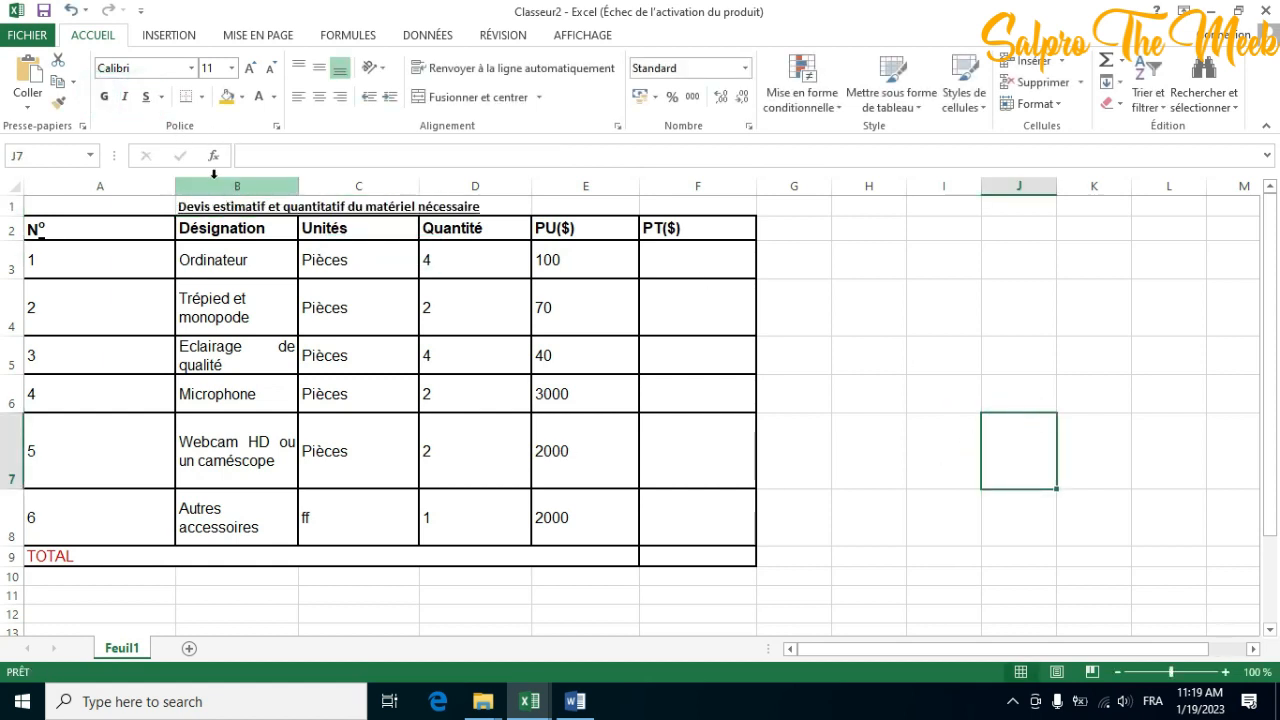
# Reduce the font size of the estimate table A2:F9 to 11 and enlarge the sheet view to 166 %
pyautogui.moveTo(32, 228); pyautogui.dragTo(745, 548)
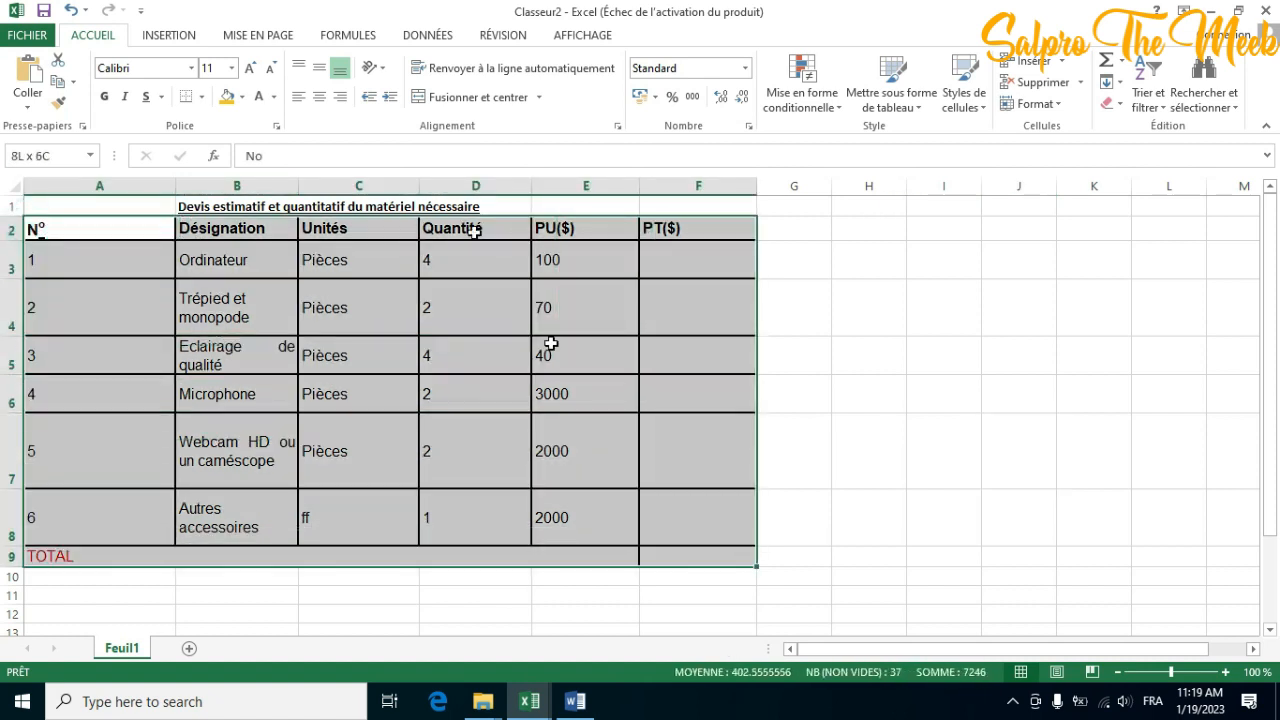
pyautogui.click(271, 67)
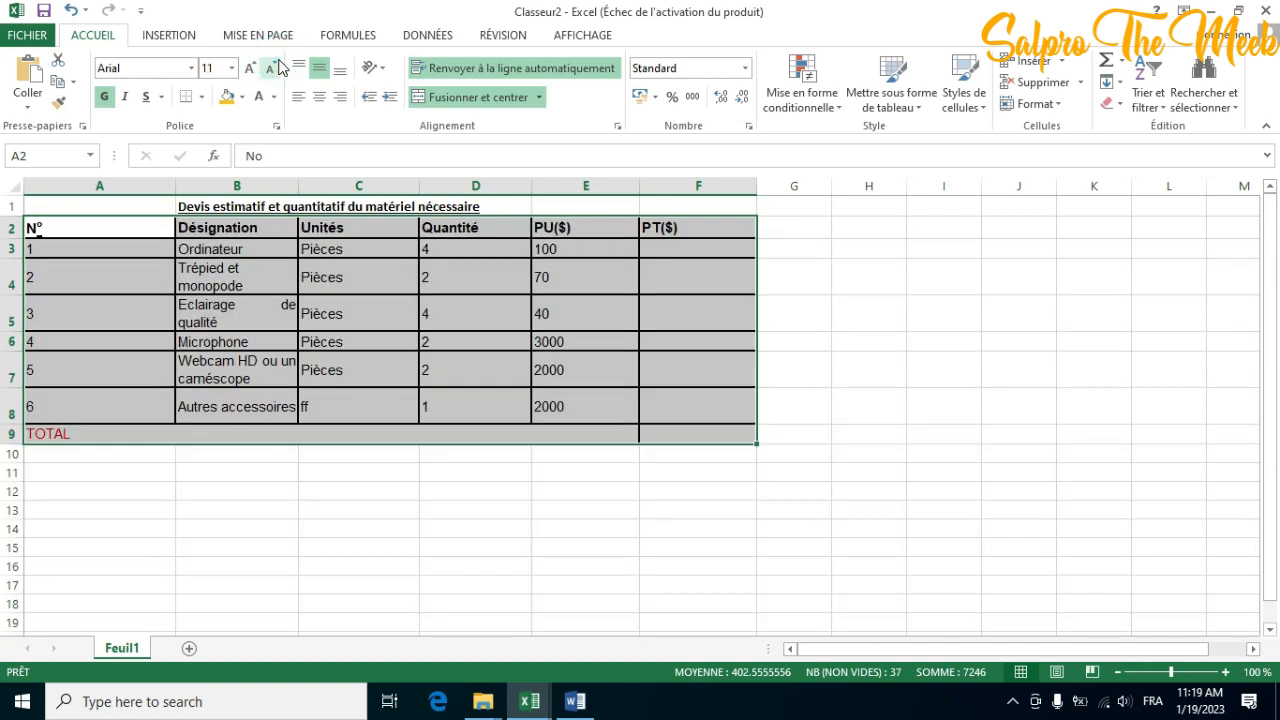
pyautogui.moveTo(1173, 676)
pyautogui.mouseDown()
pyautogui.moveTo(1192, 677)
pyautogui.moveTo(1163, 677)
pyautogui.moveTo(1184, 668)
pyautogui.mouseUp()
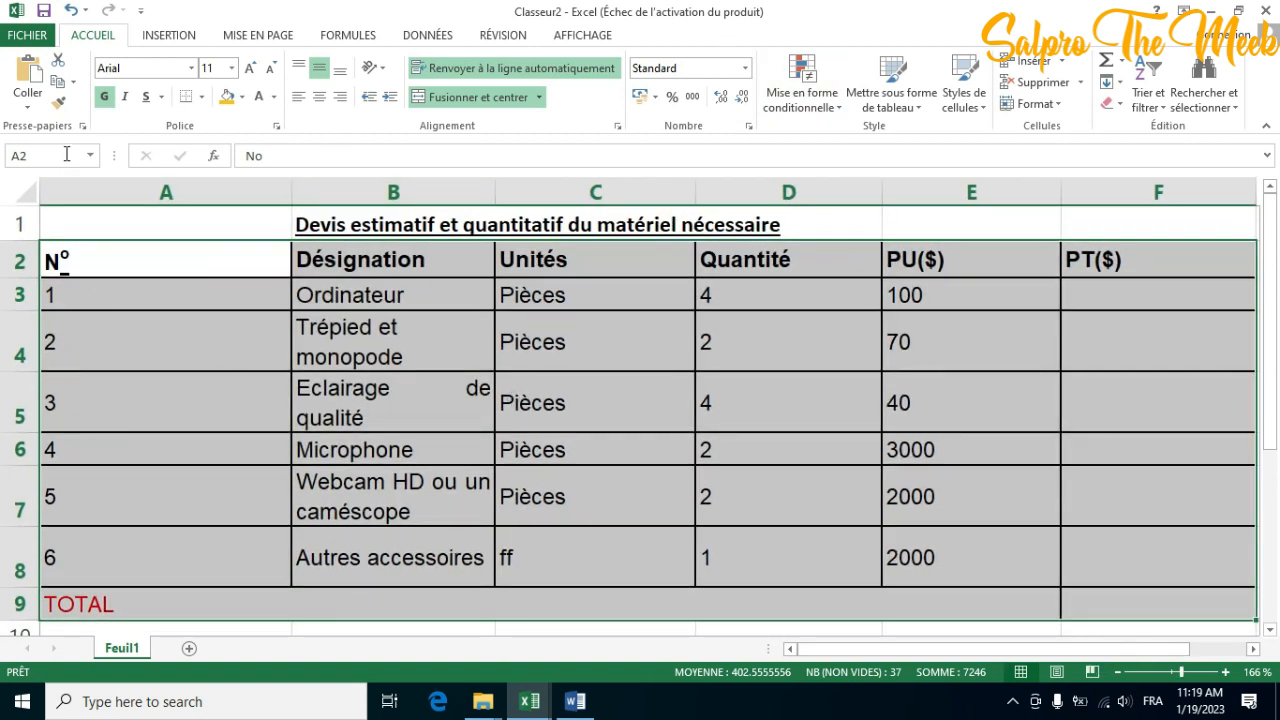
pyautogui.click(480, 316)
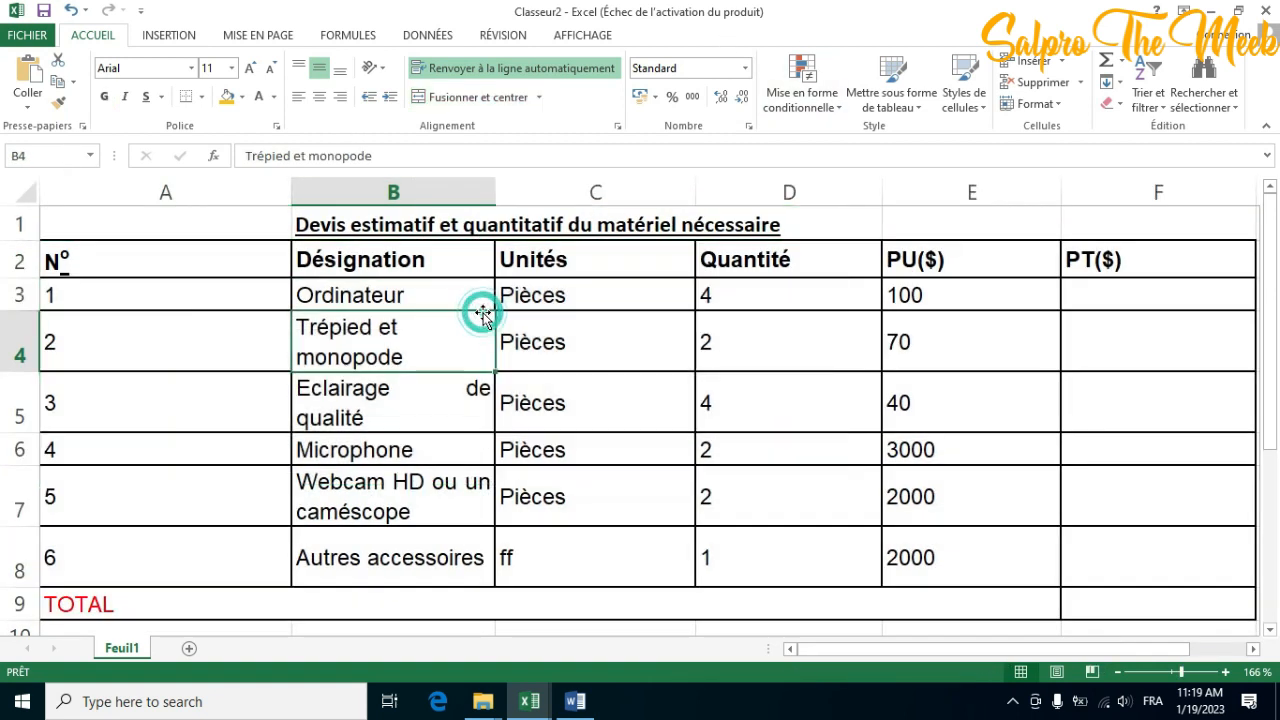
pyautogui.click(446, 299)
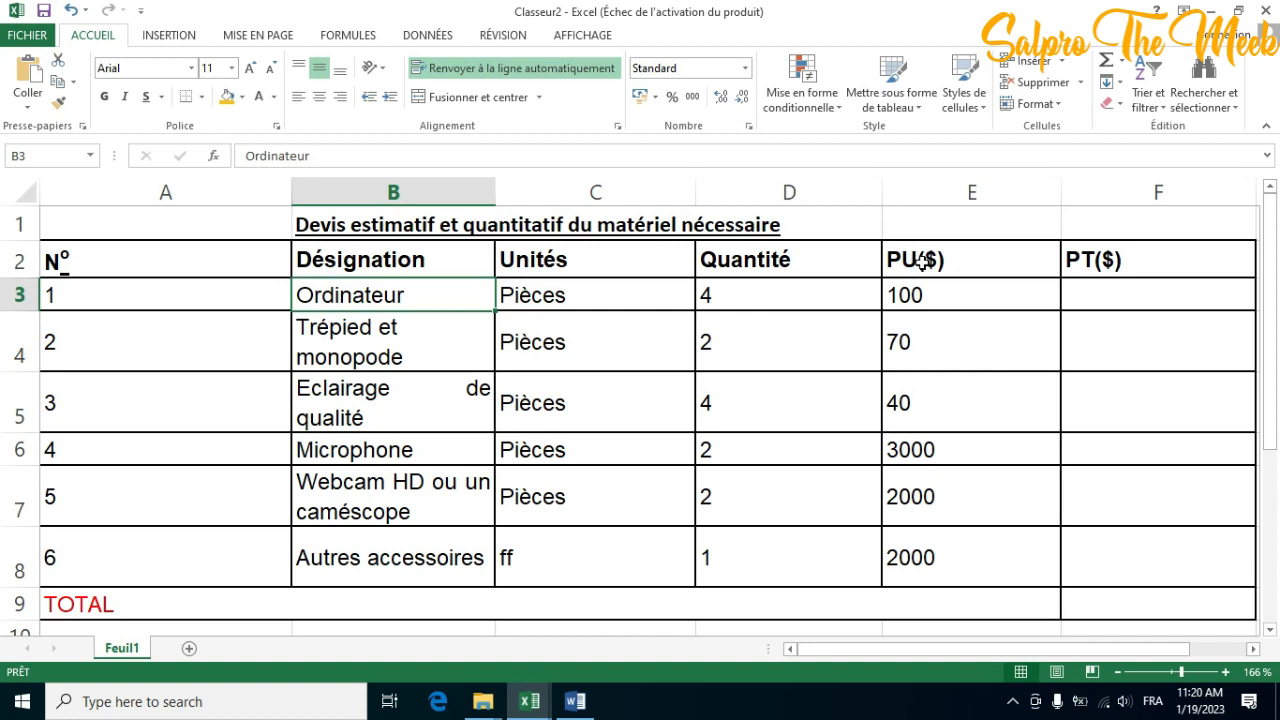
# Begin a formula with an equals sign in F3 under PT($) and switch the keyboard input language to English
pyautogui.click(1096, 294)
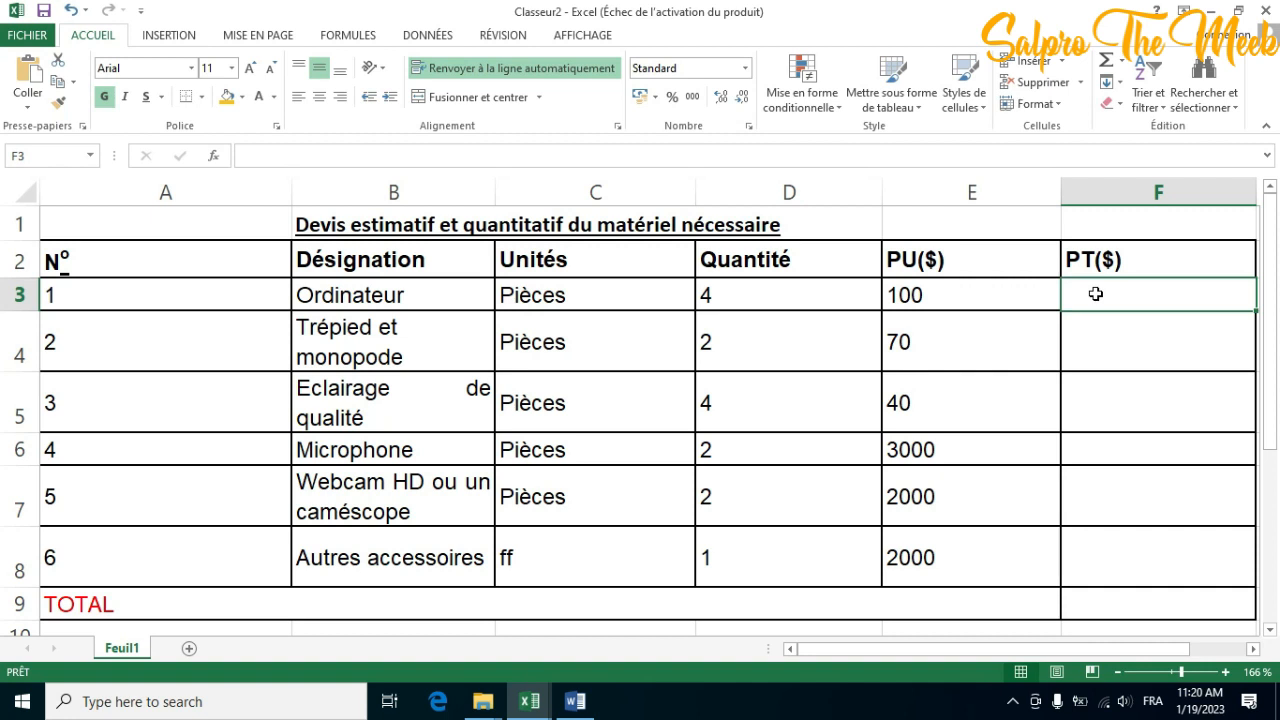
pyautogui.write('=')
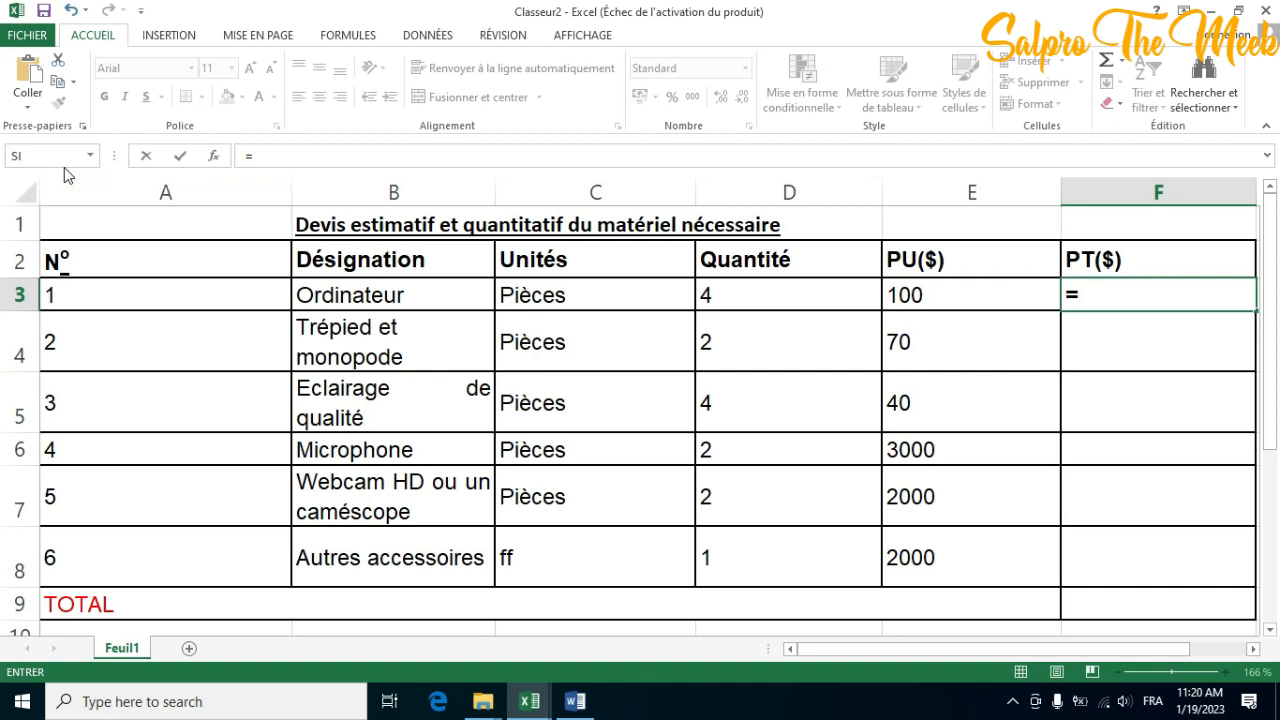
pyautogui.click(92, 156)
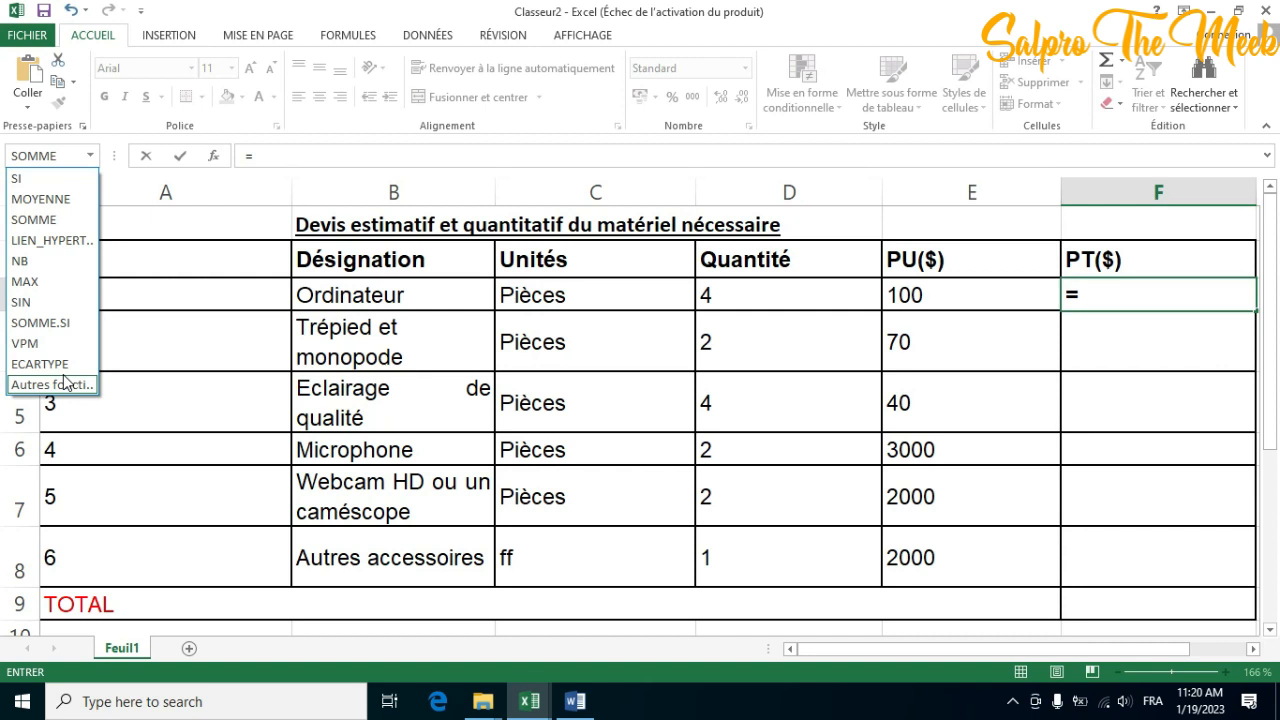
pyautogui.click(264, 157)
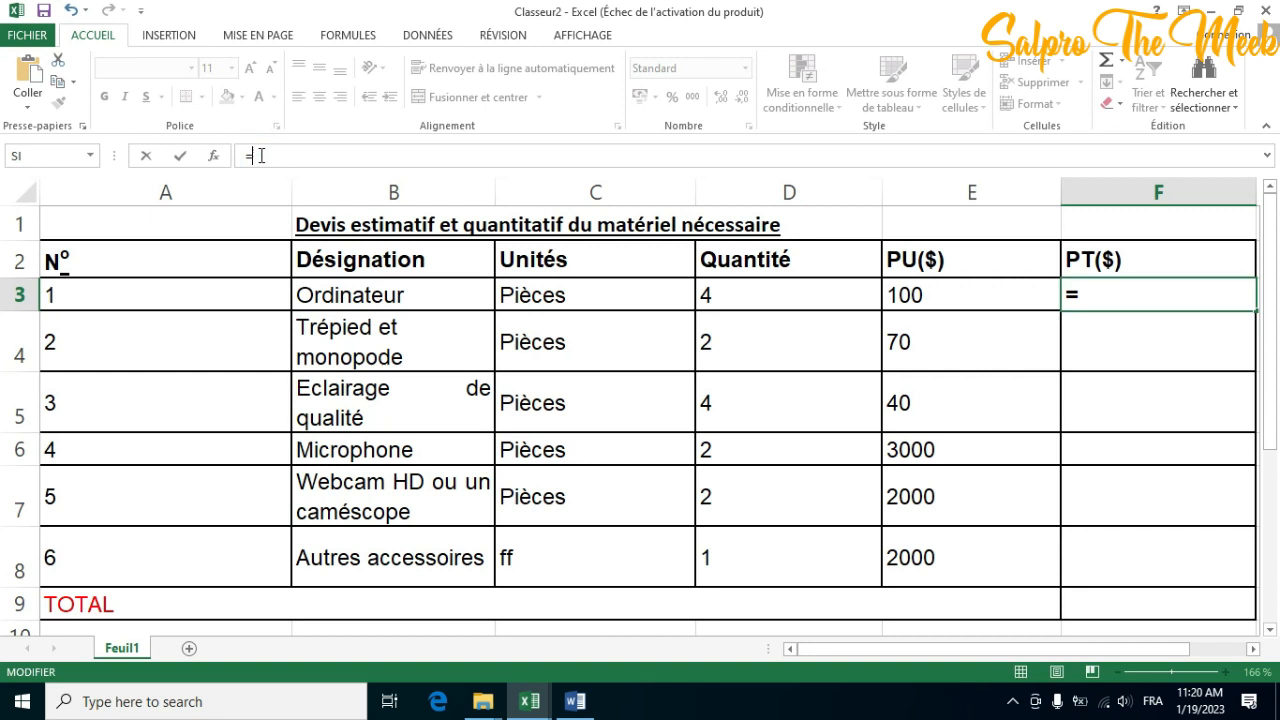
pyautogui.write('9')
pyautogui.press('BackSpace')
pyautogui.click(1153, 701)
pyautogui.click(1120, 481)
# Complete the F3 formula as =D3*E3 to multiply quantity by unit price, and fill it down to F8
pyautogui.click(766, 290)
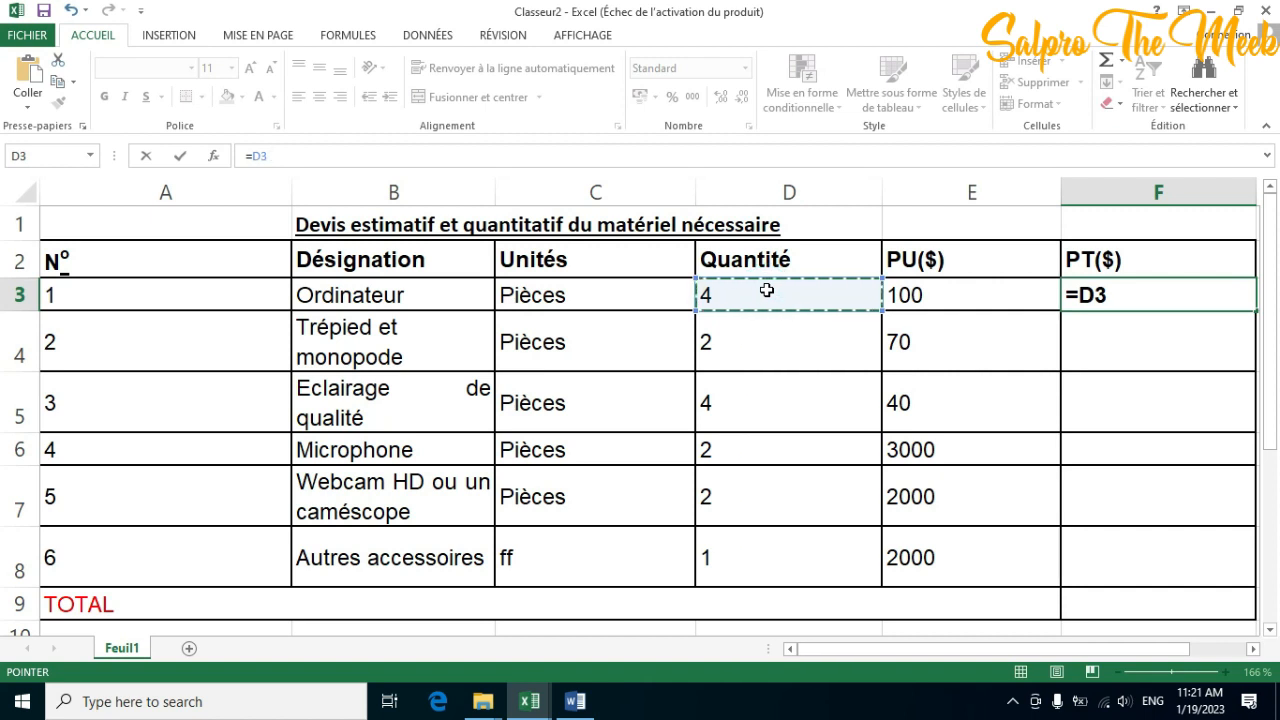
pyautogui.write('*')
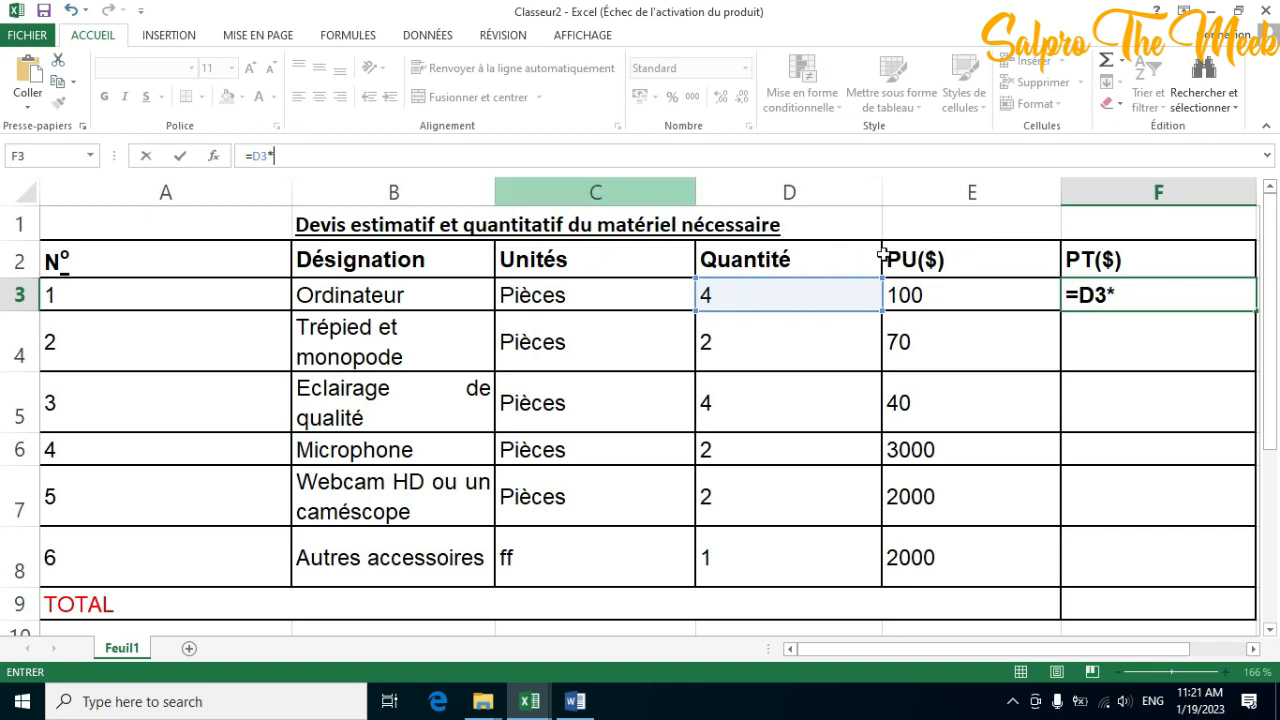
pyautogui.click(914, 297)
pyautogui.click(314, 158)
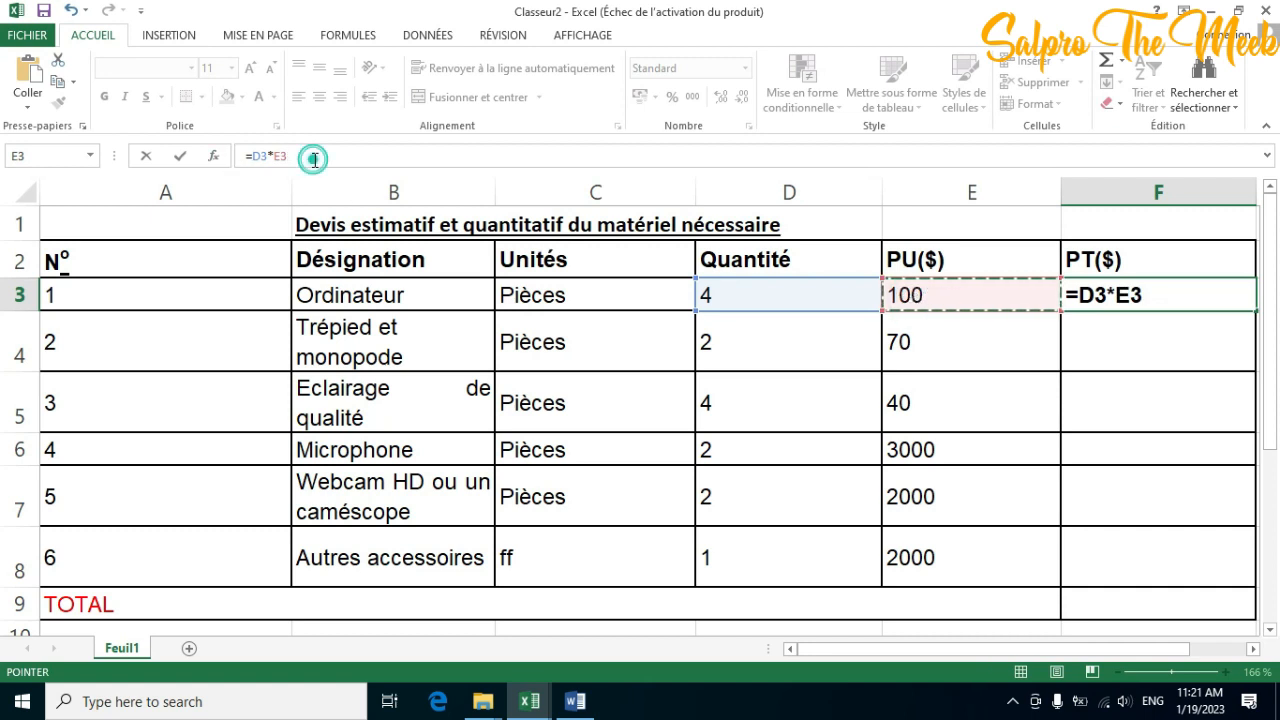
pyautogui.press('Return')
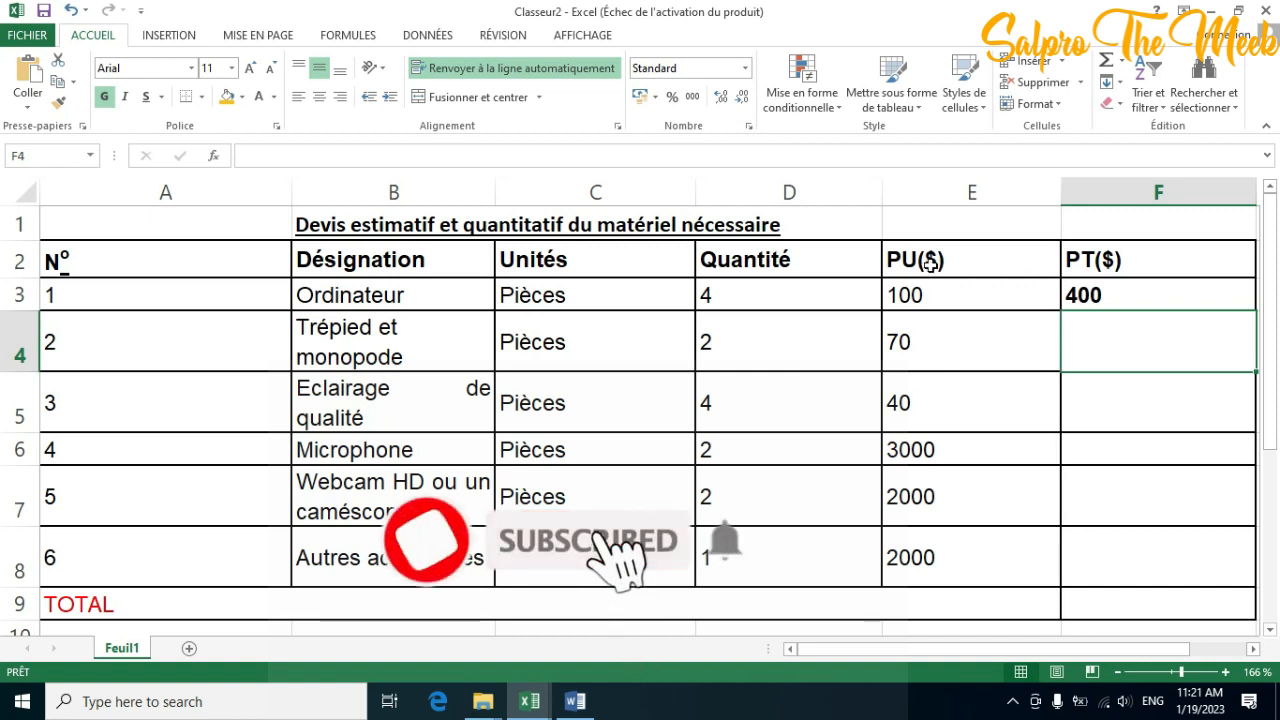
pyautogui.click(1095, 296)
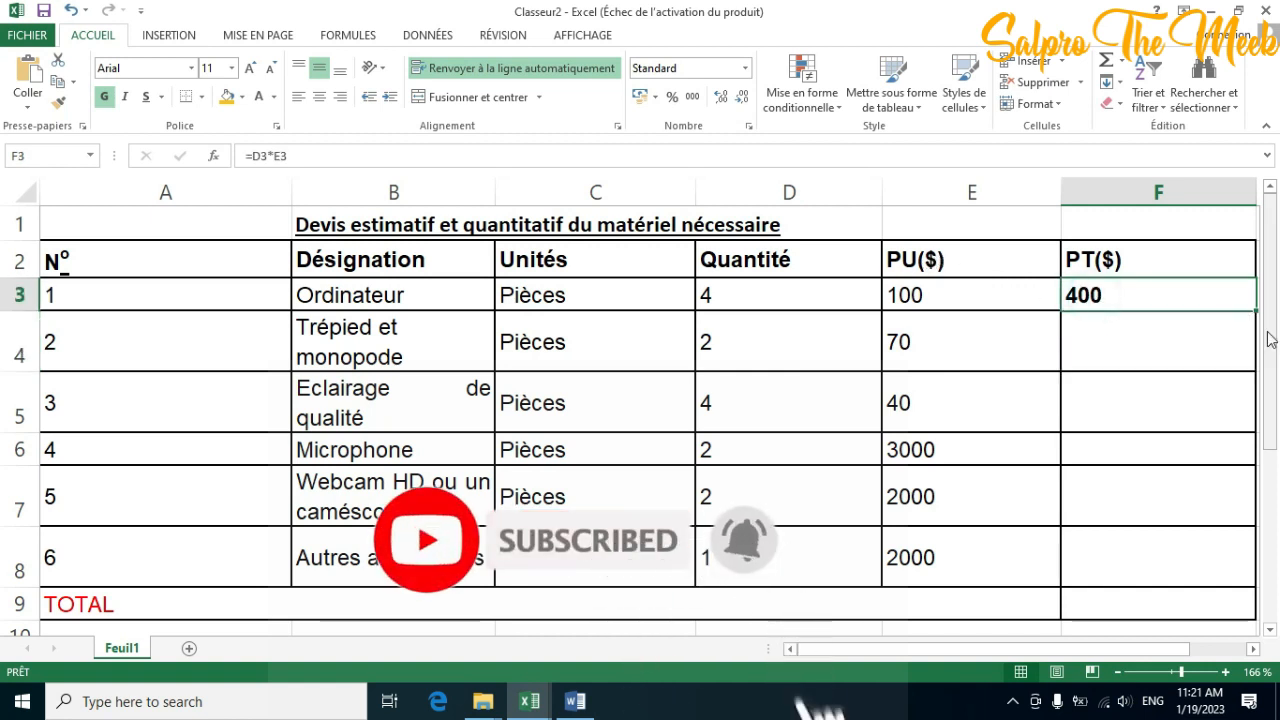
pyautogui.moveTo(1256, 311); pyautogui.dragTo(1239, 557)
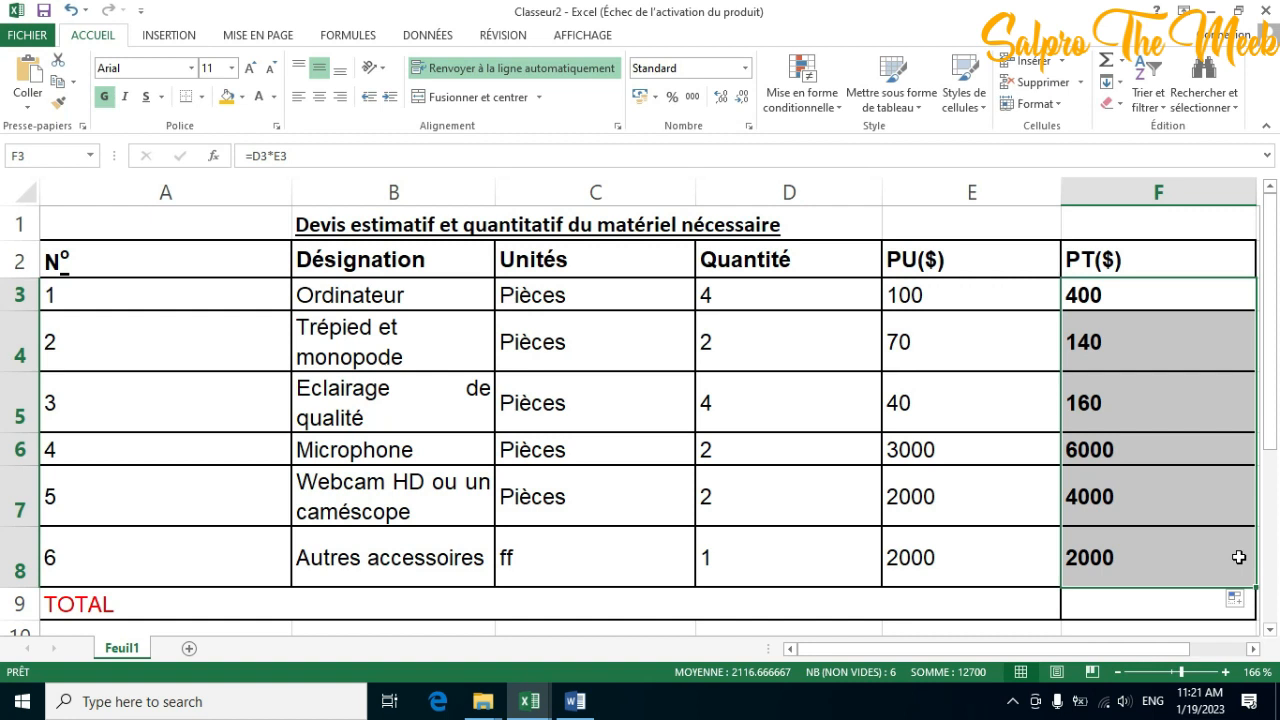
# Calculate the grand total in F9 of the TOTAL row with the SOMME function over F3:F8
pyautogui.click(1131, 609)
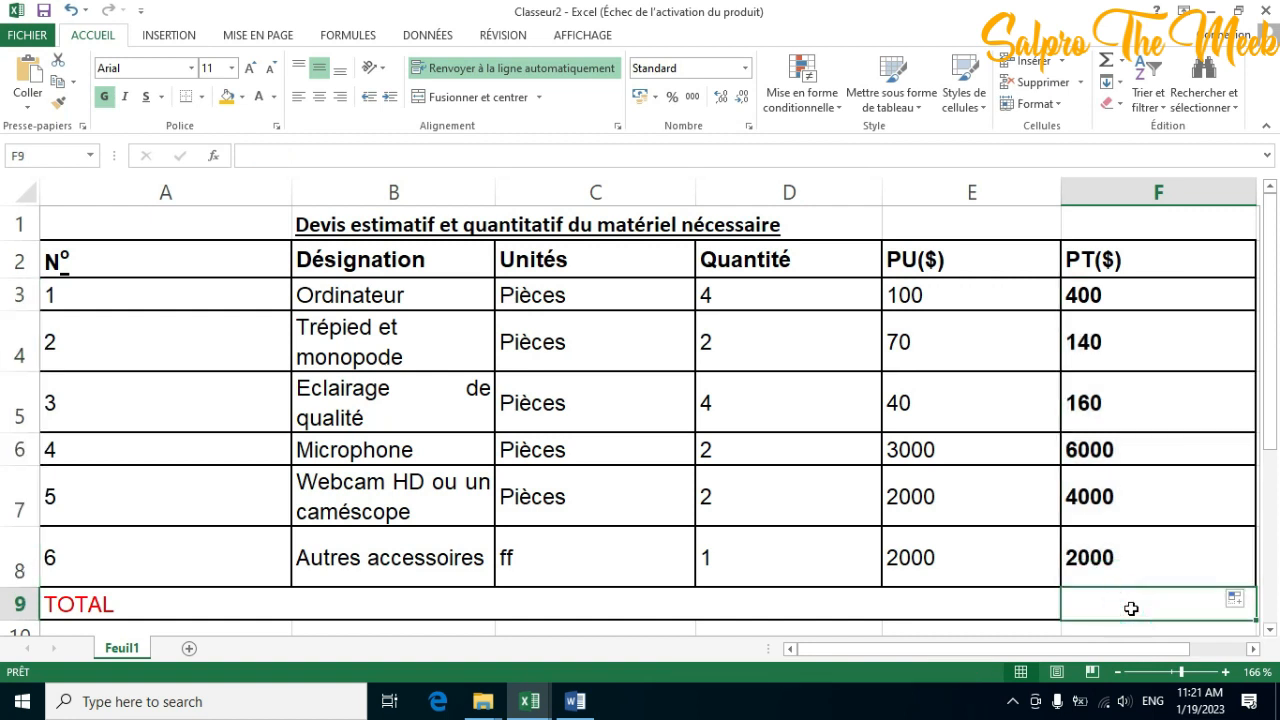
pyautogui.write('=')
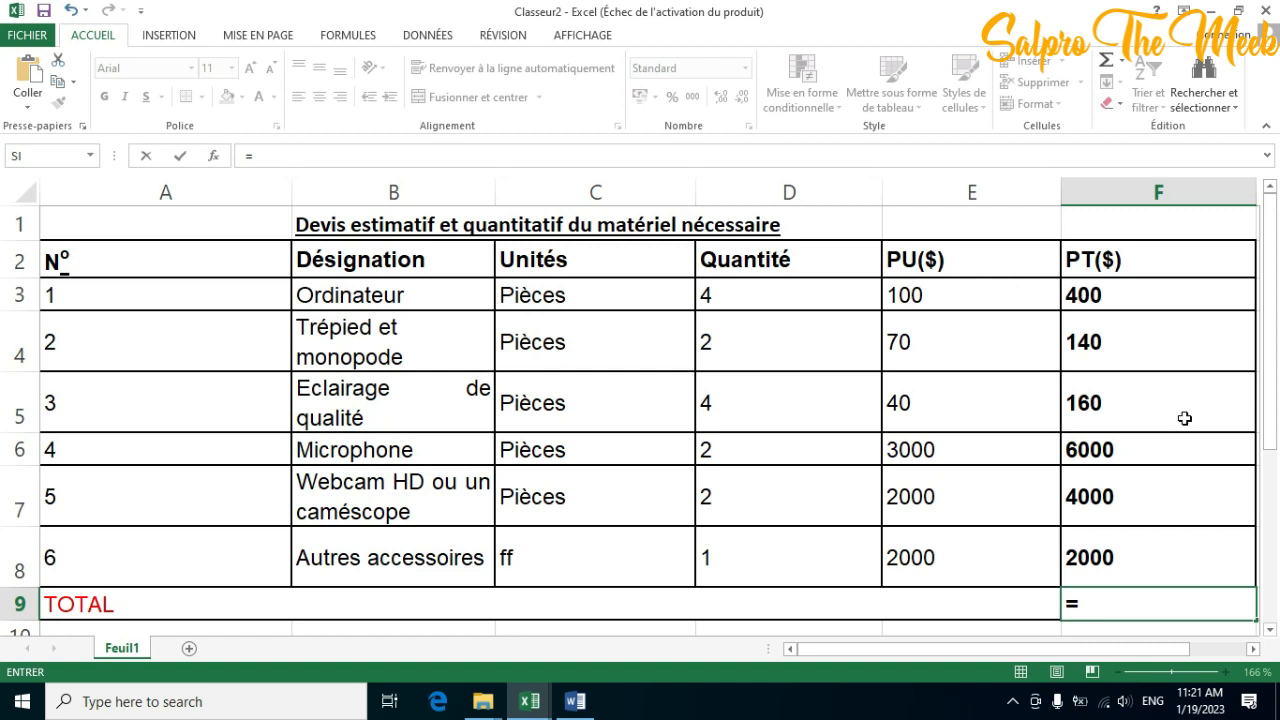
pyautogui.click(1119, 295)
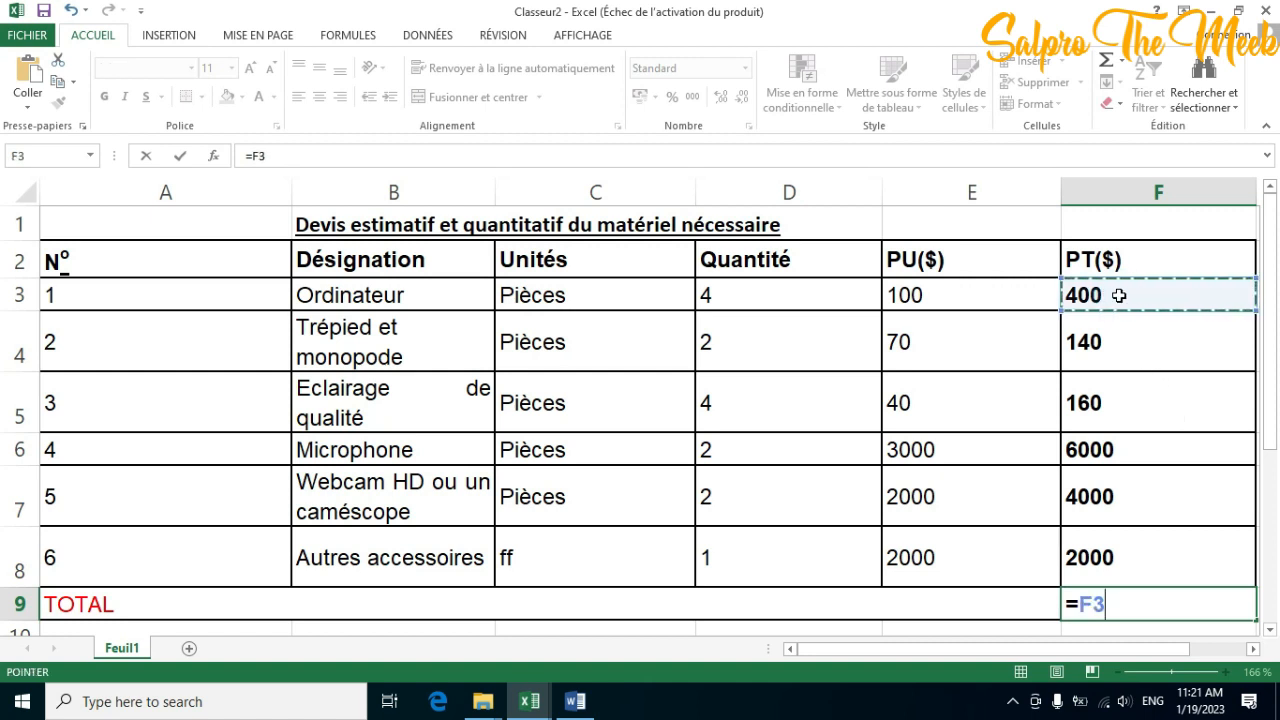
pyautogui.press('BackSpace')
pyautogui.press('BackSpace')
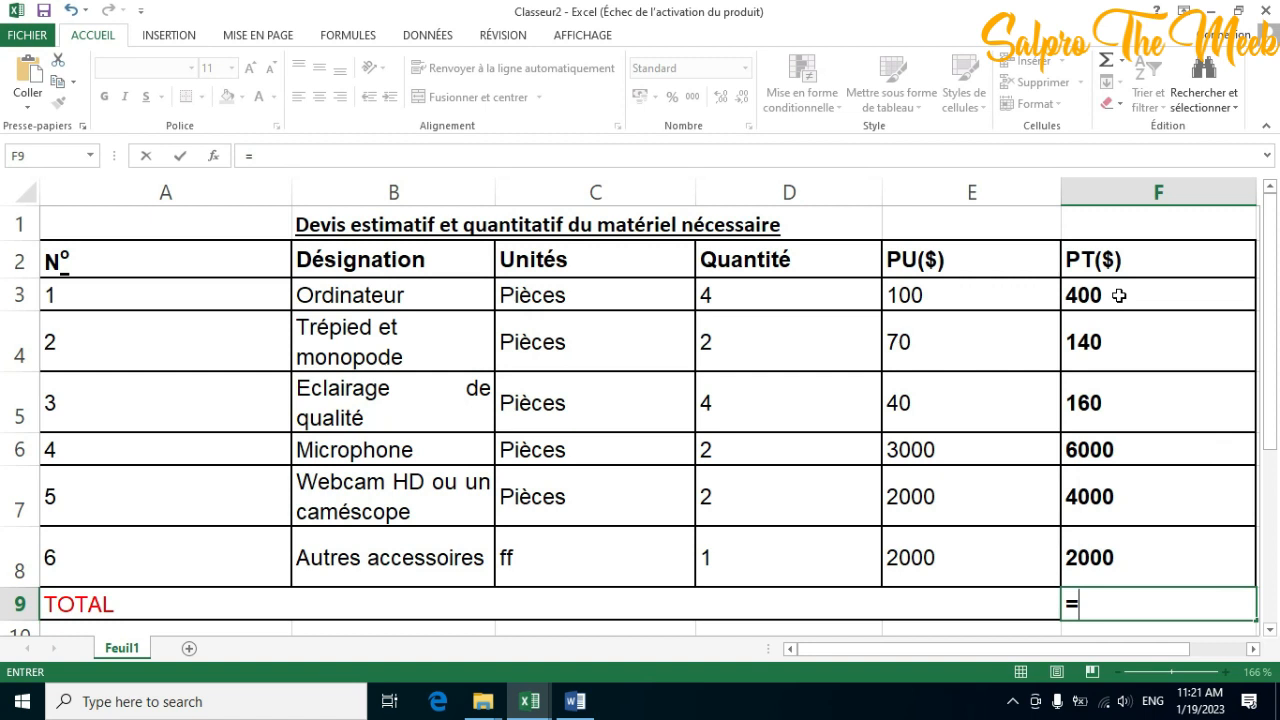
pyautogui.click(90, 156)
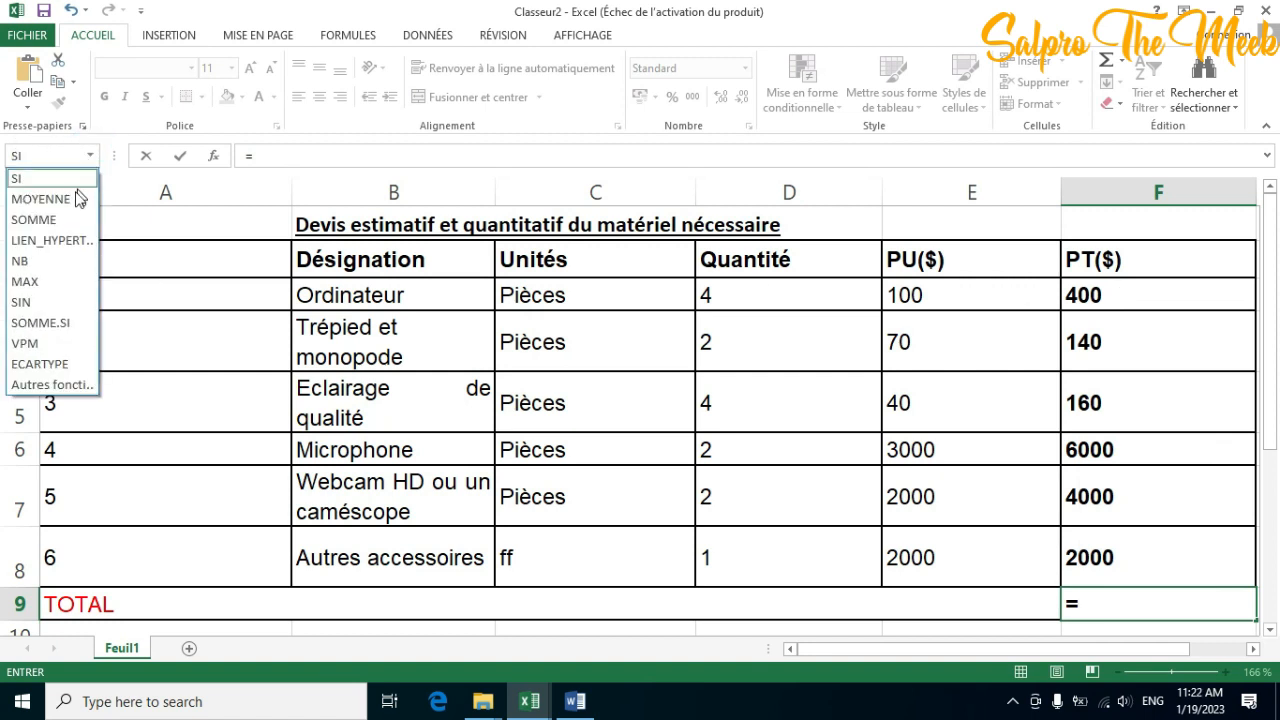
pyautogui.click(48, 219)
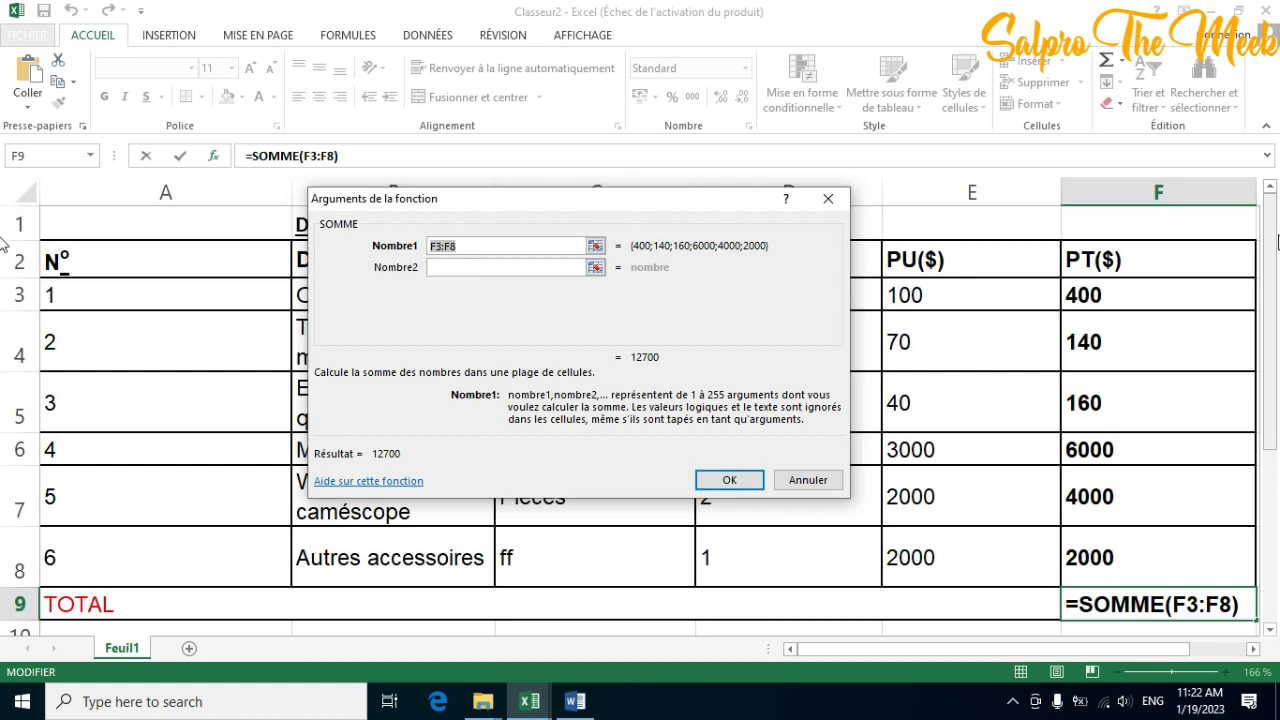
pyautogui.moveTo(688, 210); pyautogui.dragTo(687, 331)
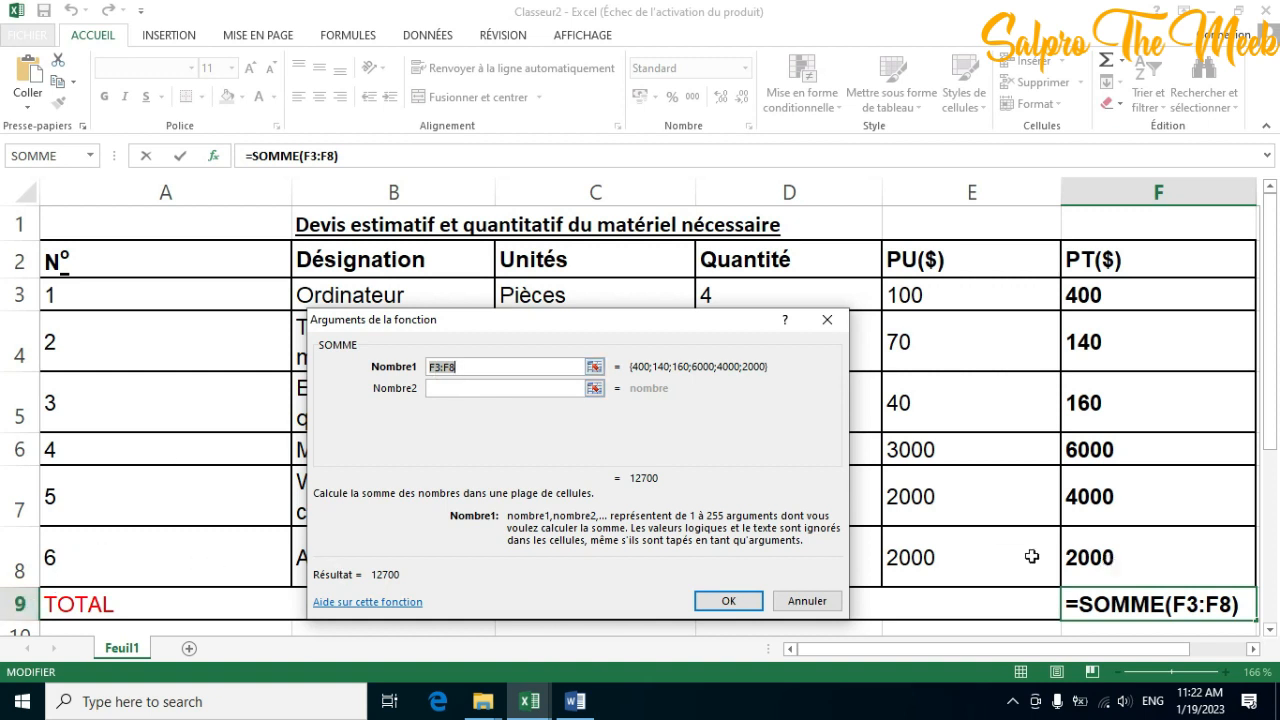
pyautogui.click(729, 601)
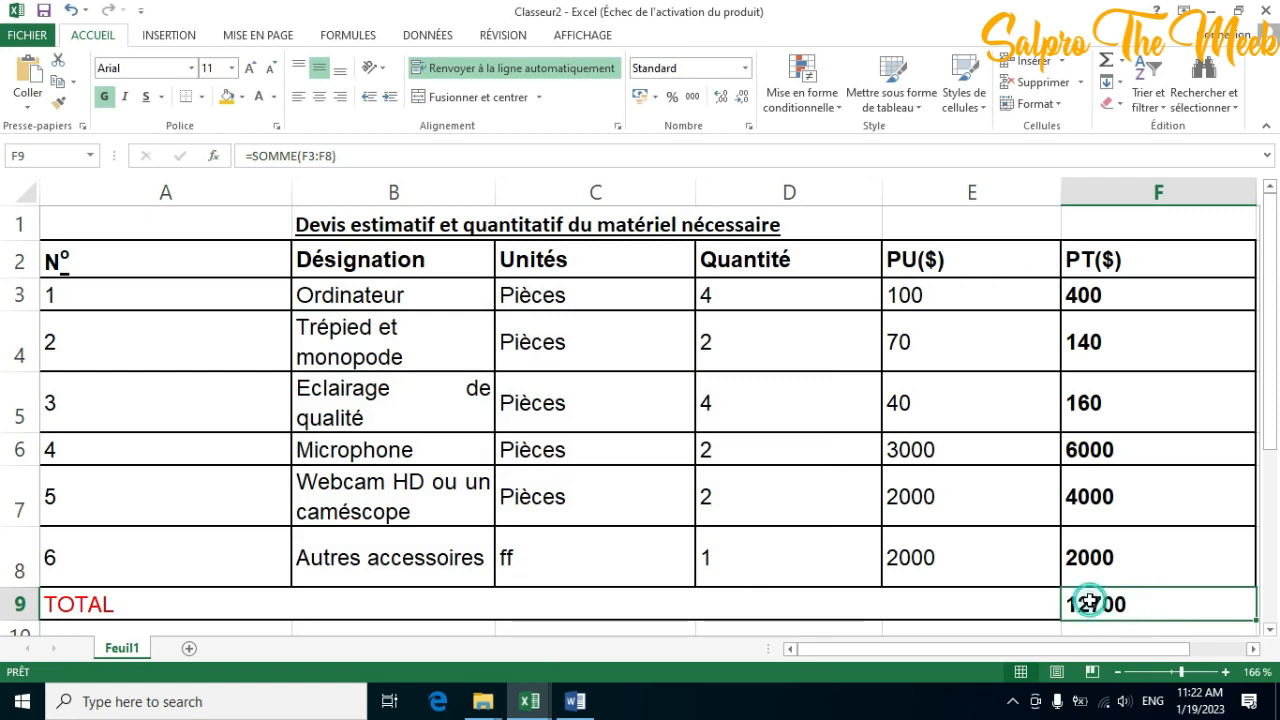
# Fill the total price cells F3:F9 with the standard Orange colour
pyautogui.moveTo(1083, 297); pyautogui.dragTo(1171, 602)
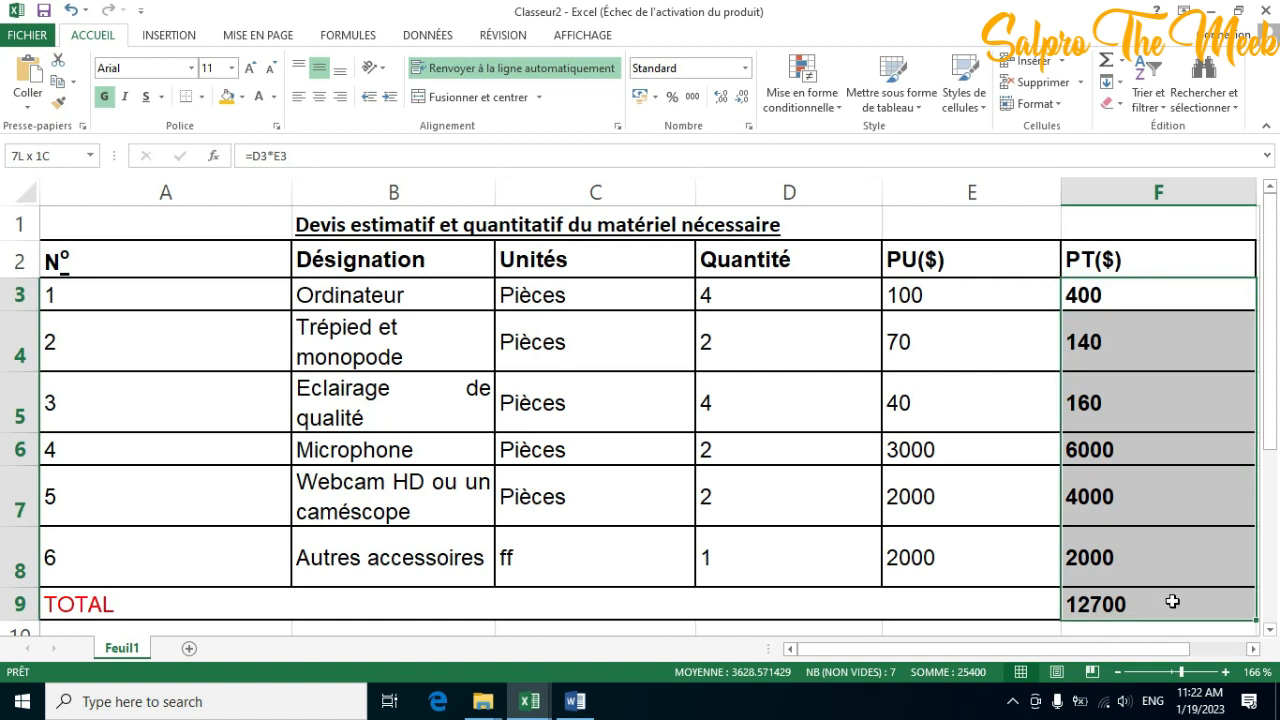
pyautogui.click(243, 97)
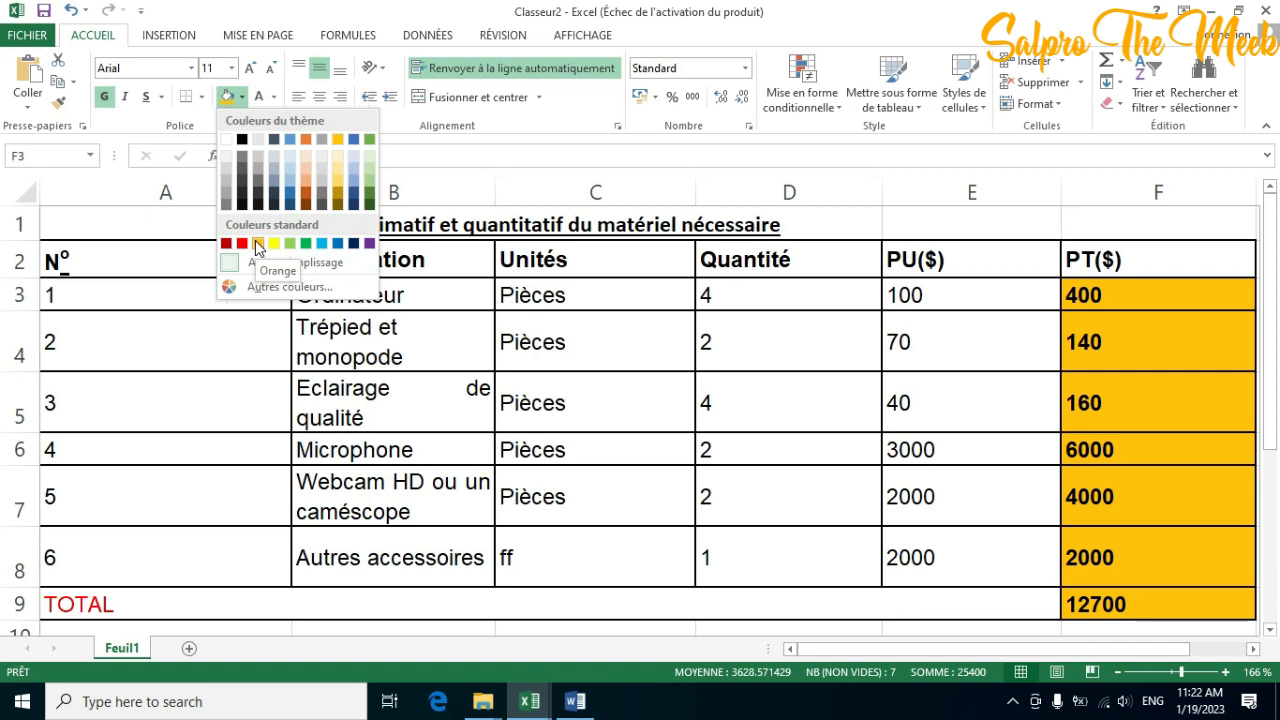
pyautogui.click(258, 246)
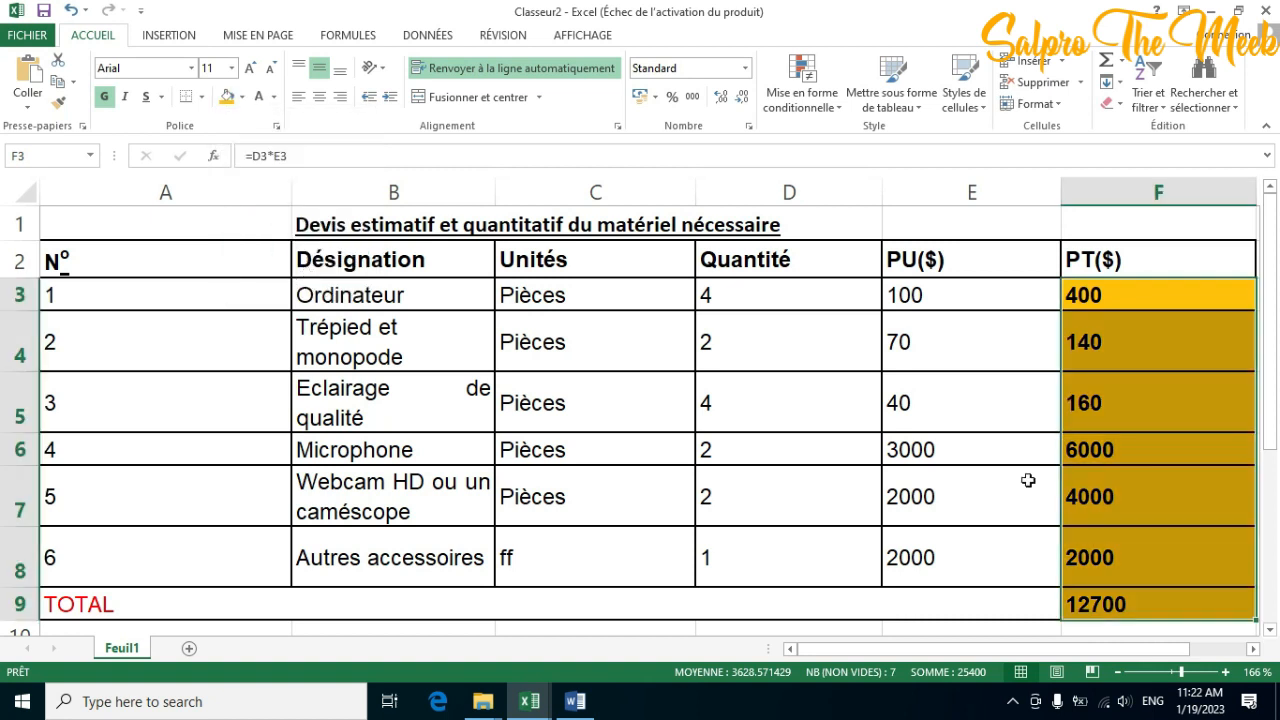
pyautogui.click(1137, 602)
pyautogui.doubleClick(1084, 606)
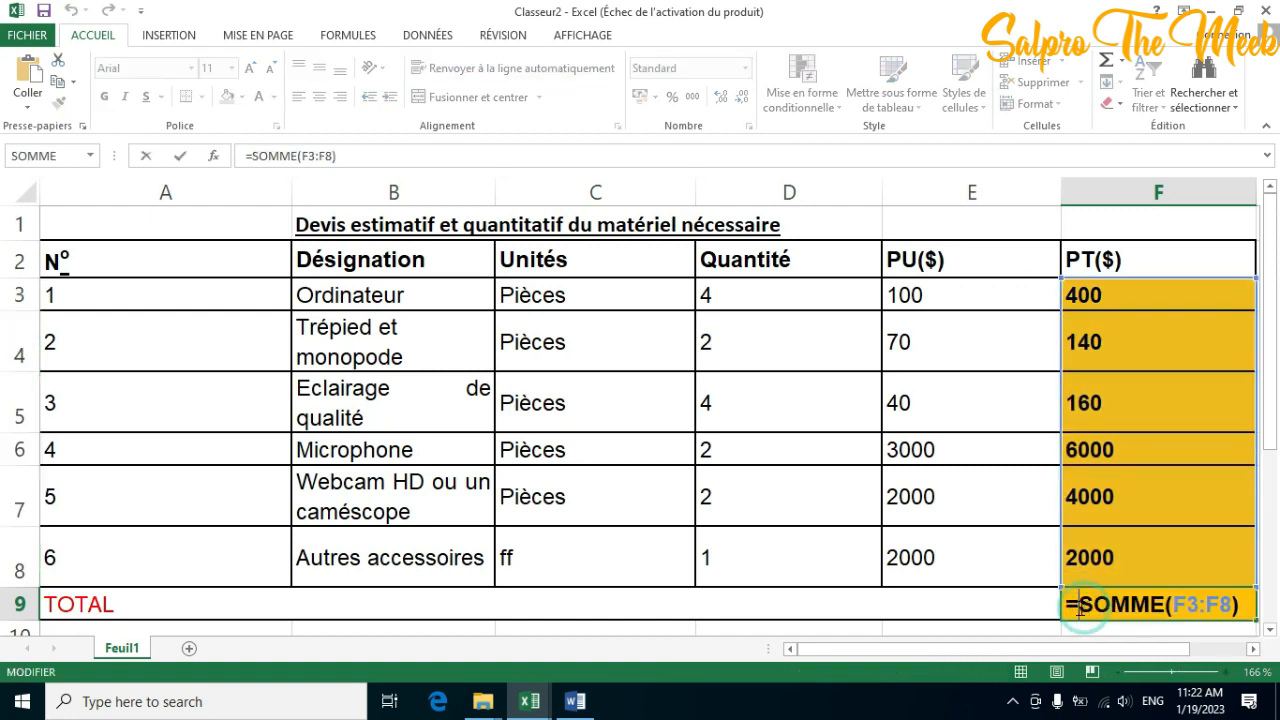
pyautogui.click(1195, 488)
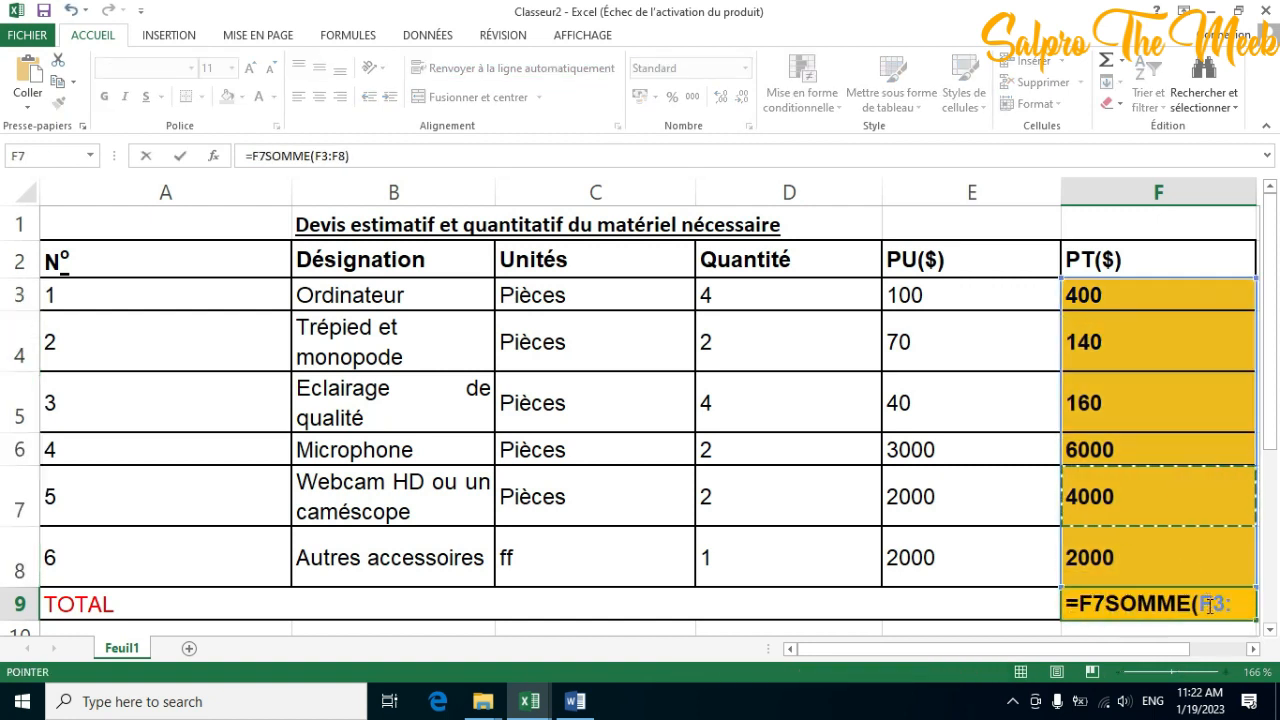
pyautogui.click(68, 9)
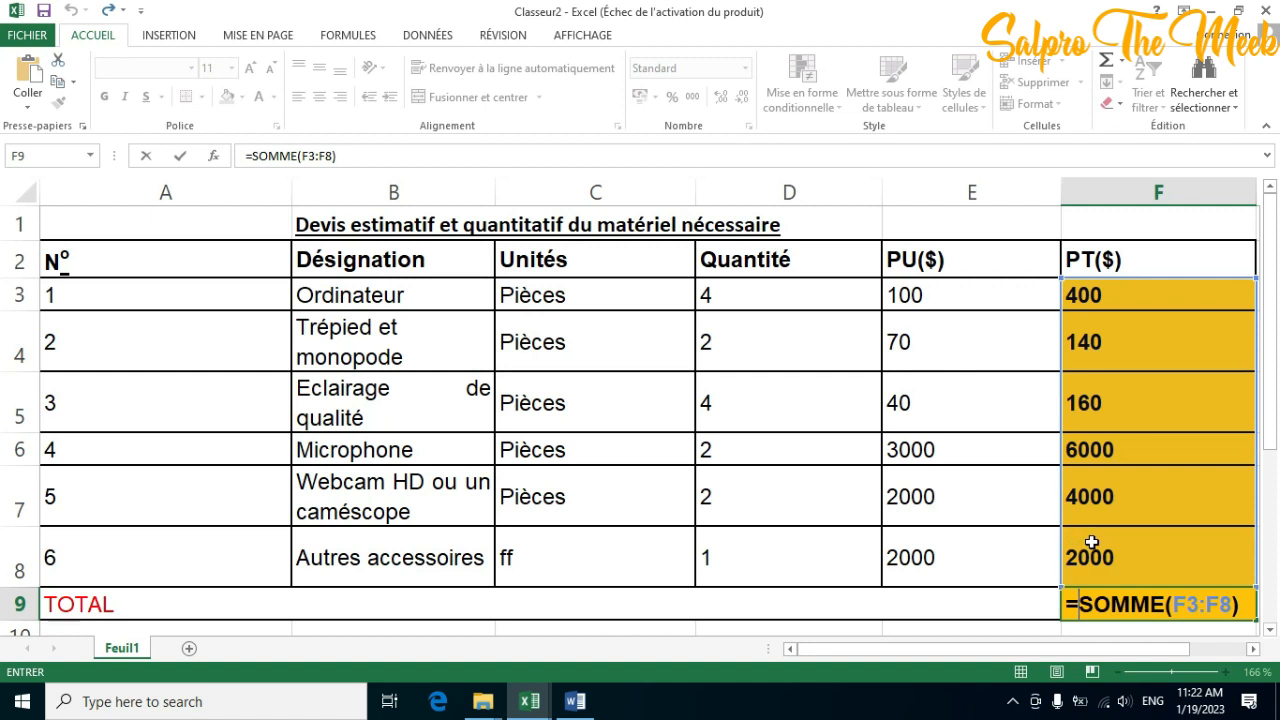
pyautogui.press('Return')
# Fill the grand total cell F9 of the TOTAL row with the standard Red colour
pyautogui.click(1120, 568)
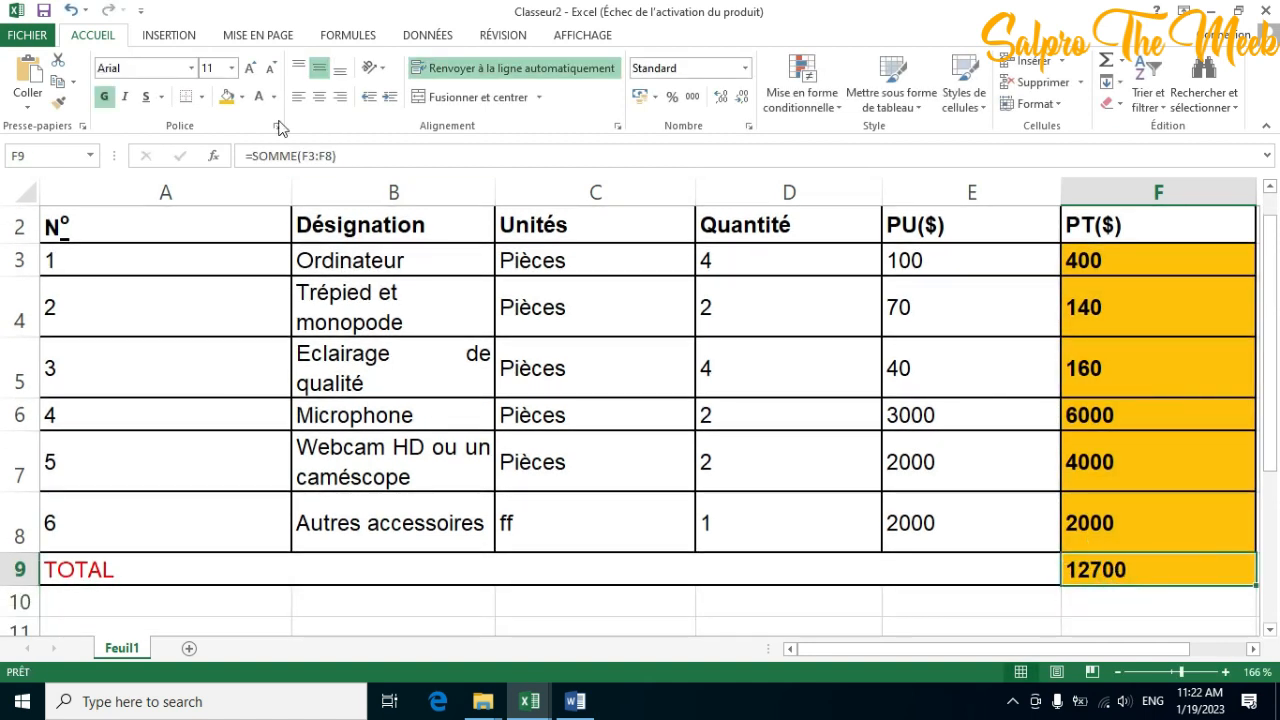
pyautogui.click(241, 97)
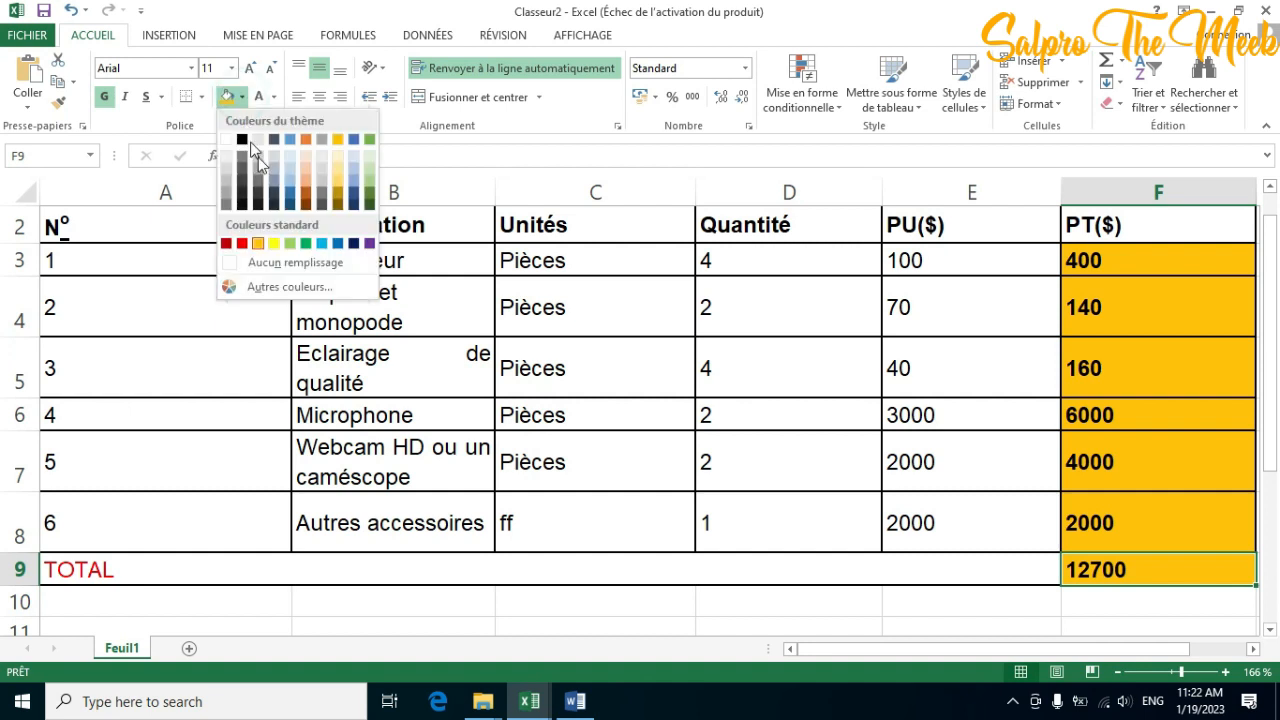
pyautogui.click(240, 244)
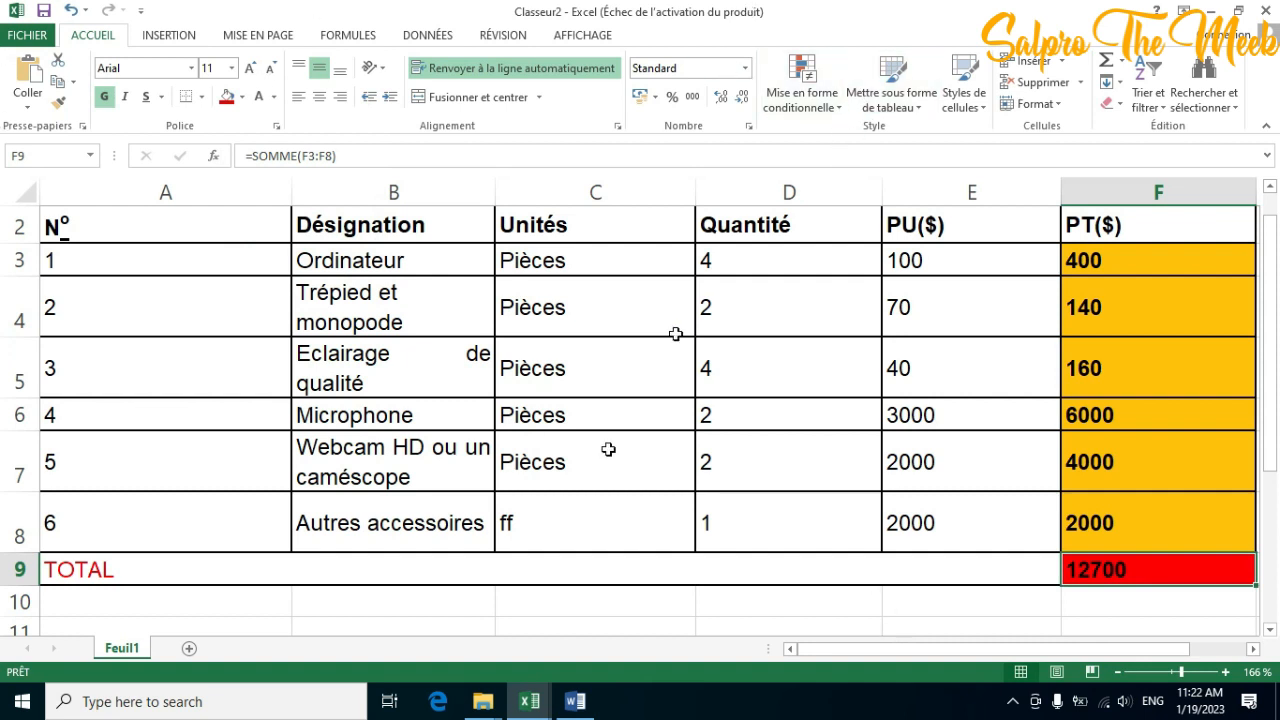
pyautogui.moveTo(1184, 672); pyautogui.dragTo(1162, 671)
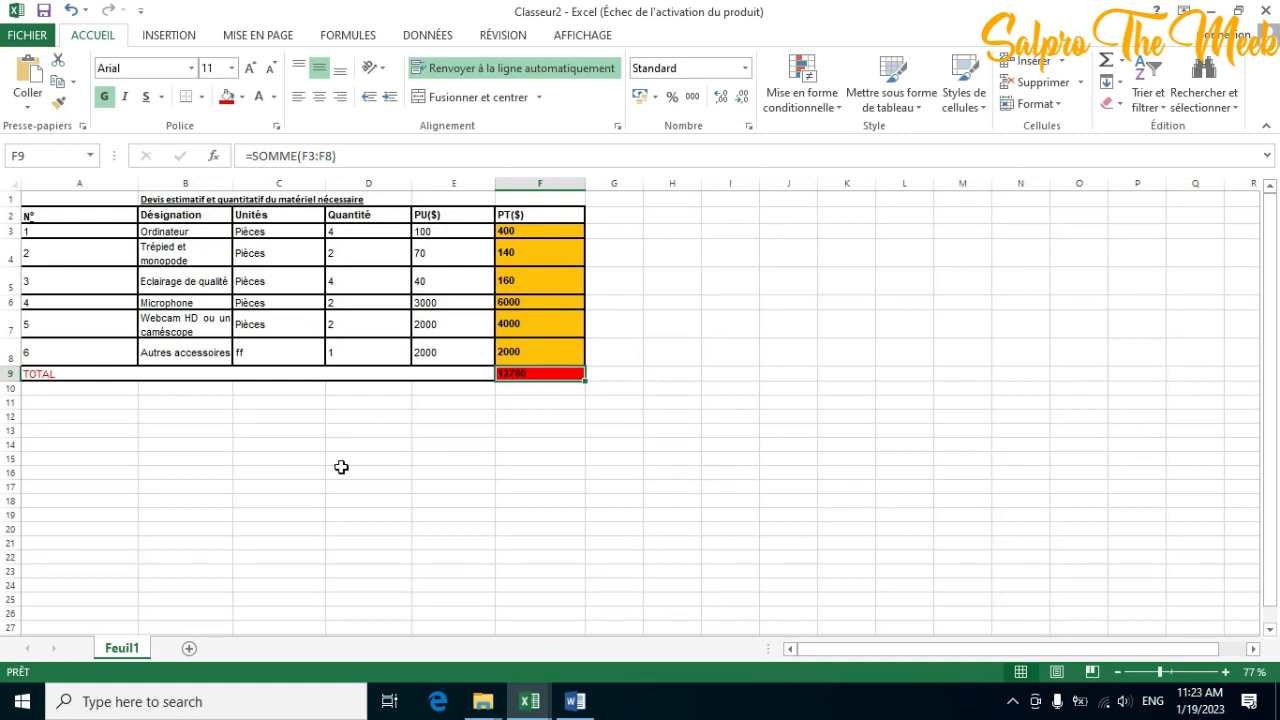
pyautogui.moveTo(1161, 672); pyautogui.dragTo(1183, 670)
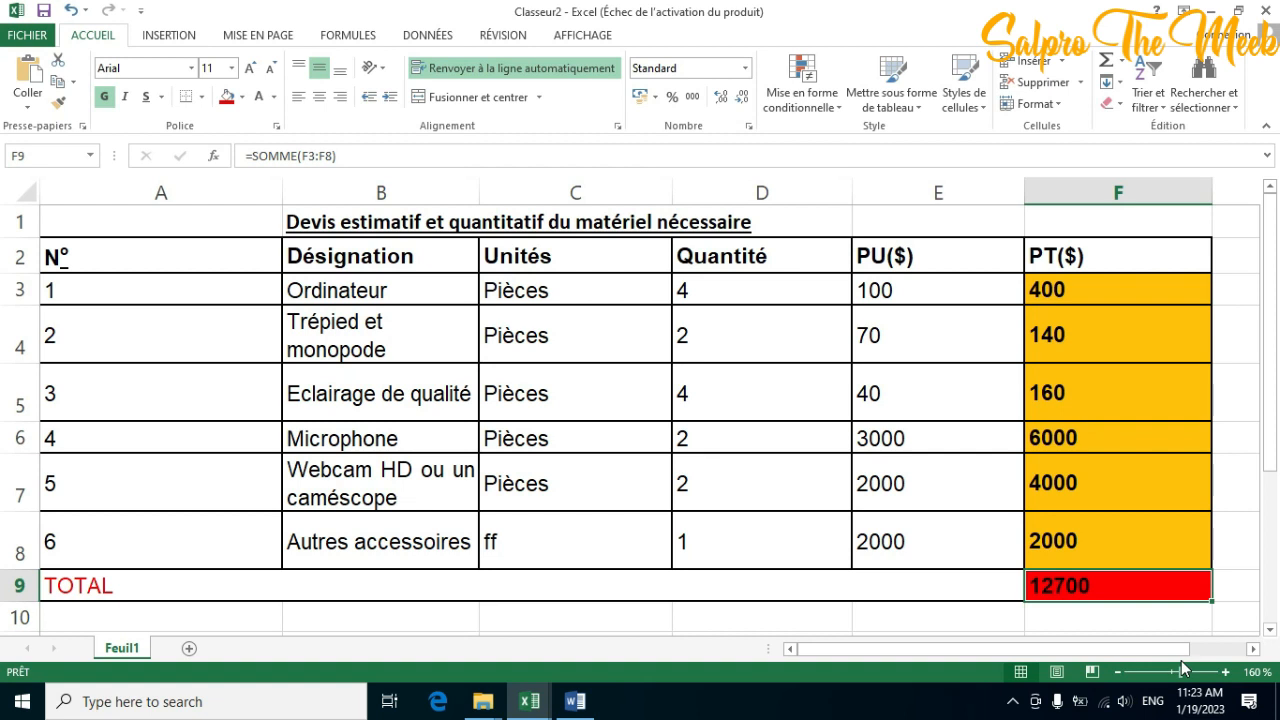
# Minimise the estimate workbook, close the DEVIS document in Word, and switch to the Classeur1 grade table in Excel
pyautogui.click(1212, 10)
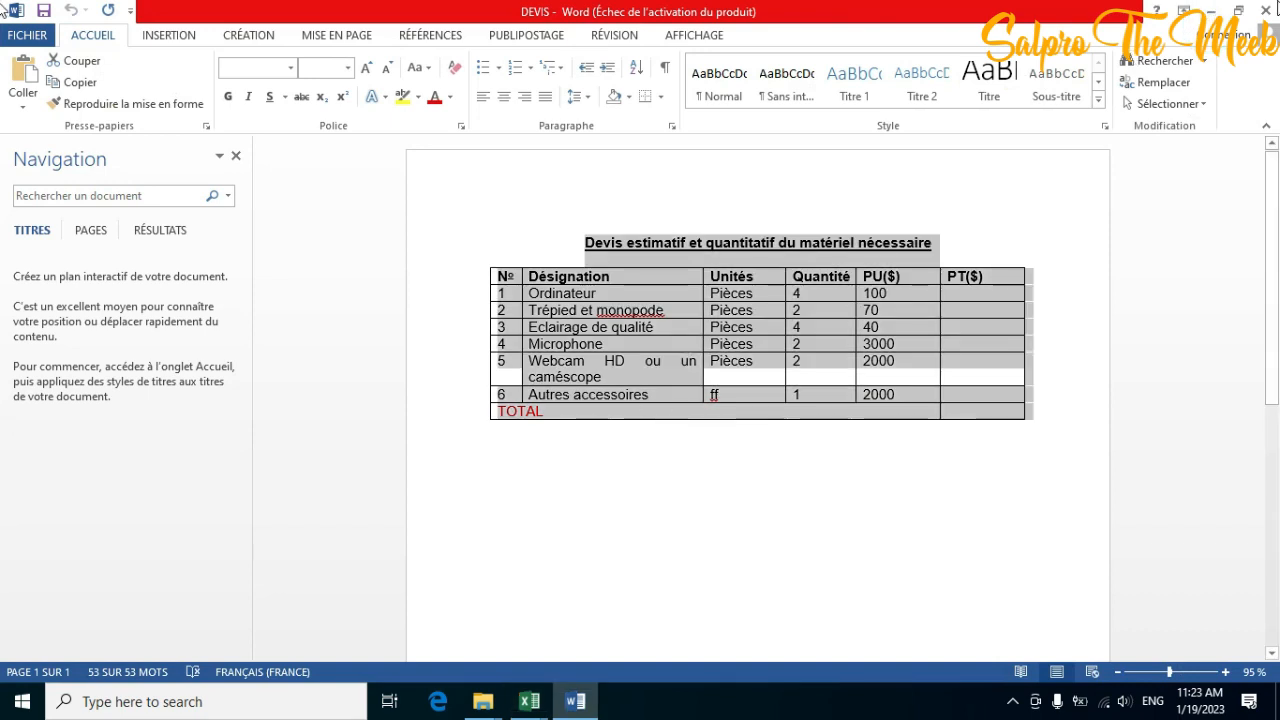
pyautogui.click(1268, 10)
pyautogui.moveTo(530, 701)
pyautogui.click(463, 621)
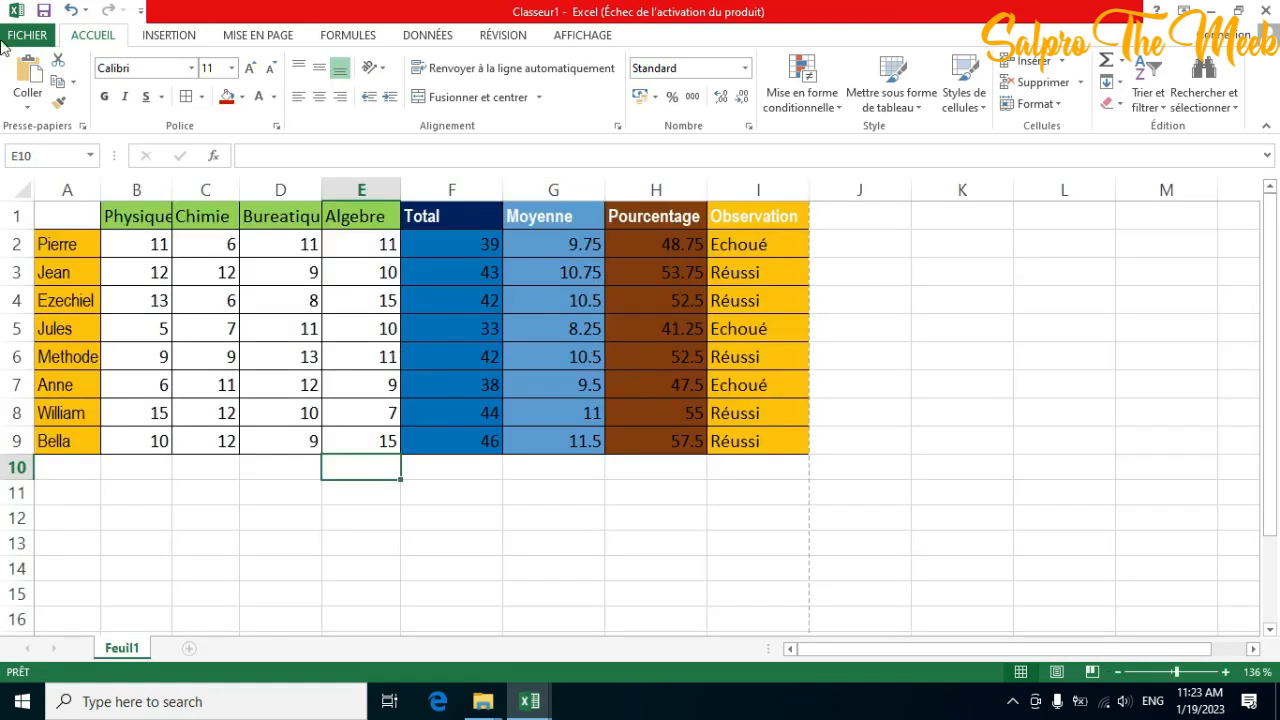
# Preview the recommended pie and clustered bar charts for the student names and Physique grades in A1:B9, without inserting any
pyautogui.click(169, 35)
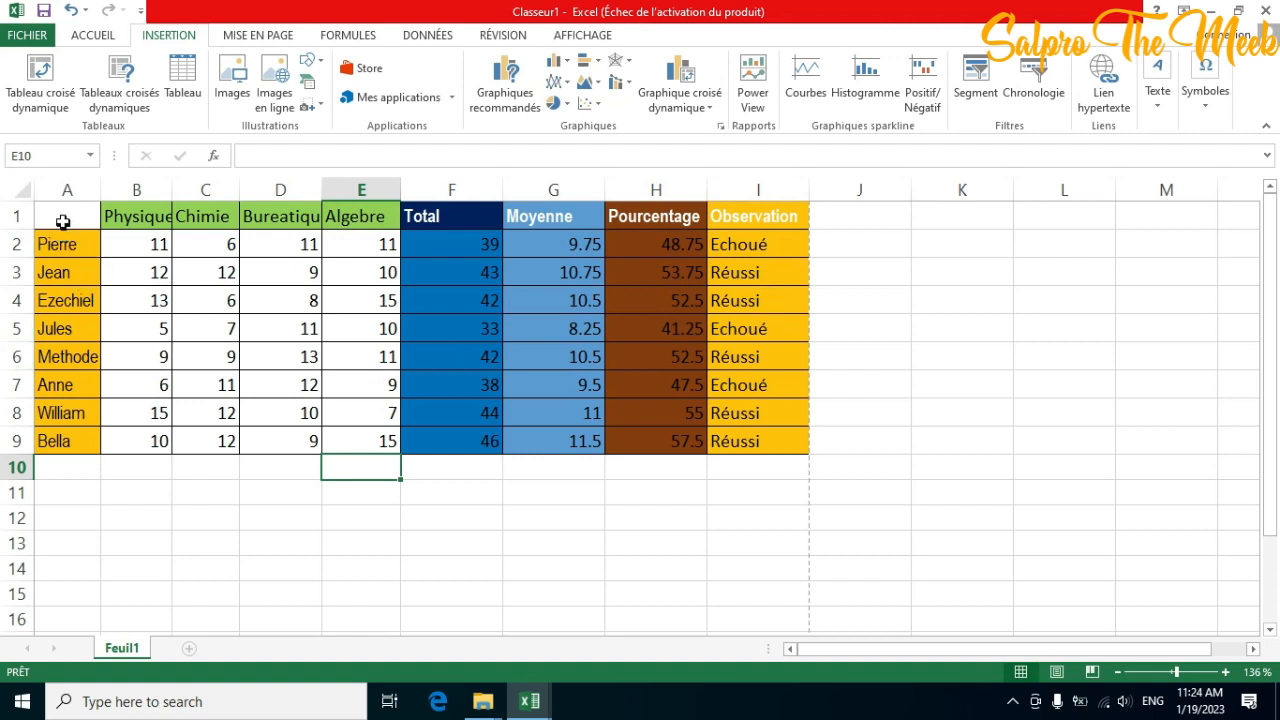
pyautogui.click(38, 204)
pyautogui.moveTo(122, 231); pyautogui.dragTo(153, 443)
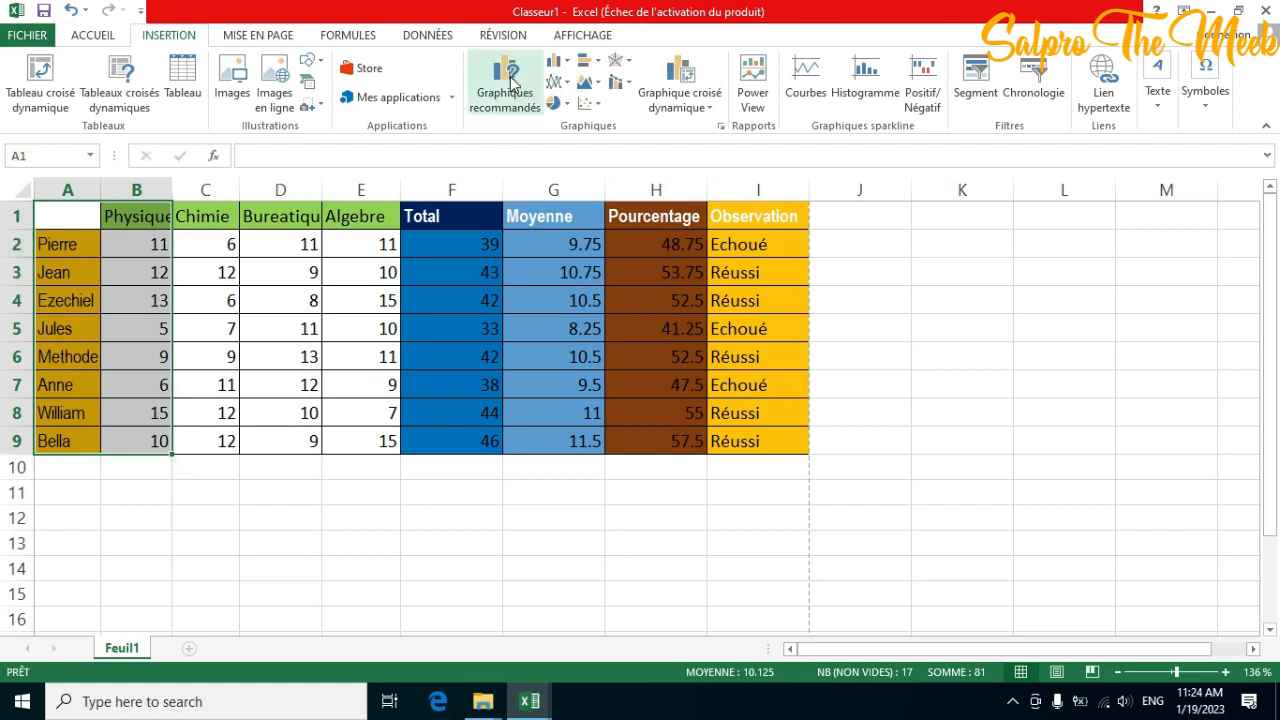
pyautogui.click(508, 80)
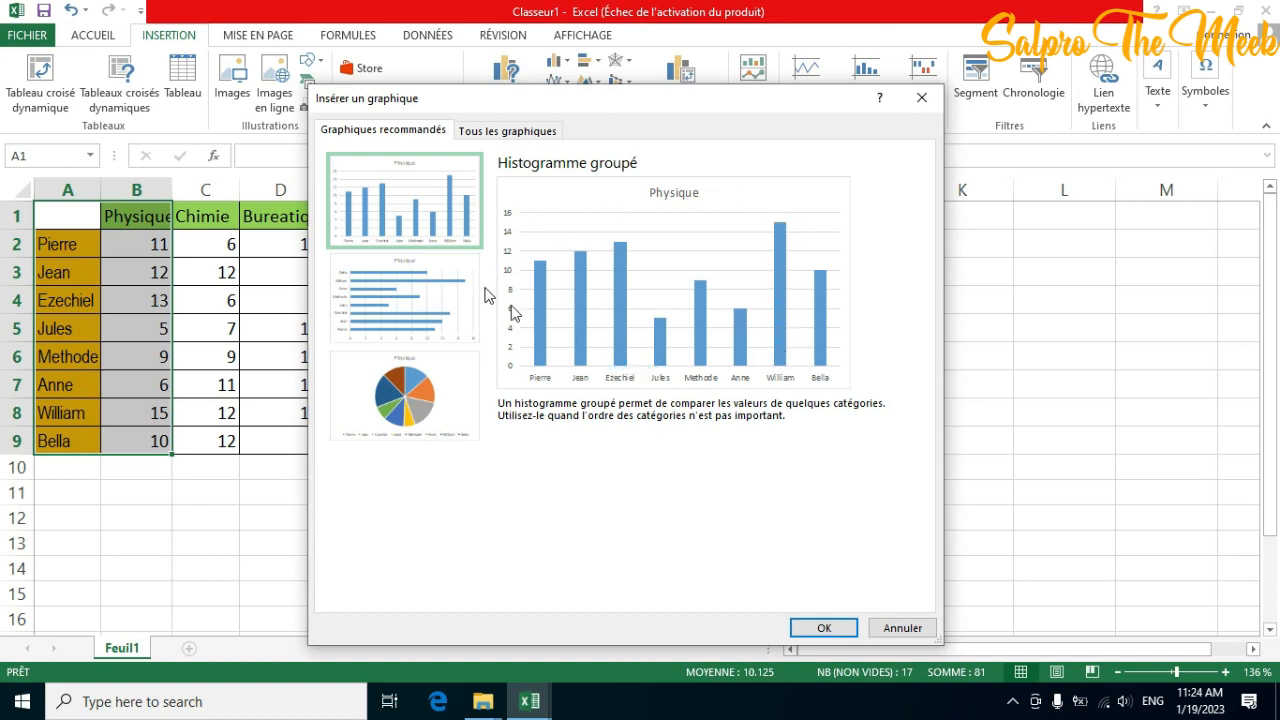
pyautogui.click(400, 407)
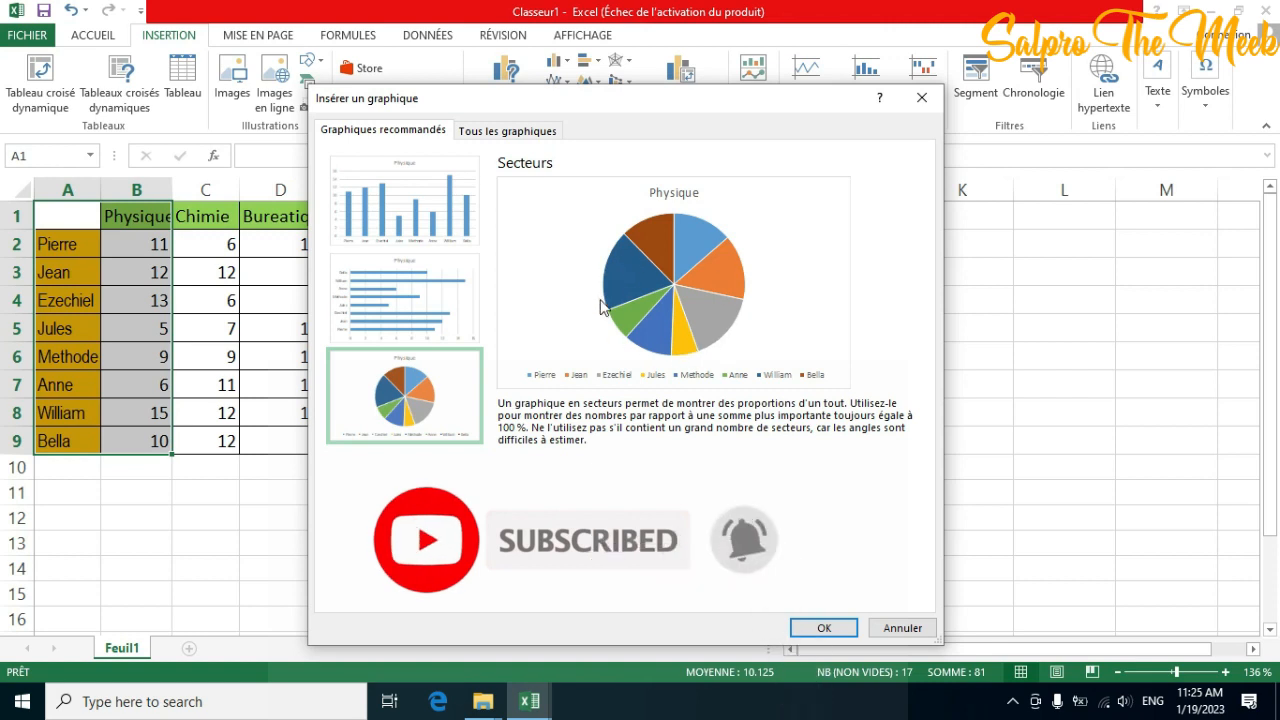
pyautogui.click(364, 308)
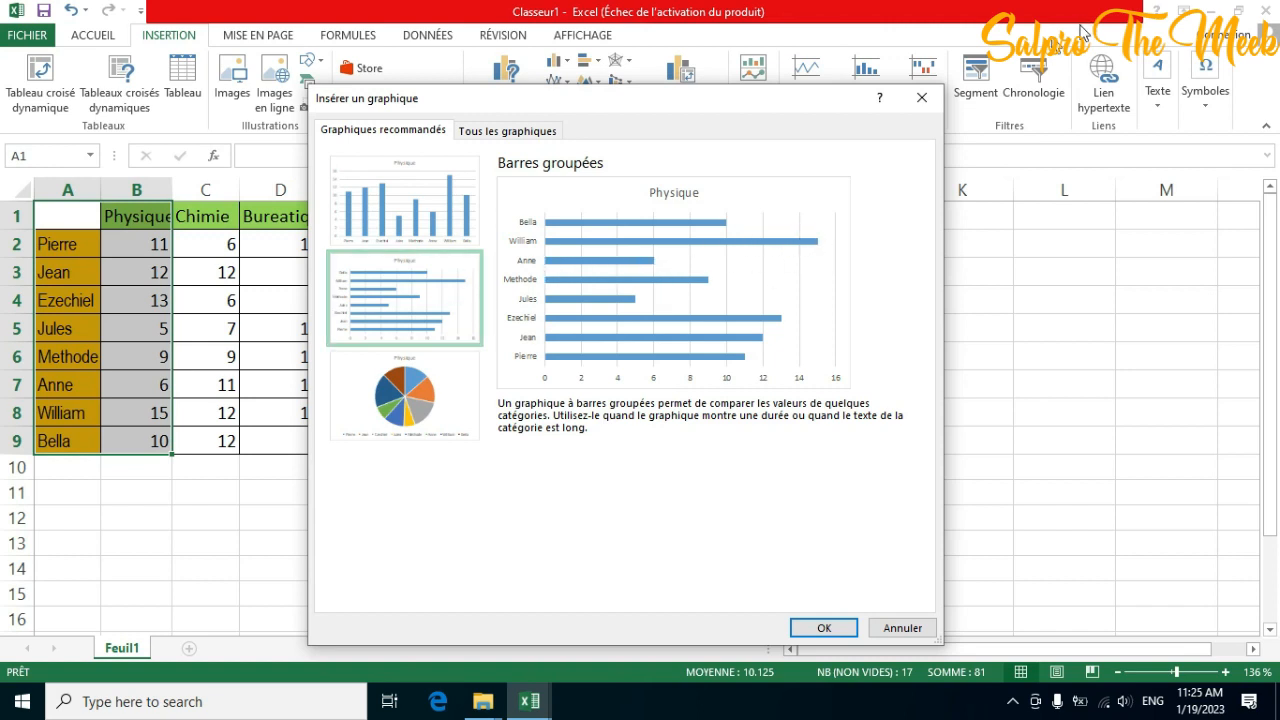
pyautogui.click(919, 98)
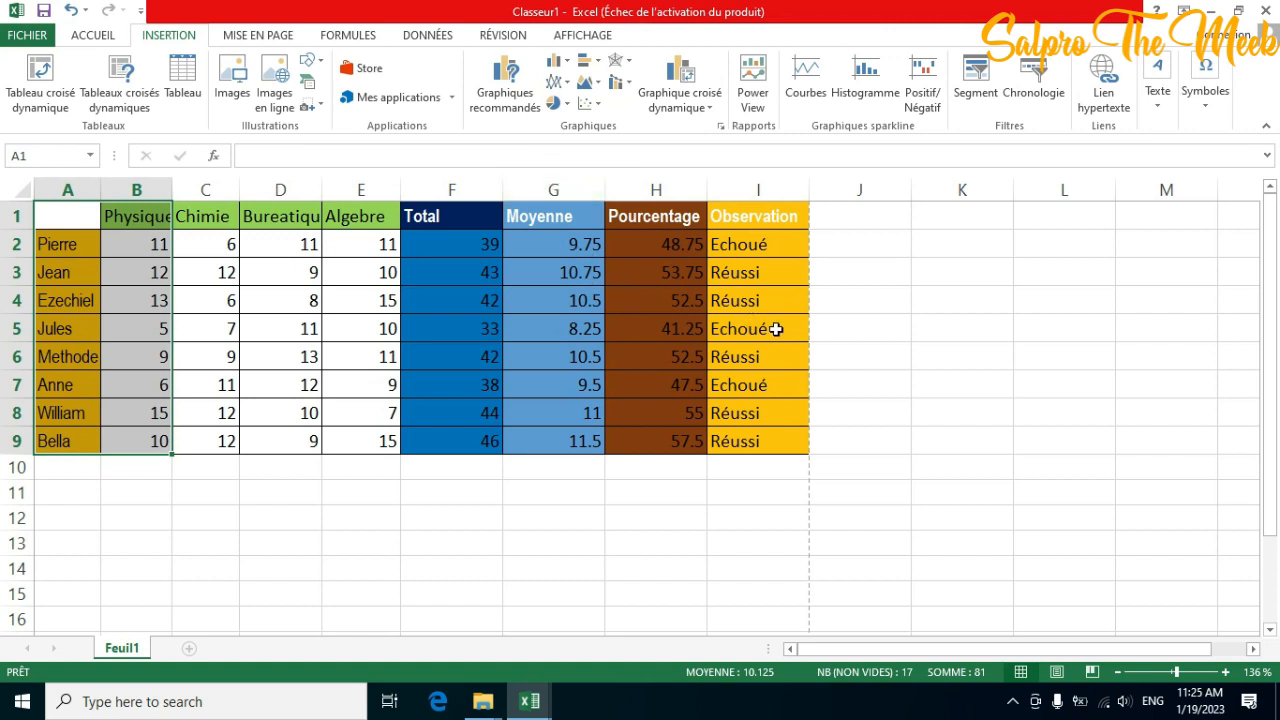
pyautogui.scroll(-2, 777, 328)
pyautogui.scroll(2, 777, 328)
# Sort the student names in A2:A9 from A to Z, extending the selection to the rest of the table
pyautogui.click(110, 36)
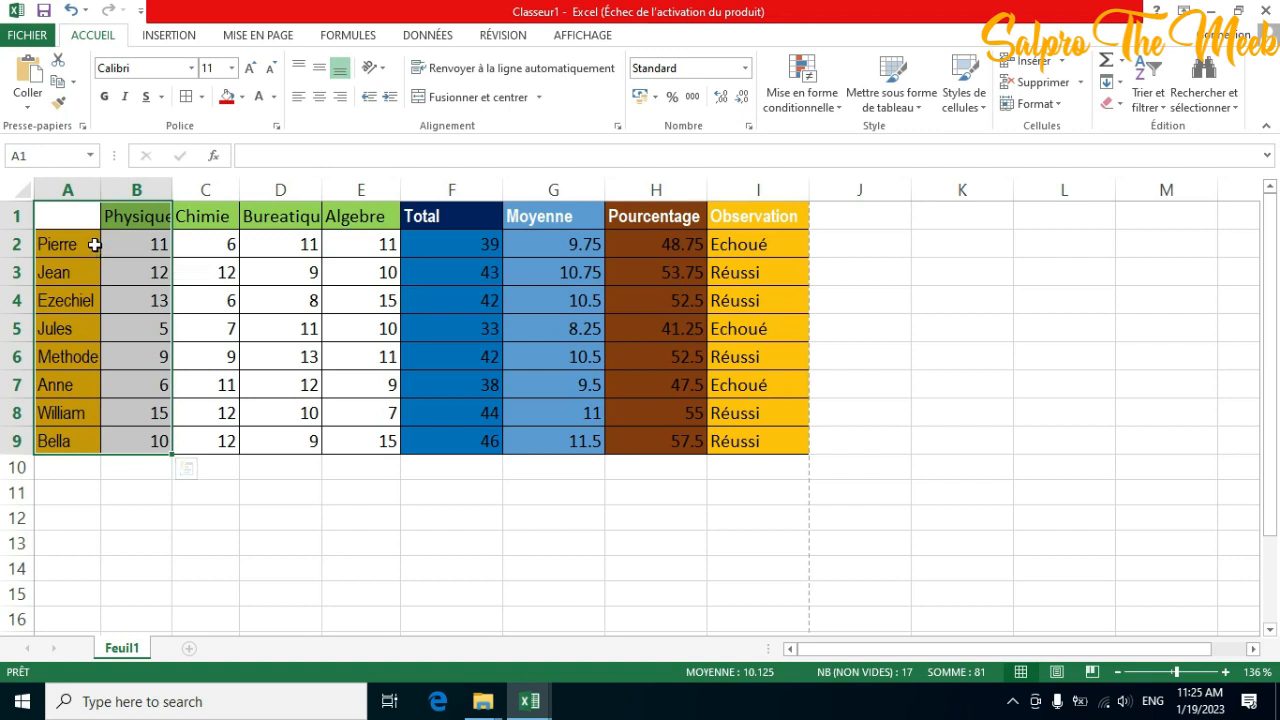
pyautogui.click(46, 242)
pyautogui.moveTo(66, 288); pyautogui.dragTo(68, 445)
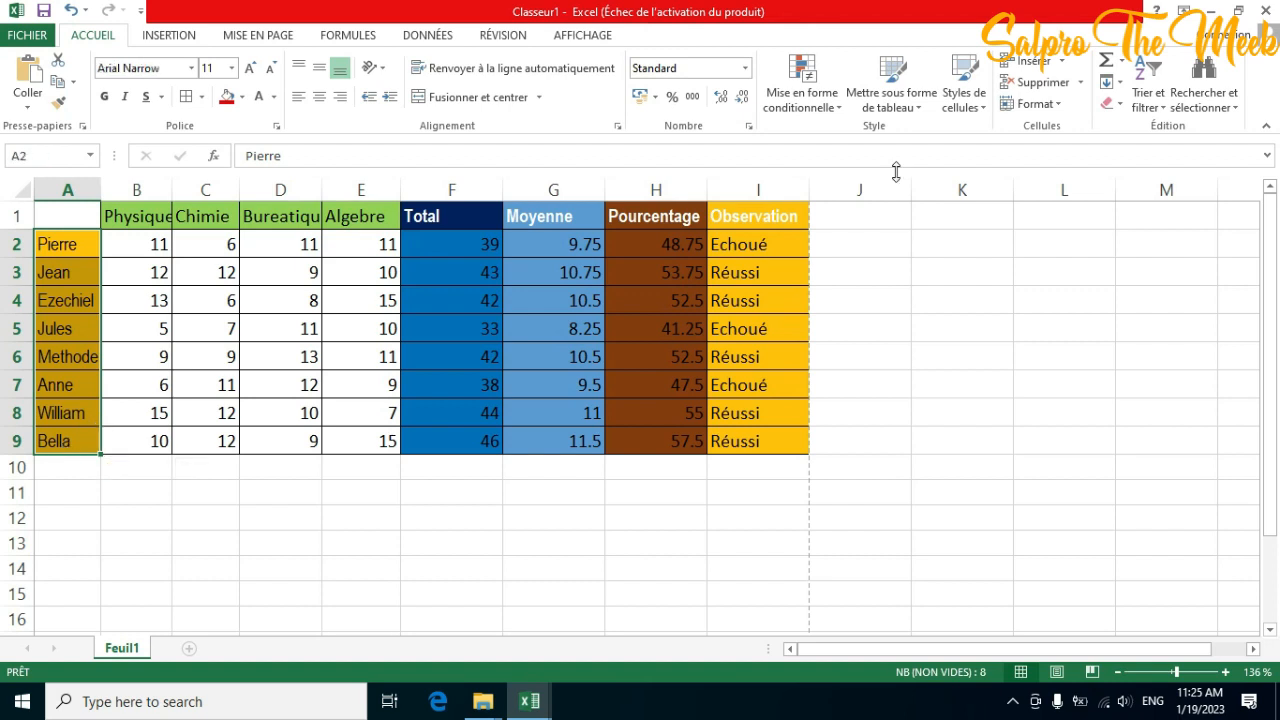
pyautogui.click(1151, 72)
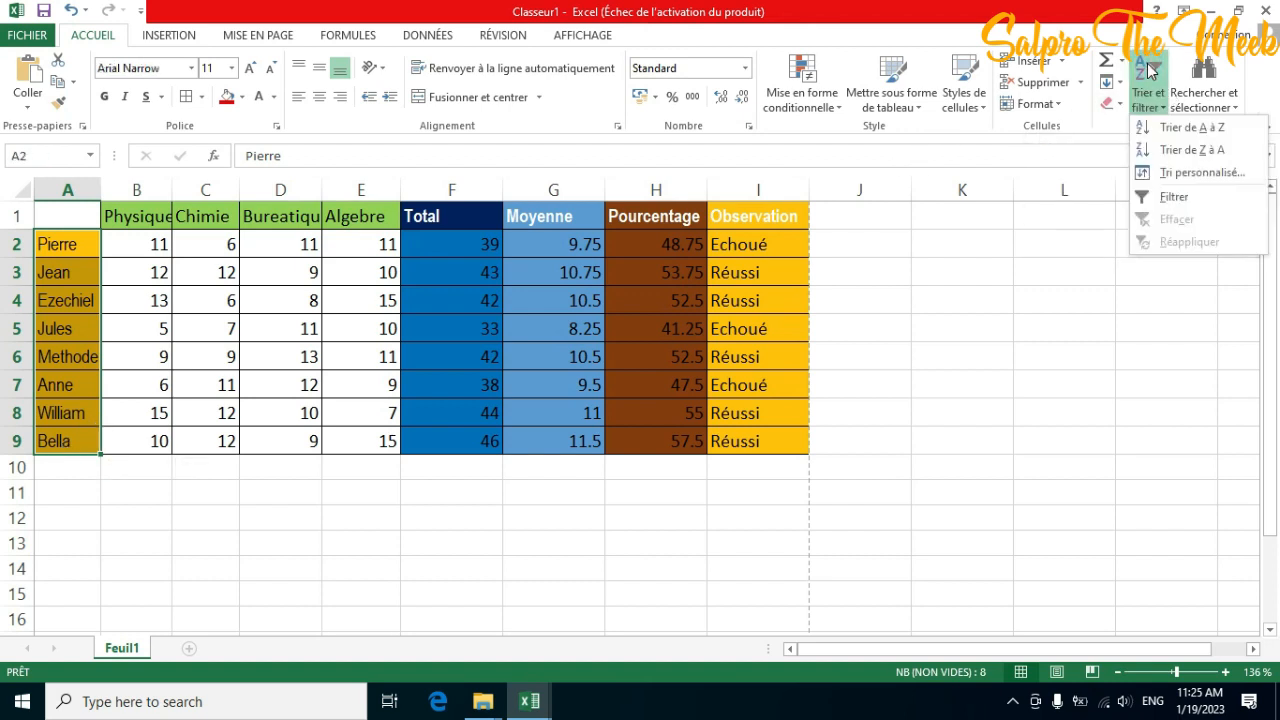
pyautogui.click(1205, 127)
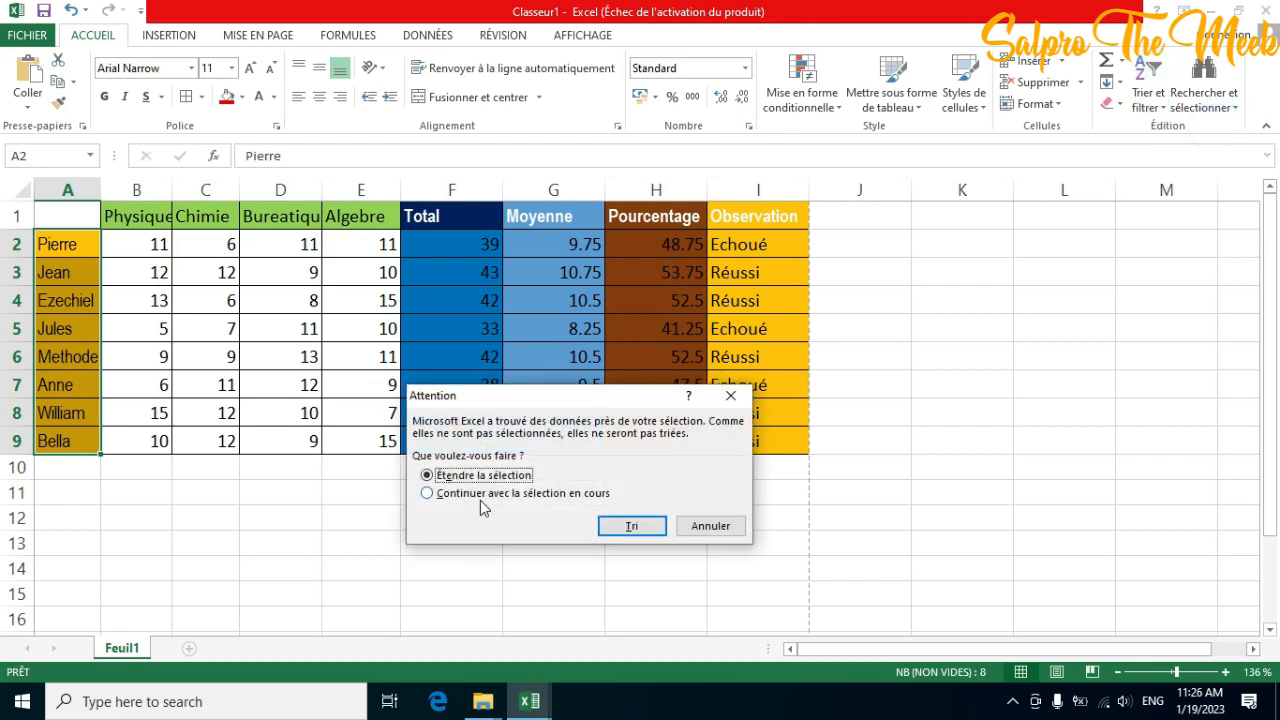
pyautogui.click(631, 526)
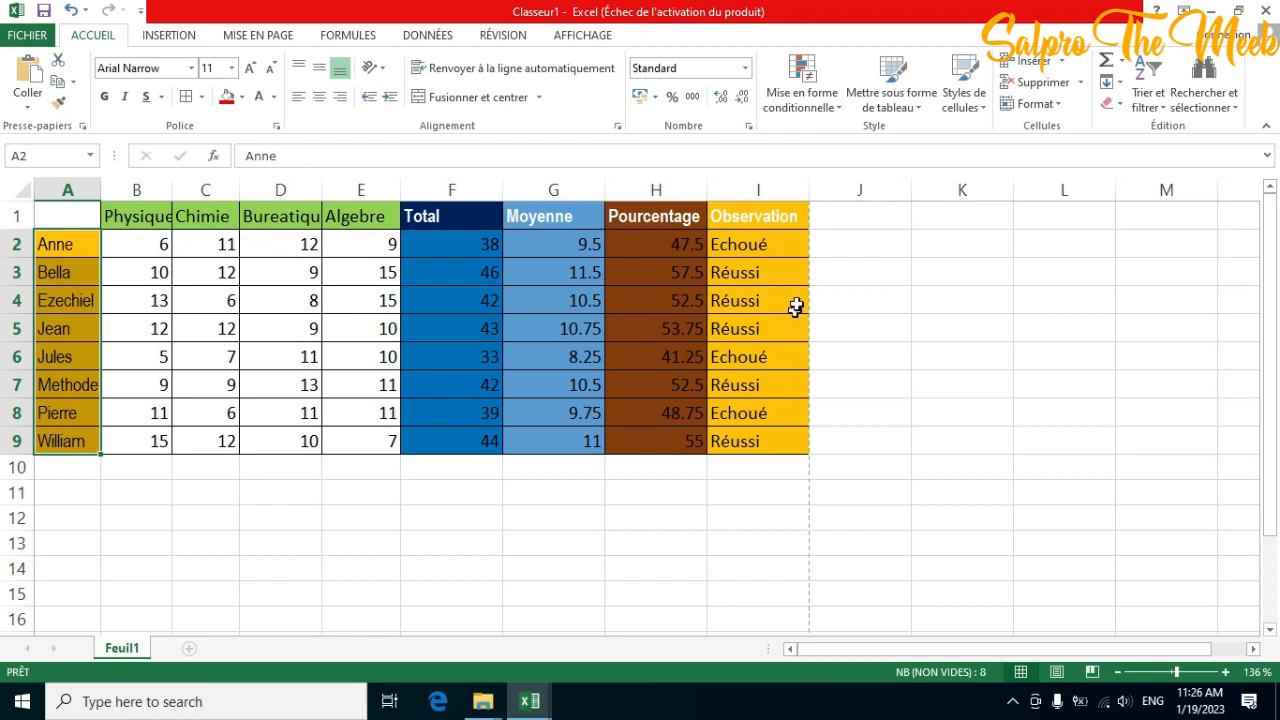
# Sort the table by the Observation results in I2:I9 from Z to A, extending the selection to the neighbouring columns
pyautogui.moveTo(719, 247); pyautogui.dragTo(785, 439)
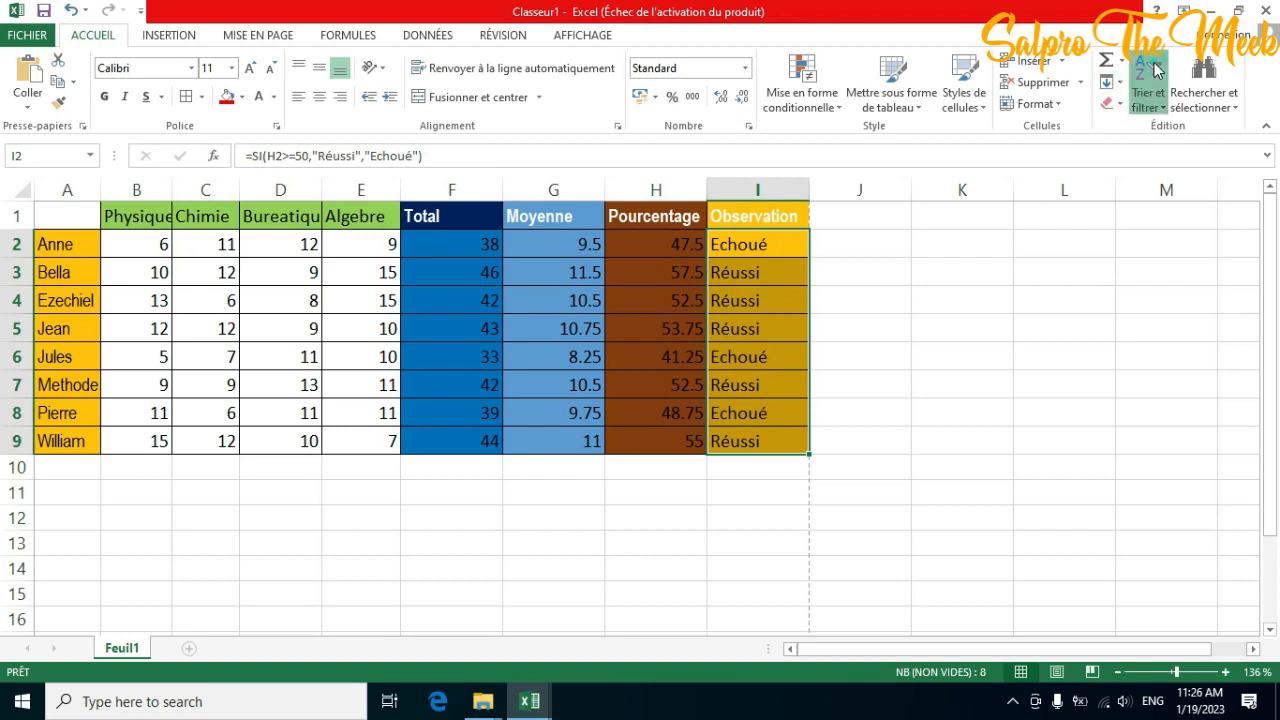
pyautogui.click(1149, 88)
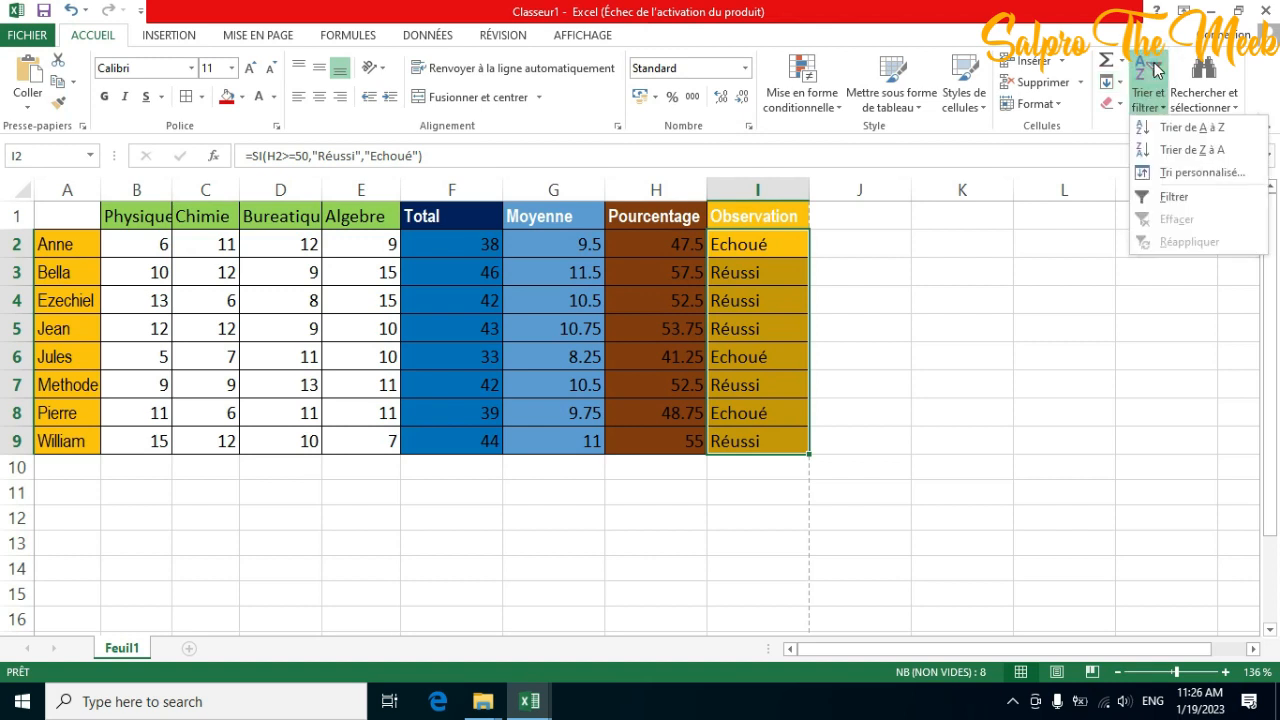
pyautogui.click(1180, 150)
pyautogui.click(633, 527)
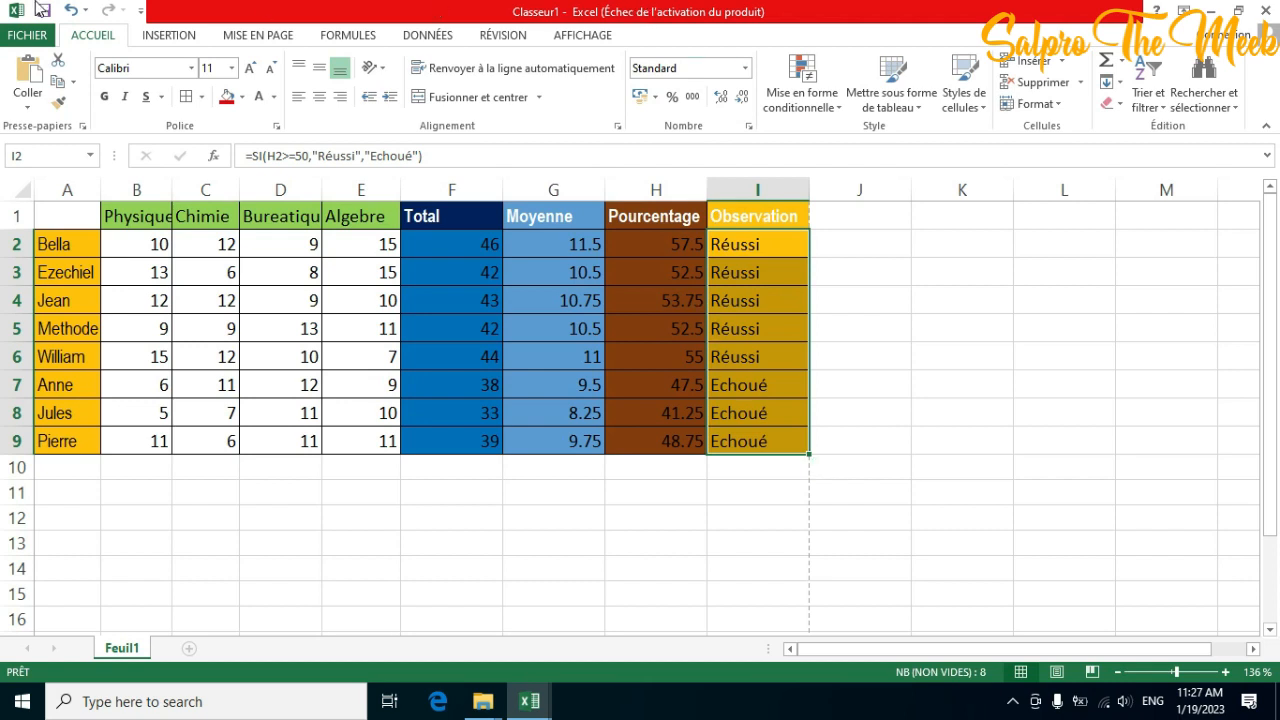
# Bring up the commands for inserting objects into the grade worksheet
pyautogui.click(169, 38)
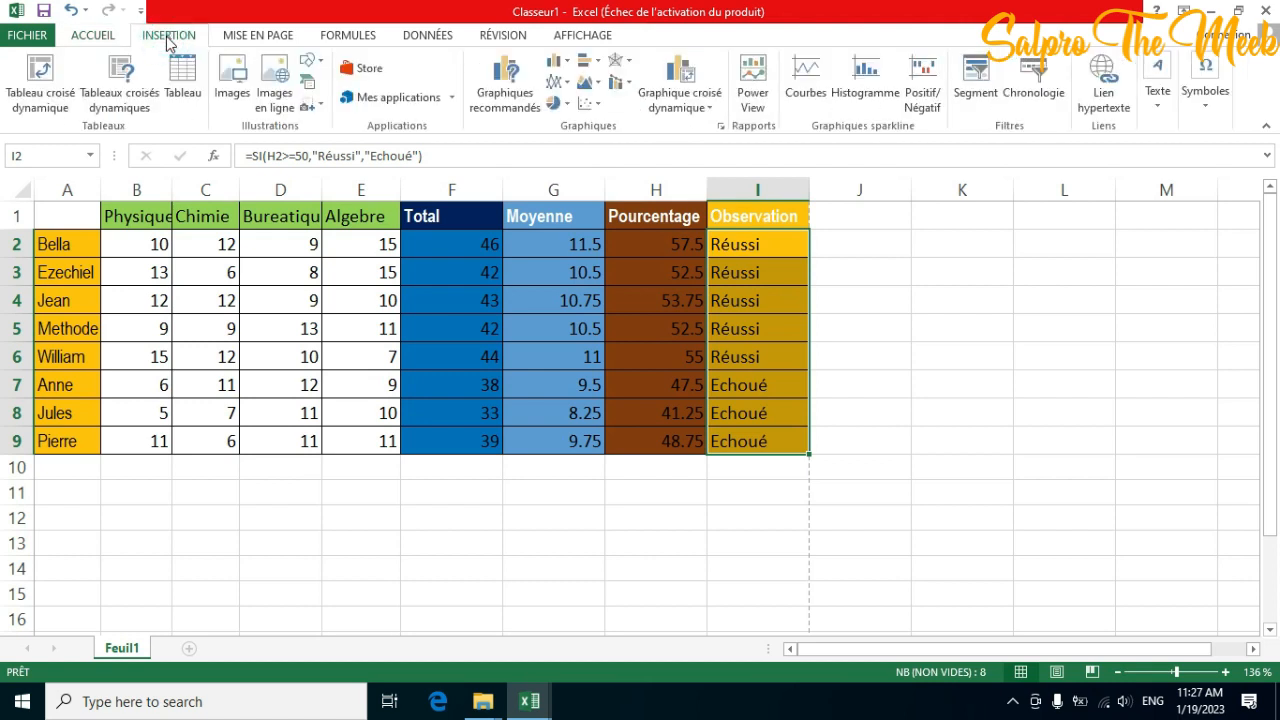